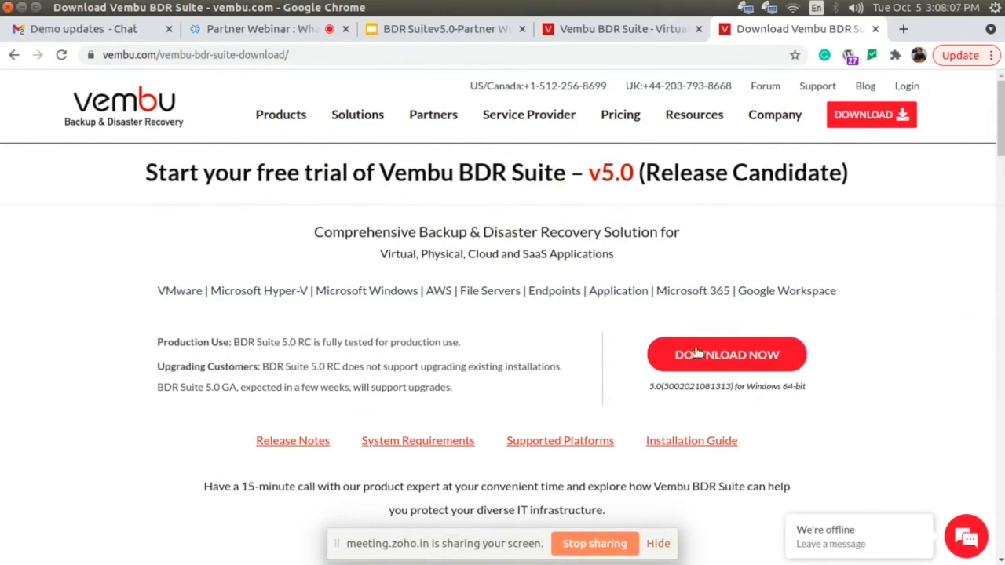
- Review the Vembu BDR Suite v5.0 download page, including its feature highlights and the list of what is new in v5.0
scroll(696, 354, down, 3)
scroll(696, 353, up, 3)
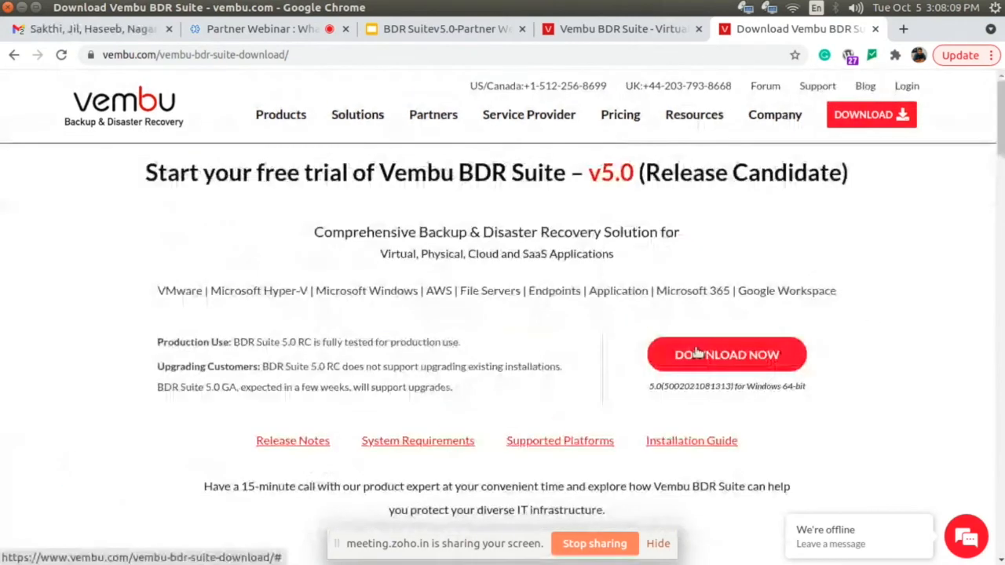
scroll(418, 394, down, 4)
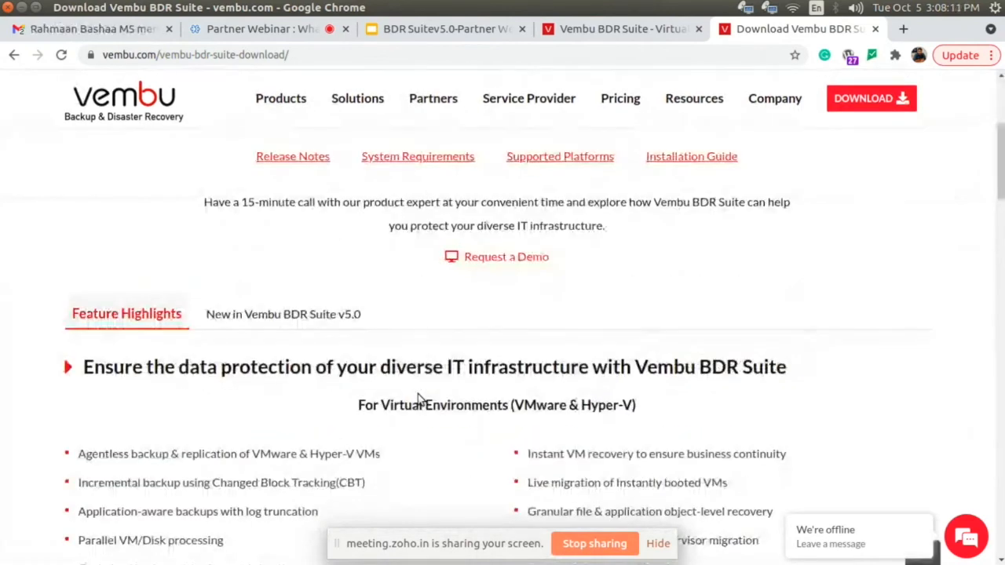
scroll(417, 398, down, 12)
scroll(417, 399, up, 14)
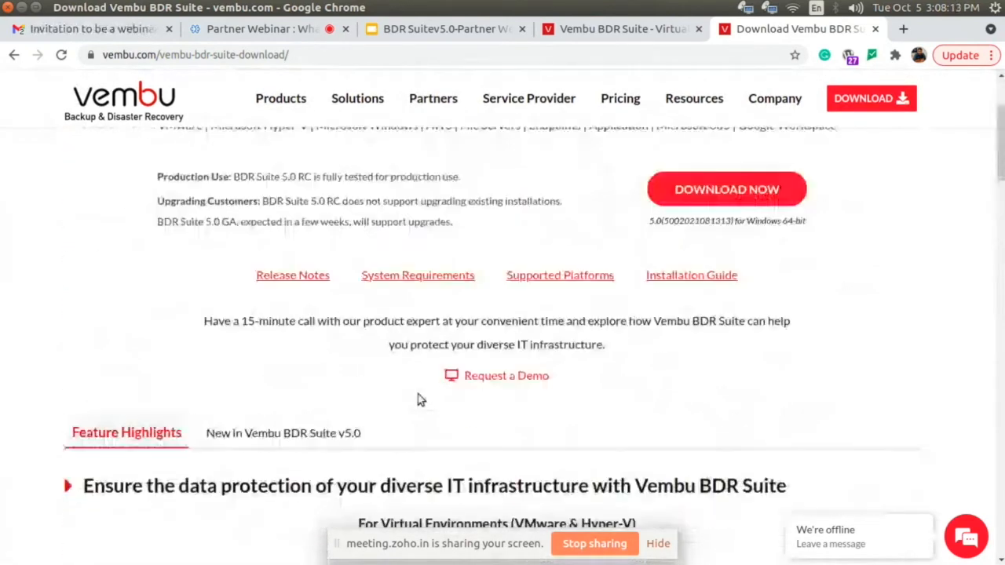
click(314, 433)
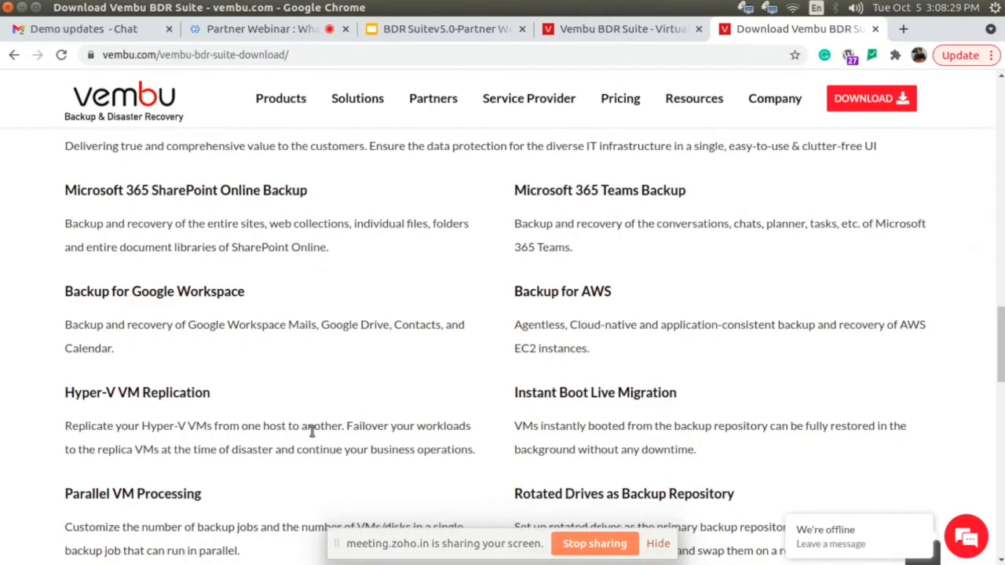
scroll(312, 430, up, 10)
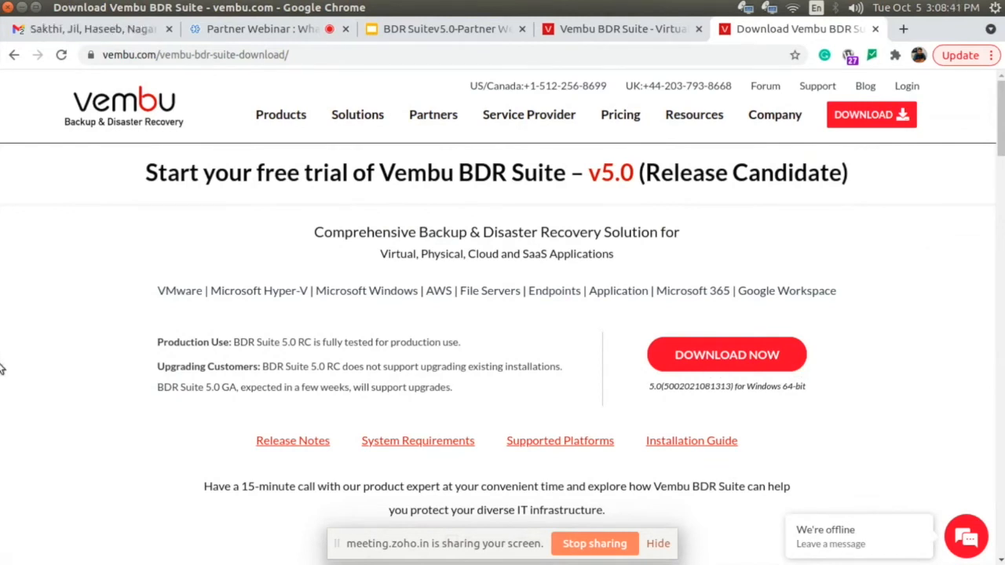
- Switch to the Demo_90 remote desktop session in Remmina and bring up the Vembu BDR Backup Server sign-in page in Chrome
mouse_move(2, 397)
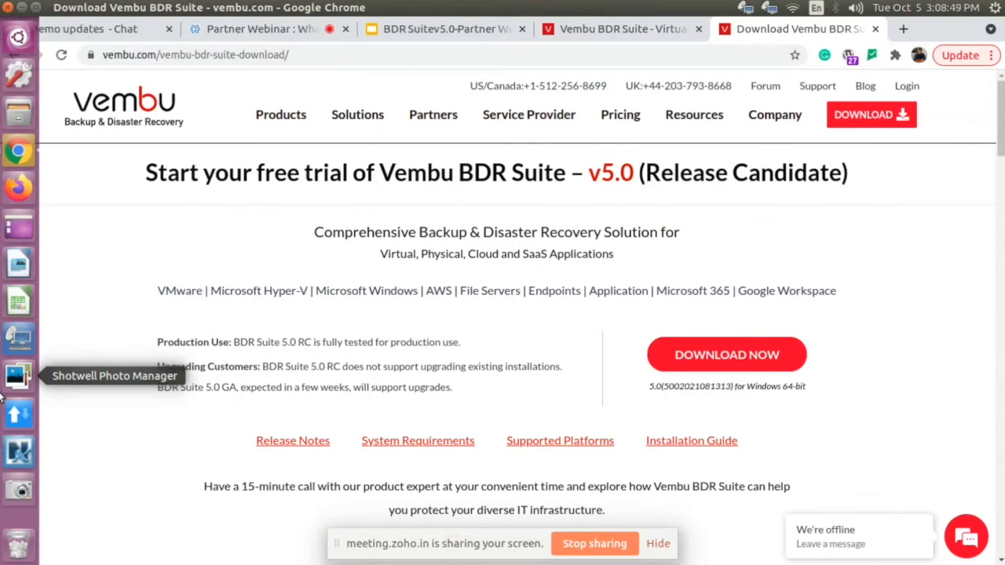
click(19, 338)
click(19, 338)
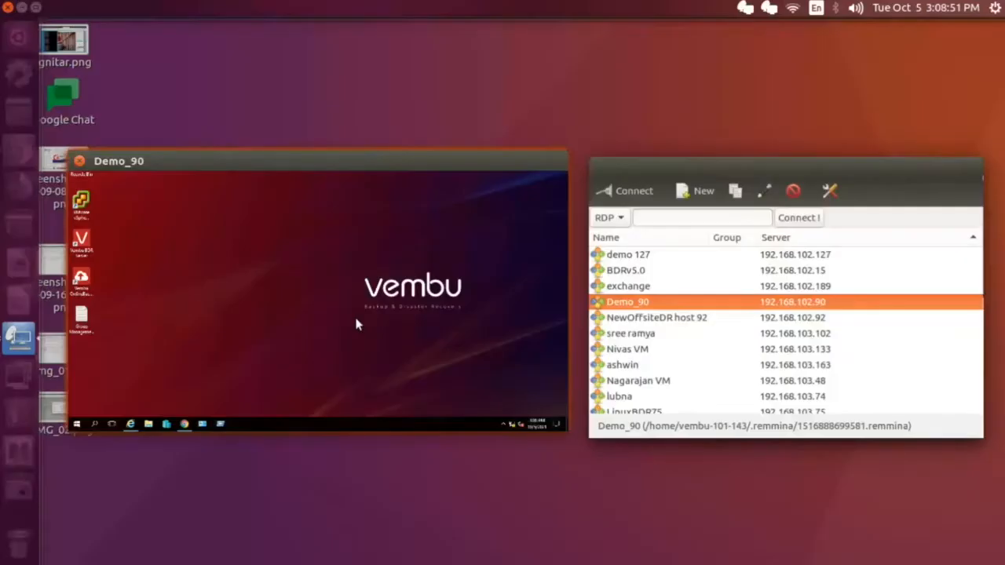
click(357, 324)
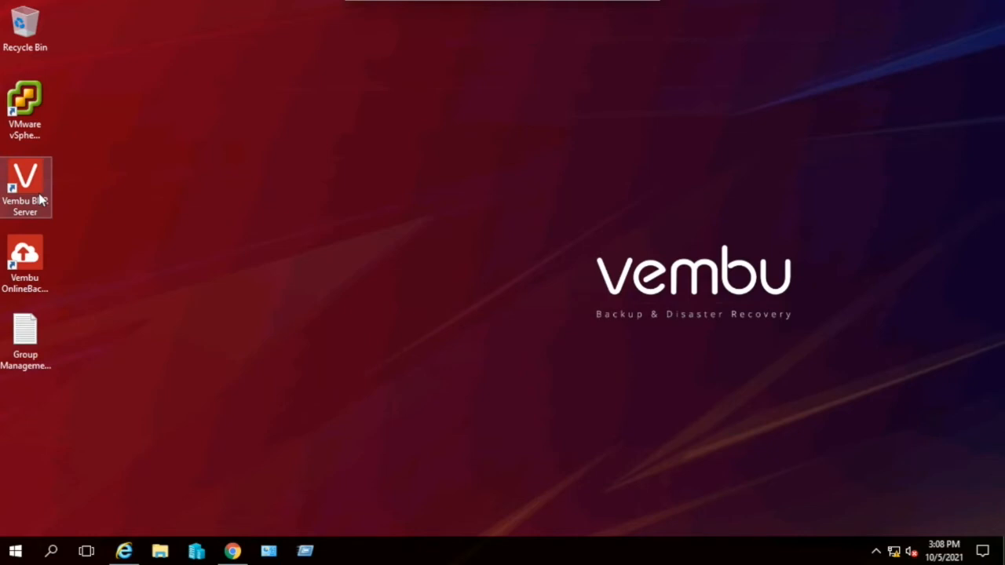
click(232, 551)
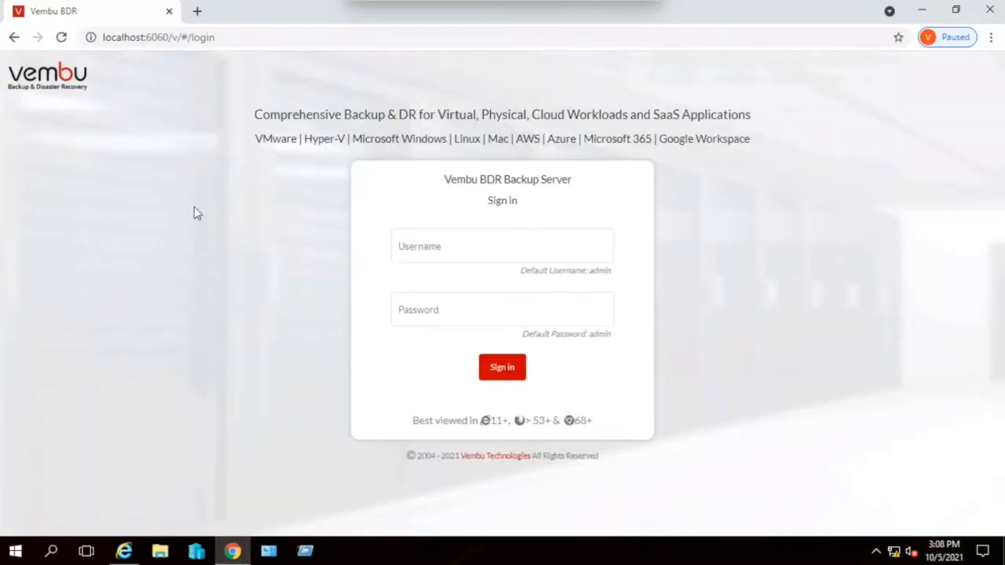
- Sign in to the BDR Backup Server with the username admin and the account password
click(444, 253)
text(admin)
key(Tab)
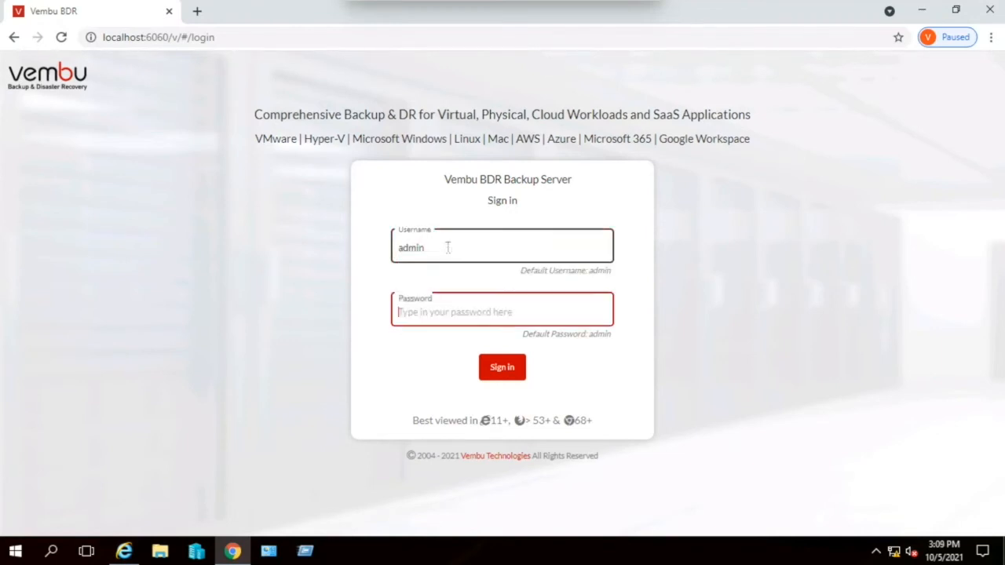
text(admin)
key(Return)
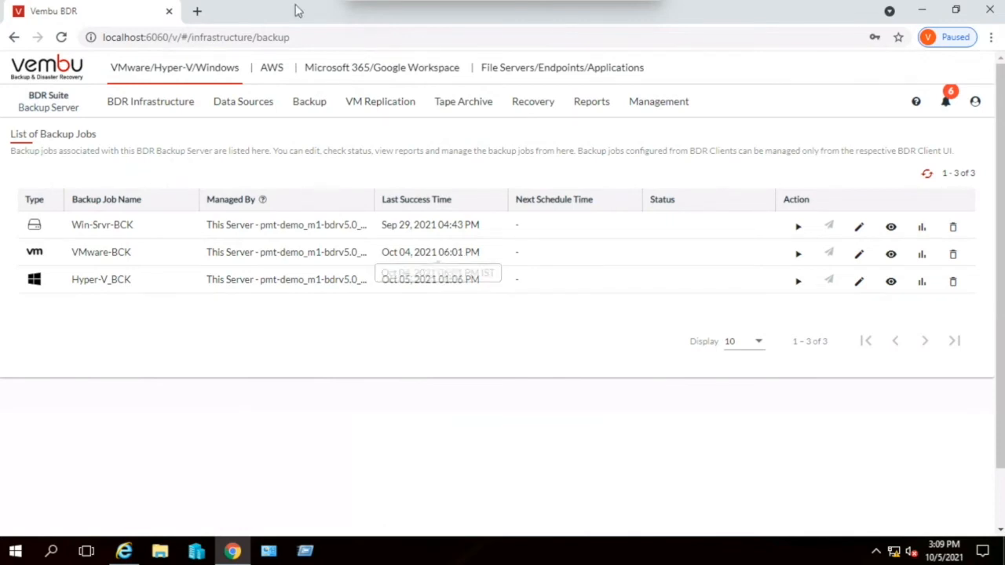
- View the AWS backup jobs and the descriptions of the other workload sections, and open a blank browser tab
mouse_move(160, 70)
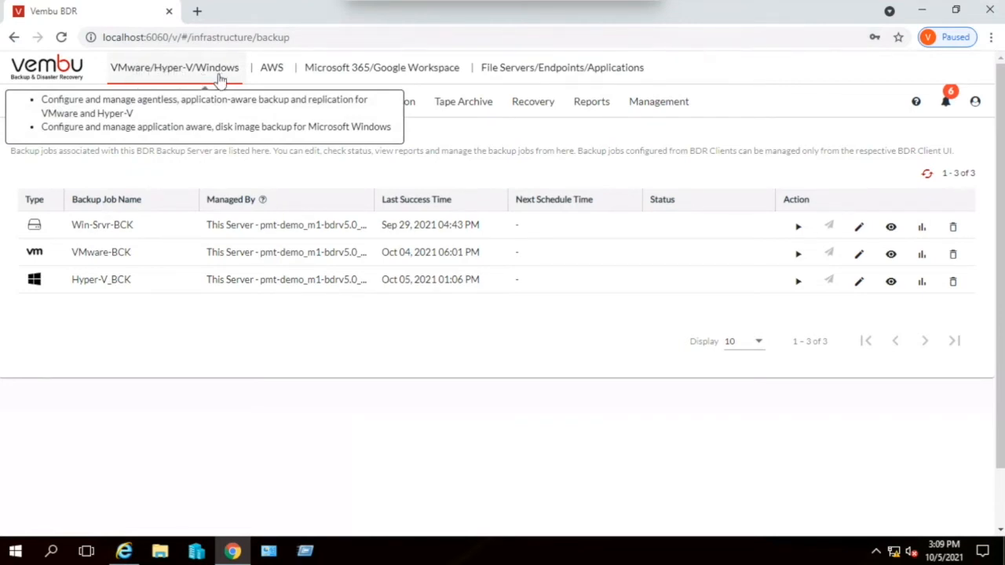
click(271, 70)
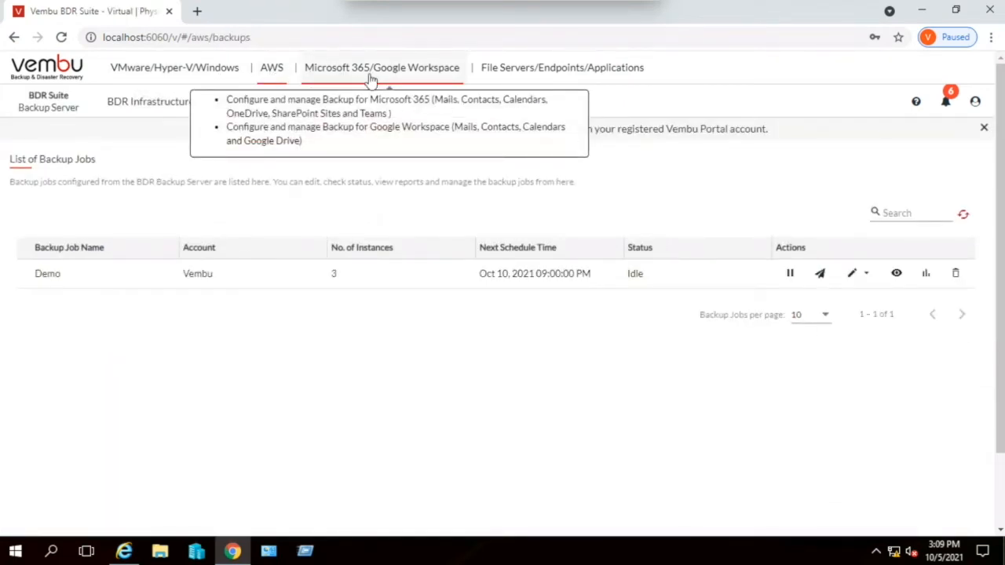
mouse_move(534, 83)
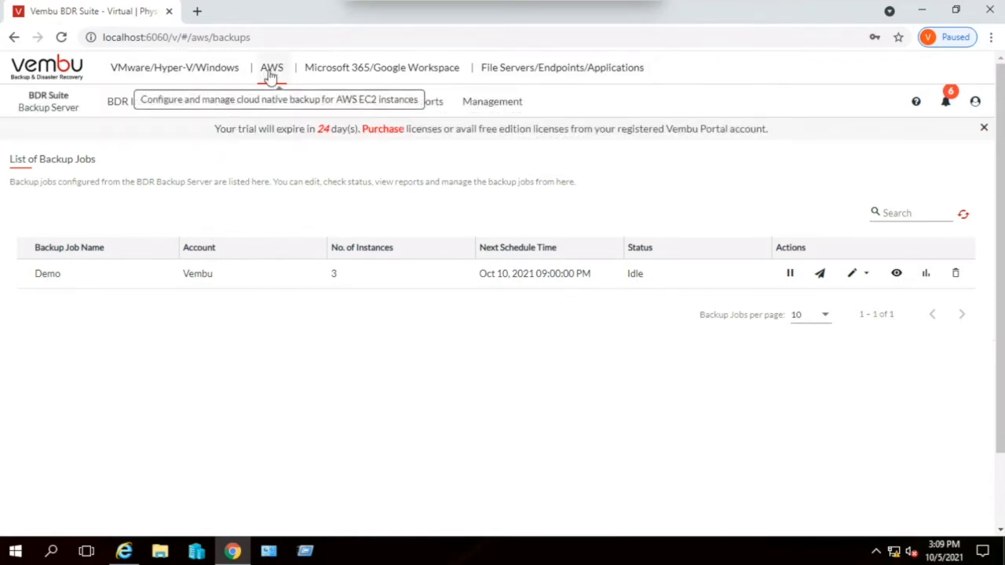
mouse_move(382, 85)
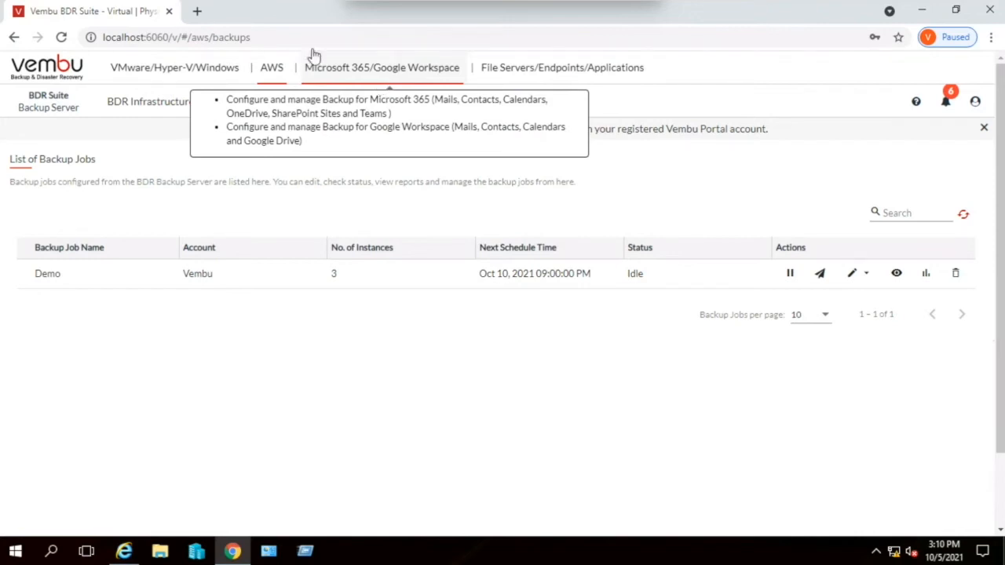
click(197, 11)
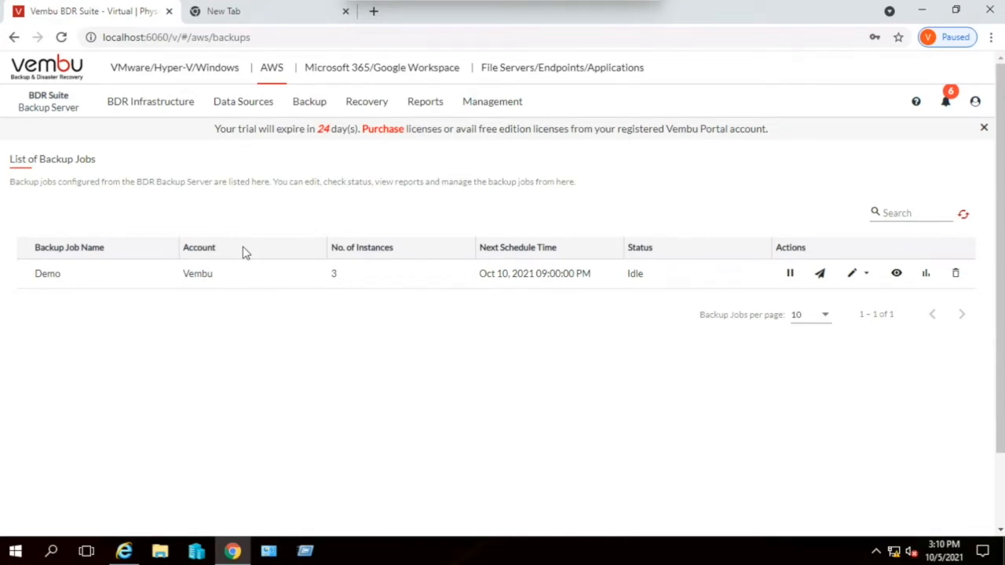
- Open the block storage backup repository configuration for the VMware/Hyper-V/Windows workloads
click(158, 69)
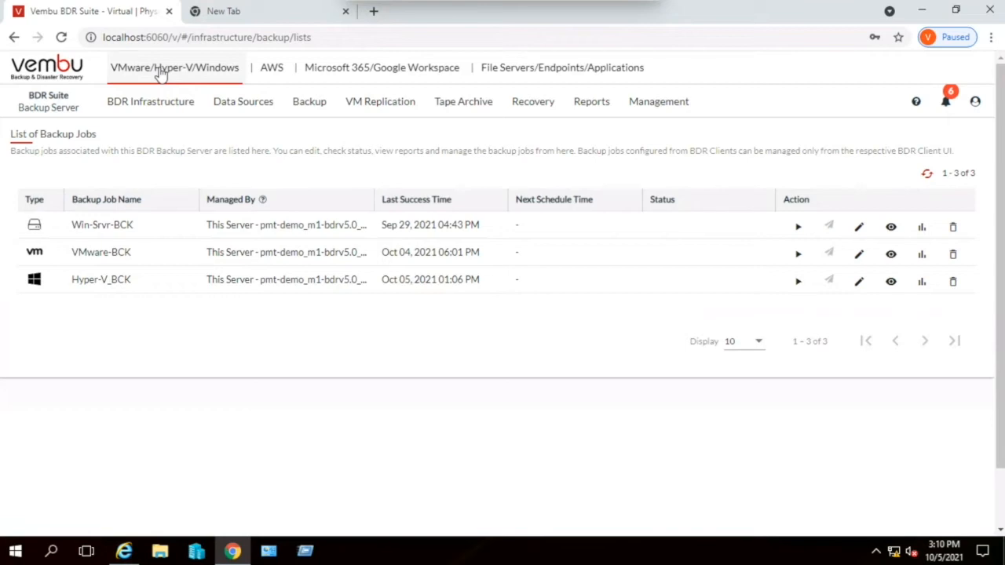
click(155, 106)
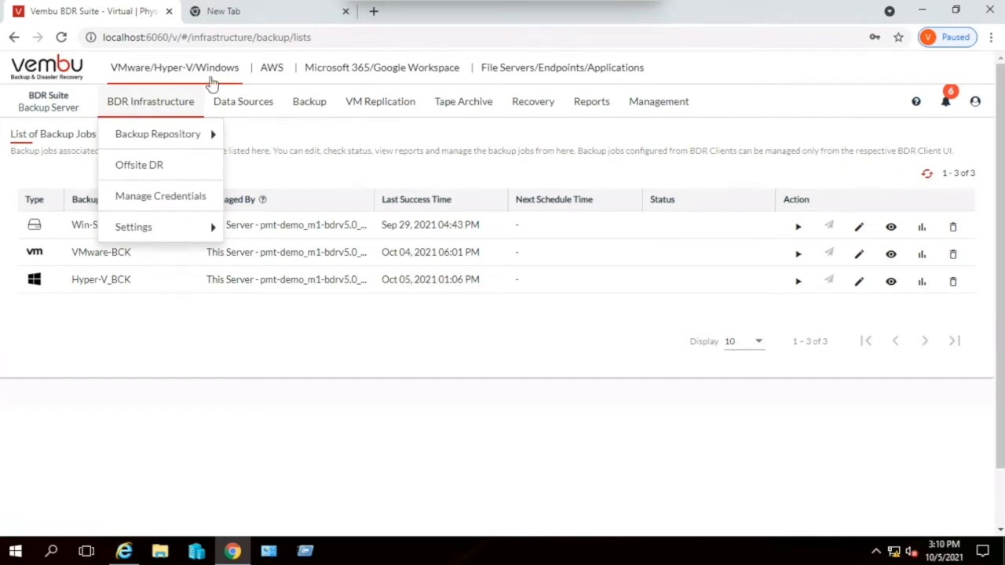
mouse_move(168, 74)
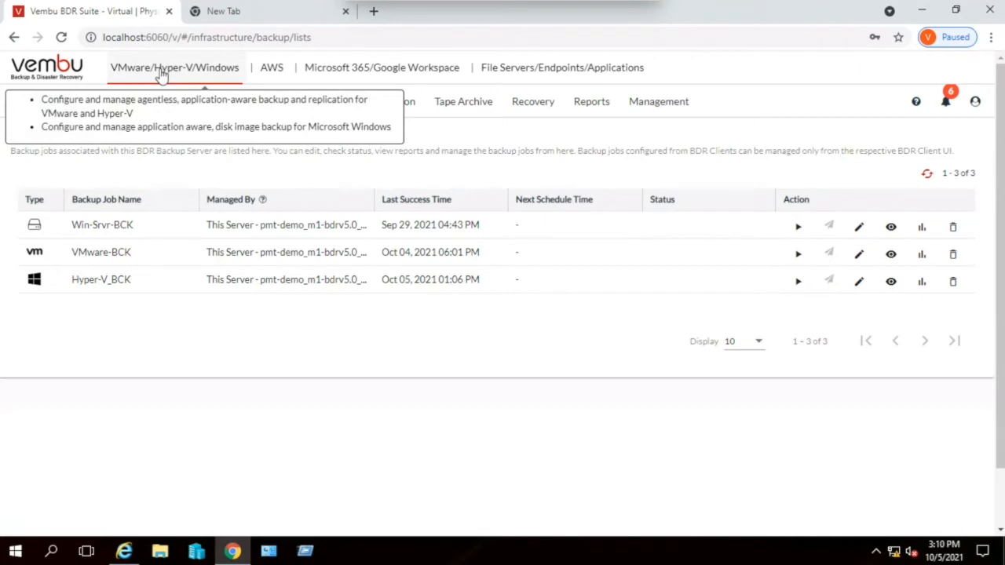
mouse_move(134, 107)
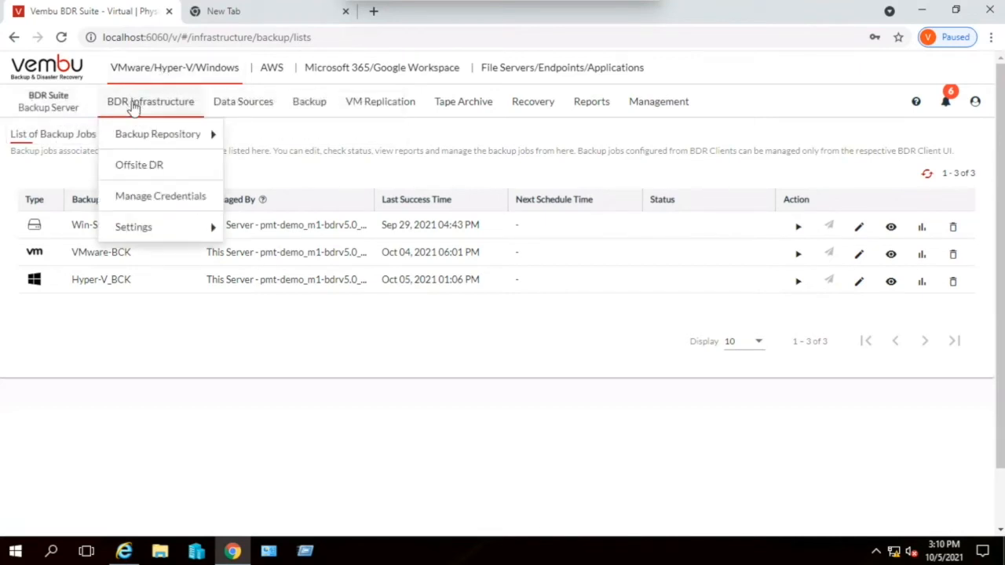
mouse_move(141, 136)
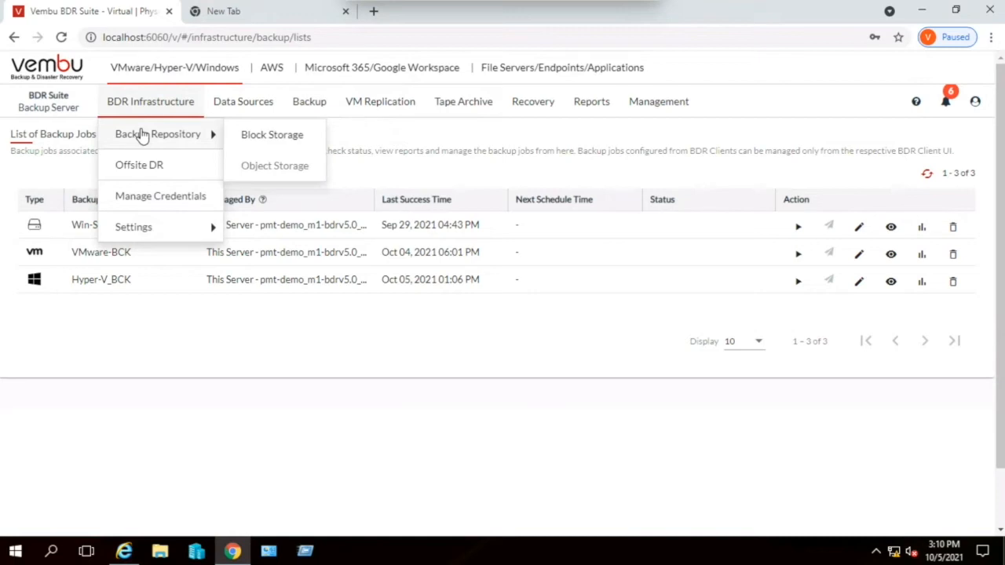
click(285, 133)
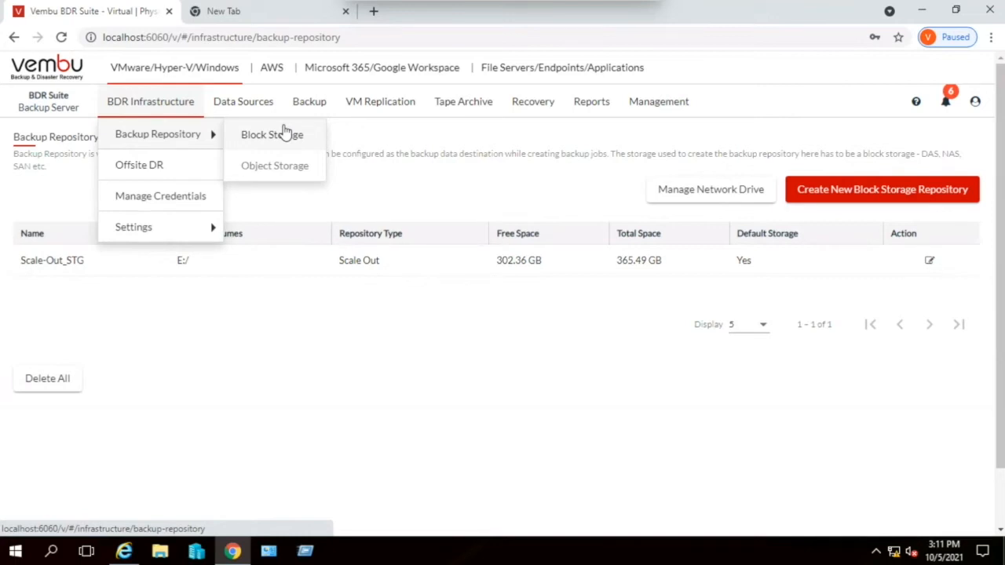
click(284, 135)
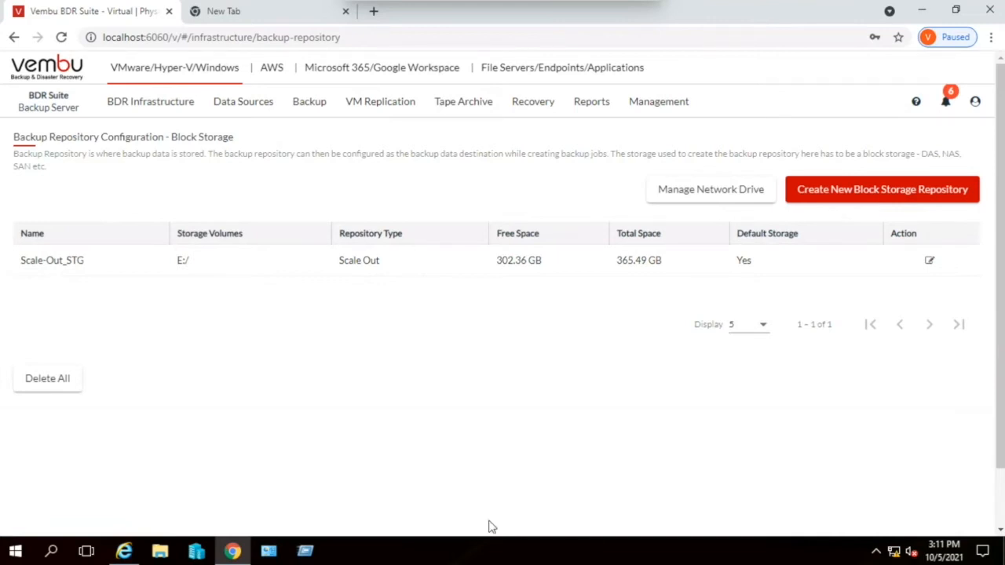
- Open the form for a new block storage repository and compare the Simple, Scale Out and Disk Rotation repository types
click(898, 196)
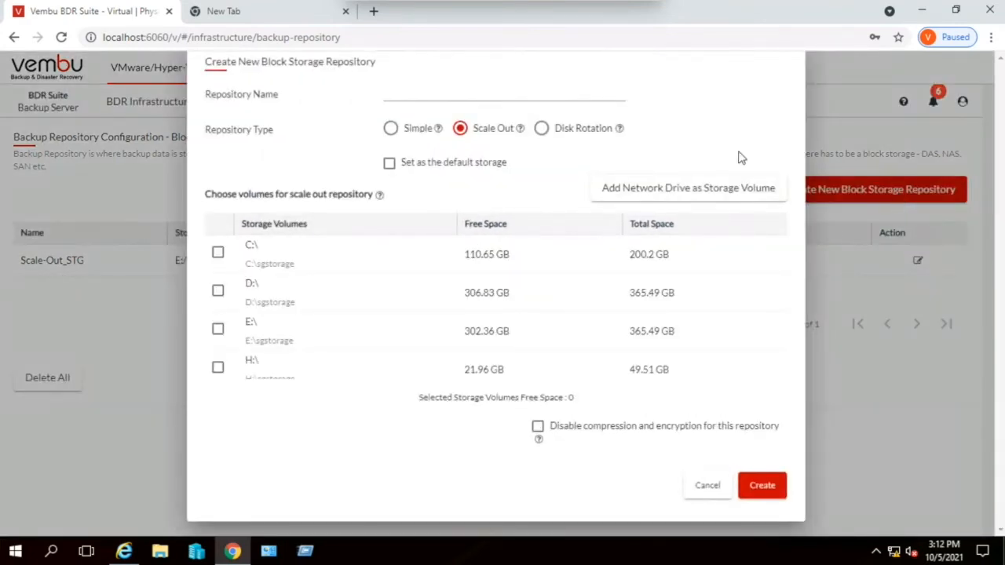
click(462, 92)
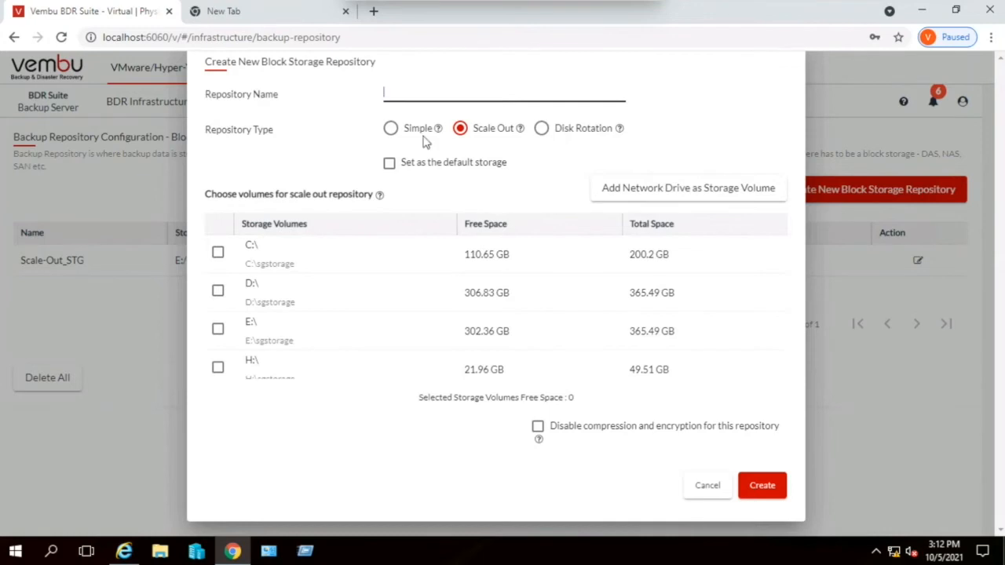
click(394, 134)
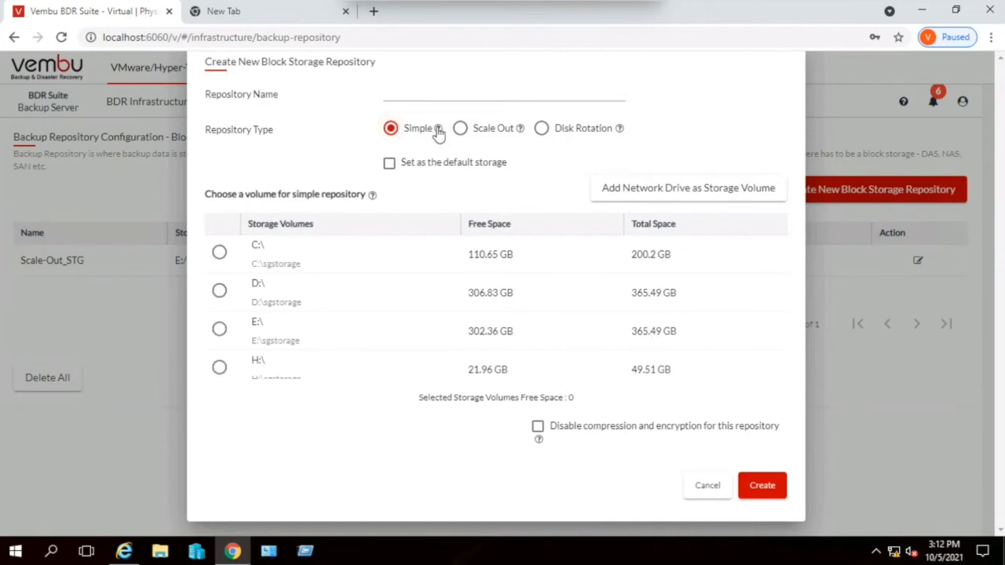
click(461, 132)
click(541, 130)
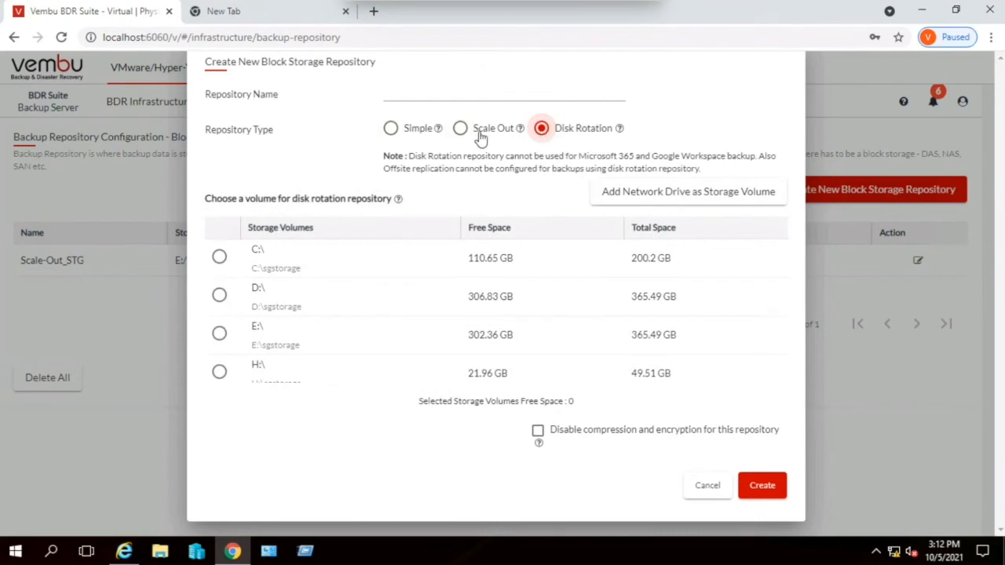
click(399, 134)
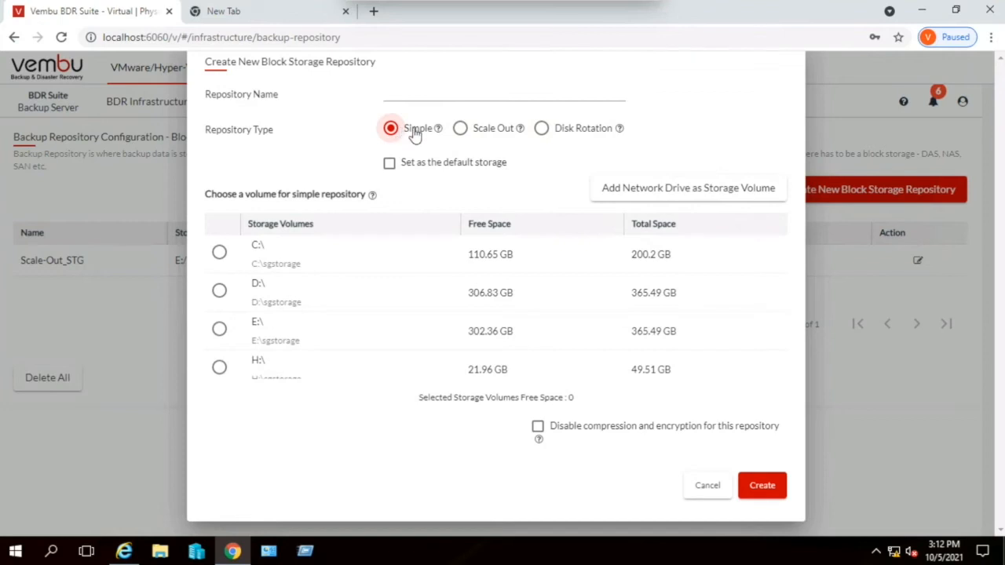
- Set the repository type to Scale Out and select the D:\, E:\ and H:\ storage volumes
click(461, 132)
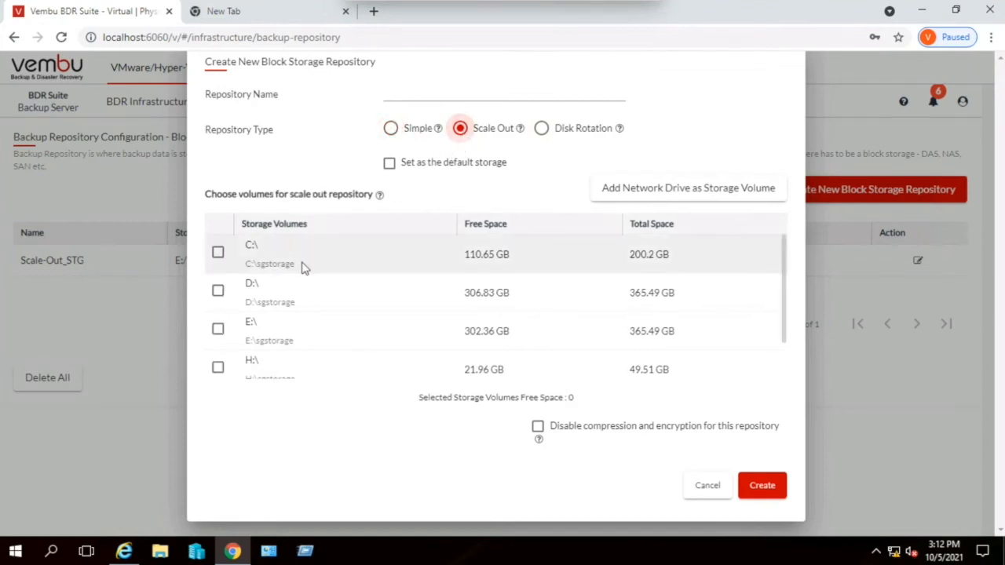
click(218, 292)
click(218, 329)
click(218, 369)
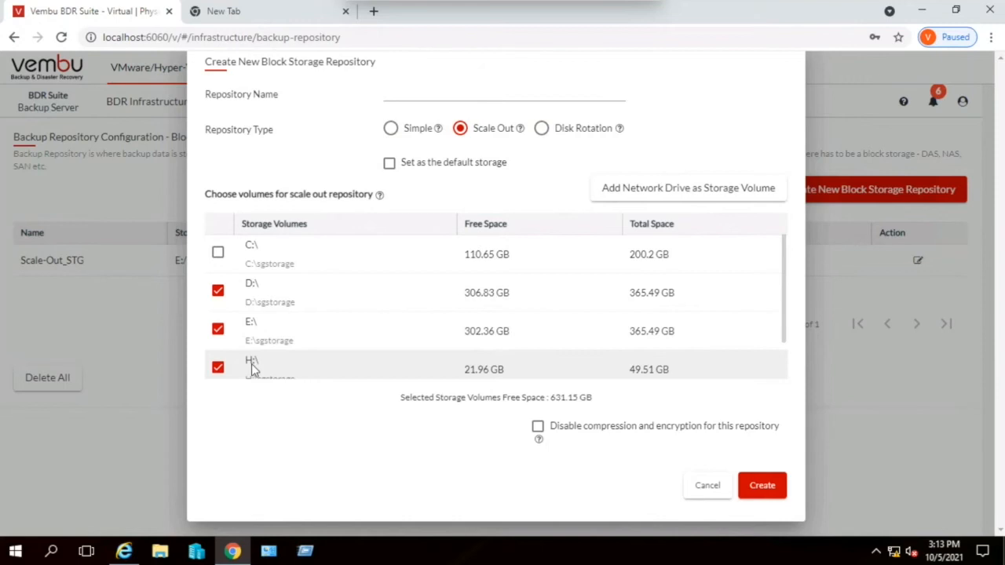
- Set the repository type to Disk Rotation with compression and encryption disabled, and discard the new repository
click(541, 129)
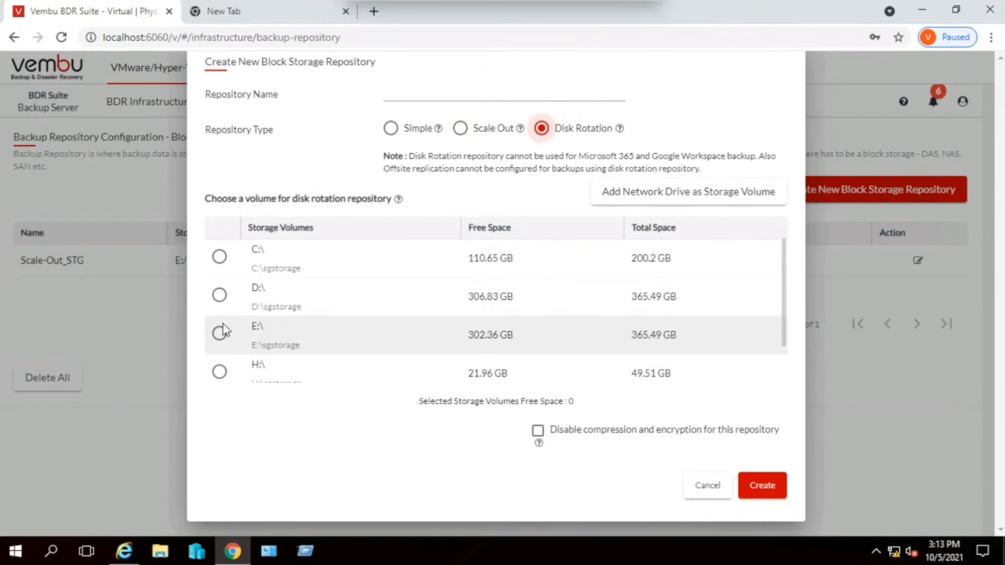
click(537, 433)
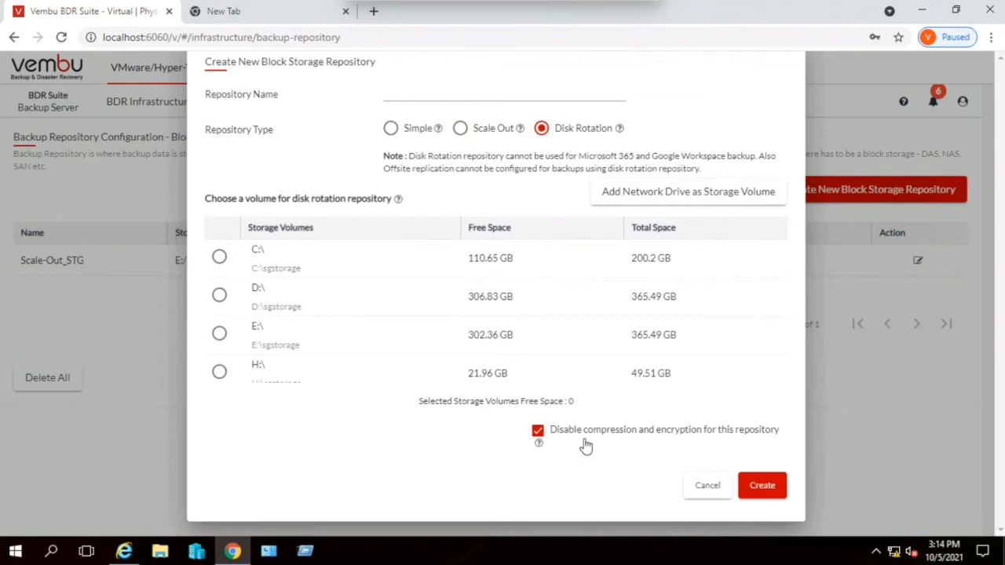
click(709, 488)
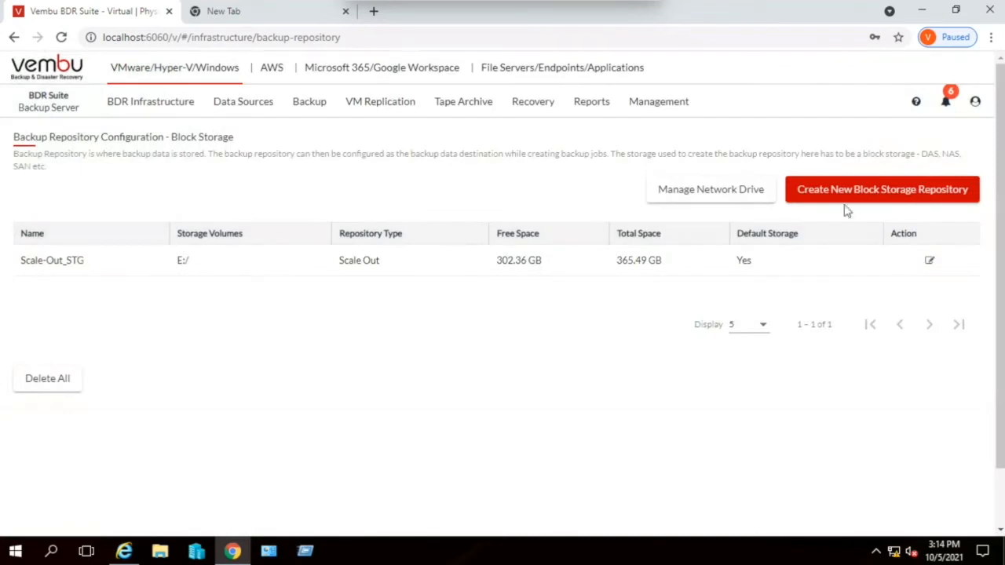
- Reopen the new block storage repository form to review its storage volume choices, and close it without creating anything
click(846, 199)
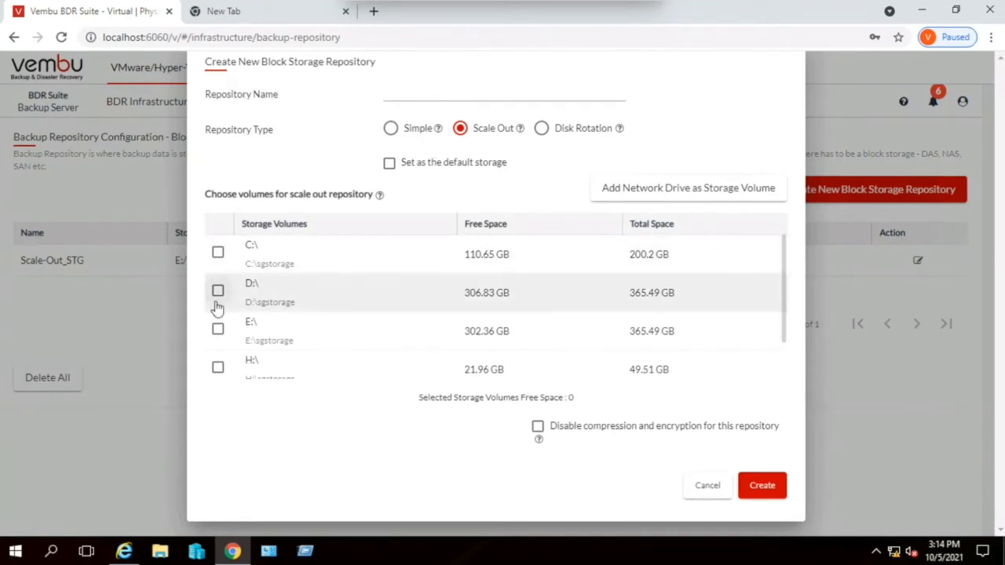
click(830, 446)
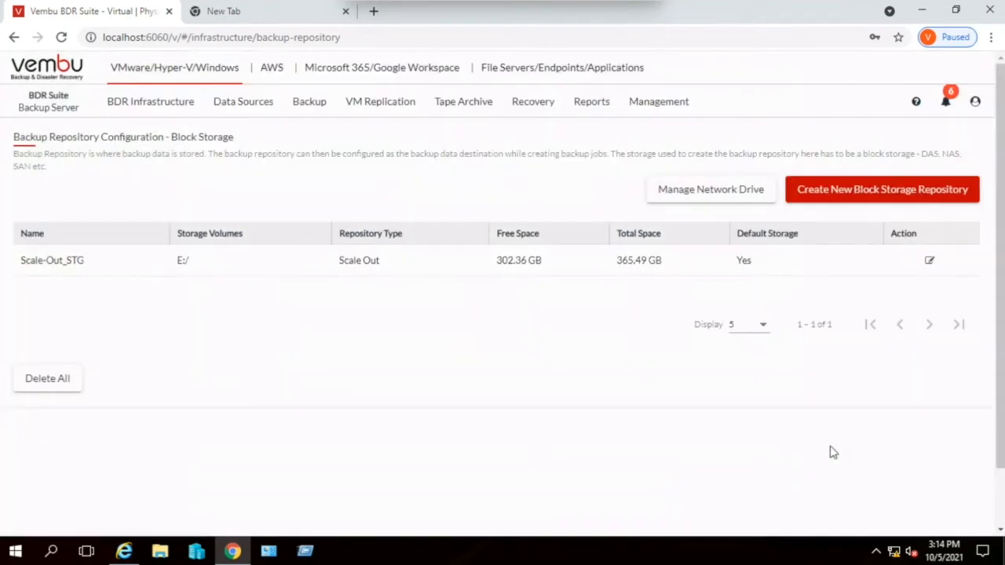
- Edit the Scale-Out_STG repository to add the H:\ storage volume alongside E:\, and save the update
click(927, 263)
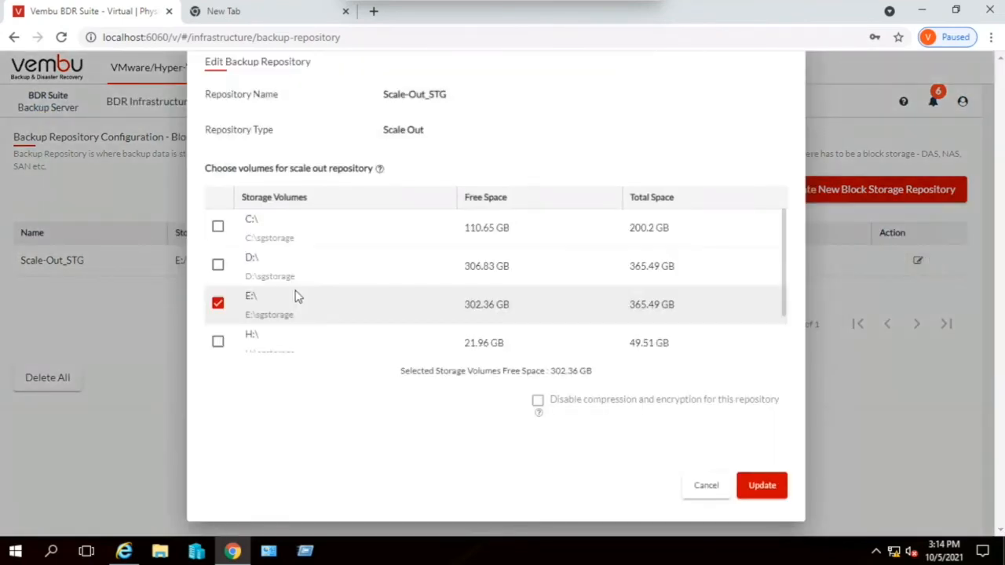
click(218, 306)
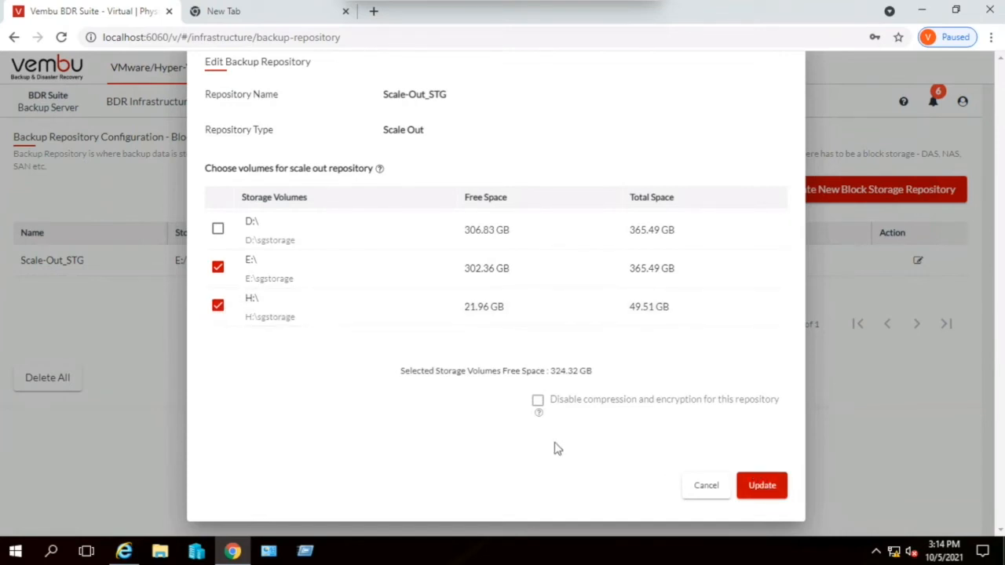
click(768, 491)
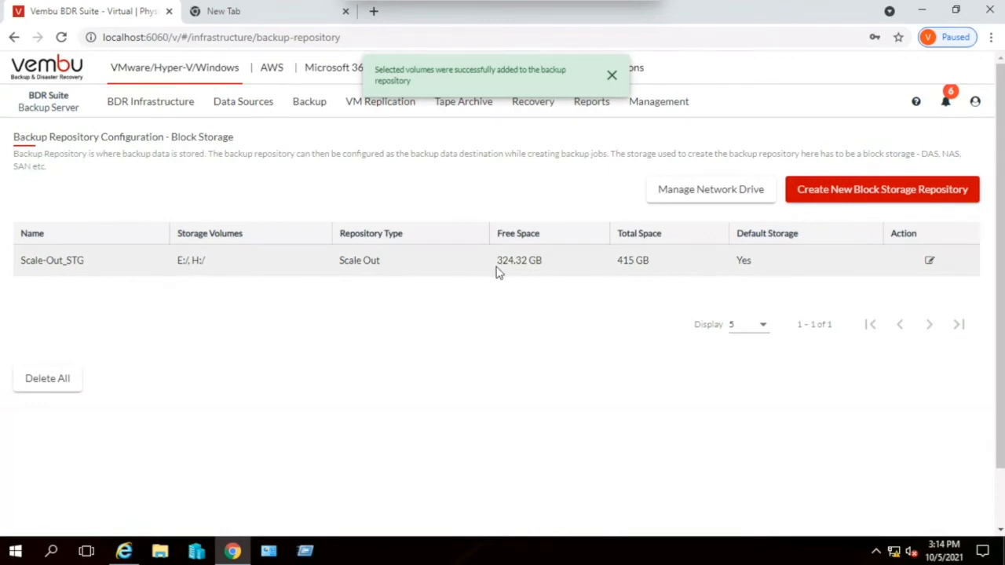
click(611, 75)
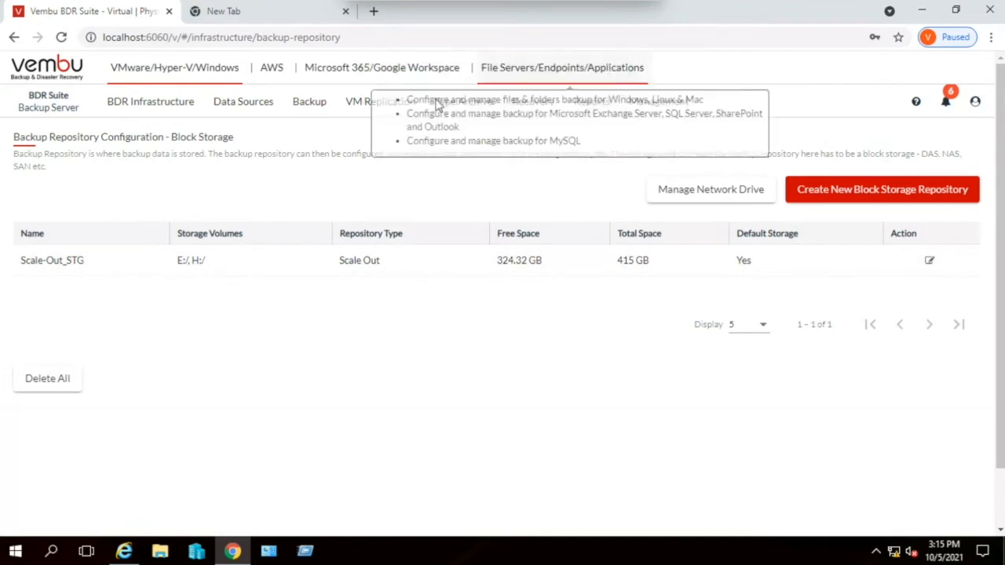
- Review the form for adding a network drive as a storage volume, acknowledge its recommendations, and close it without saving
click(696, 191)
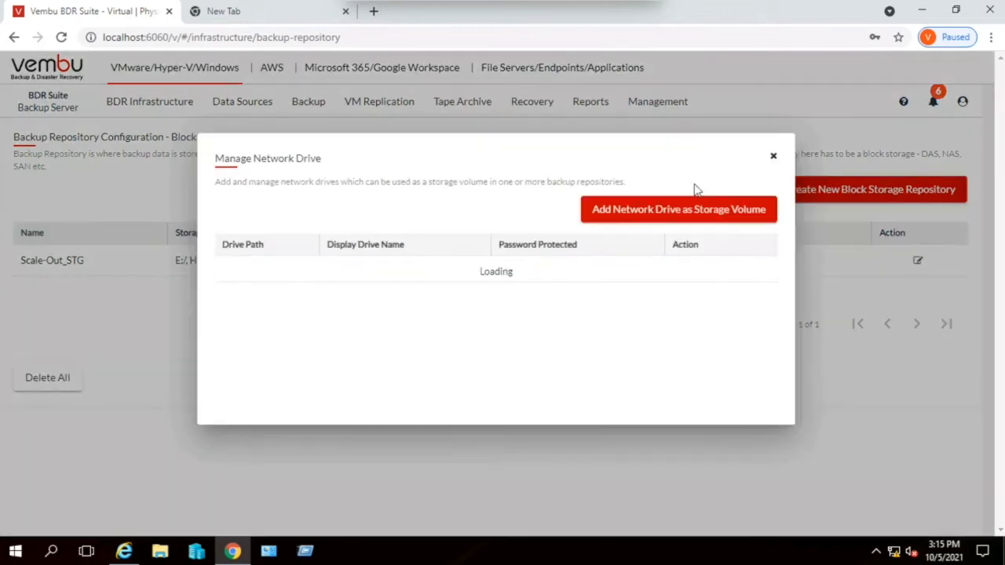
click(631, 215)
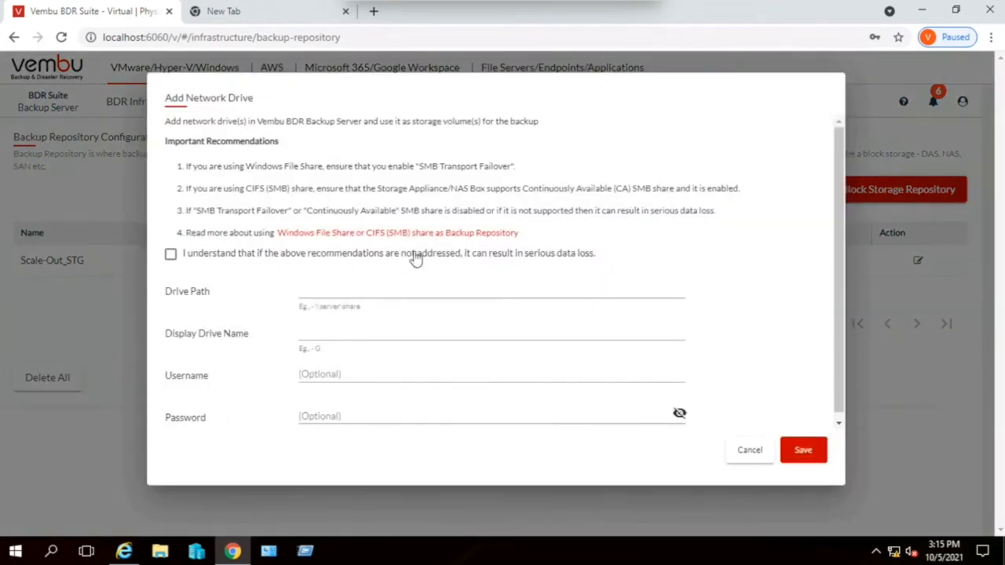
click(171, 255)
click(750, 450)
click(774, 162)
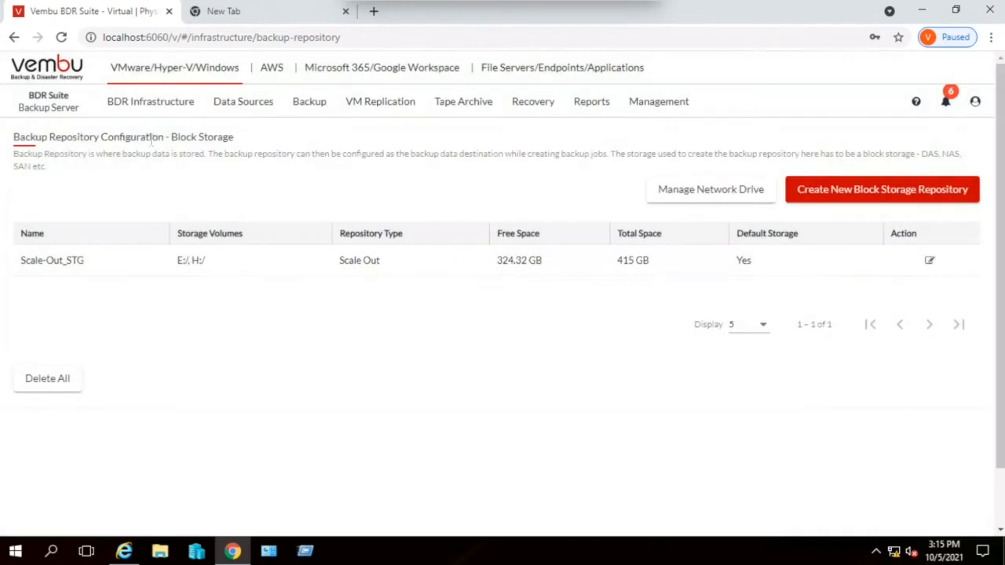
- Look over the BDR infrastructure settings and view the backup server's time zone settings
mouse_move(149, 112)
mouse_move(144, 227)
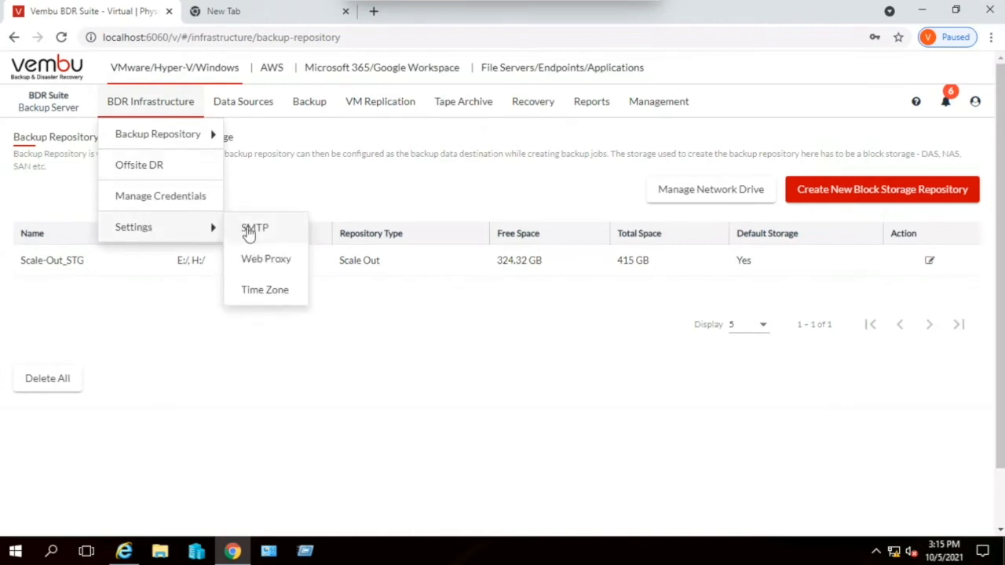
click(266, 290)
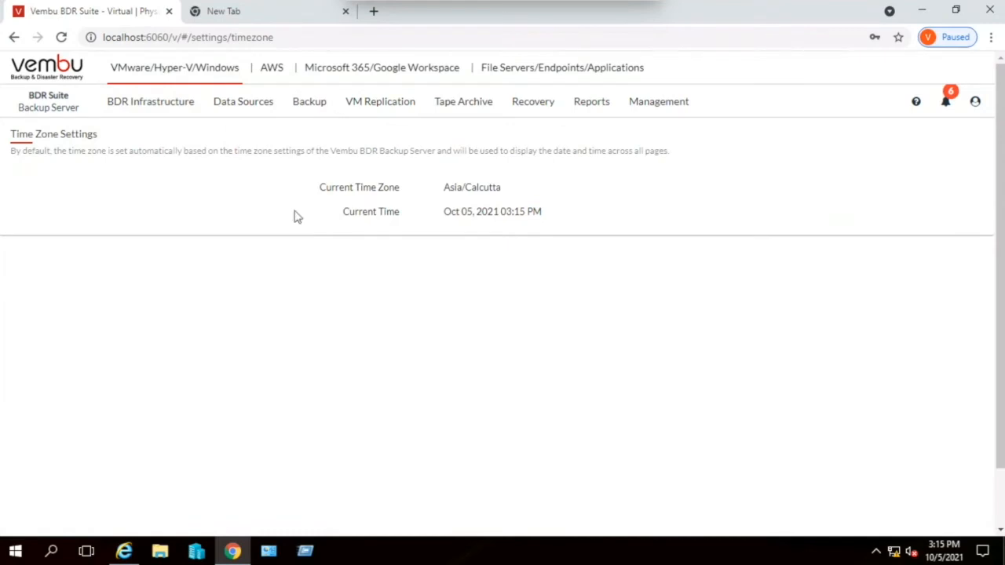
click(176, 100)
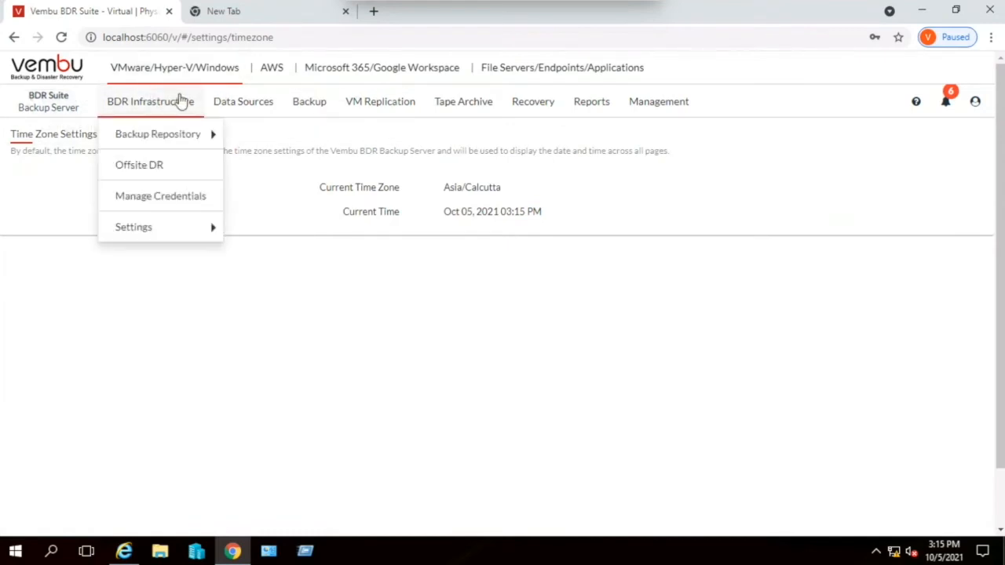
- Look through the VMware and Hyper-V data source options and show the list of added ESXi and vCenter servers
click(231, 103)
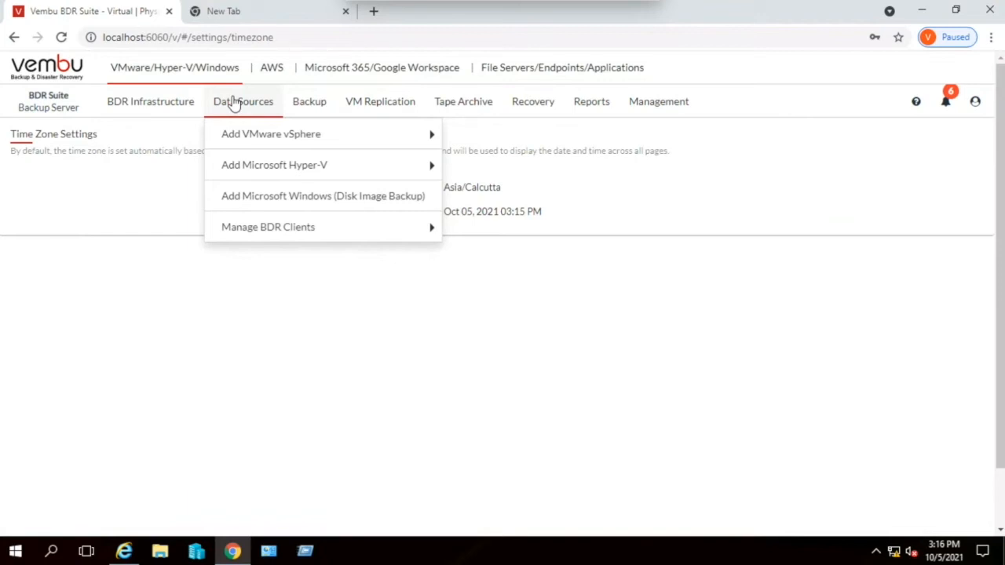
mouse_move(242, 131)
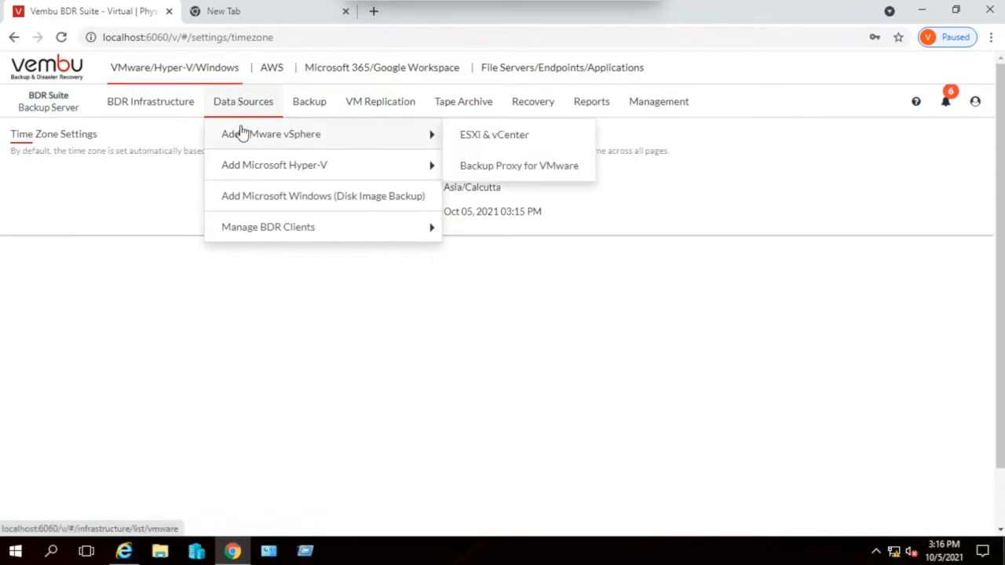
mouse_move(262, 165)
click(497, 135)
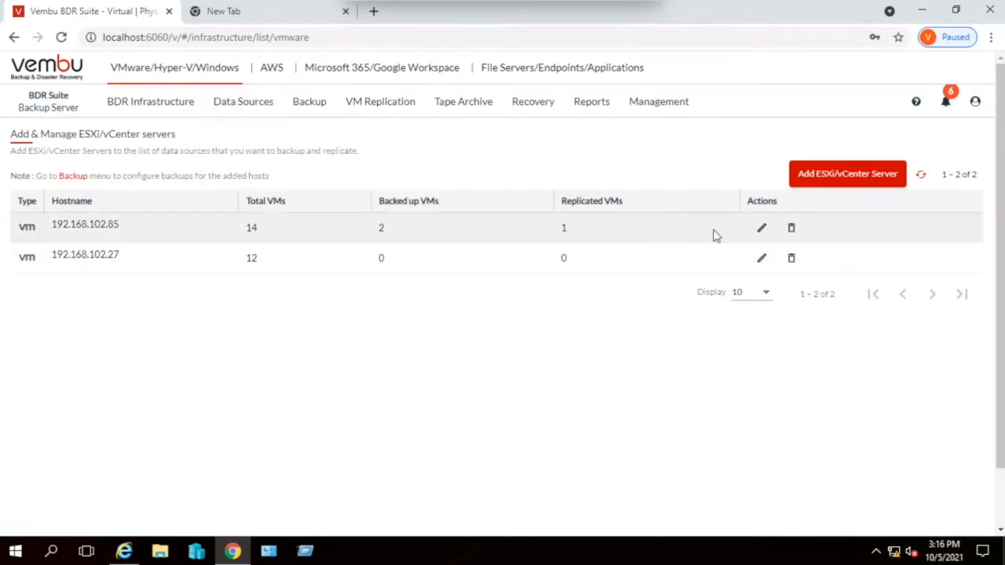
- Open the form for adding an ESXi/vCenter server, compare the VMware vCenter and ESXi Server types, and close it without saving
click(847, 176)
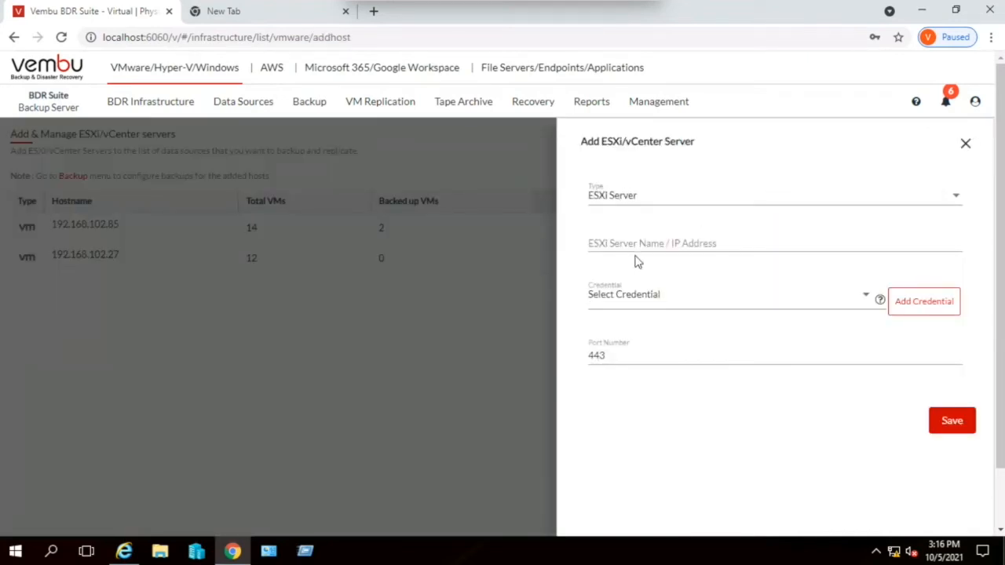
click(627, 195)
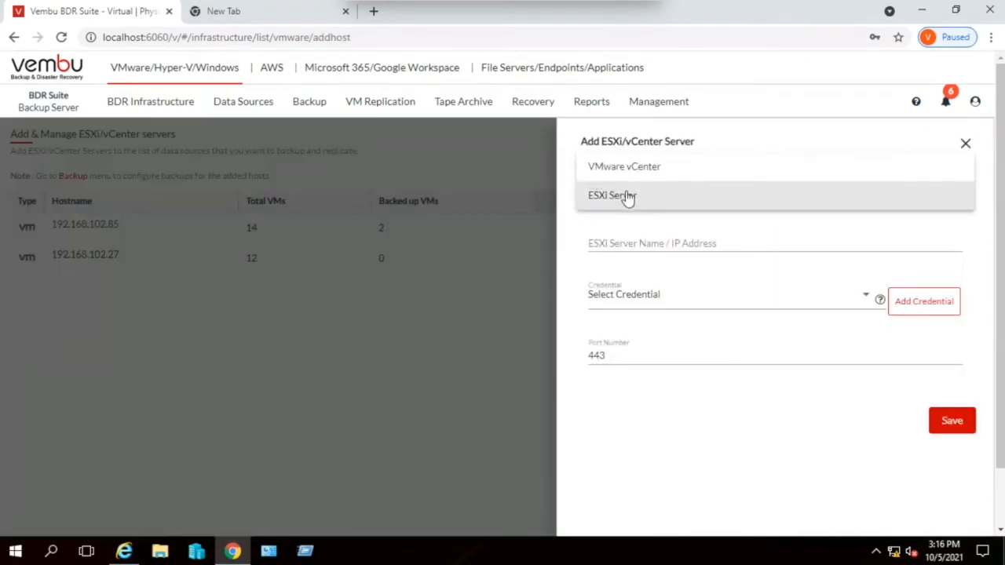
click(621, 170)
click(630, 197)
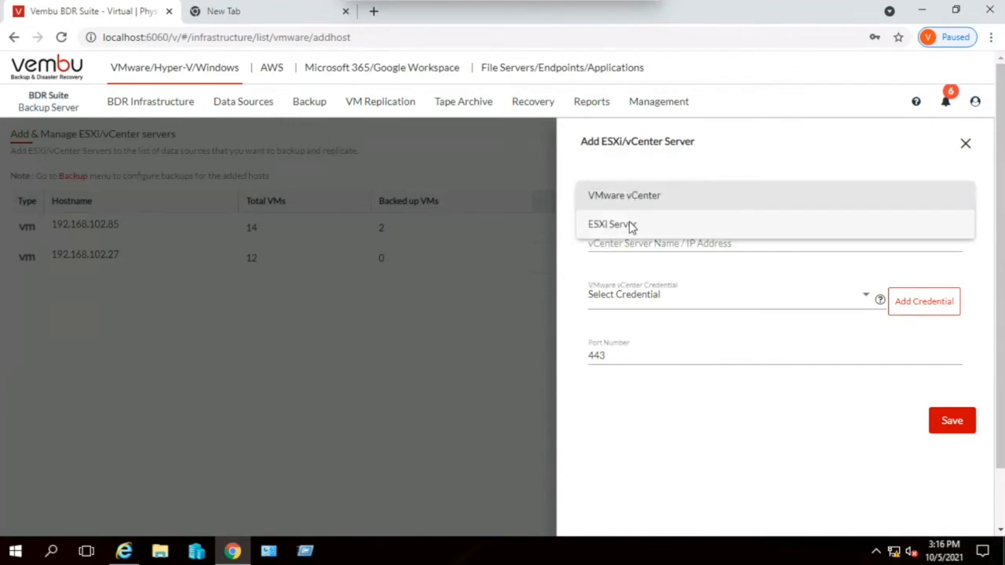
click(631, 225)
click(629, 242)
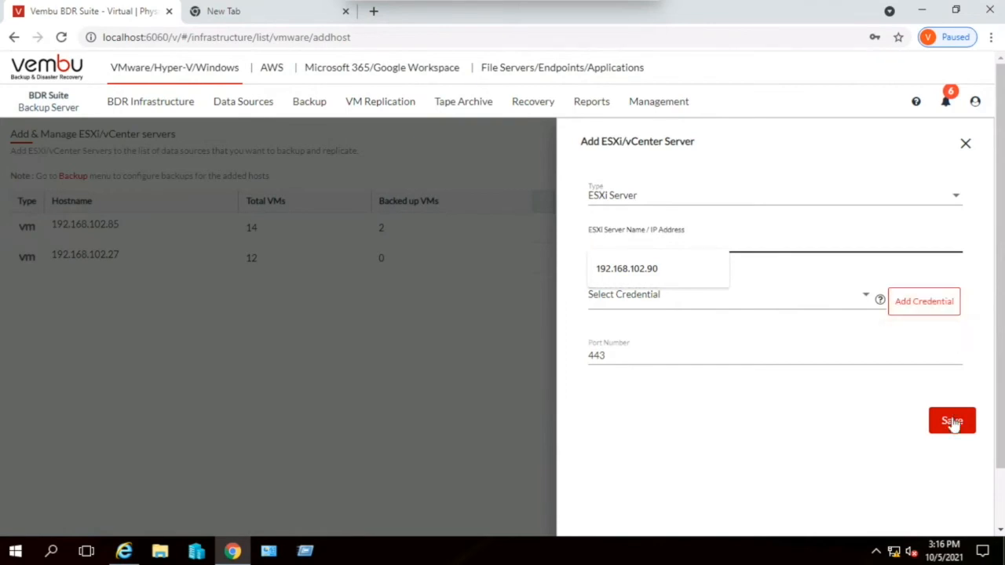
click(965, 143)
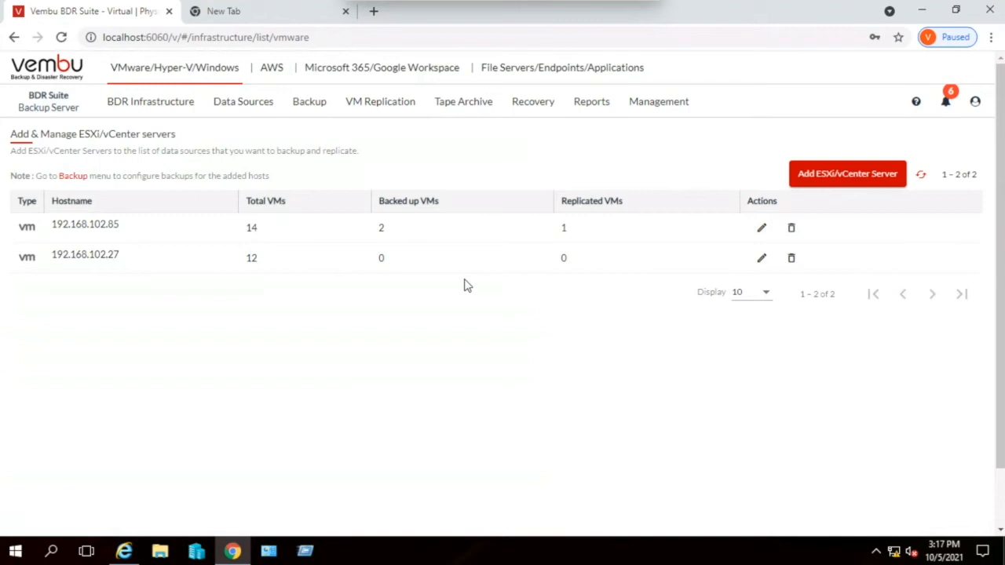
- Look over the backup configuration options and show the list of existing backup job templates
click(309, 104)
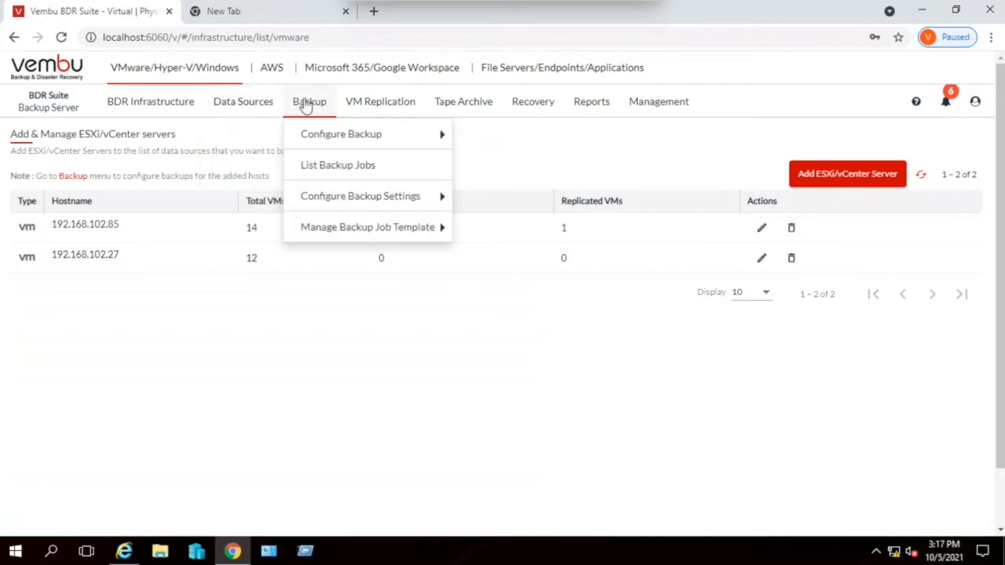
mouse_move(331, 140)
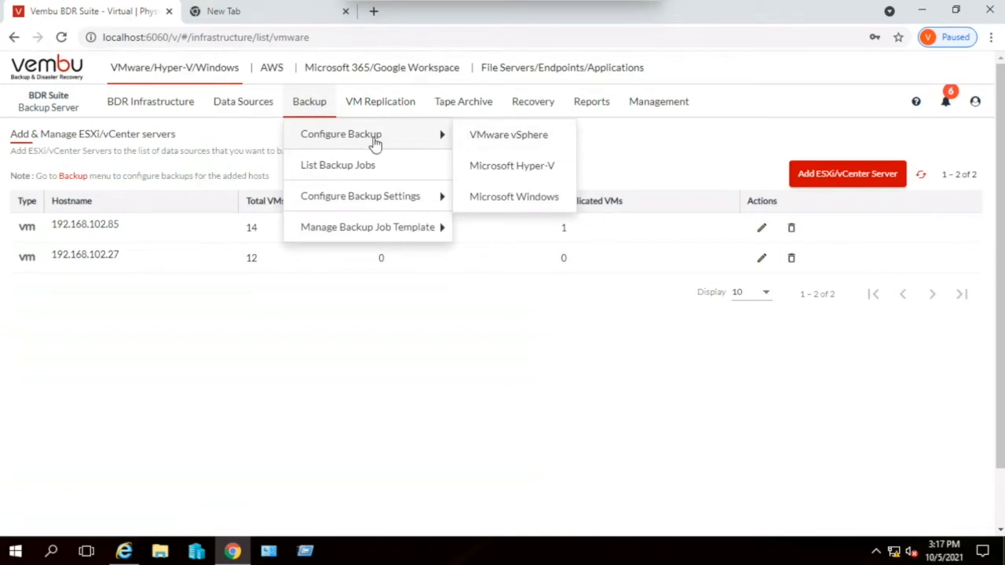
mouse_move(364, 230)
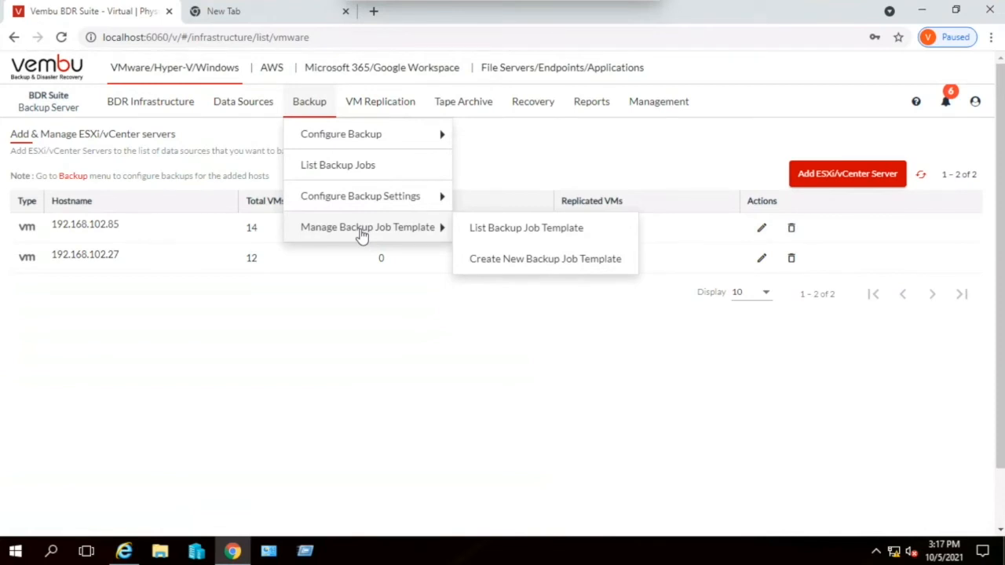
click(500, 240)
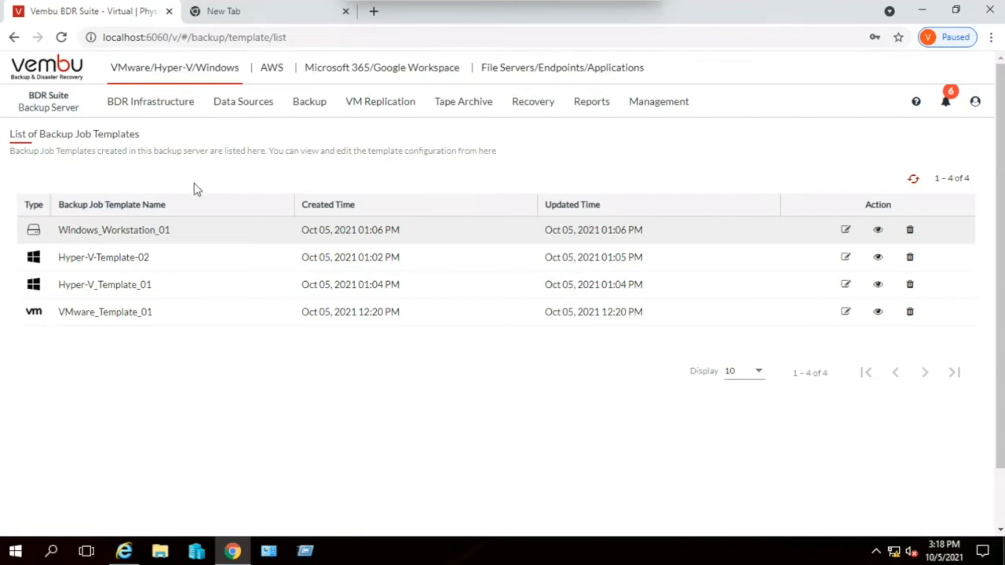
- Start a new backup job template named VMware_02 of type VMware vSphere with the Scale-Out_STG block storage repository, and proceed to disk exclusion
click(310, 107)
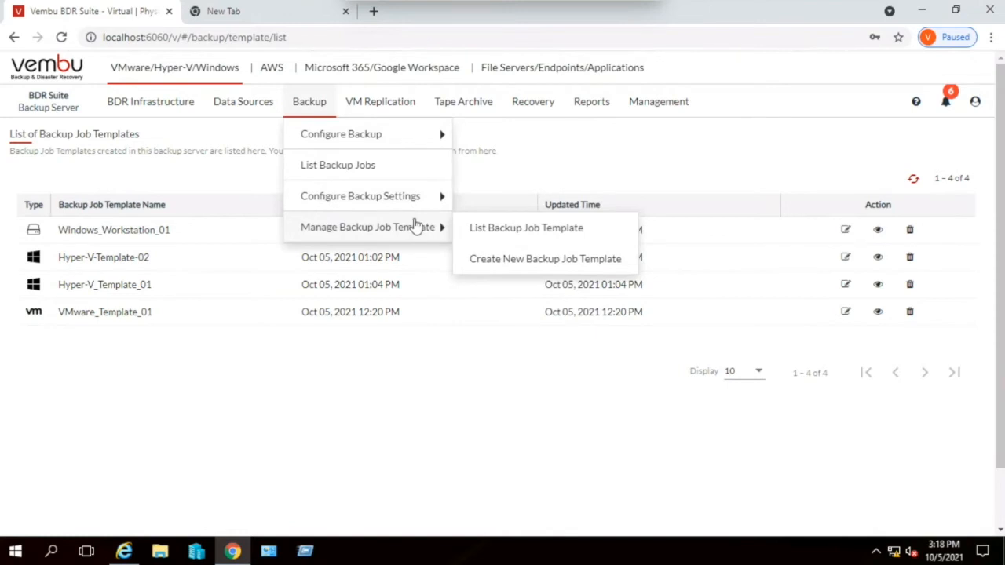
click(485, 261)
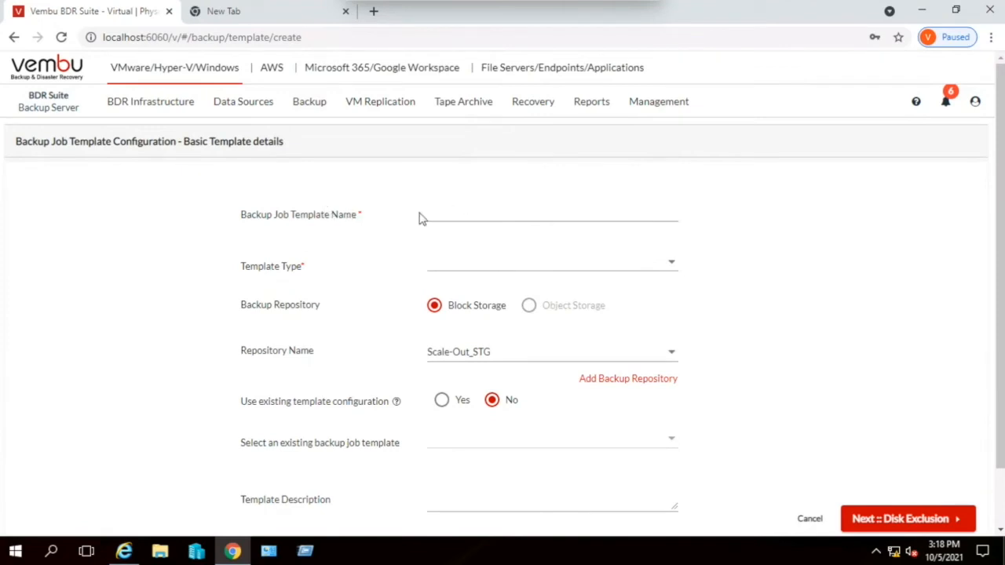
click(463, 266)
click(463, 264)
click(532, 213)
scroll(557, 220, down, 2)
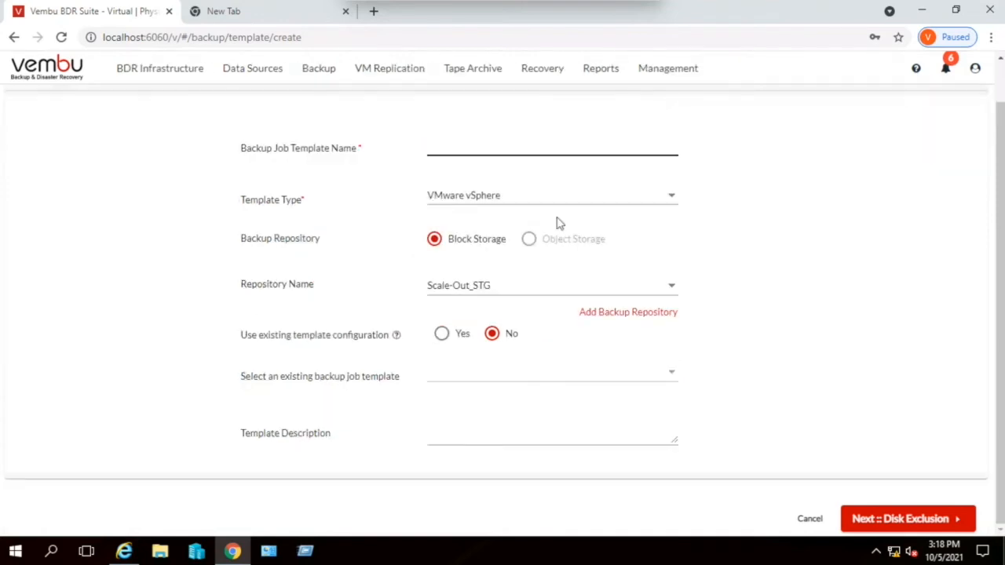
text(VMware_02)
click(487, 288)
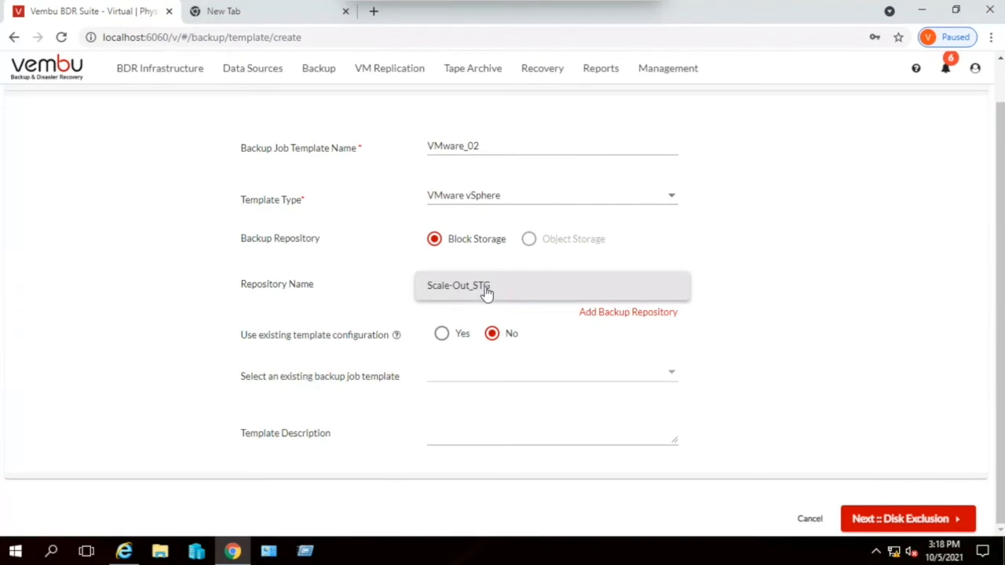
click(793, 372)
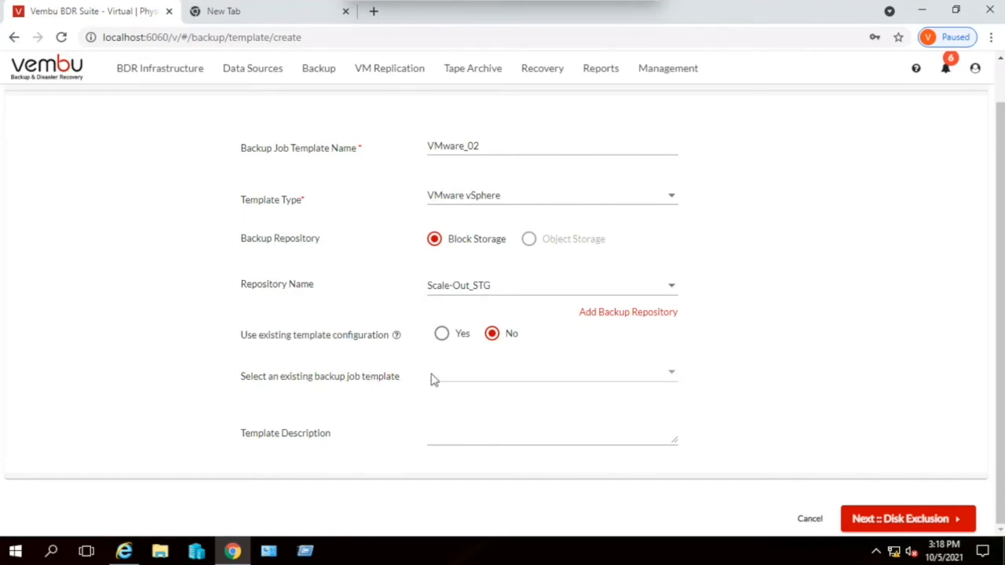
click(913, 528)
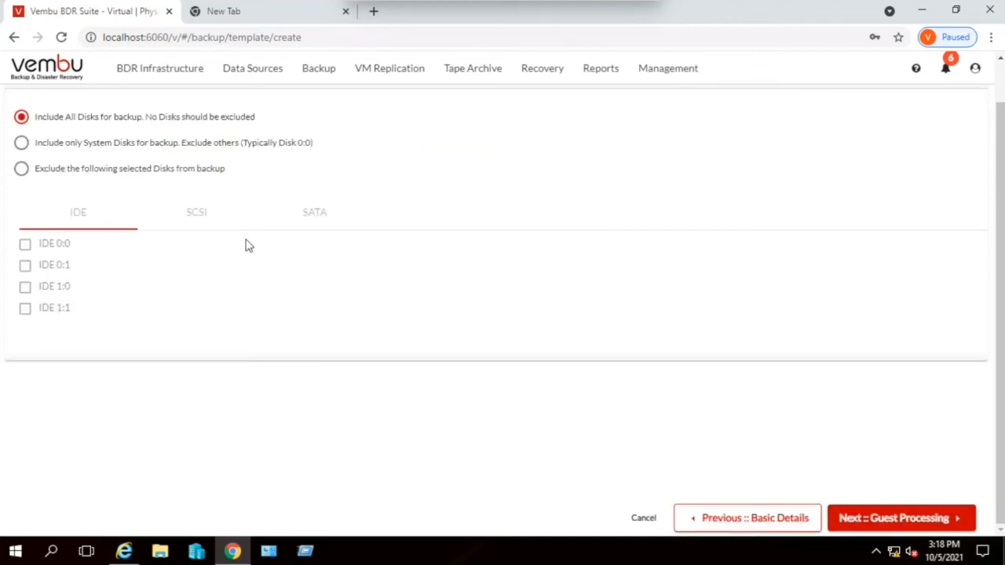
- Compare the system-disks-only option with including all disks, choose to include all disks, and continue to guest processing
scroll(247, 245, up, 1)
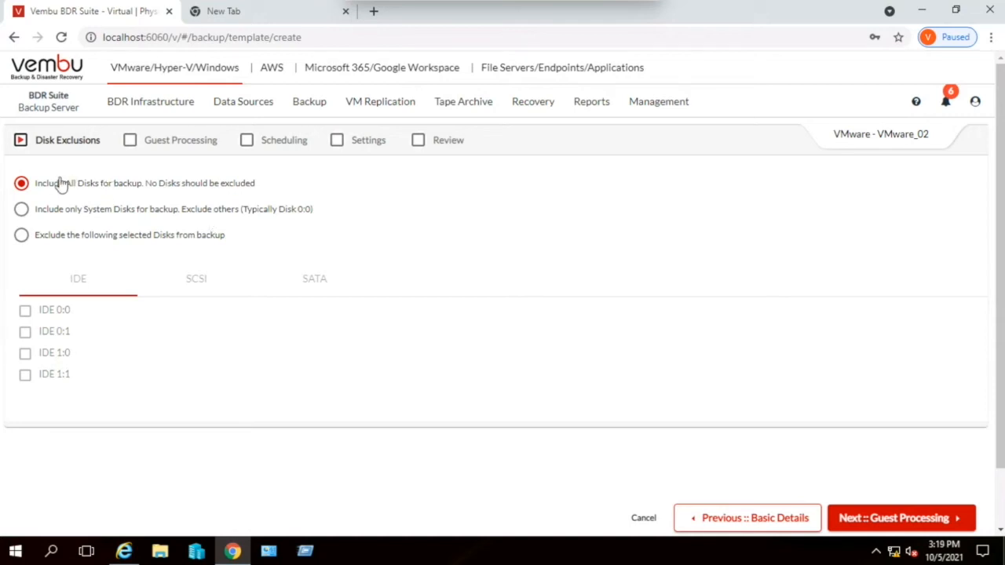
click(21, 209)
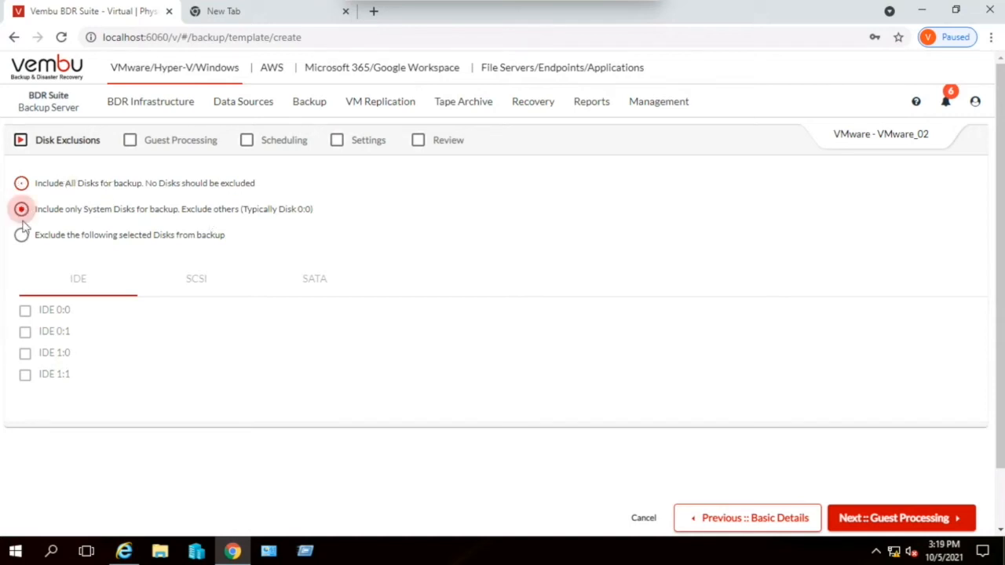
click(21, 183)
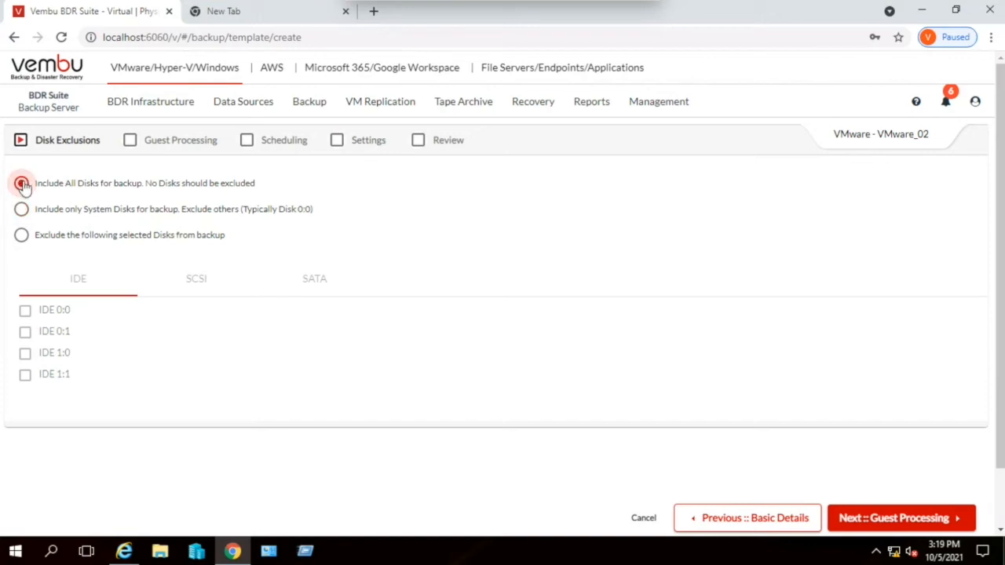
click(933, 518)
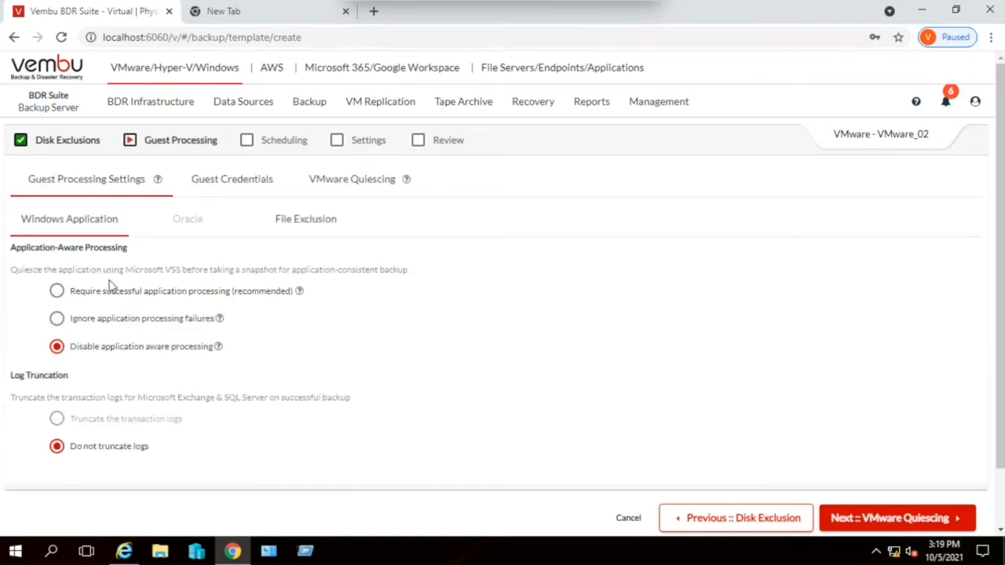
- Set application-aware processing to require successful application processing, with transaction logs truncated
click(57, 292)
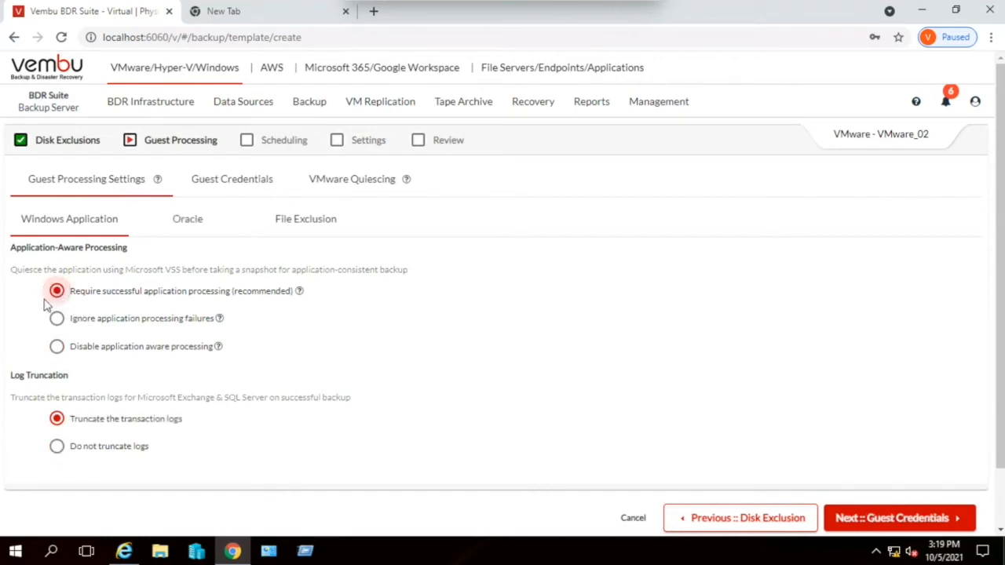
click(104, 354)
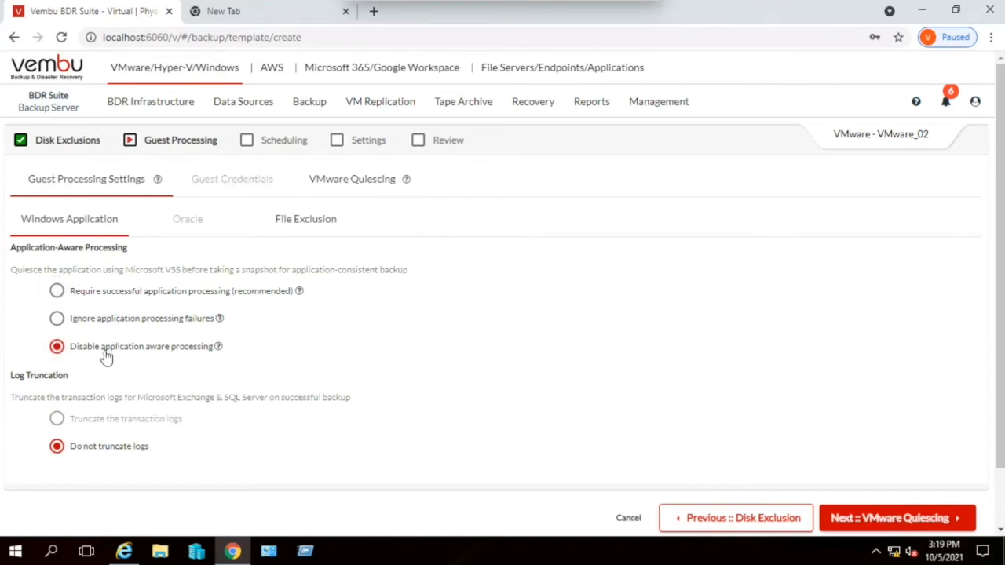
click(61, 291)
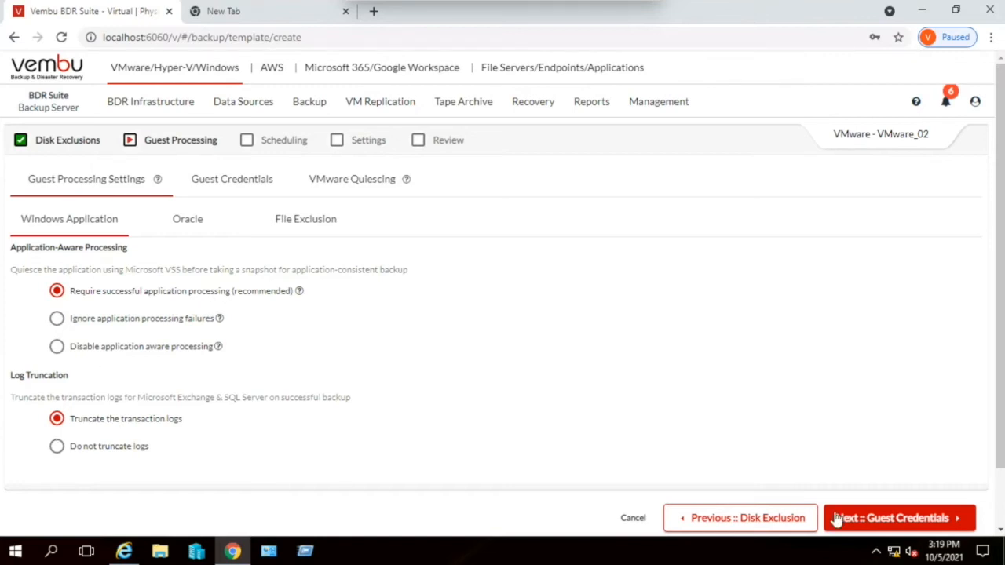
- Assign the guest OS credential 85 & 27 -Hosts to the template, keep VMware quiescing enabled, and proceed to scheduling
click(881, 519)
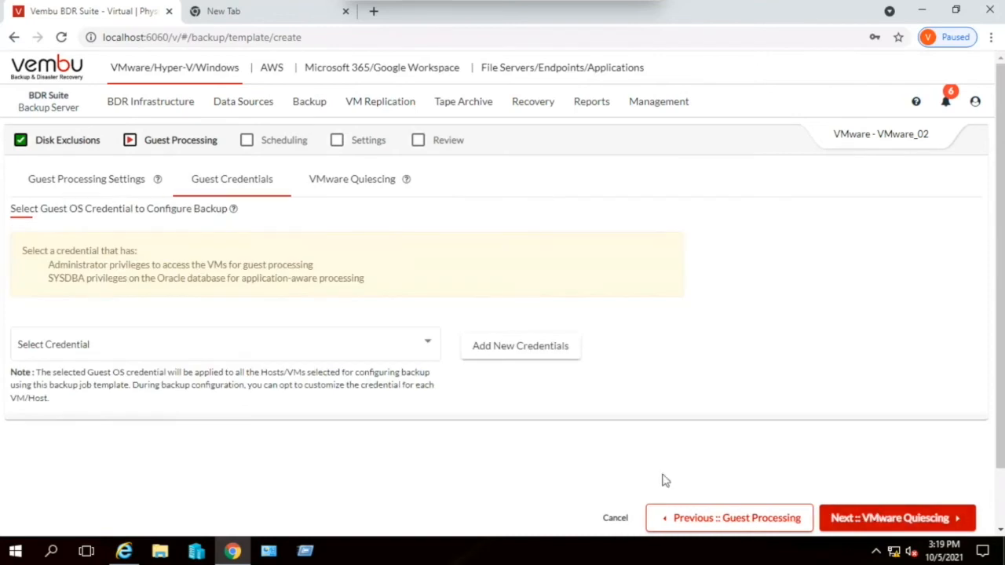
click(187, 338)
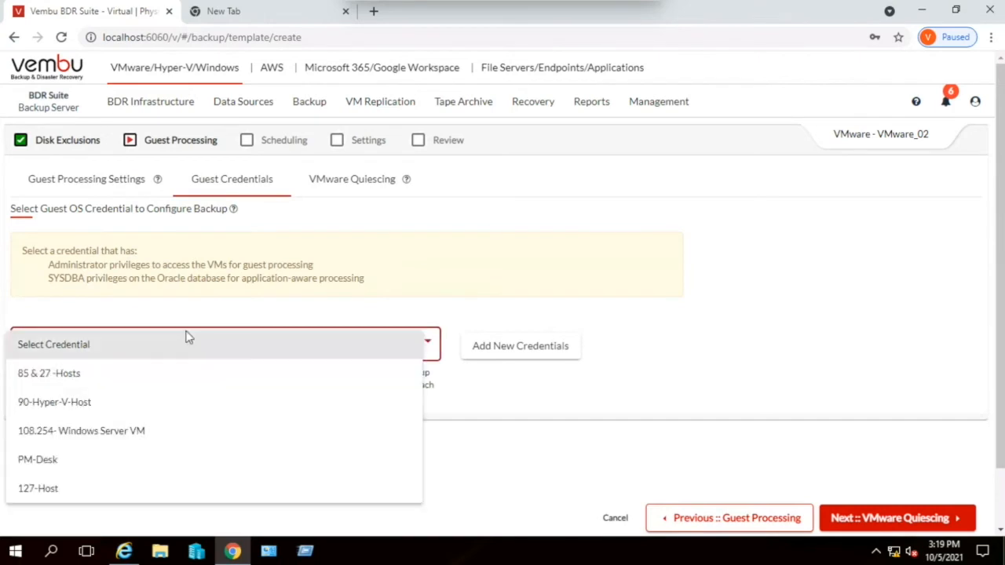
click(130, 387)
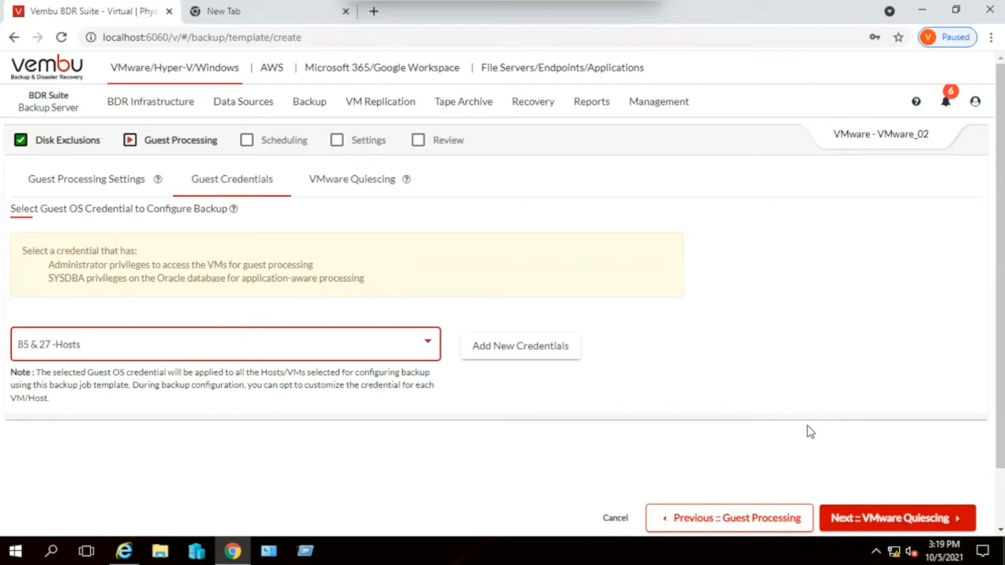
click(900, 520)
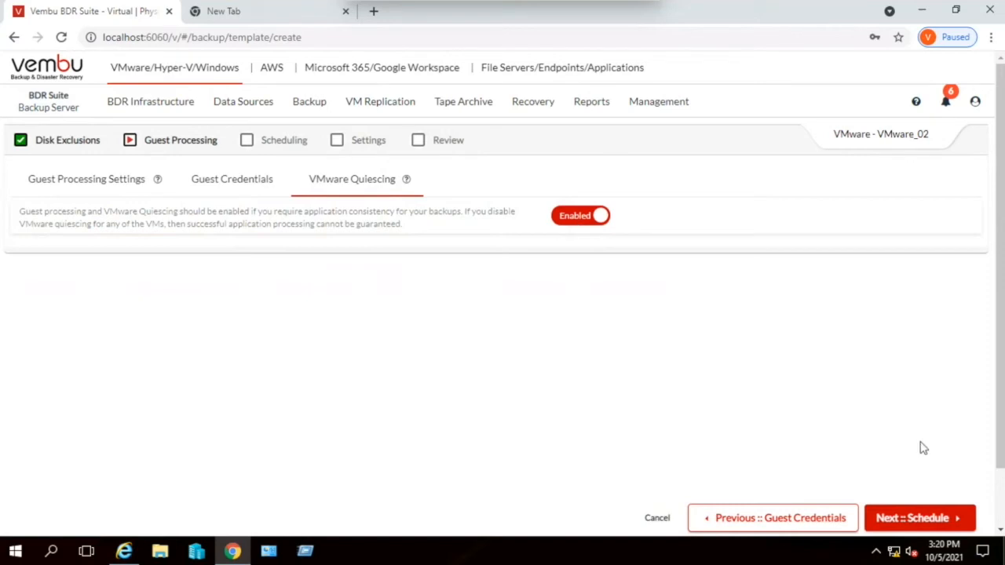
click(929, 525)
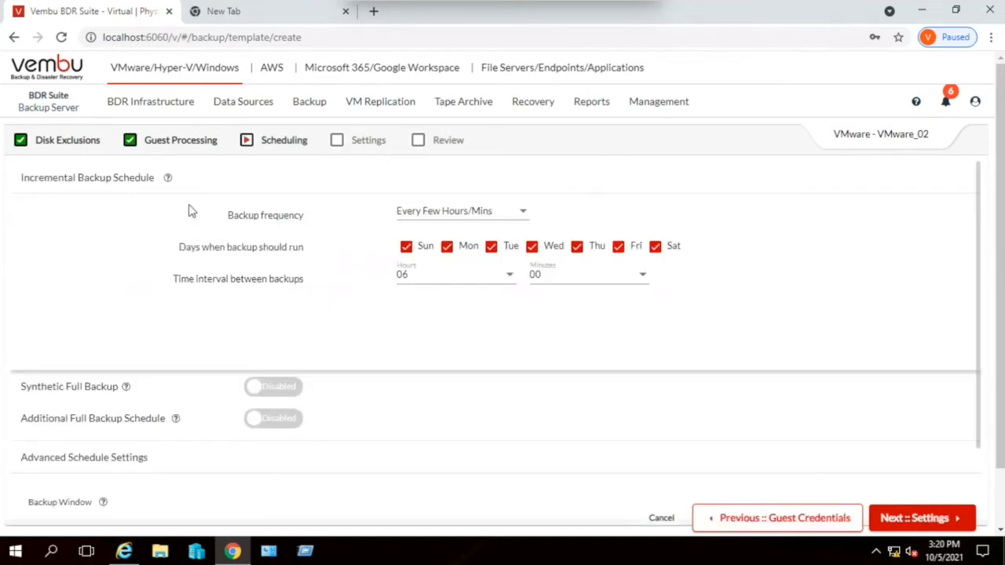
- Review the backup frequency options, keep the incremental schedule at Every Few Hours/Mins, and proceed to the retention settings
scroll(338, 265, down, 2)
scroll(339, 264, up, 2)
click(419, 216)
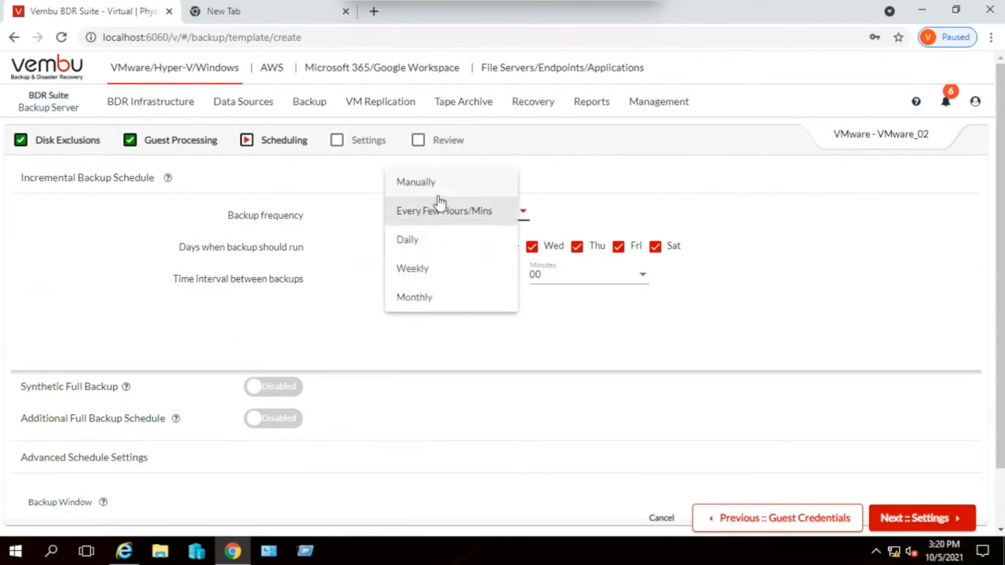
click(338, 290)
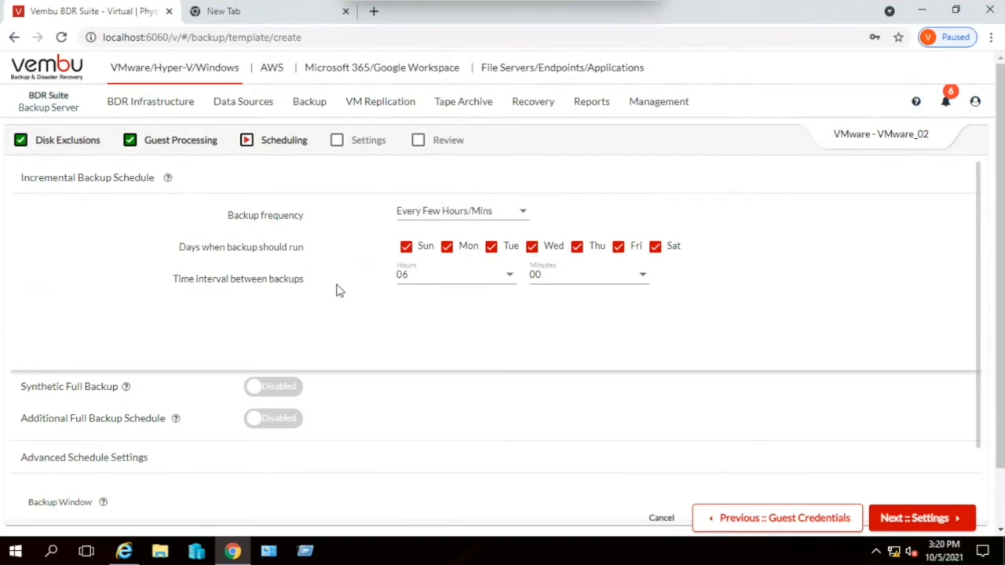
scroll(338, 290, down, 3)
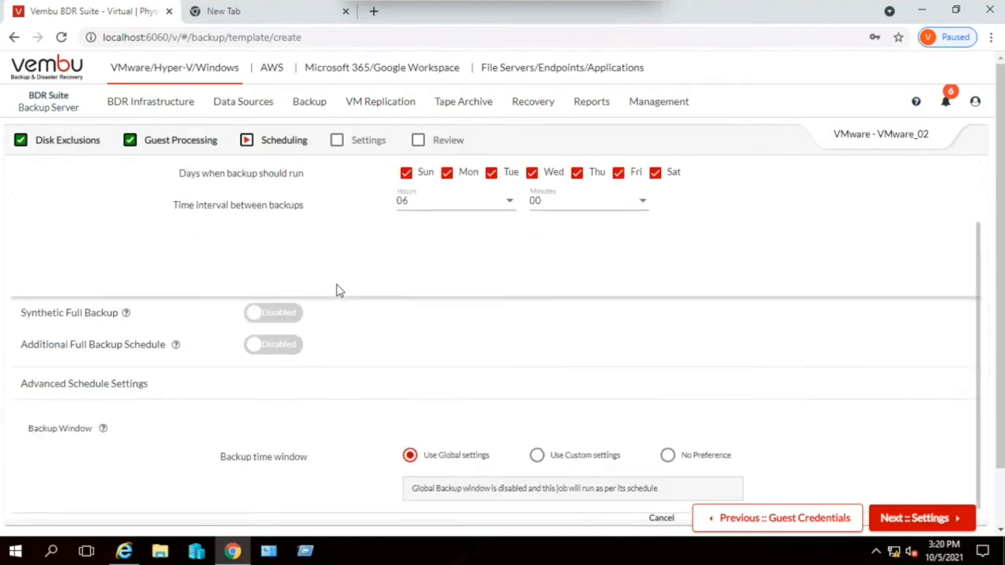
click(914, 518)
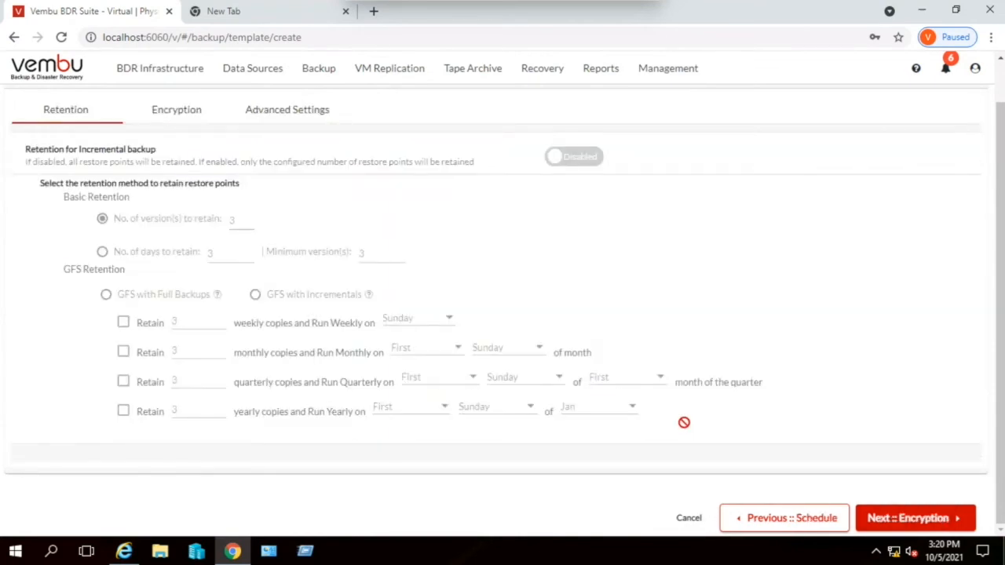
- Leave retention, encryption and backup proxy at their defaults, and save the VMware_02 backup job template
click(903, 520)
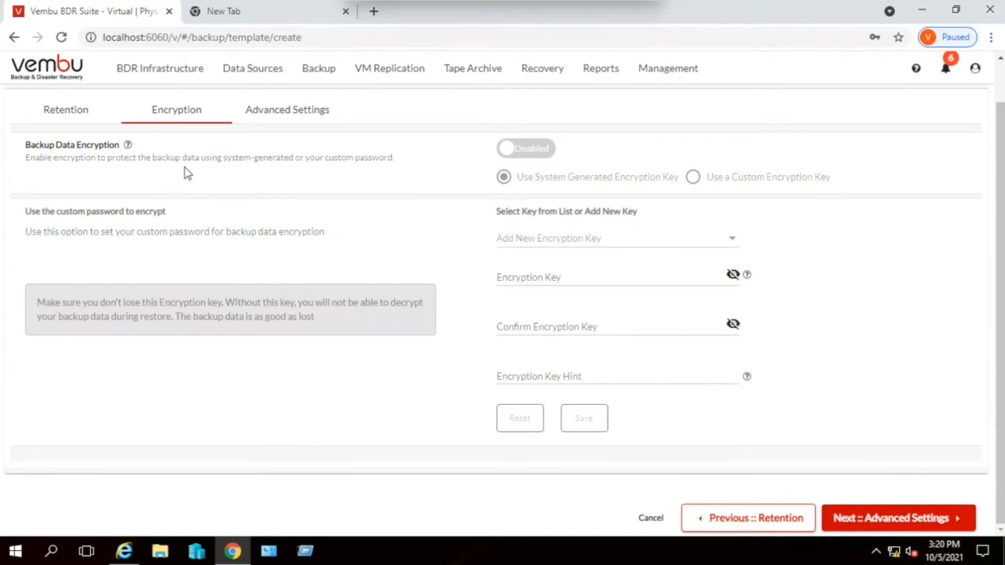
click(907, 519)
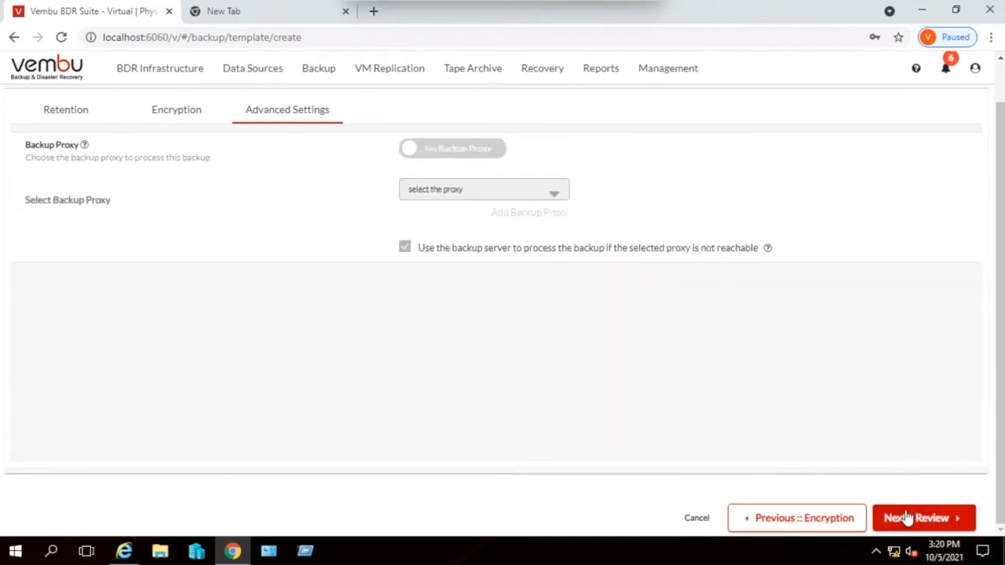
click(906, 518)
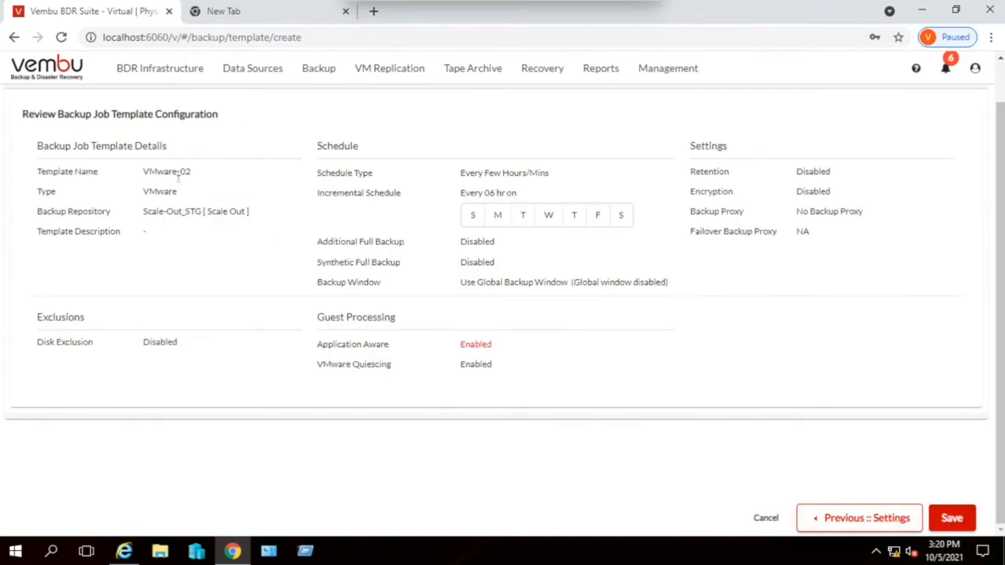
click(951, 522)
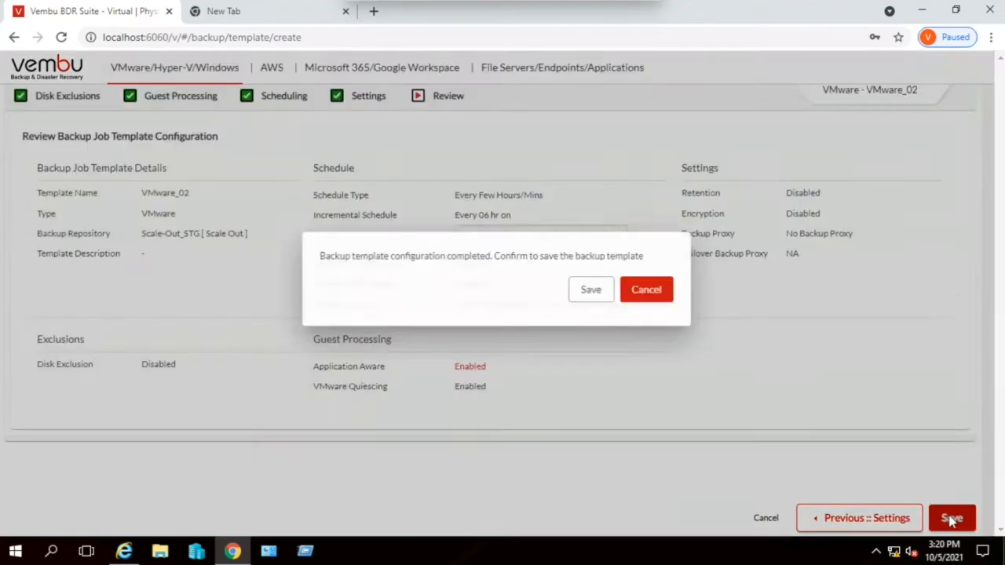
click(595, 292)
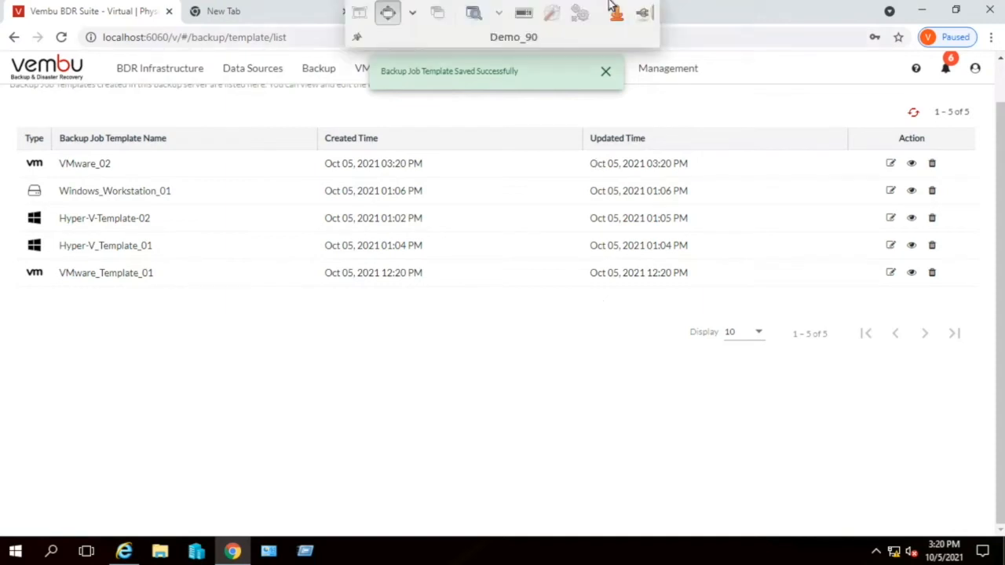
click(605, 71)
scroll(362, 132, up, 2)
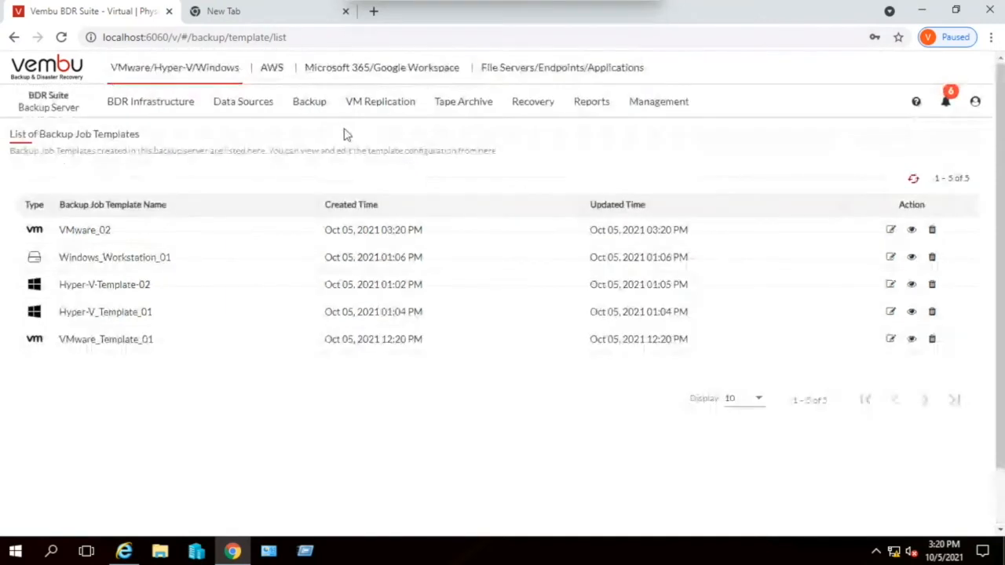
- Start configuring a new VMware vSphere backup job
mouse_move(314, 110)
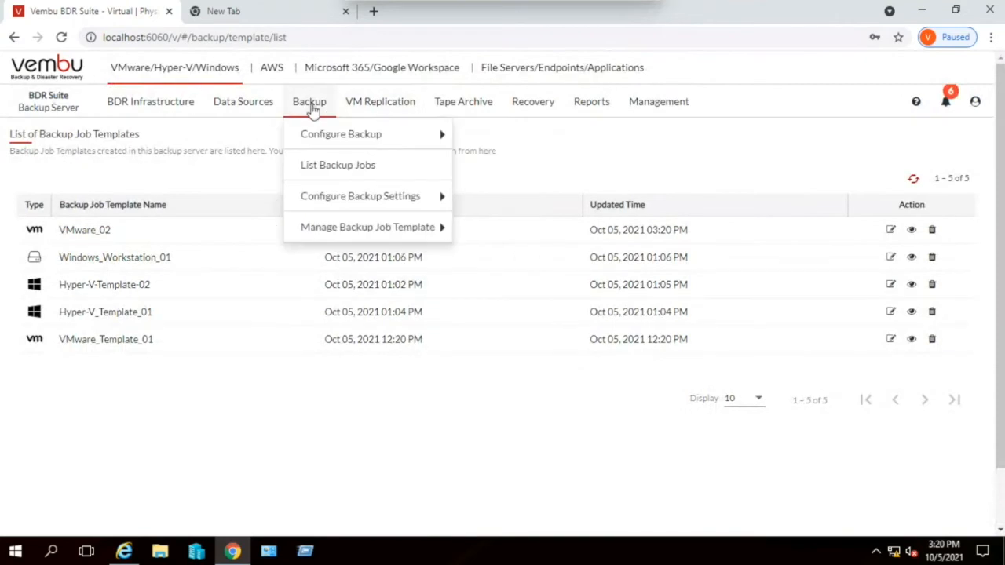
mouse_move(314, 135)
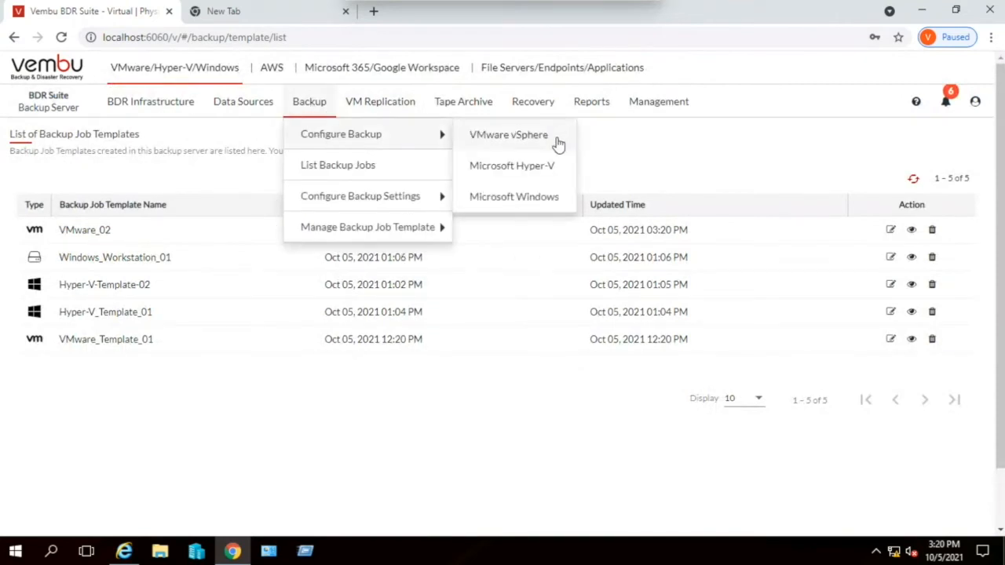
click(529, 134)
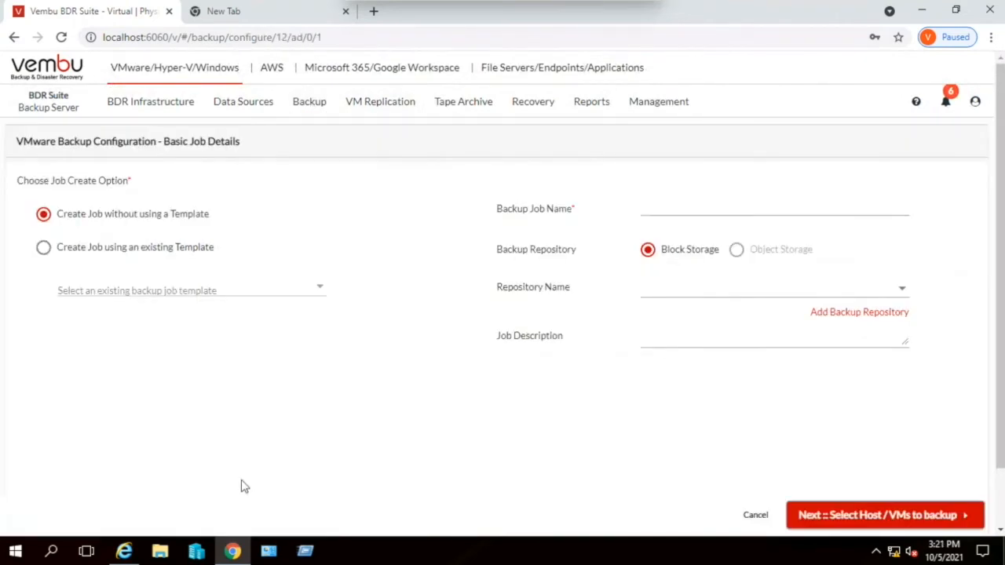
- Try basing the job on the existing template VMware_Template_01, and switch back to creating it without a template
click(93, 251)
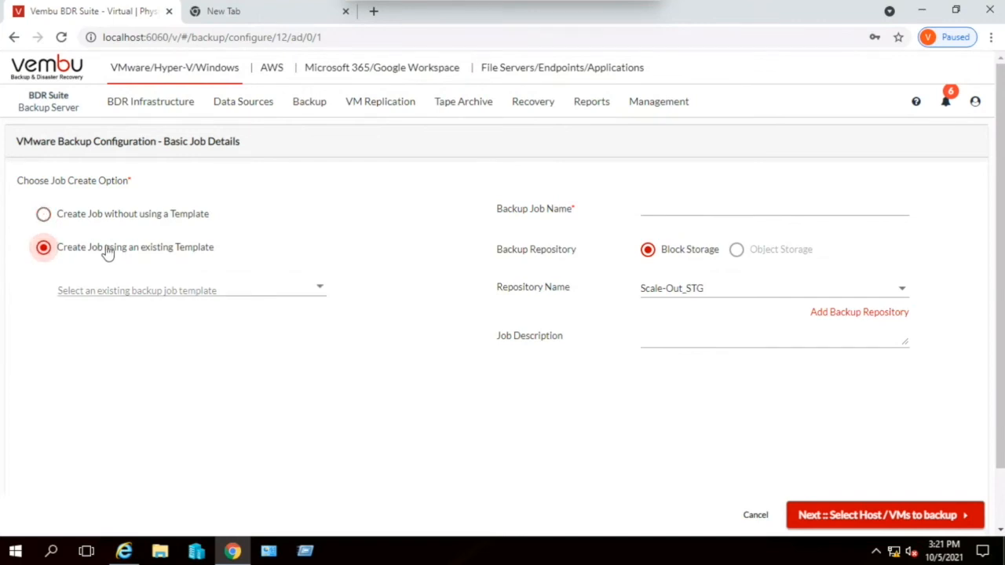
click(153, 291)
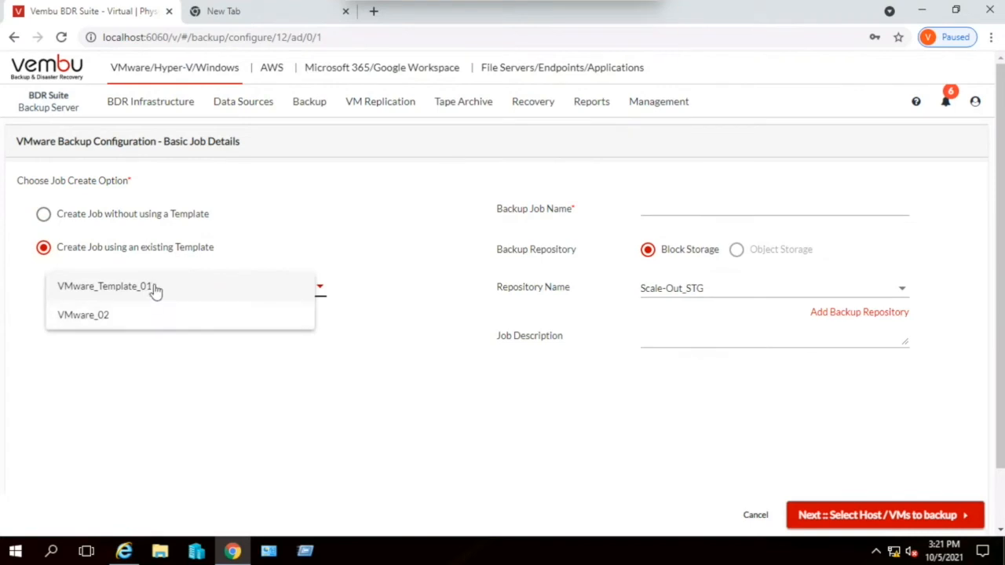
click(153, 289)
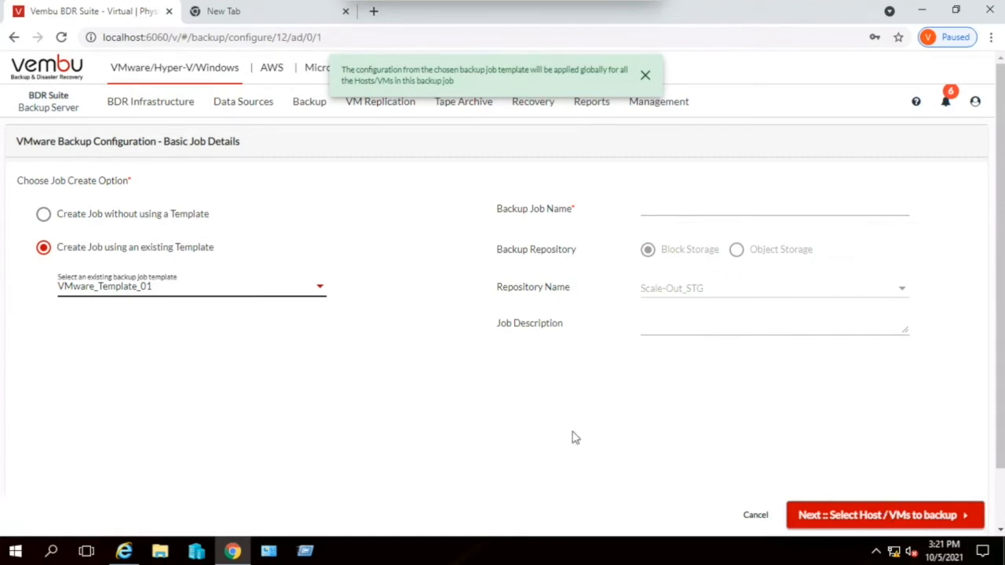
click(98, 214)
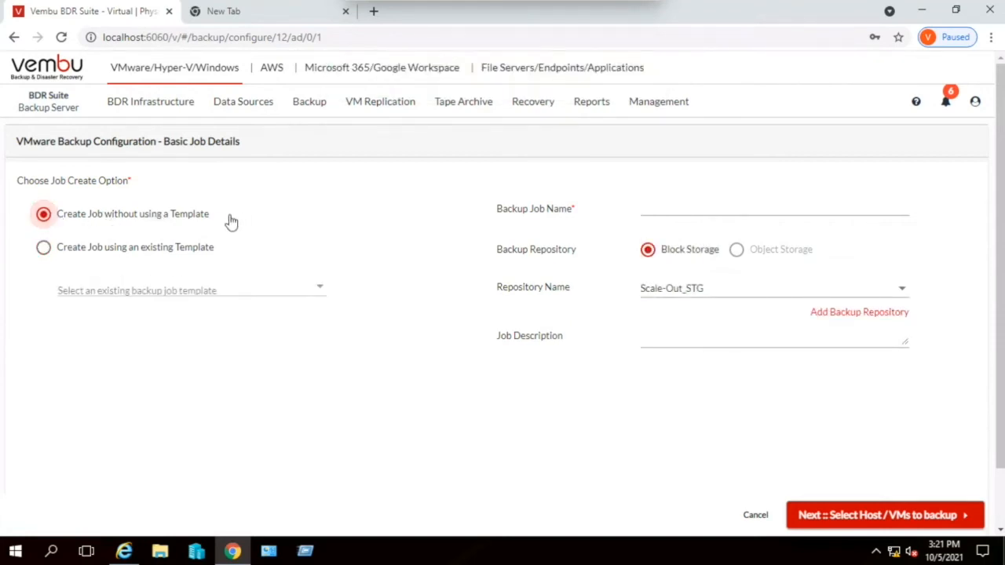
- Name the backup job Vmware_Demo and keep Scale-Out_STG as its block storage repository
click(736, 205)
text(Vmware)
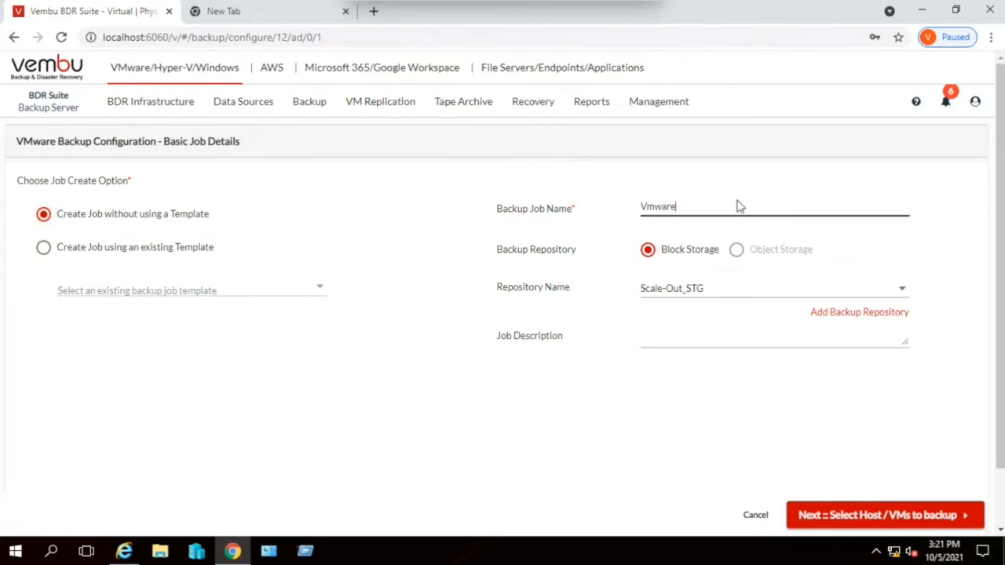
text(_Demo)
click(695, 291)
click(696, 290)
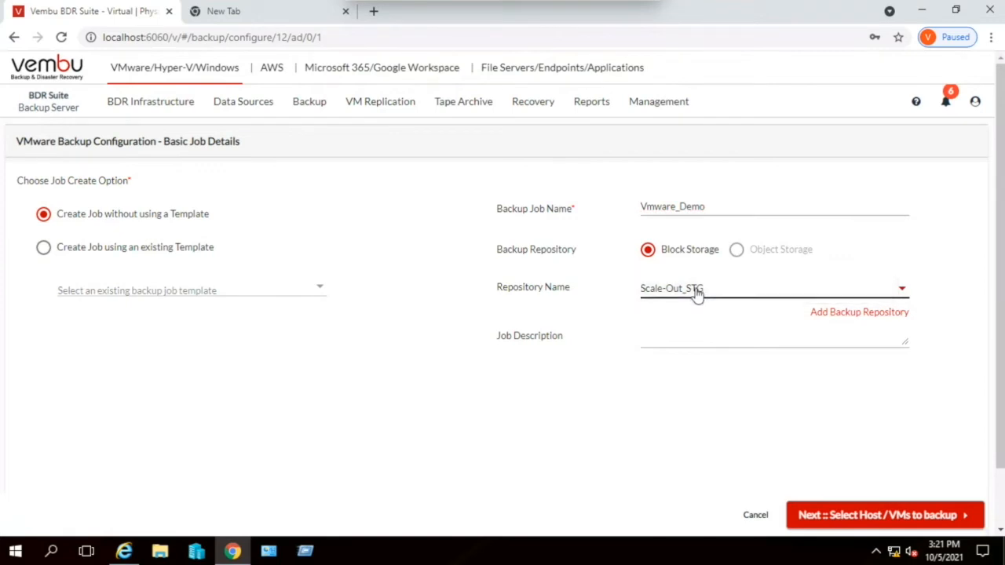
- Enter "The demo job" as the job description and proceed to host and VM selection
click(684, 332)
text(The)
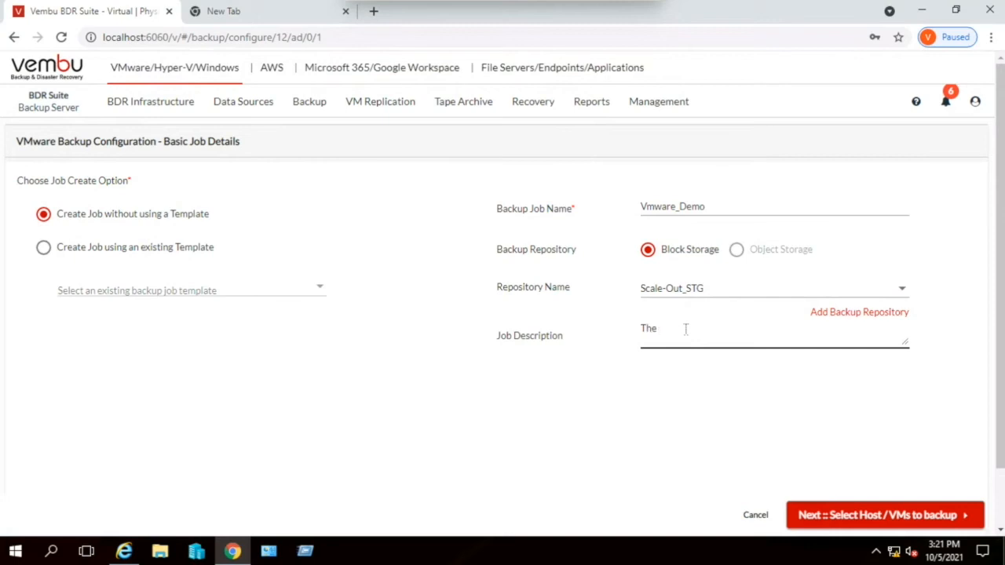
text(demo job)
click(889, 518)
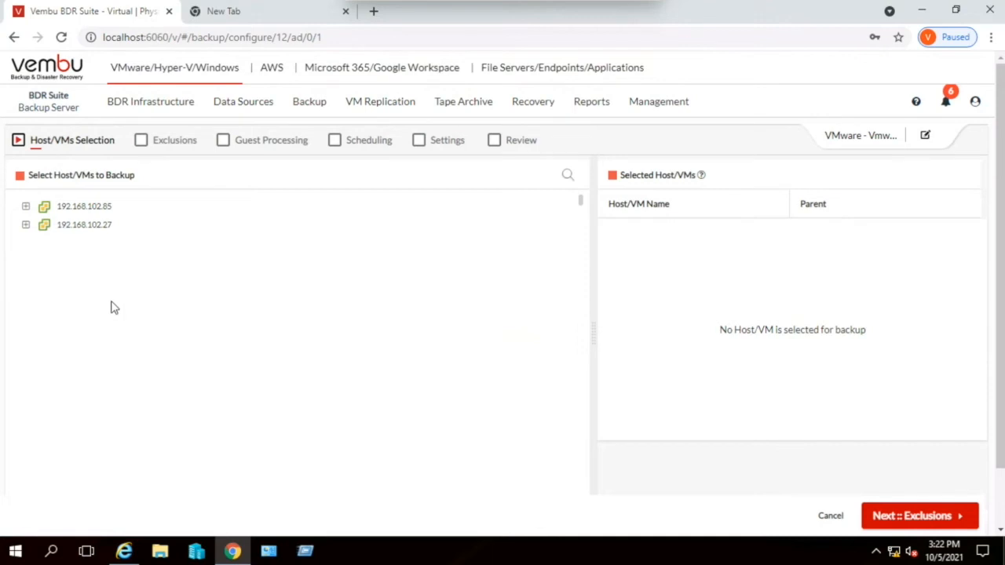
- Select the VMs PM-Backup-Test01_Demo-Replica-from_27-host and ESXI553066_103179_Replica_test on host 192.168.102.85 for backup
click(26, 207)
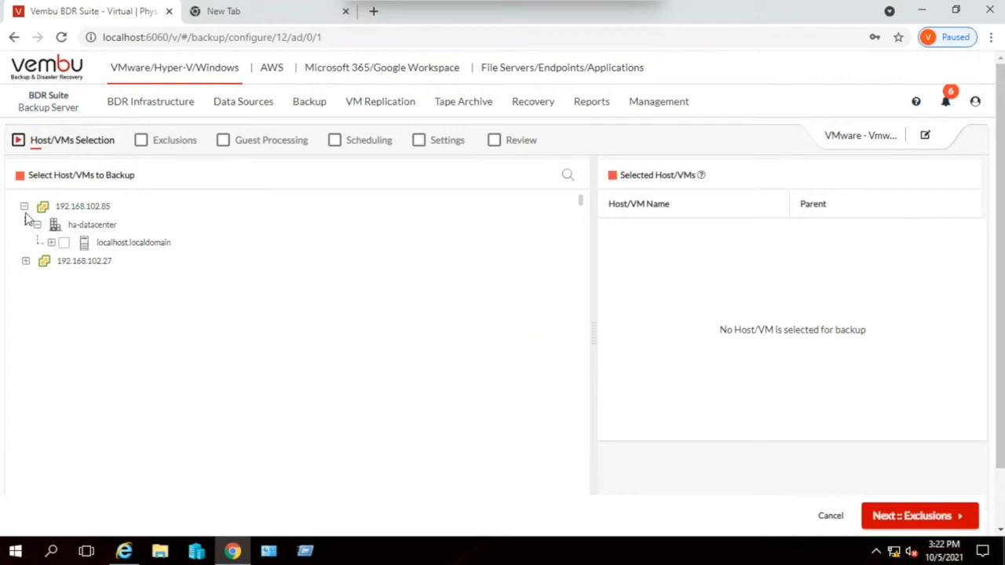
click(51, 243)
click(68, 281)
click(67, 299)
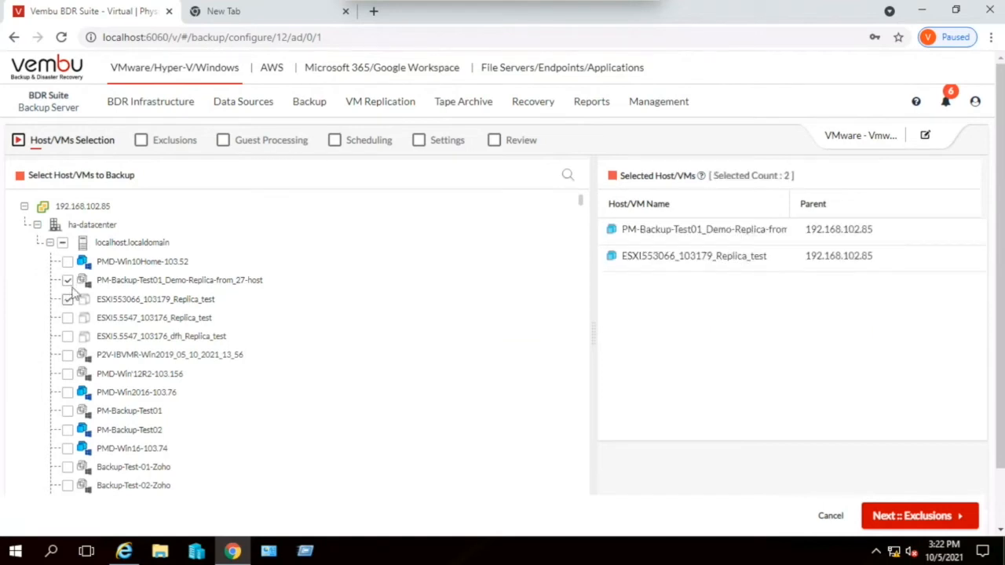
click(50, 243)
- Add the VMs PM-Backup-Test02_1 and PM-Backup-Test01_1 from host 192.168.102.27 to the backup, and proceed to exclusions
click(25, 261)
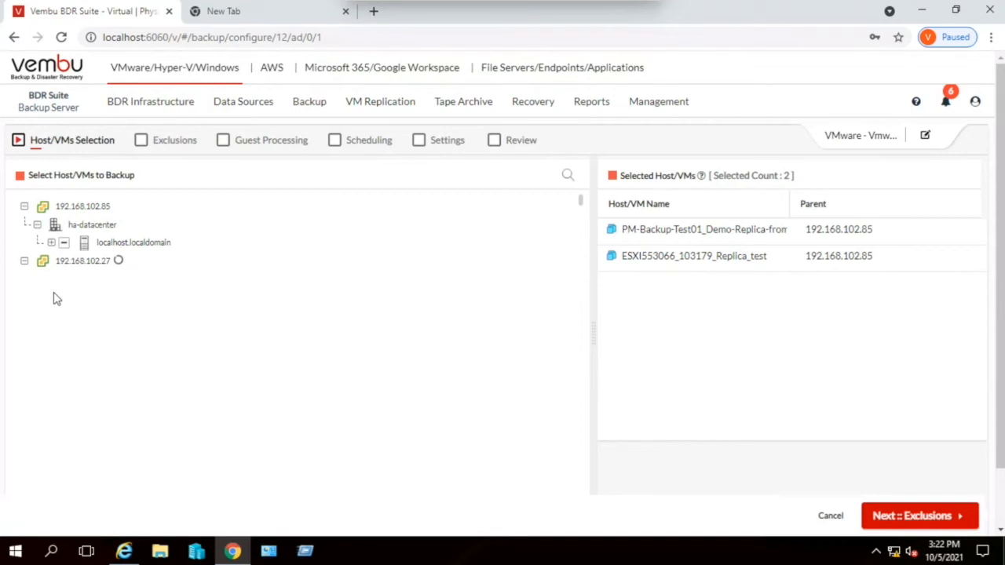
click(51, 298)
click(68, 335)
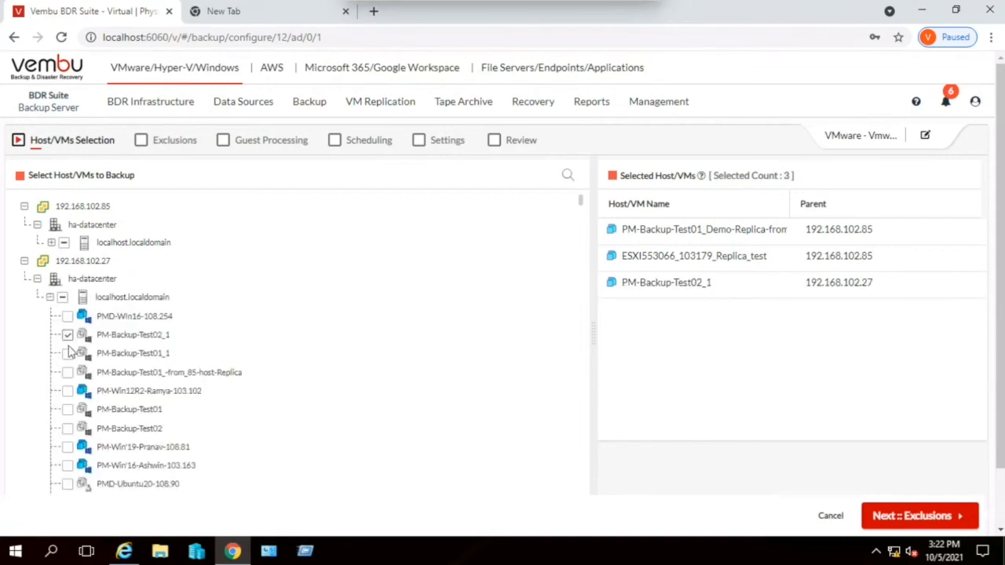
click(67, 354)
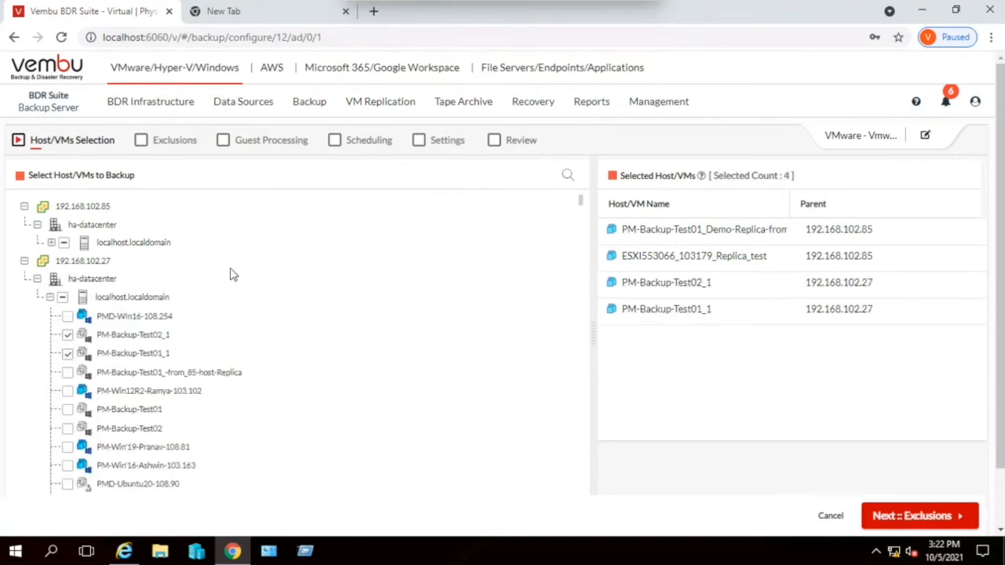
click(936, 519)
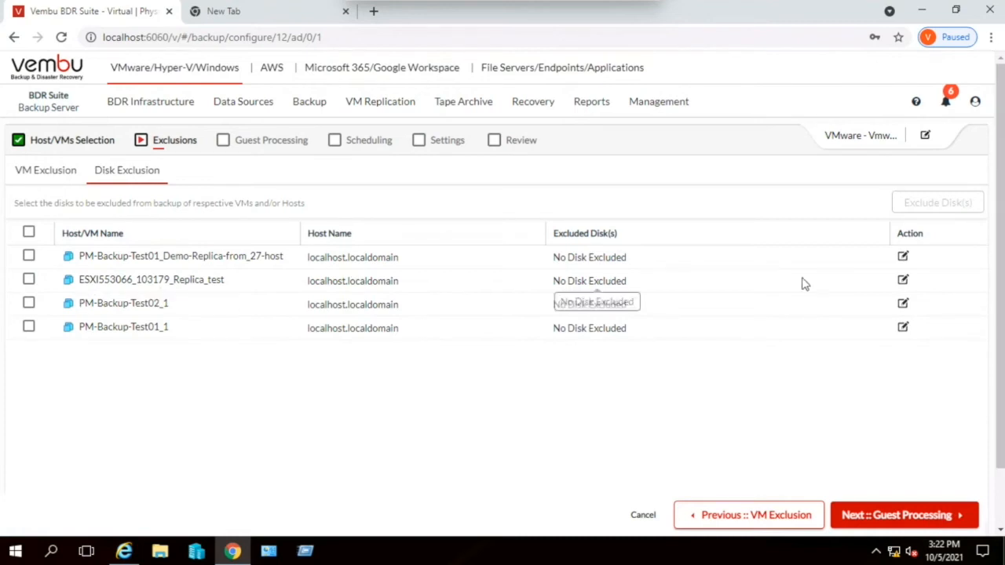
- Check the disk exclusion options for PM-Backup-Test01_Demo-Replica-from_27-host, leave all disks included, and proceed to guest processing
click(903, 259)
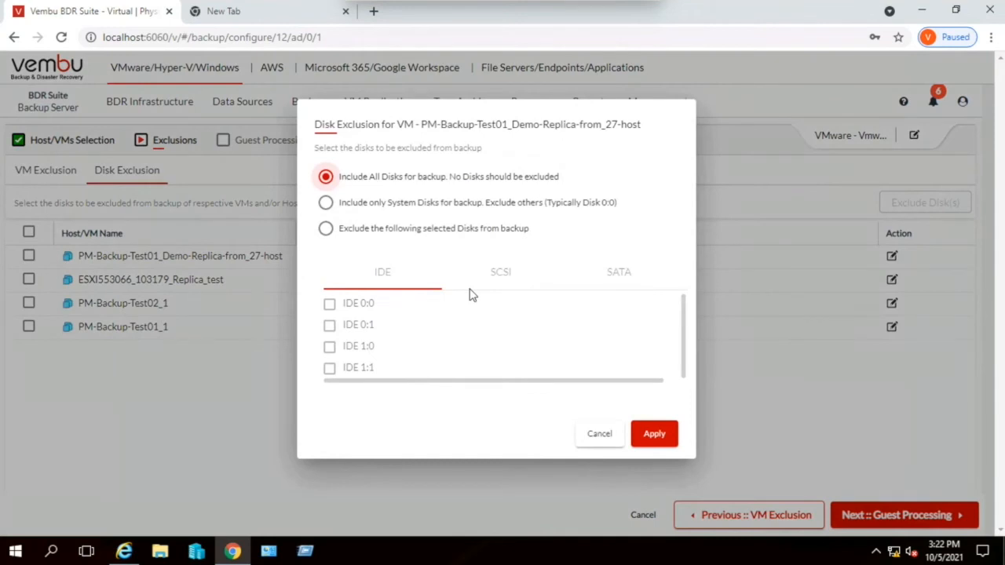
click(599, 433)
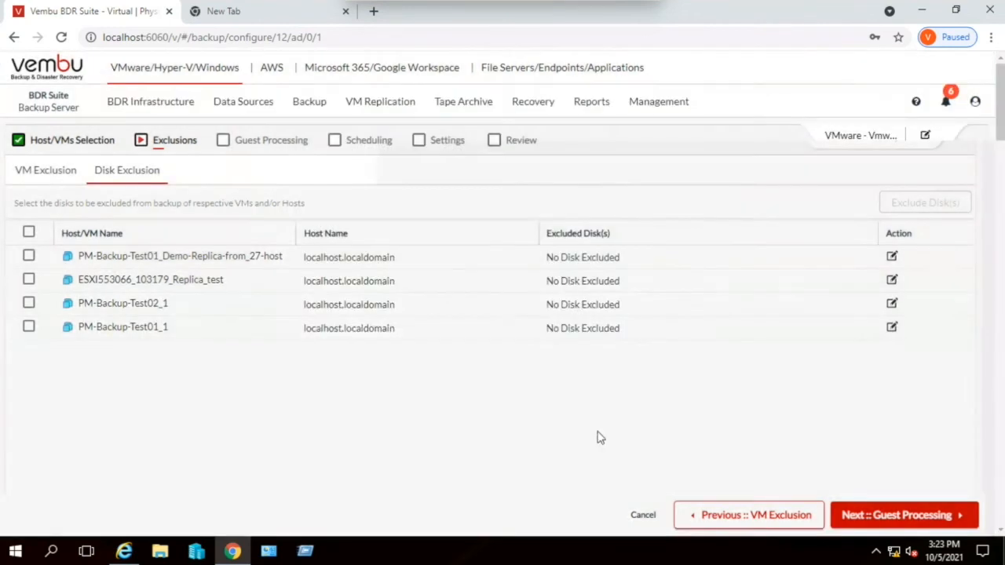
click(28, 232)
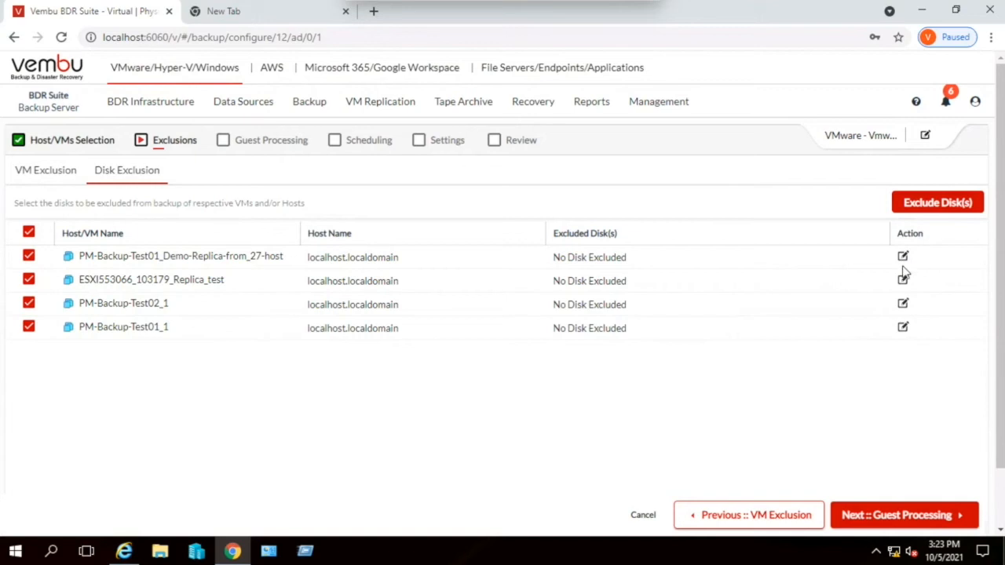
click(909, 518)
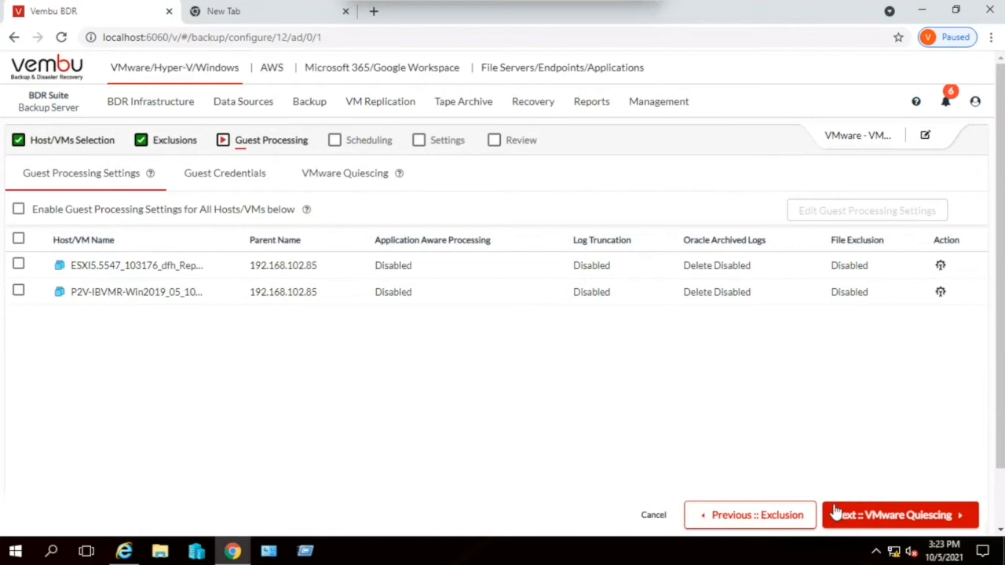
- Enable guest processing settings for all listed hosts and VMs, keep their default options, and proceed to guest credentials
click(938, 267)
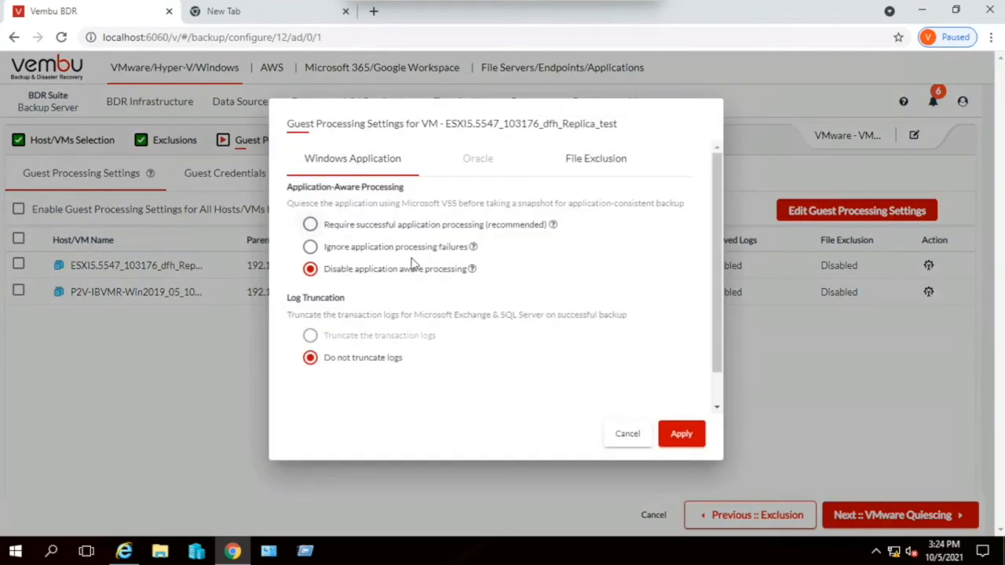
click(632, 436)
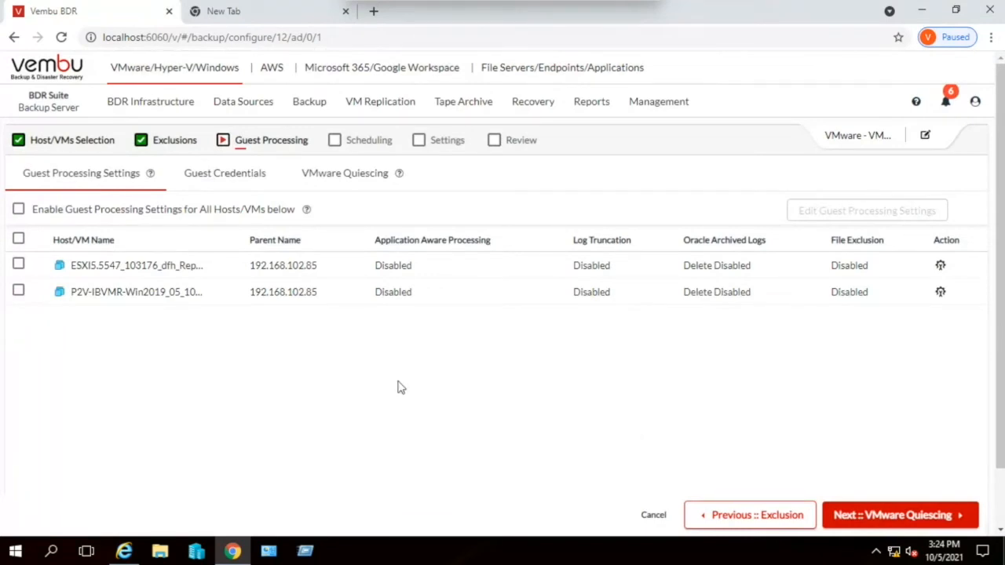
click(18, 210)
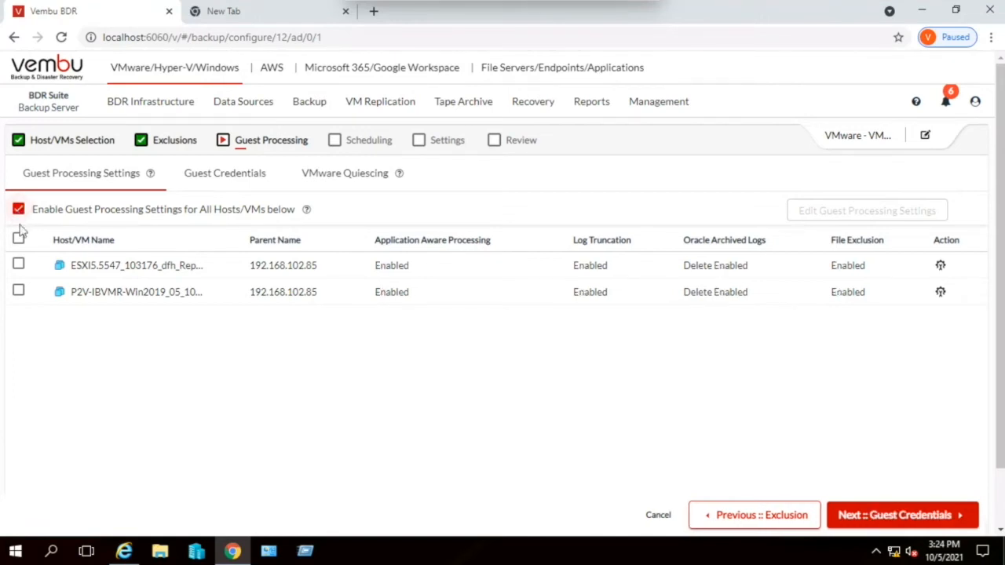
click(19, 236)
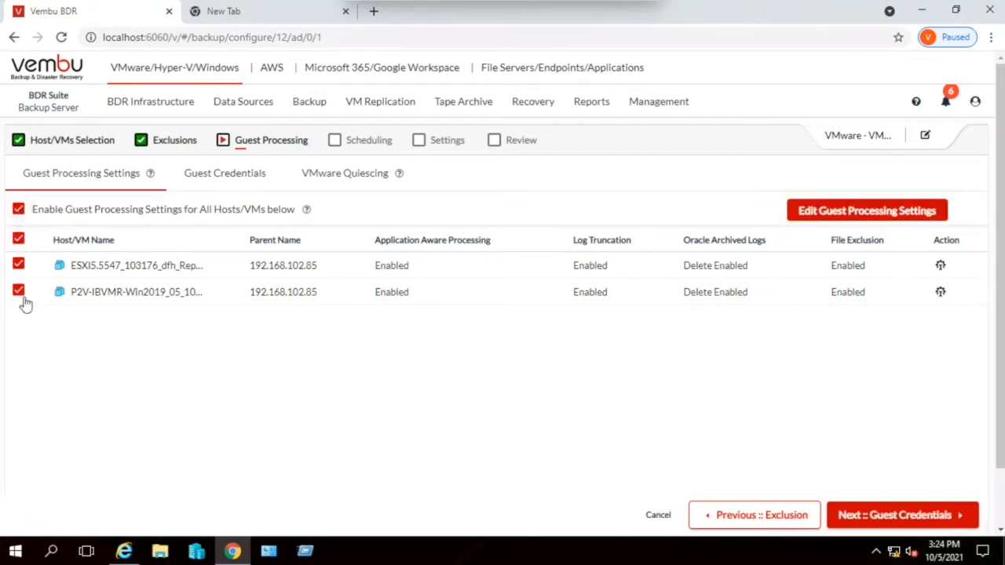
click(863, 212)
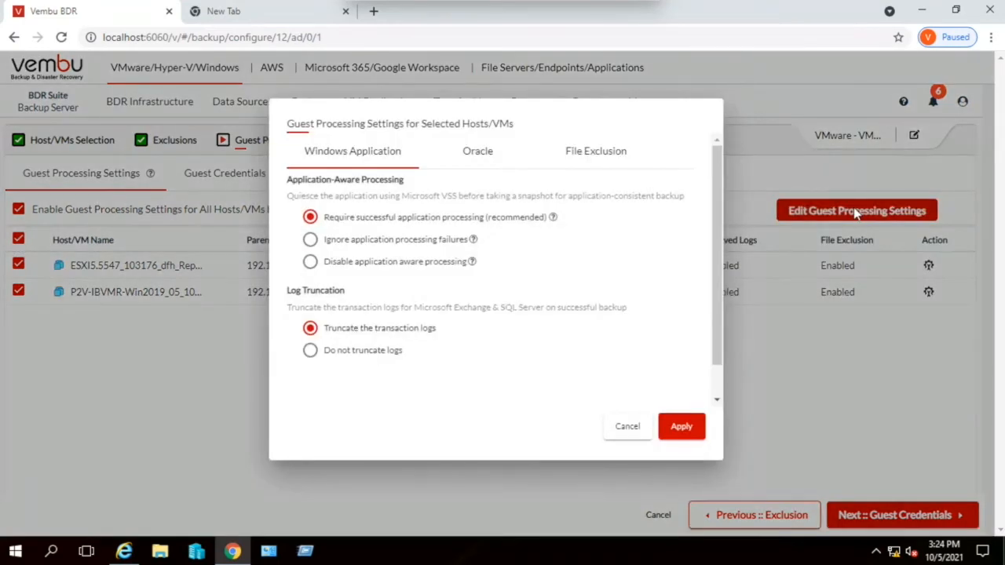
click(632, 429)
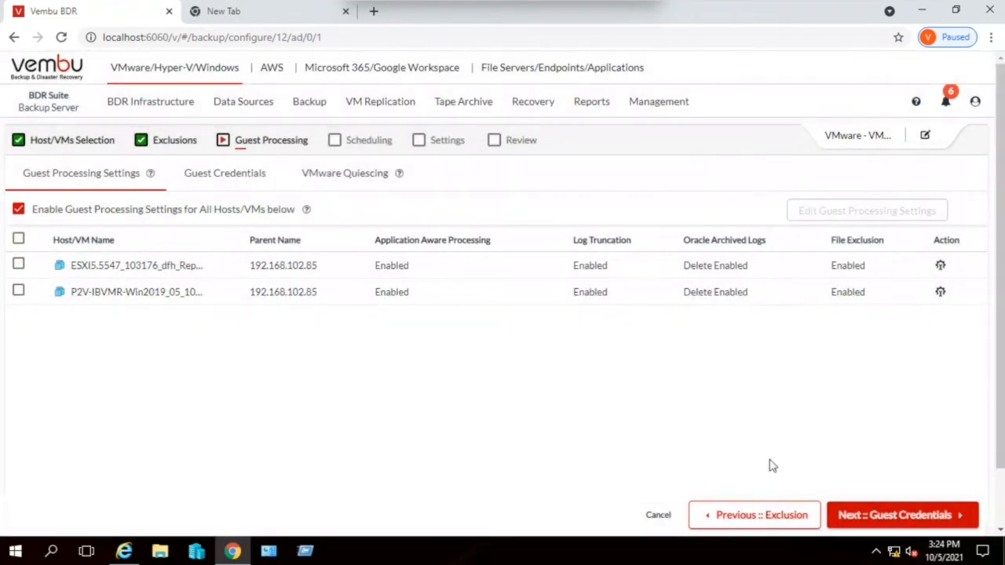
click(893, 521)
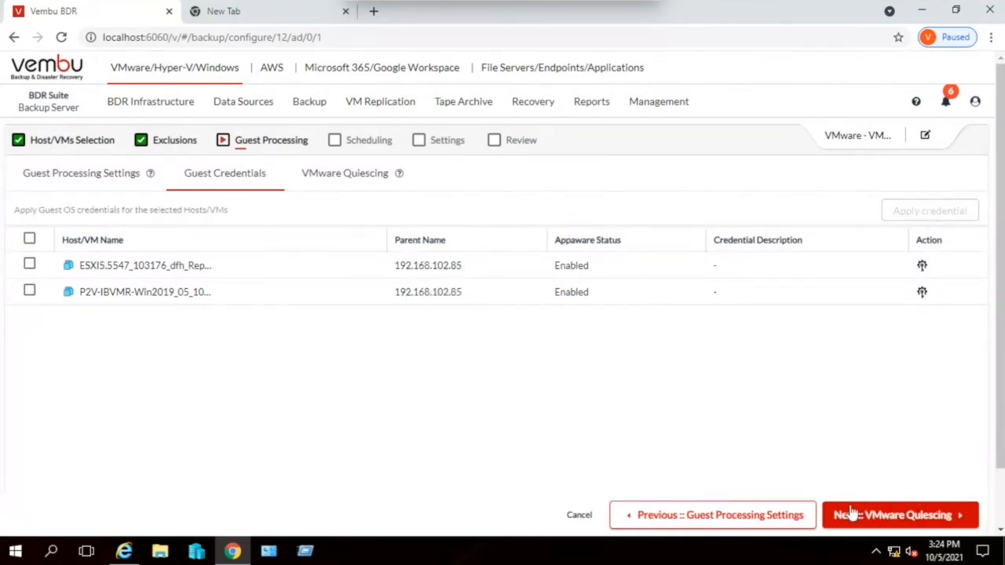
- Apply the saved credential 90-Hyper-V-Host to both VMs for guest processing
click(29, 240)
click(929, 211)
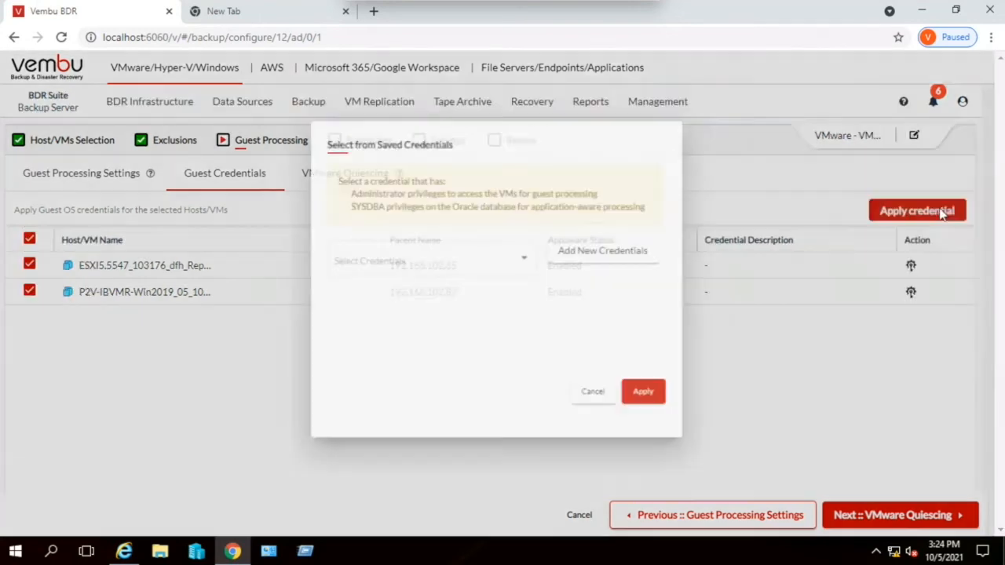
click(511, 256)
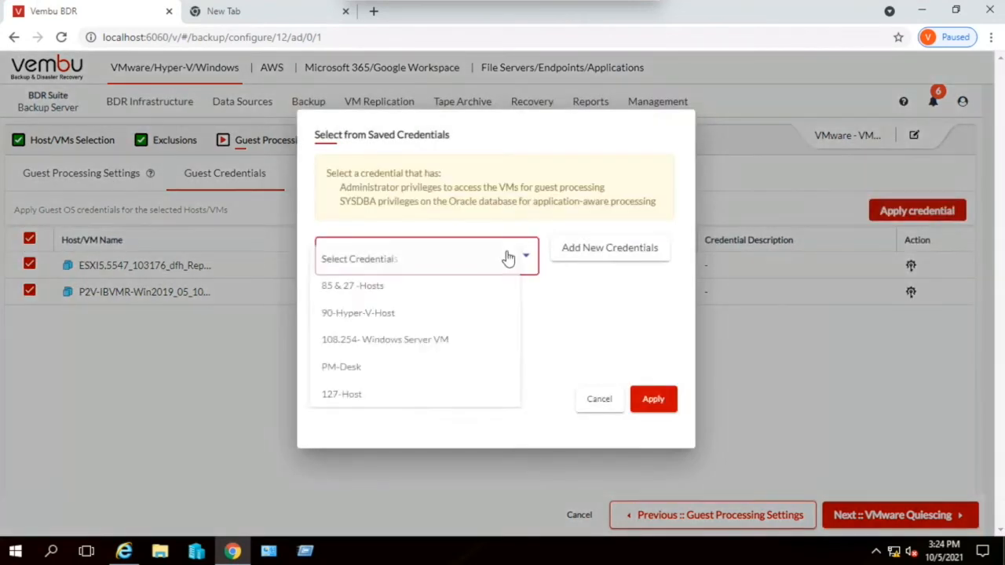
click(390, 318)
click(657, 401)
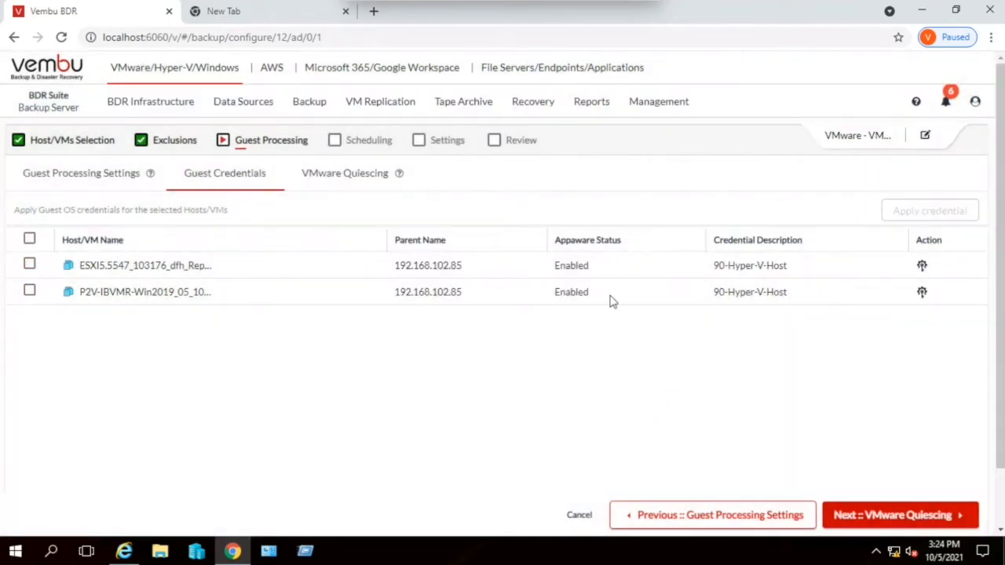
- Assign the saved credential 108.254- Windows Server VM to the P2V-IBVMR-Win2019 VM and proceed to VMware quiescing
click(922, 294)
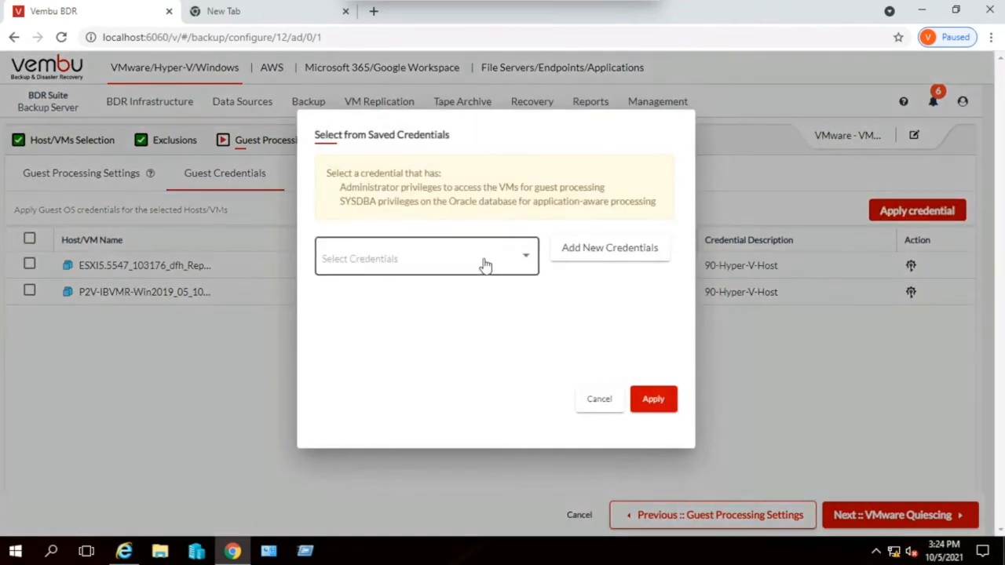
click(482, 264)
click(398, 354)
click(650, 408)
click(881, 511)
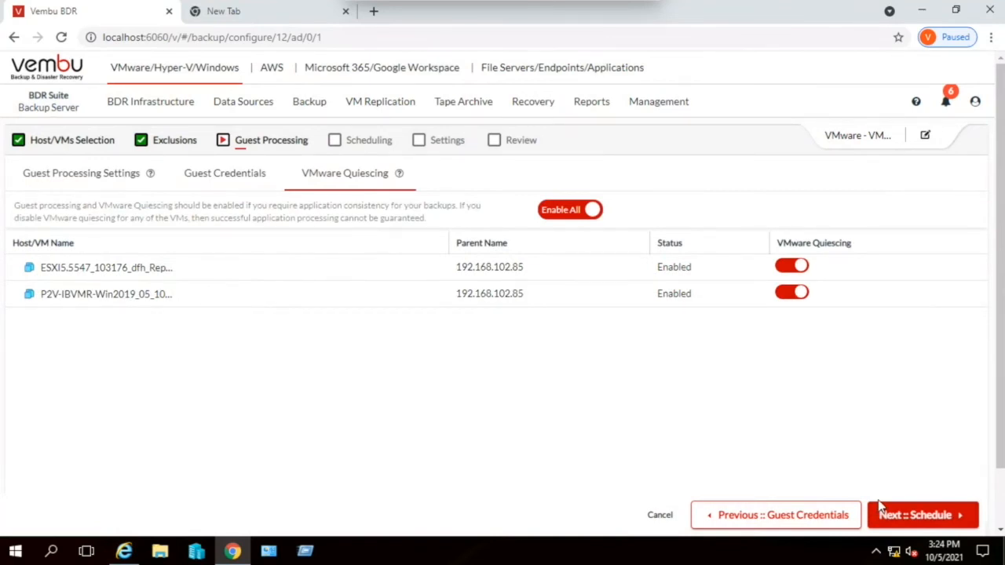
- Disable VMware quiescing for all VMs except the ESXI5.5547_103176 replica, and proceed to scheduling
click(567, 212)
click(794, 266)
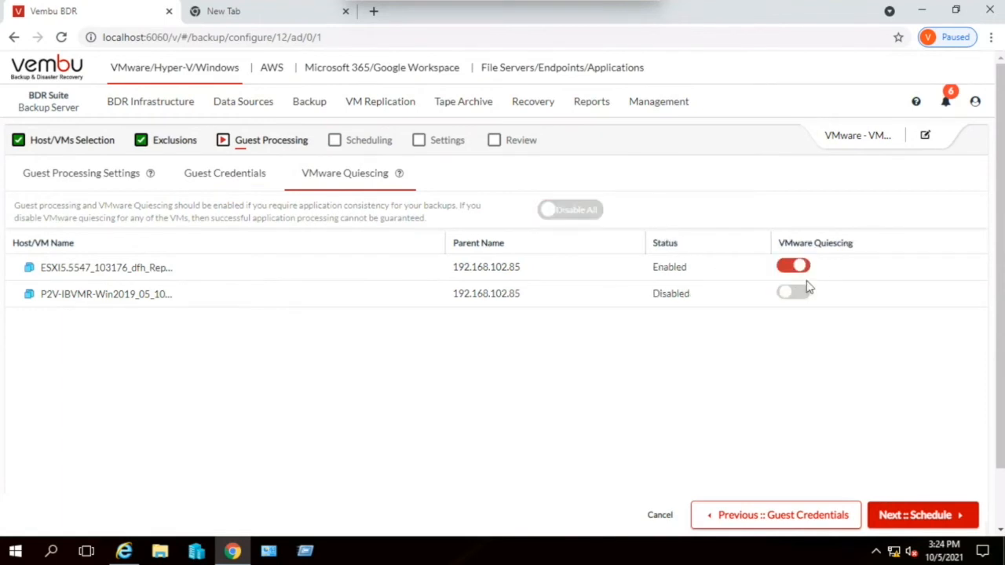
click(930, 518)
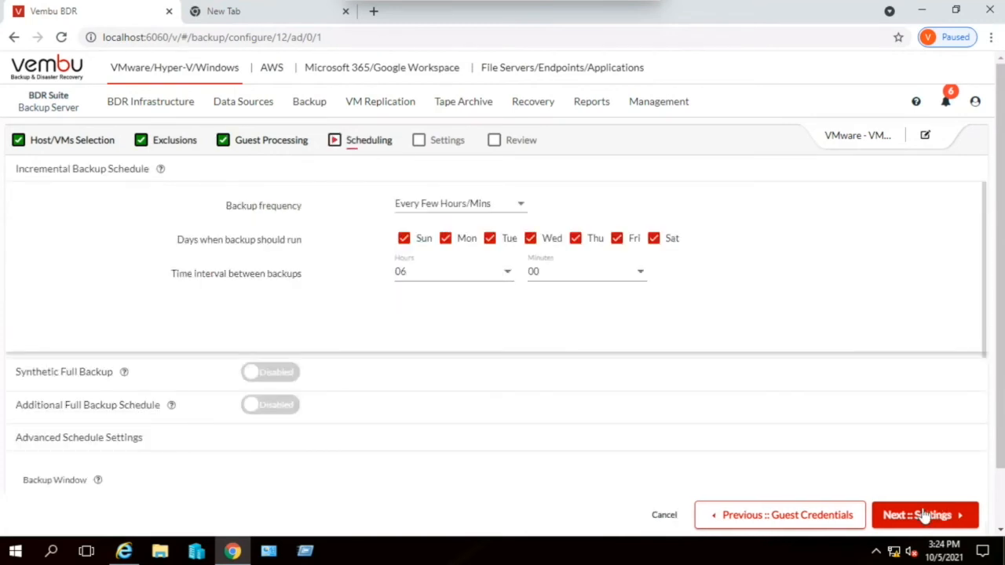
- Try the After Backup frequency, chaining the incremental backup to the job VMware-BCK
click(437, 202)
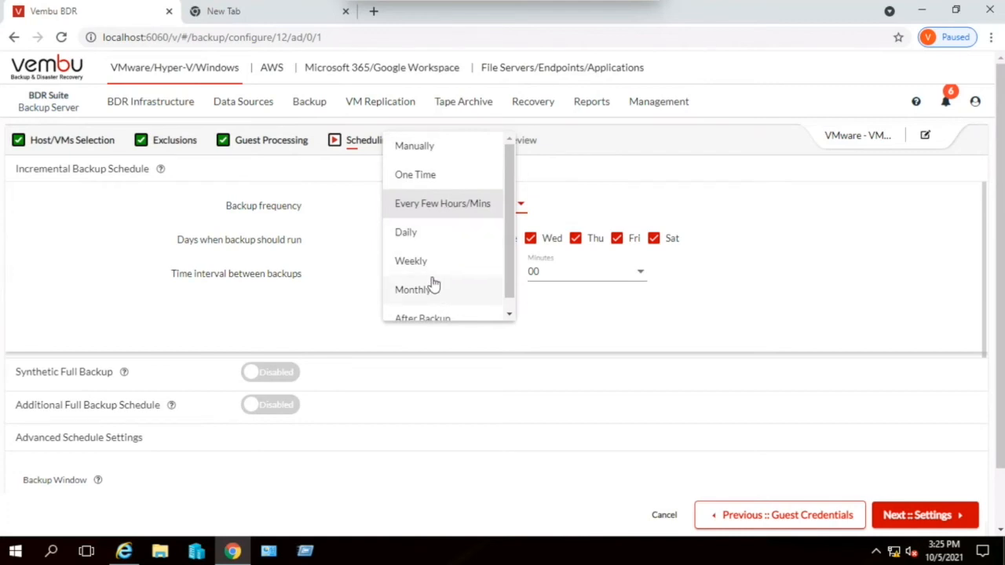
scroll(432, 286, down, 1)
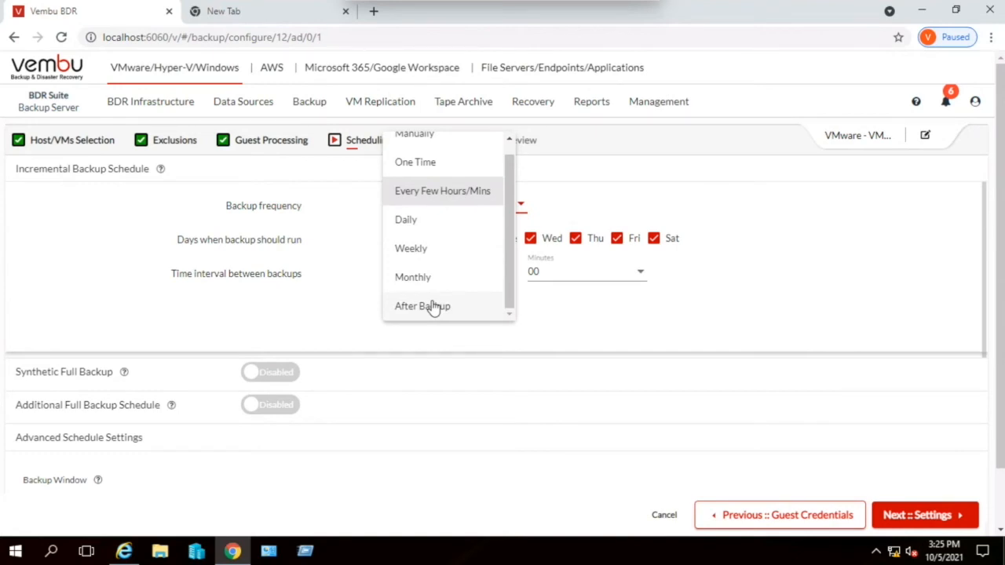
click(438, 306)
click(469, 253)
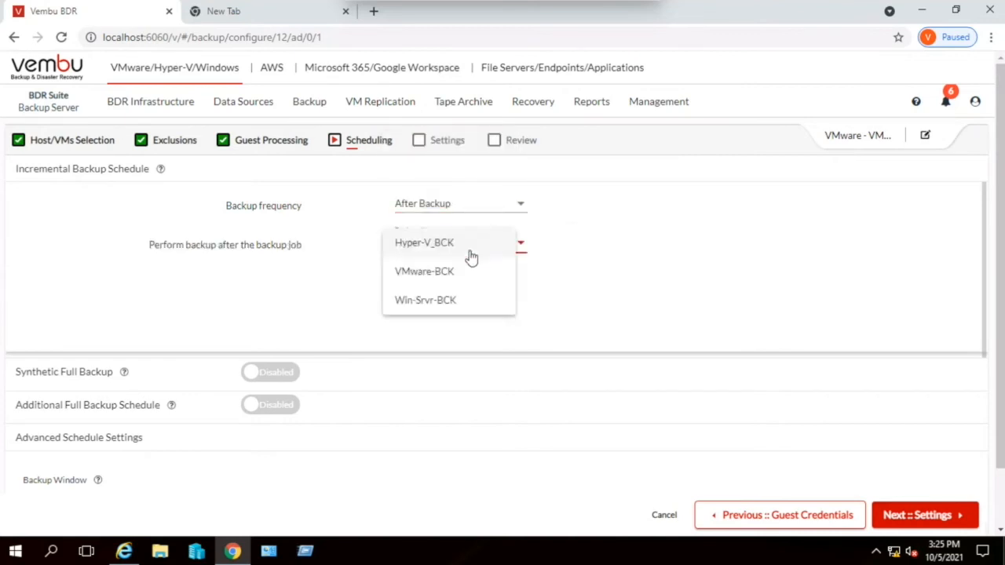
click(424, 275)
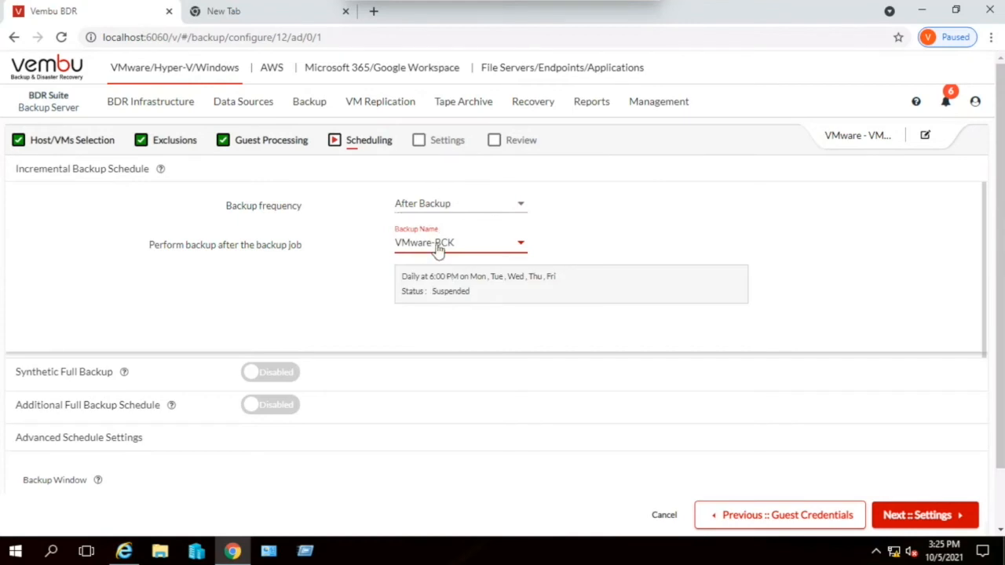
click(610, 251)
click(479, 238)
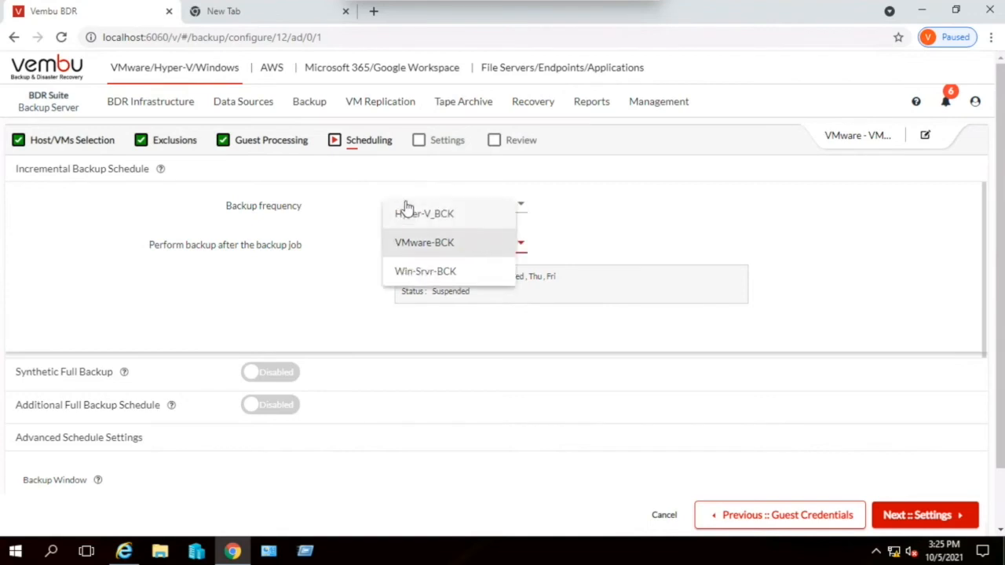
- Set the incremental backup frequency to Every Few Hours/Mins and exclude Sunday, Monday, Friday and Saturday from the backup days
click(521, 211)
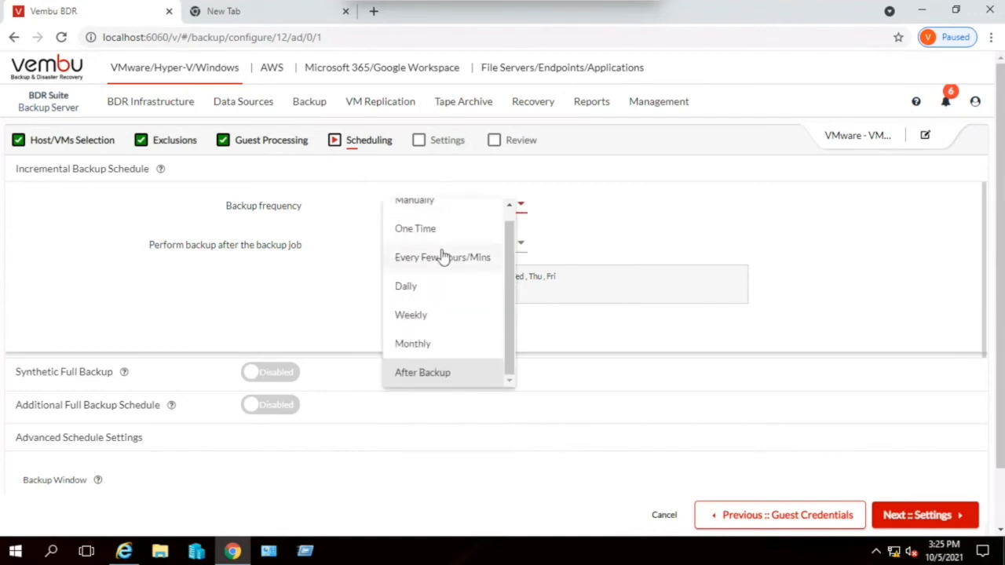
click(444, 257)
click(404, 239)
click(445, 240)
click(617, 239)
click(654, 239)
- Enable the synthetic full backup for the job
scroll(420, 340, down, 1)
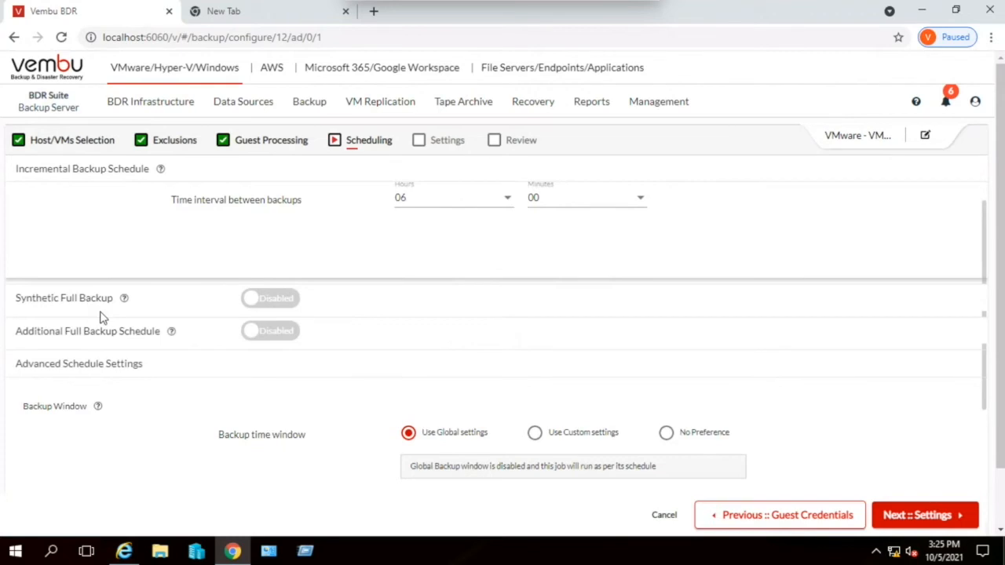
click(288, 300)
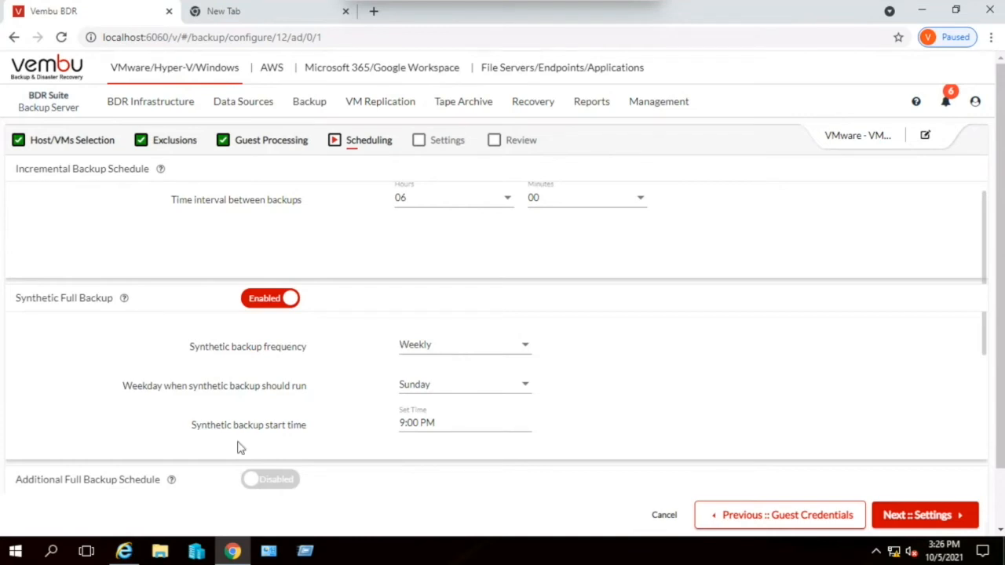
- Try the additional full backup schedule in place of the synthetic full backup, and switch back to the synthetic one
click(279, 480)
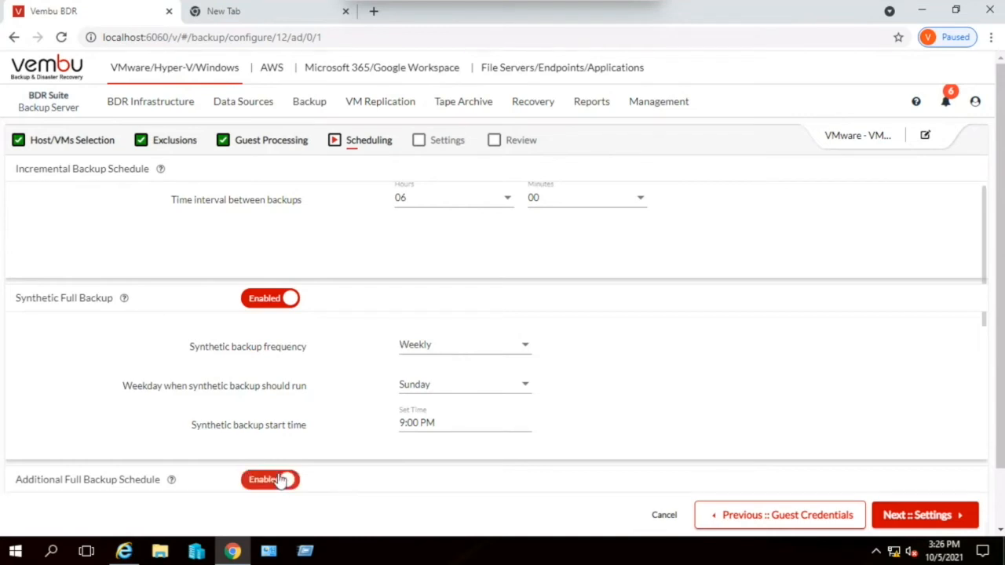
click(265, 299)
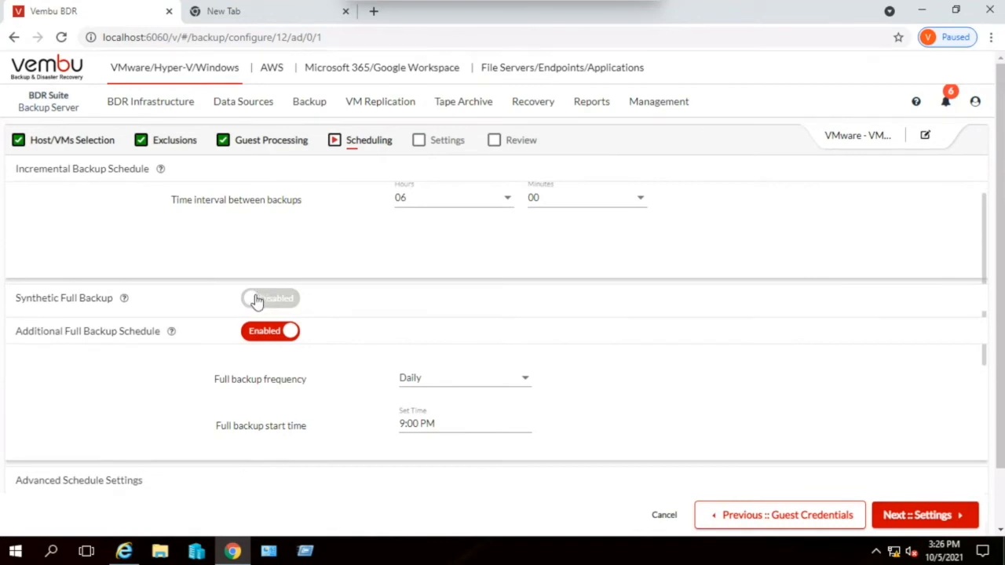
scroll(333, 356, down, 2)
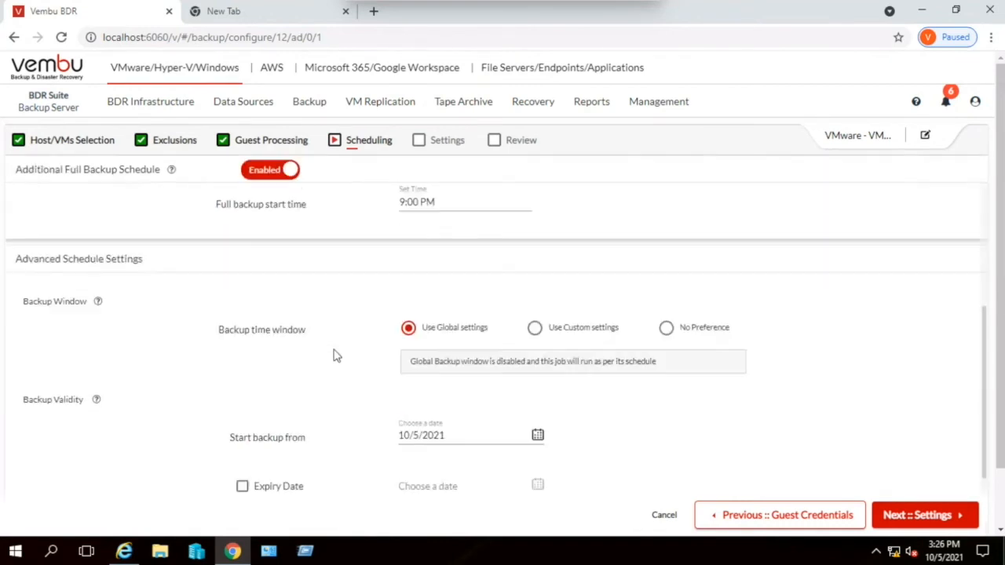
scroll(334, 356, up, 2)
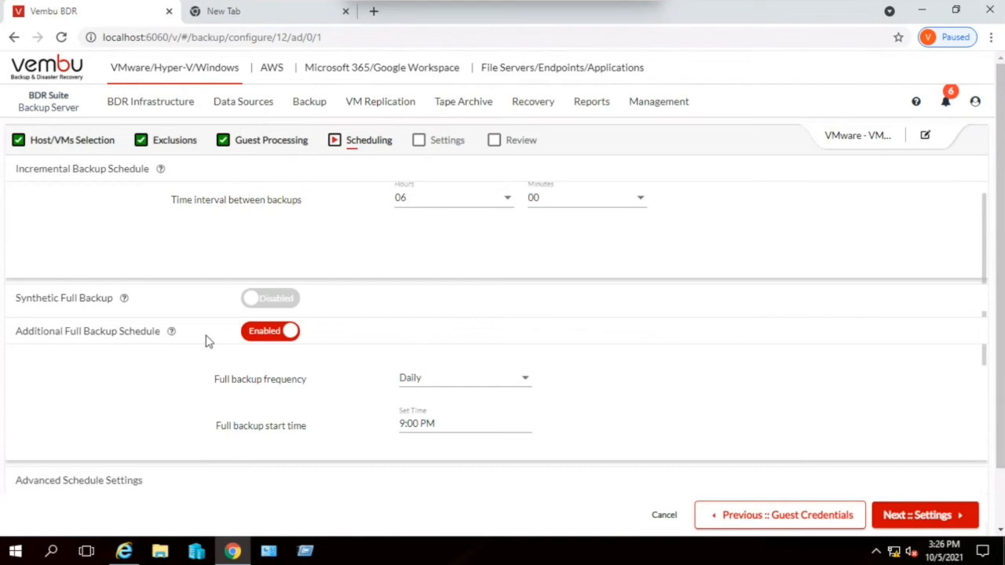
click(283, 306)
click(263, 487)
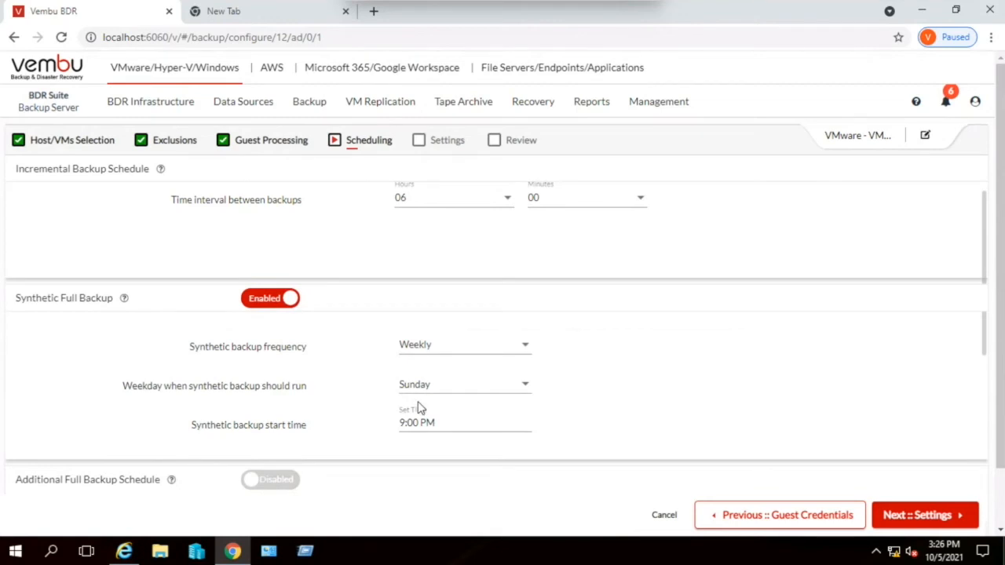
- Preview the custom backup time window in the advanced schedule settings, and set the window to No Preference
scroll(418, 408, down, 3)
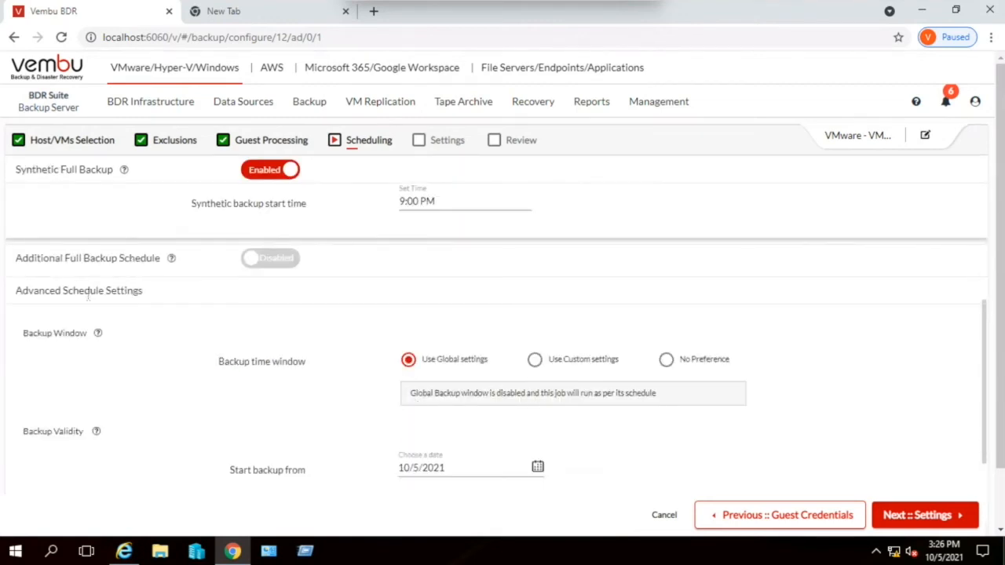
scroll(113, 368, down, 2)
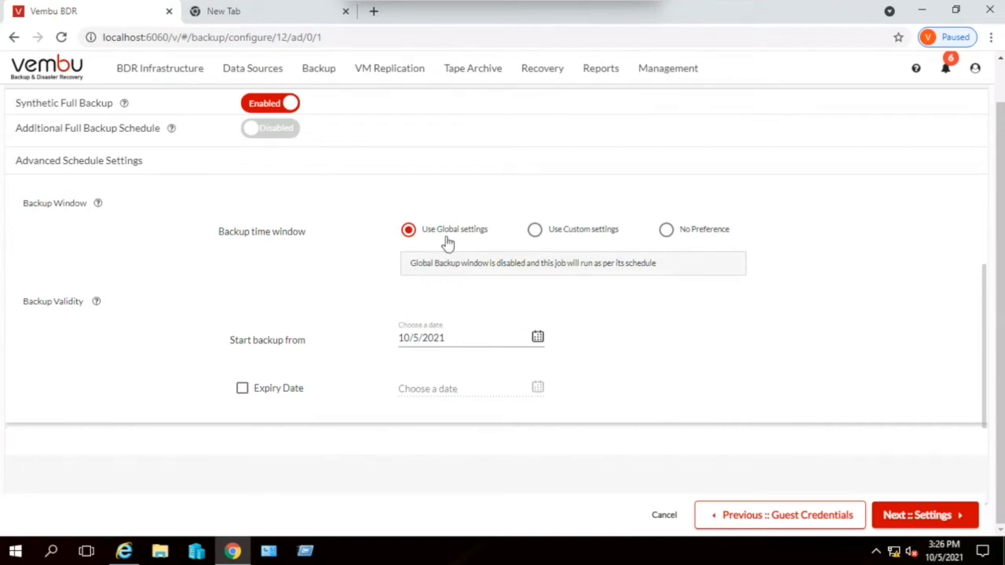
click(537, 234)
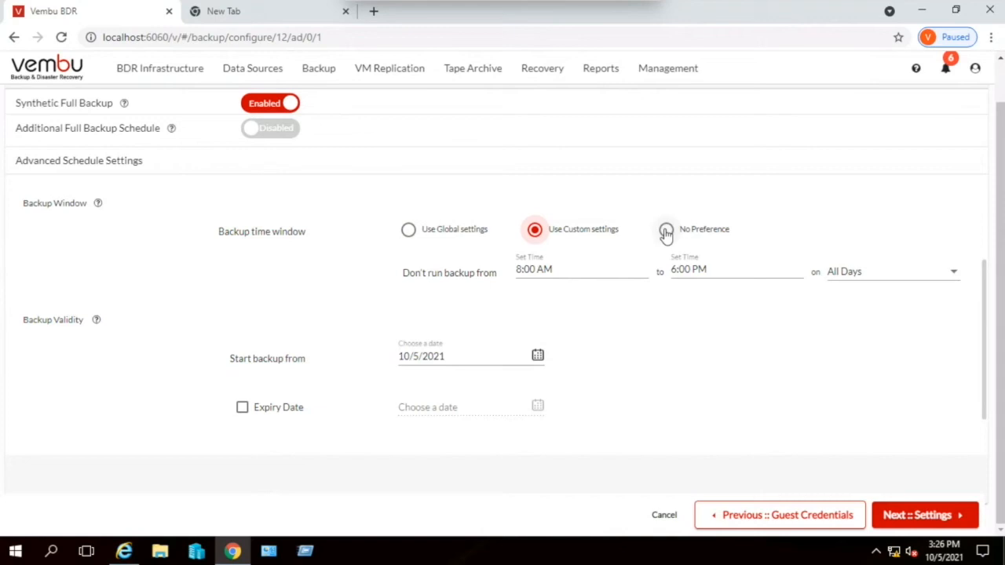
click(666, 232)
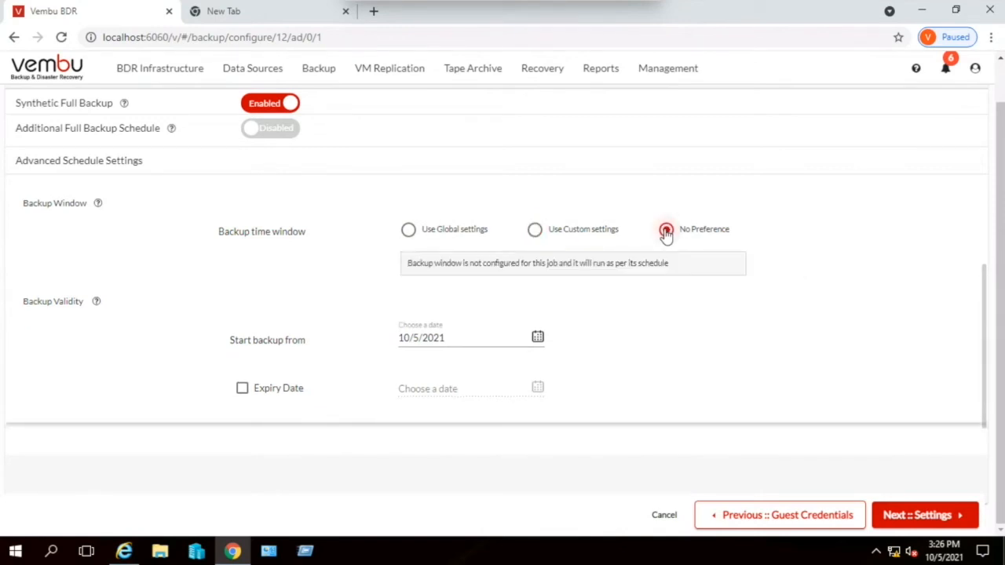
- Set the backup time window to Use Global settings, try the expiry date option and disable it again, and continue to the job's Settings stage
click(409, 234)
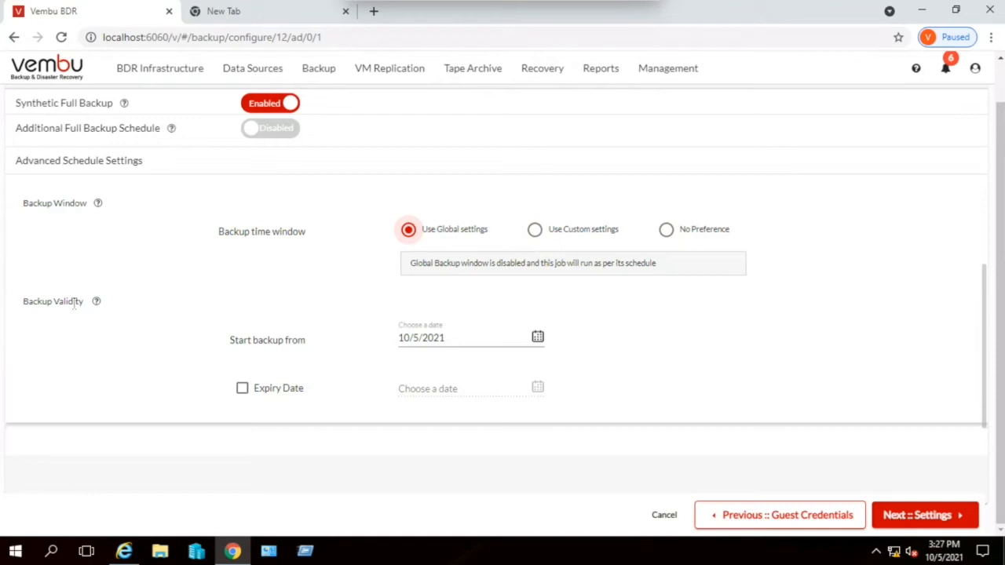
click(272, 390)
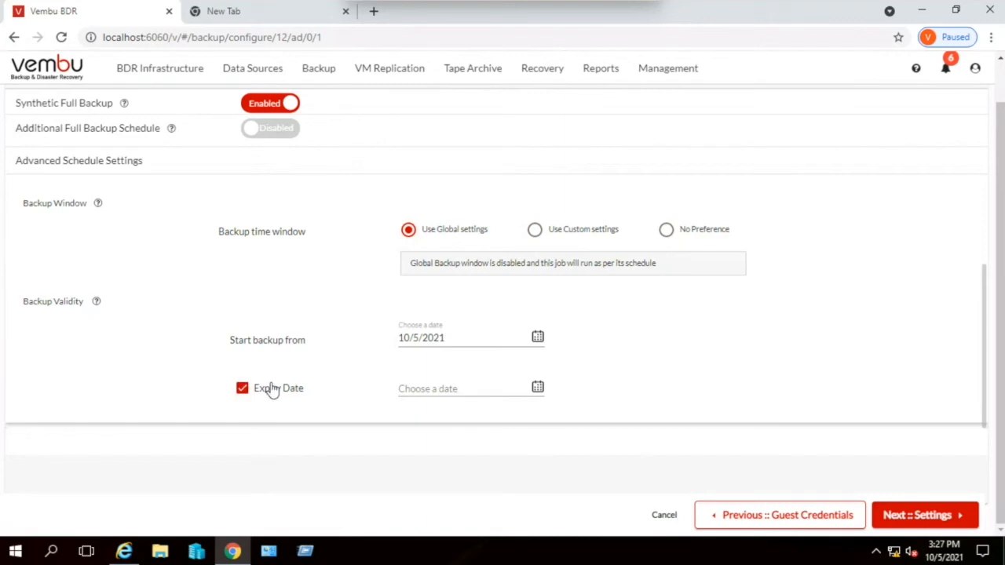
click(269, 389)
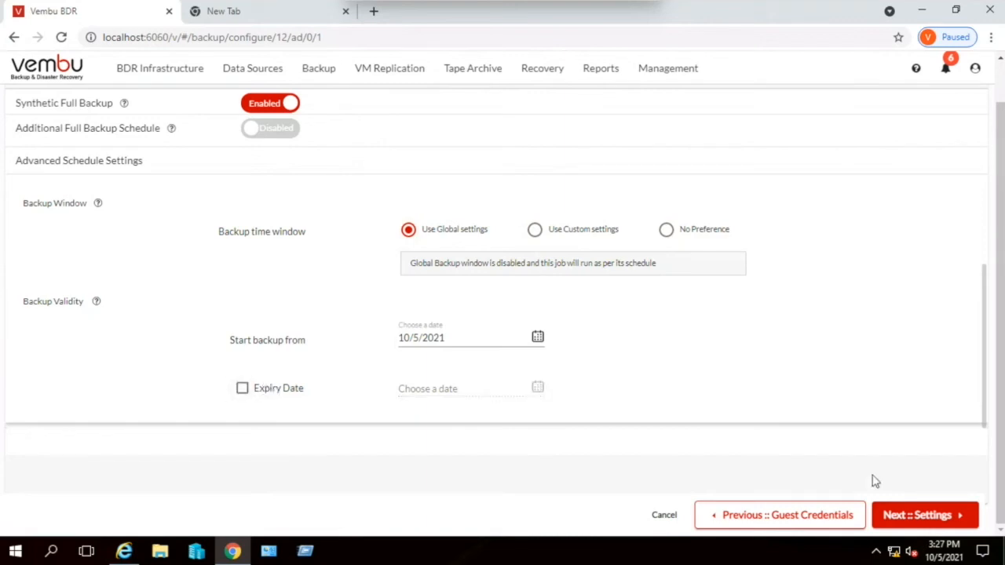
click(924, 525)
- Enable retention for incremental backups and retain restore points by number of days, with 3 days and a minimum of 3 versions
scroll(546, 304, up, 2)
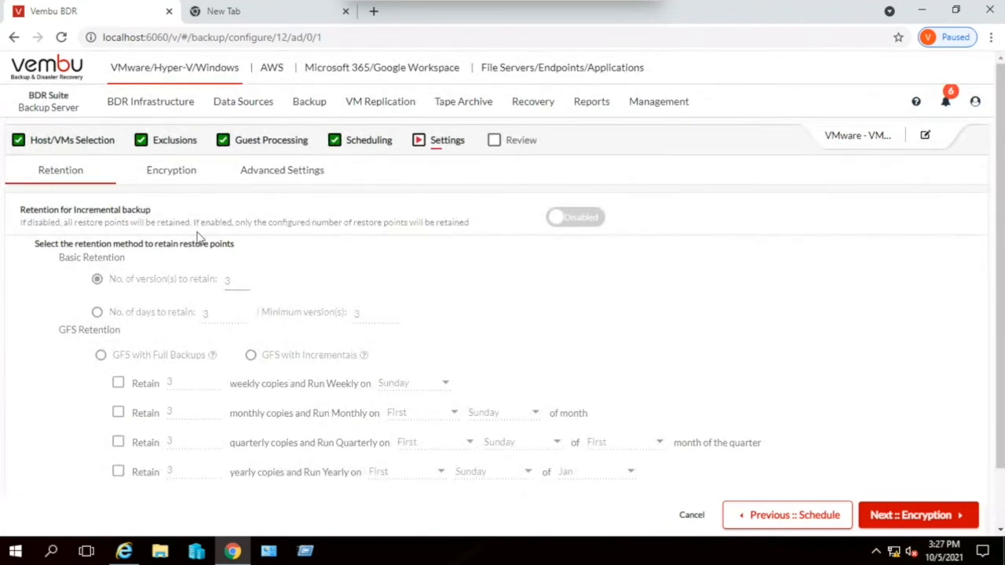
click(573, 218)
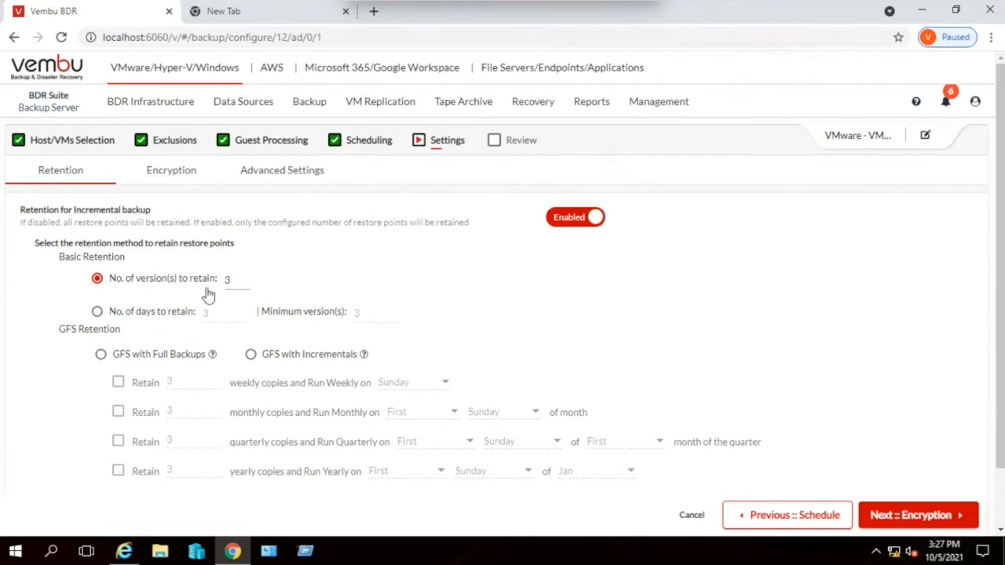
click(159, 314)
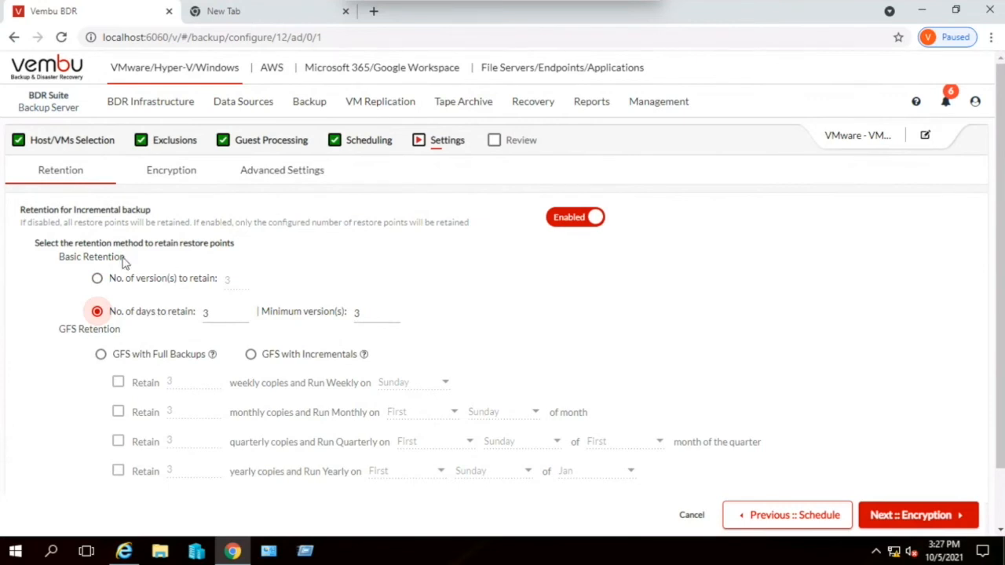
- Choose GFS with Incrementals retention, keeping 3 daily copies and 3 weekly copies run on Sunday, and continue to the encryption settings
click(122, 361)
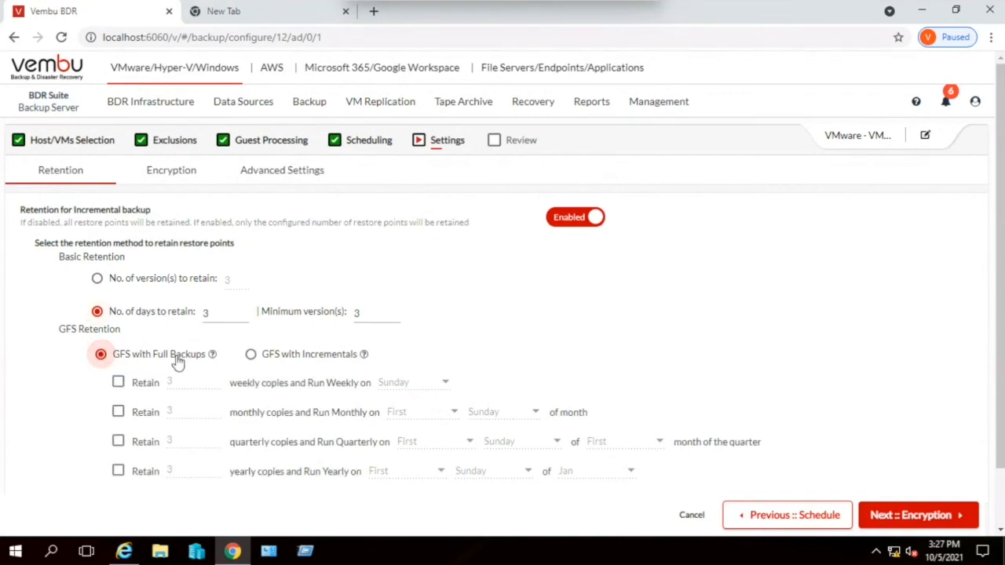
scroll(177, 361, down, 1)
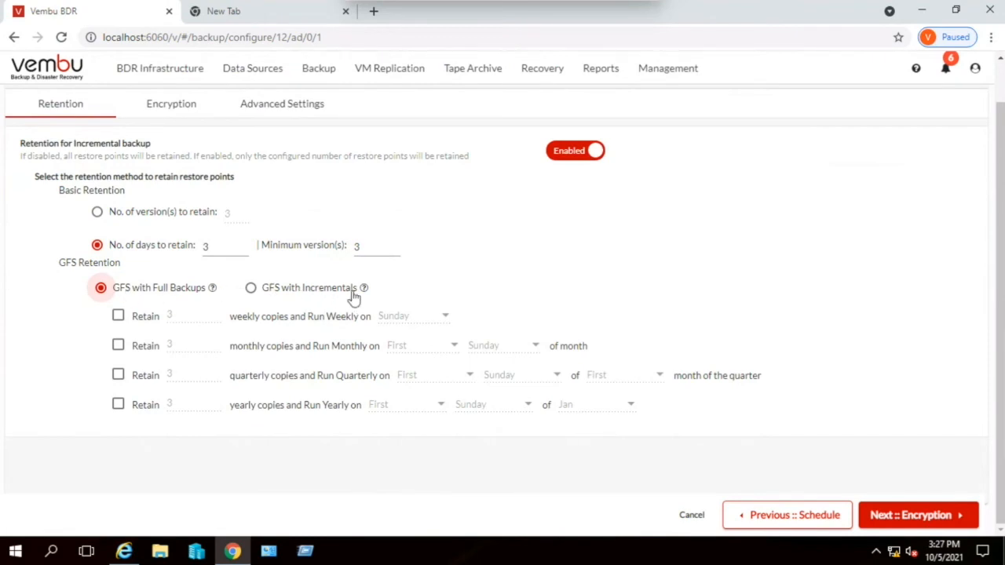
click(280, 292)
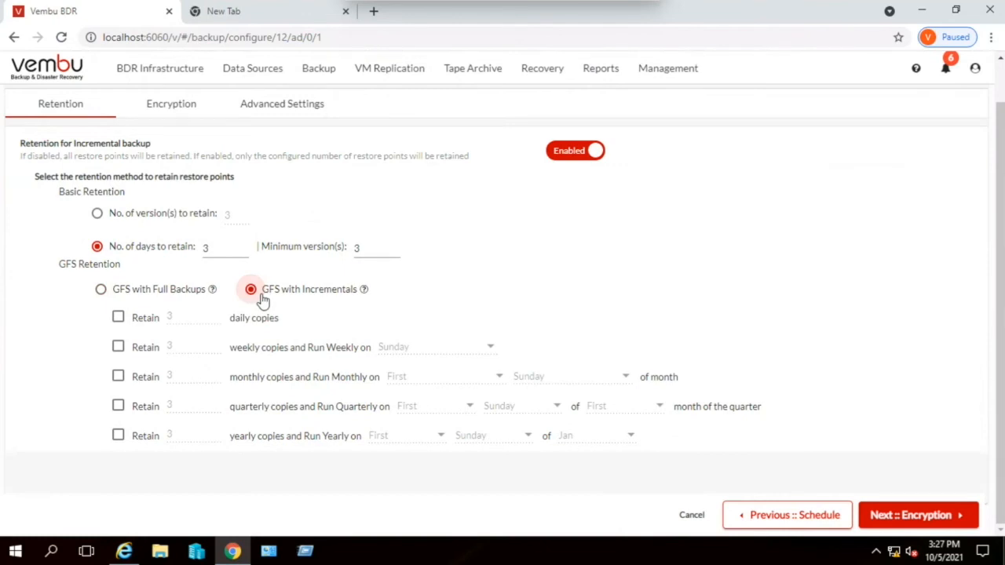
click(119, 318)
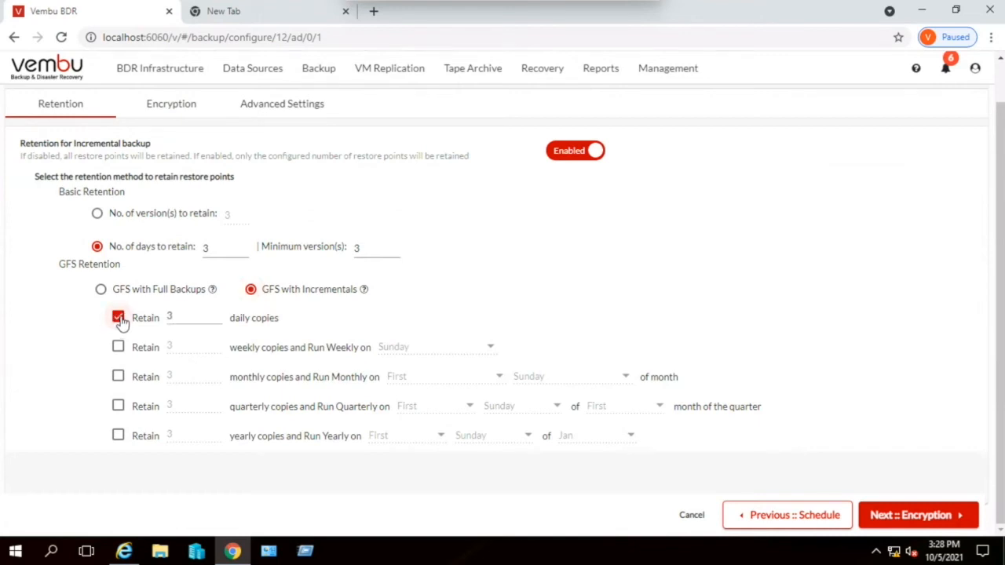
click(118, 347)
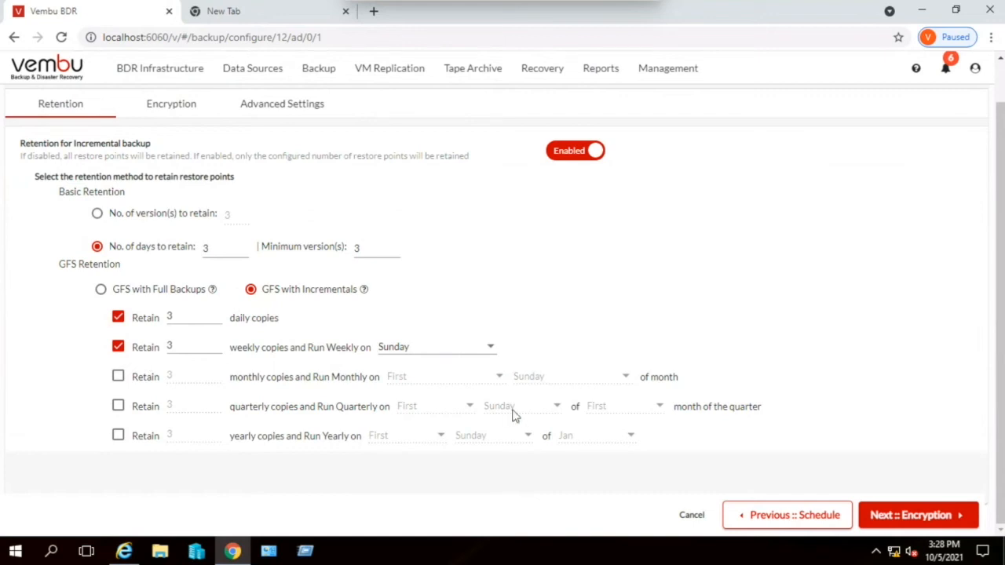
click(931, 514)
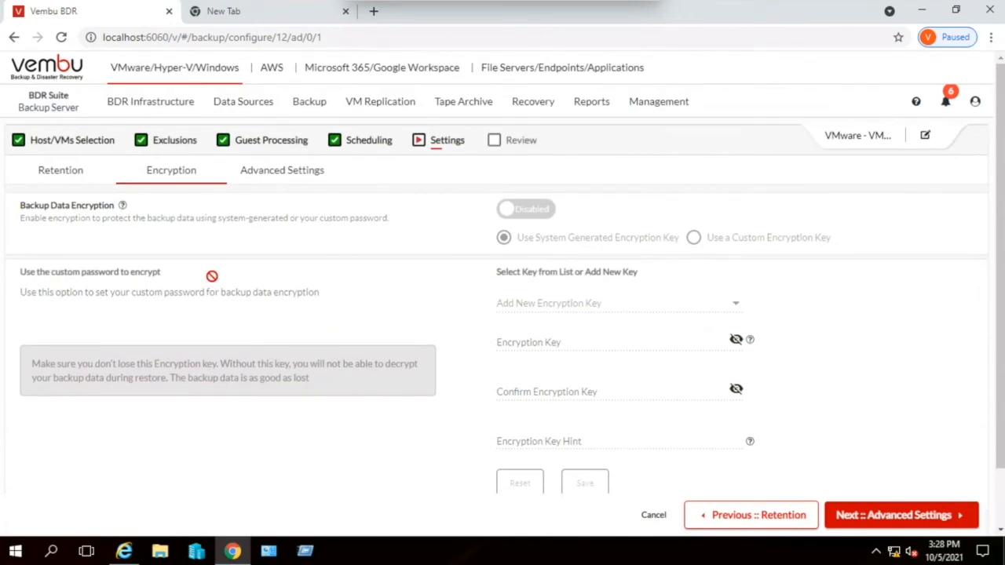
- Enable backup data encryption with the system generated encryption key, and continue to the advanced settings
click(536, 216)
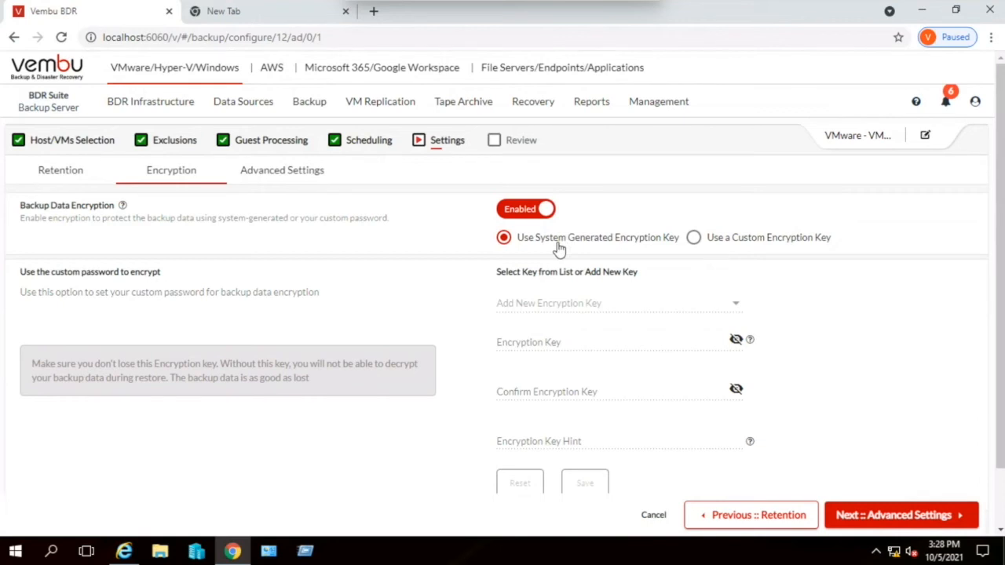
click(693, 237)
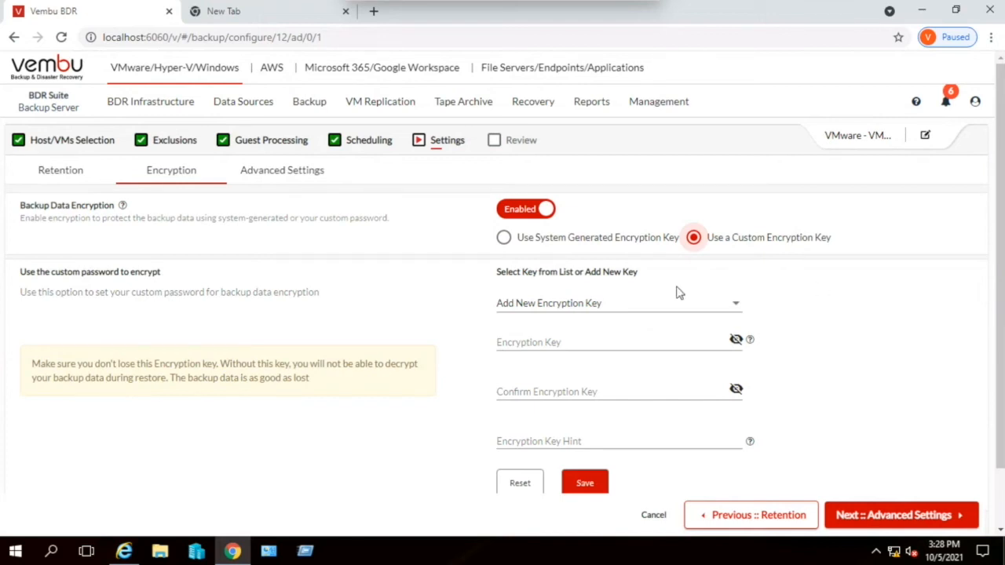
click(515, 243)
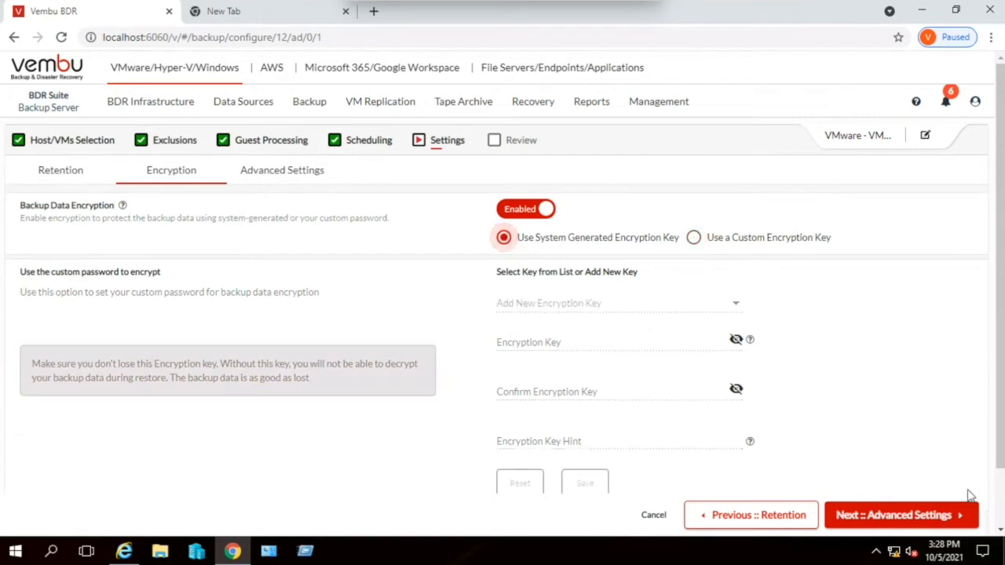
click(904, 518)
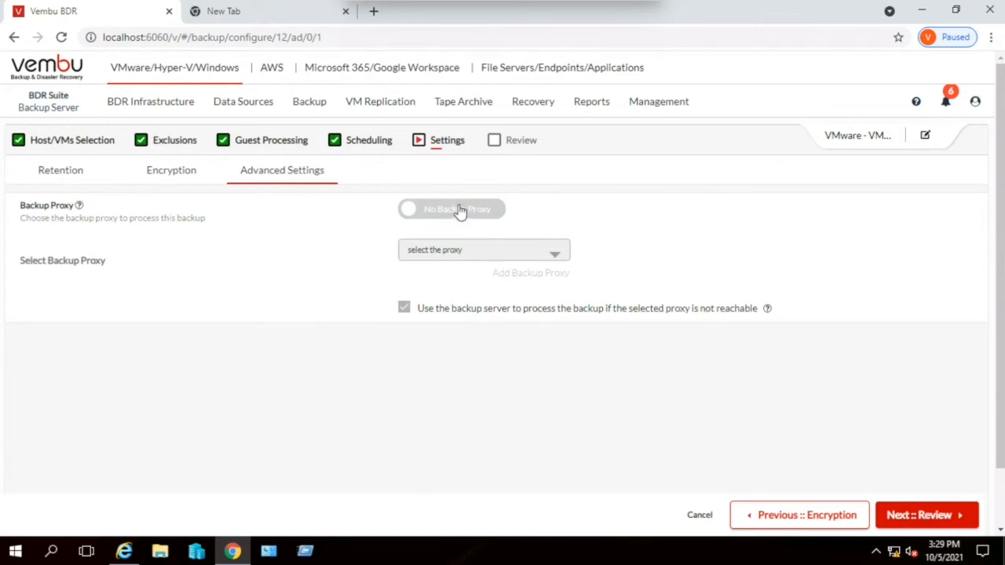
- Try to use a backup proxy for the job, and switch back to No Backup Proxy
click(460, 211)
click(473, 251)
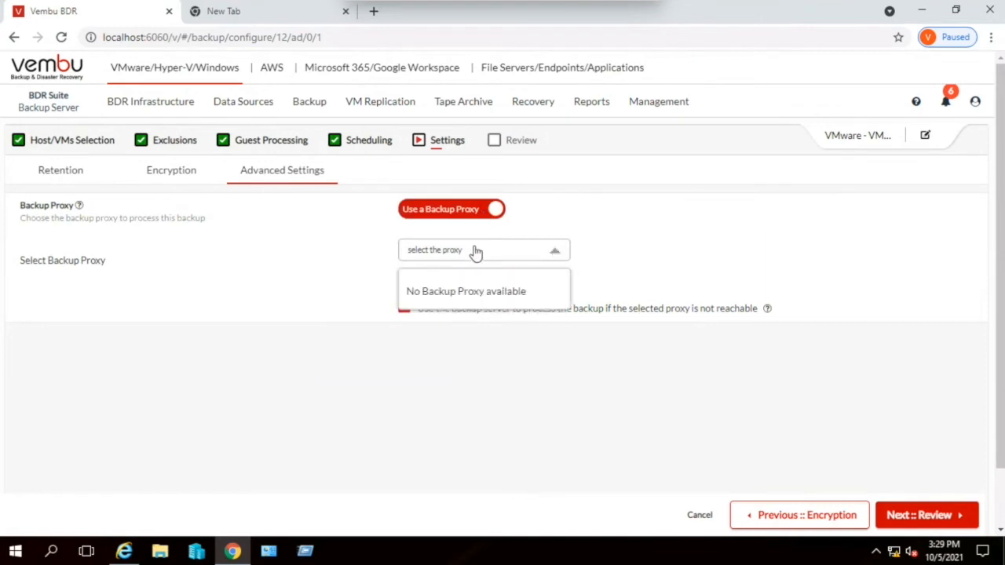
click(651, 248)
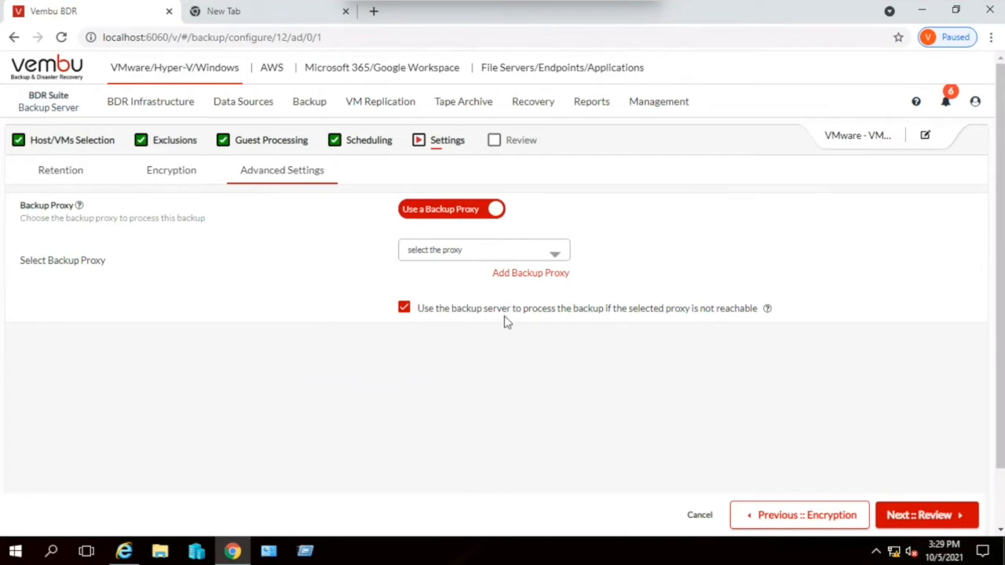
click(930, 518)
click(467, 221)
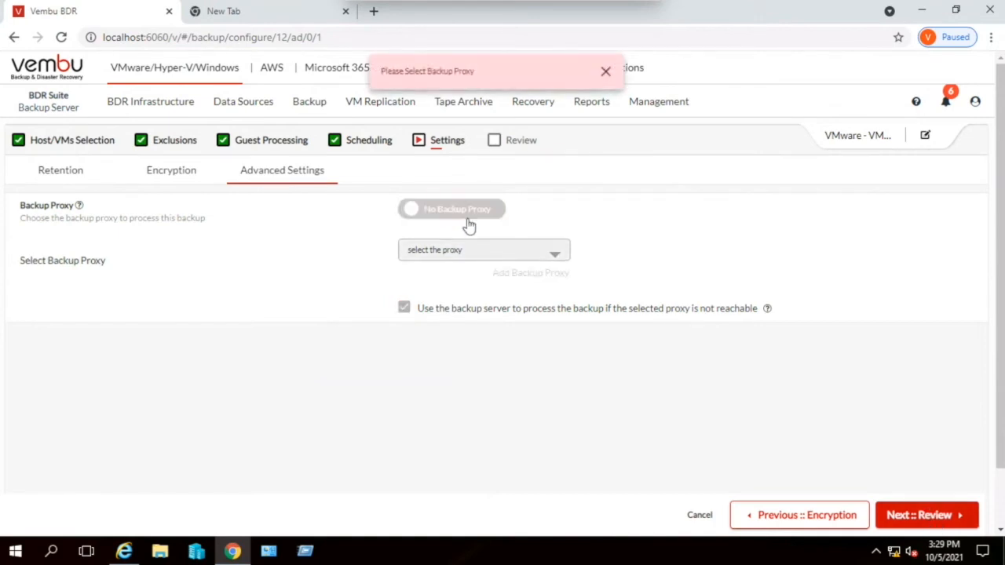
- Review the VMware_Demo job's schedule, exclusions, guest processing and settings summary, and dismiss the backup proxy notice
click(951, 521)
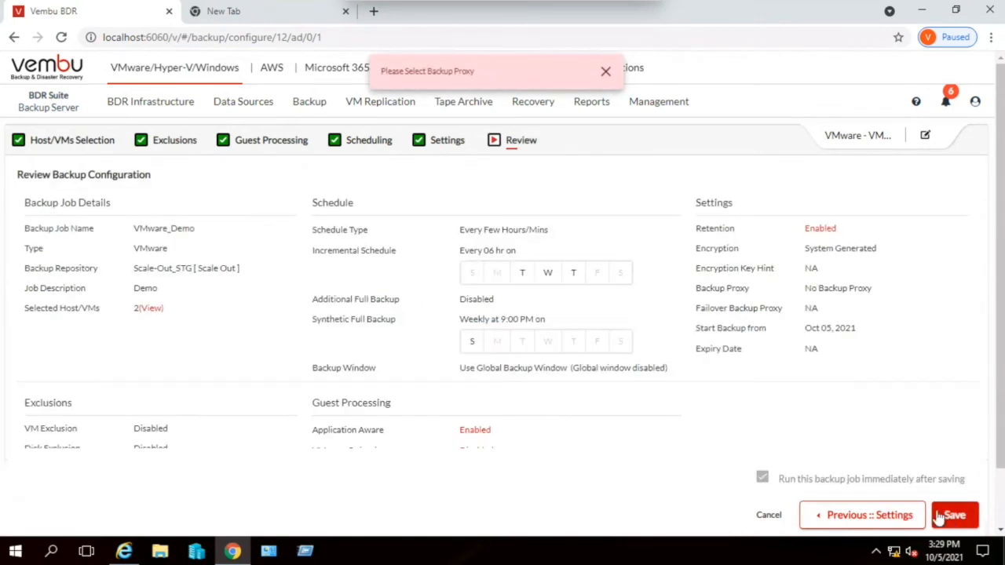
scroll(646, 358, down, 1)
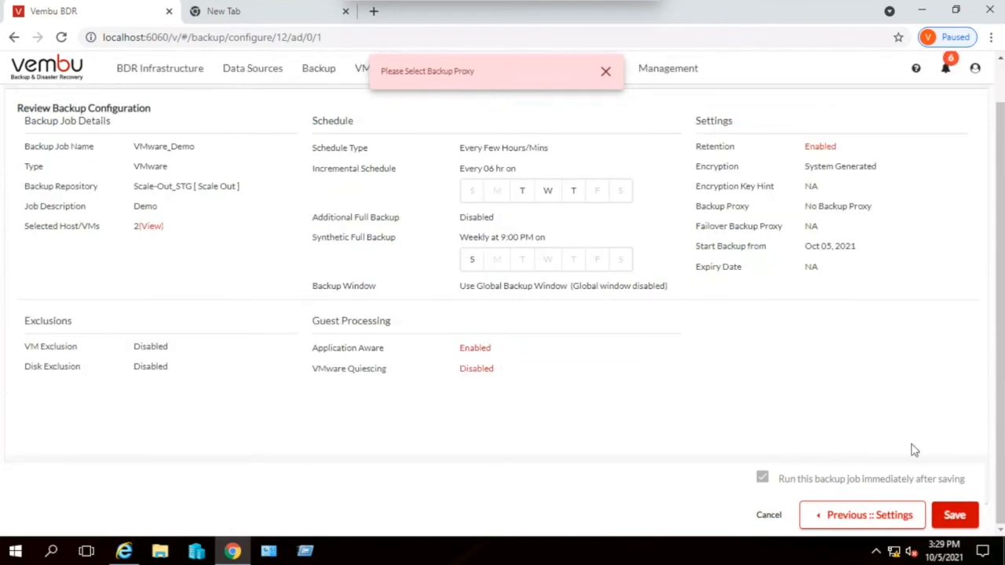
scroll(934, 479, up, 1)
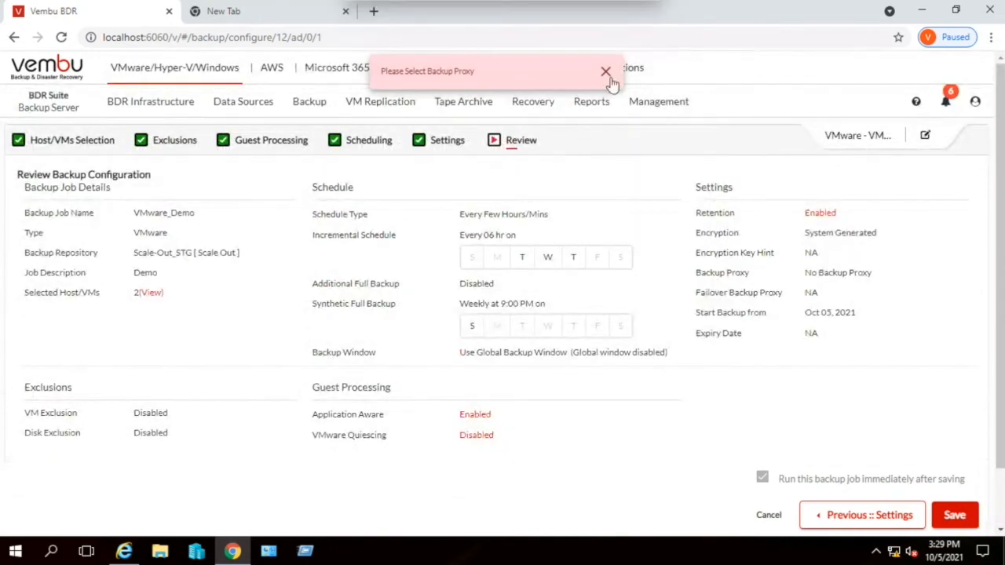
click(605, 73)
mouse_move(605, 81)
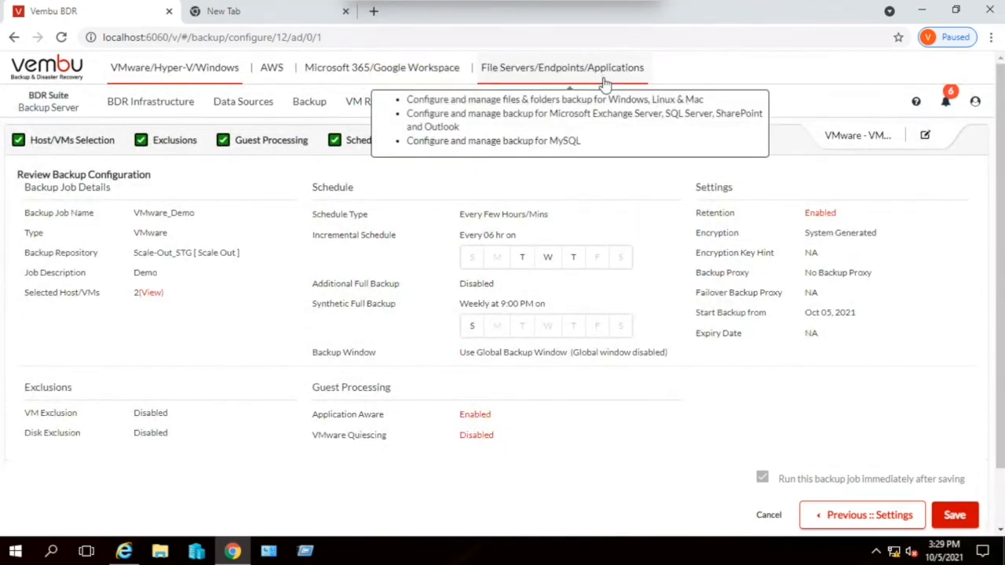
- Abandon the unsaved VMware_Demo configuration and open the list of added Microsoft Hyper-V servers for VM replication
mouse_move(307, 110)
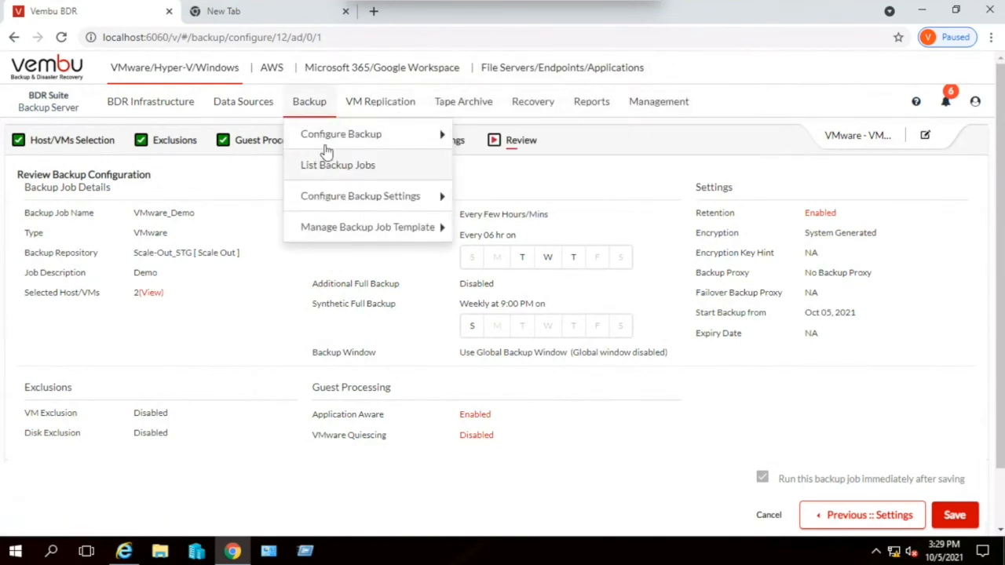
mouse_move(379, 106)
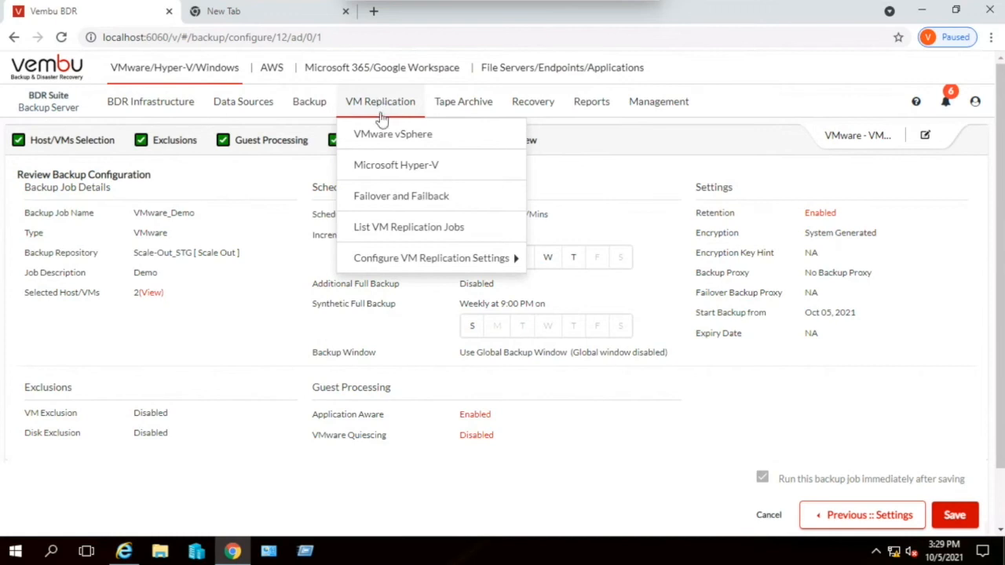
click(395, 166)
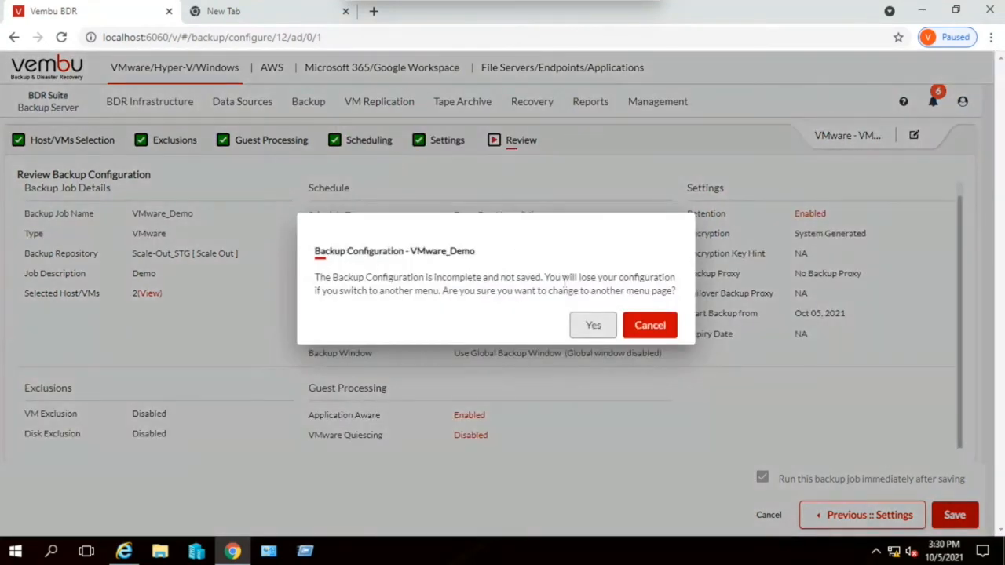
click(595, 330)
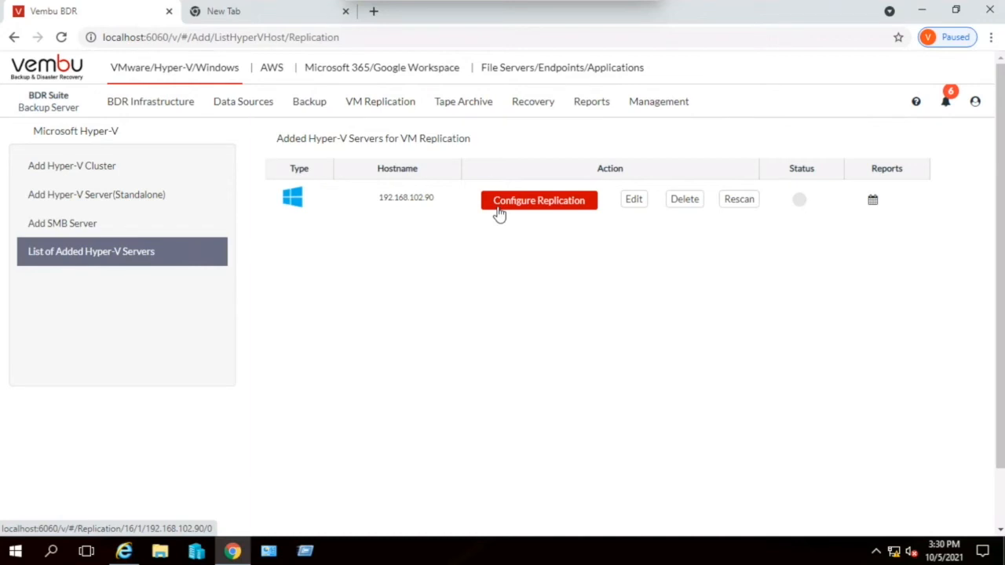
- Open the replica restore wizard for the HV-Replica job in Failover and Failback to view its recovery types
click(377, 104)
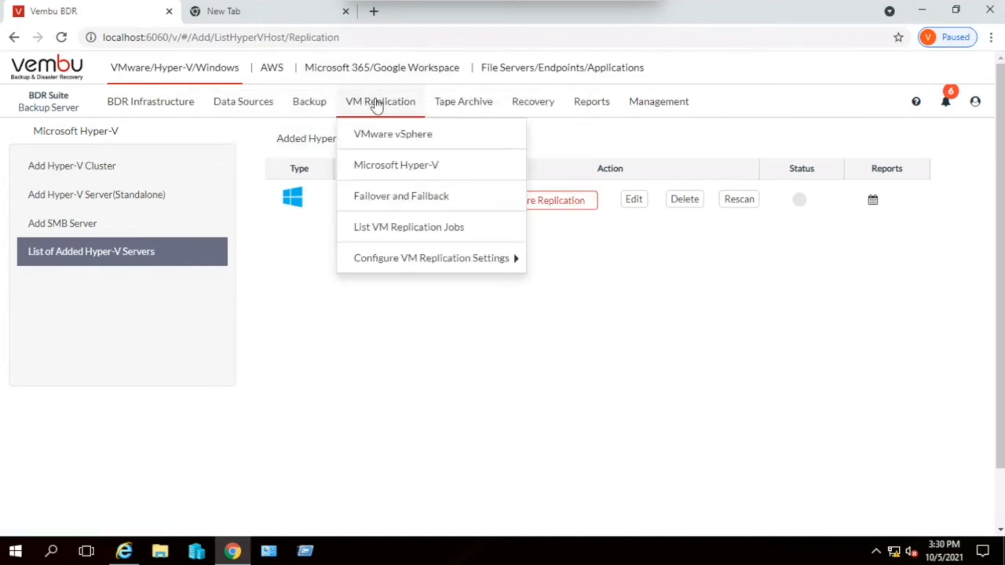
click(395, 207)
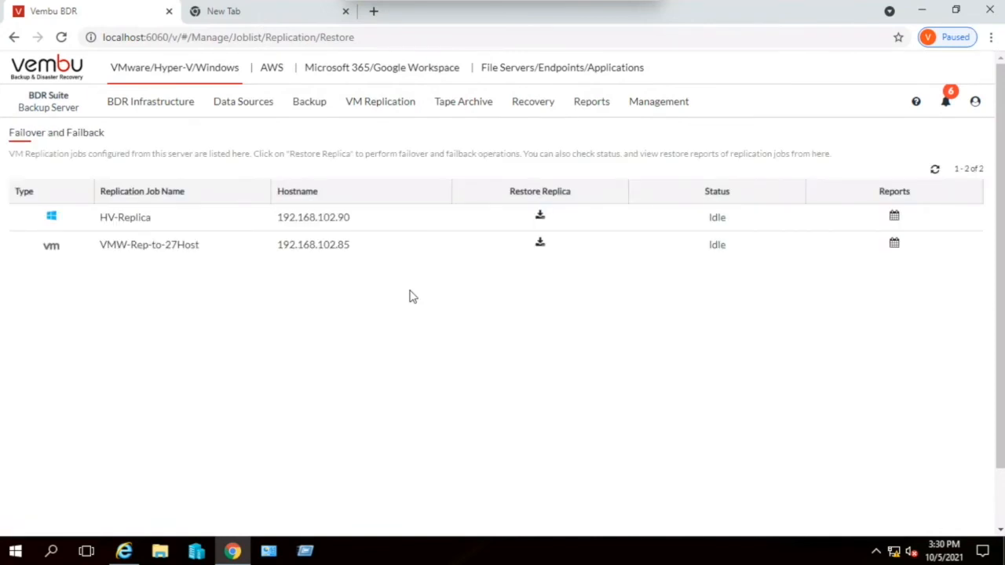
click(540, 217)
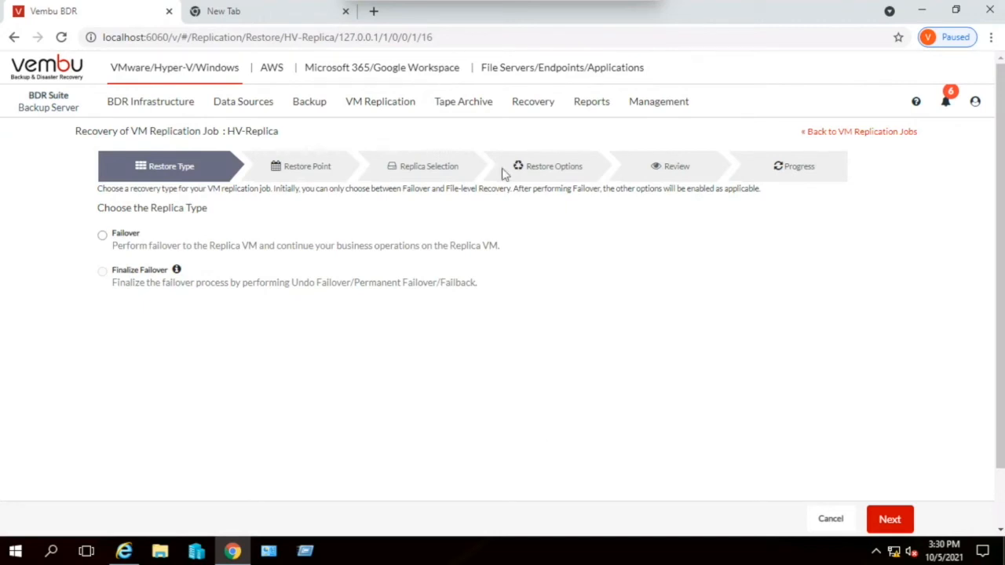
- Start restoring backup data from the VMware-BCK job and select the VM PMD-Win10Home-103.52
mouse_move(455, 104)
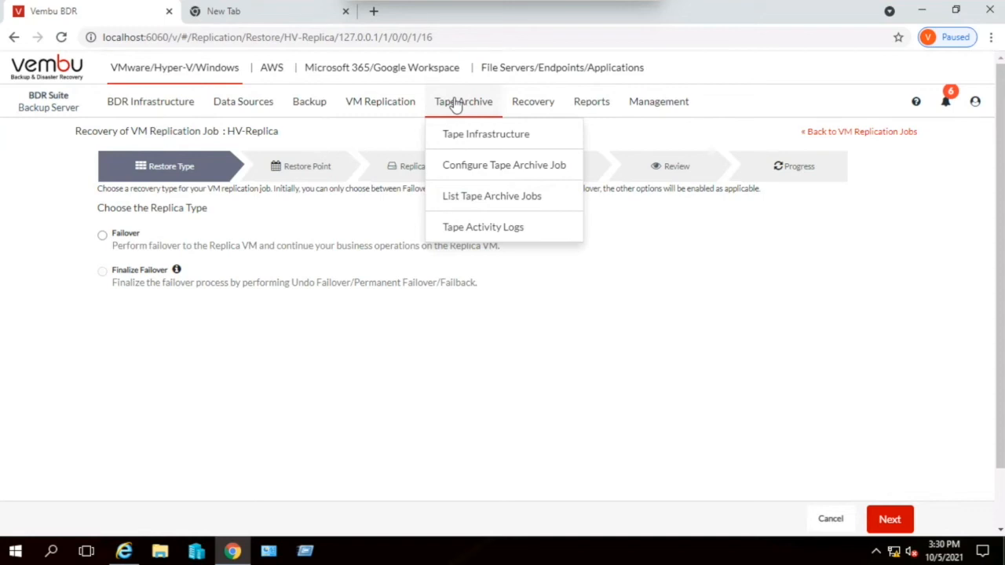
mouse_move(525, 107)
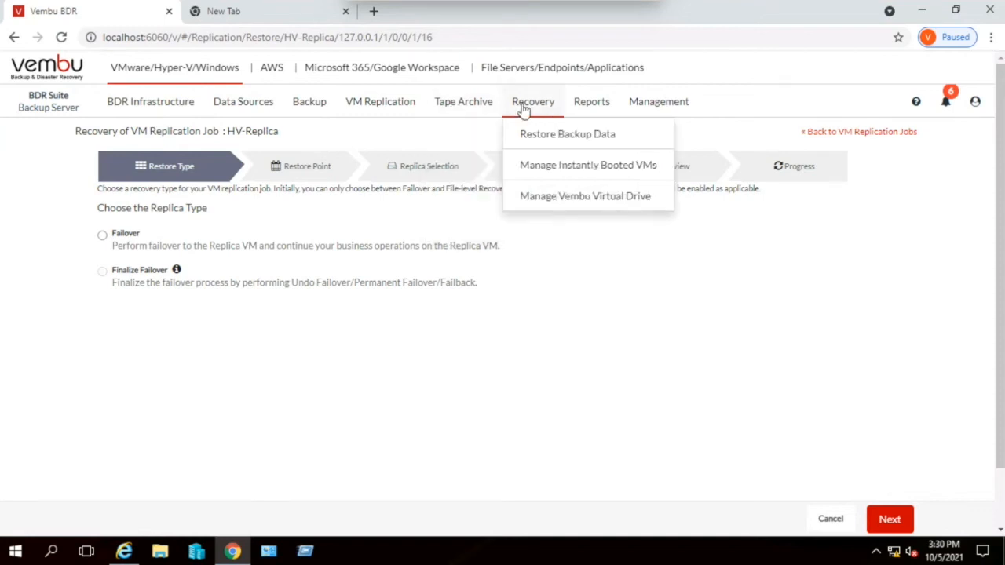
click(552, 140)
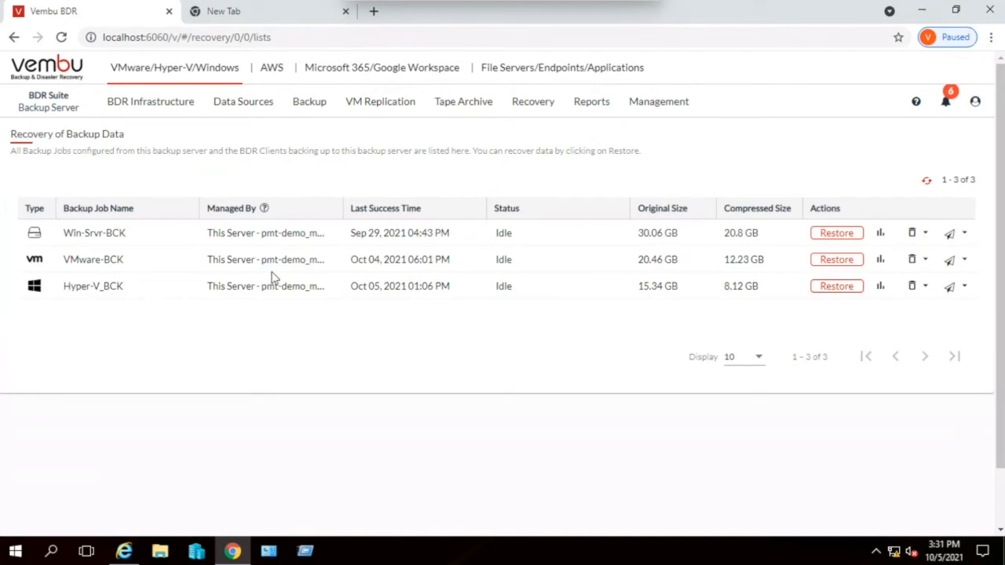
click(848, 267)
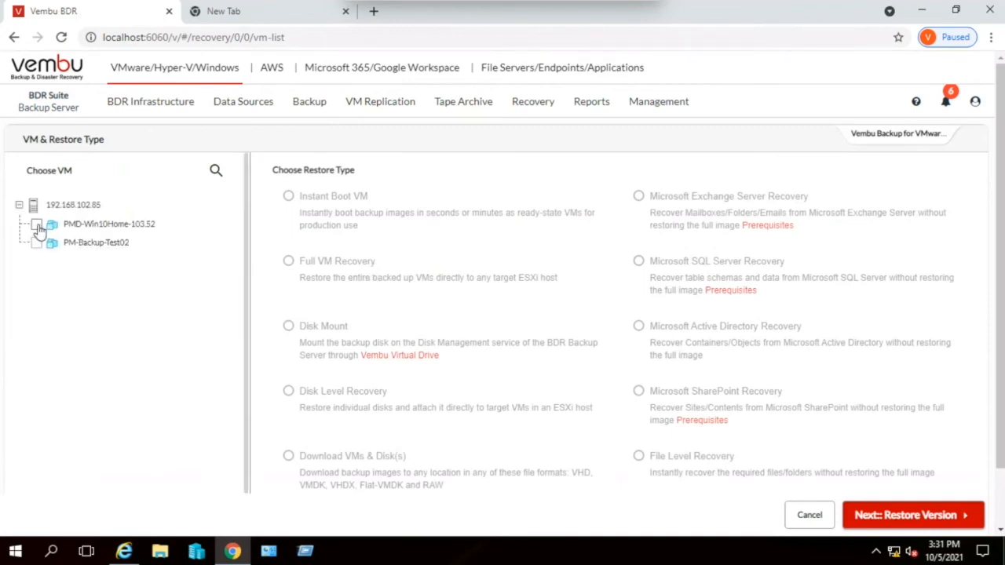
click(37, 226)
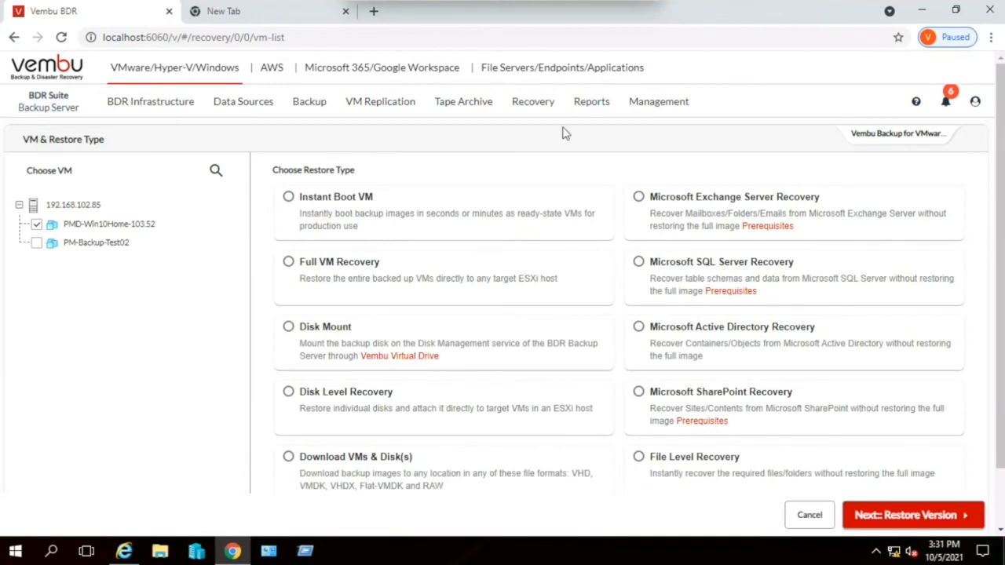
- Choose Instant Boot VM for PM-Backup-Test02 instead of PMD-Win10Home-103.52, using the Oct 04, 2021 06:00 PM restore point
click(538, 108)
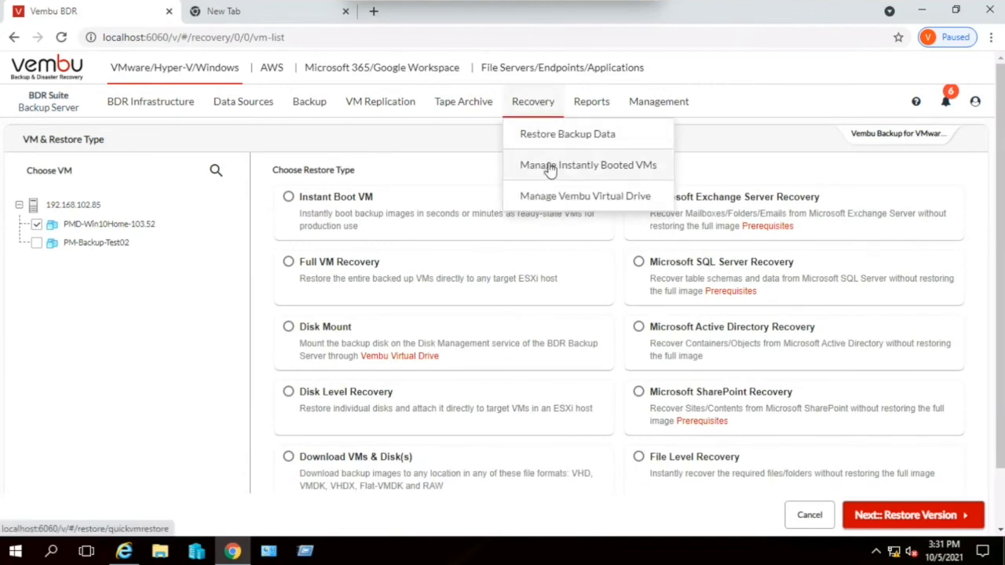
click(349, 199)
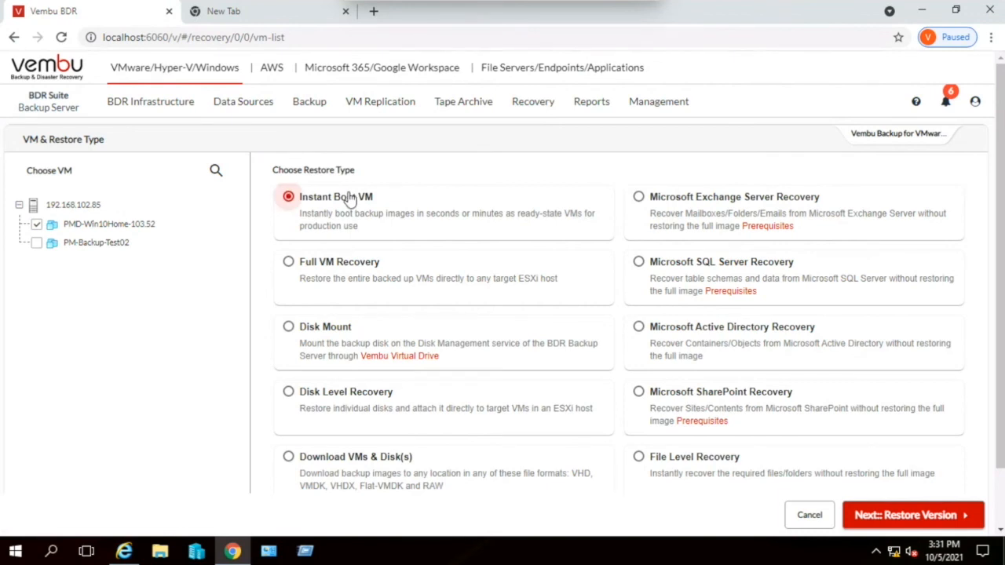
click(89, 245)
click(118, 225)
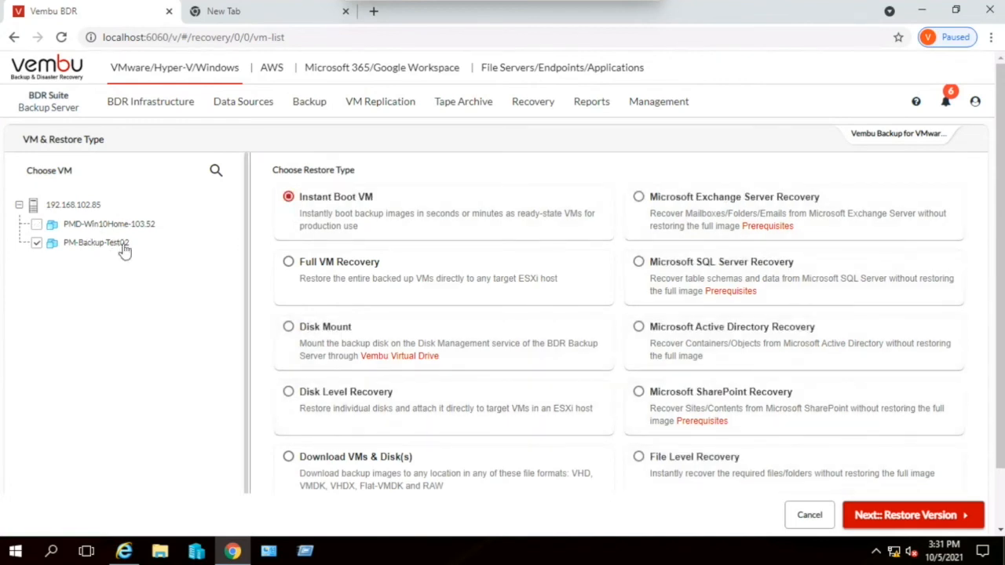
click(887, 515)
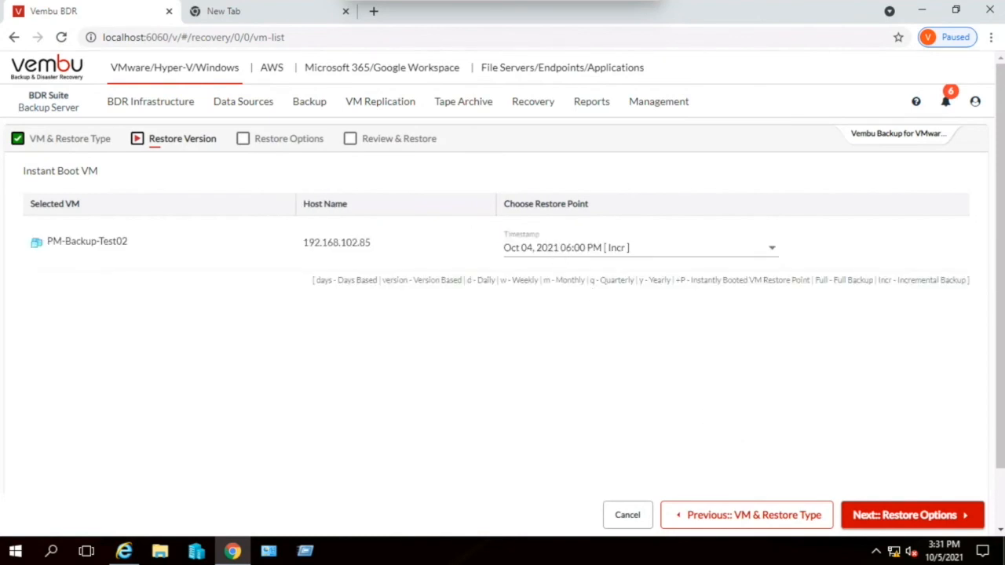
click(914, 515)
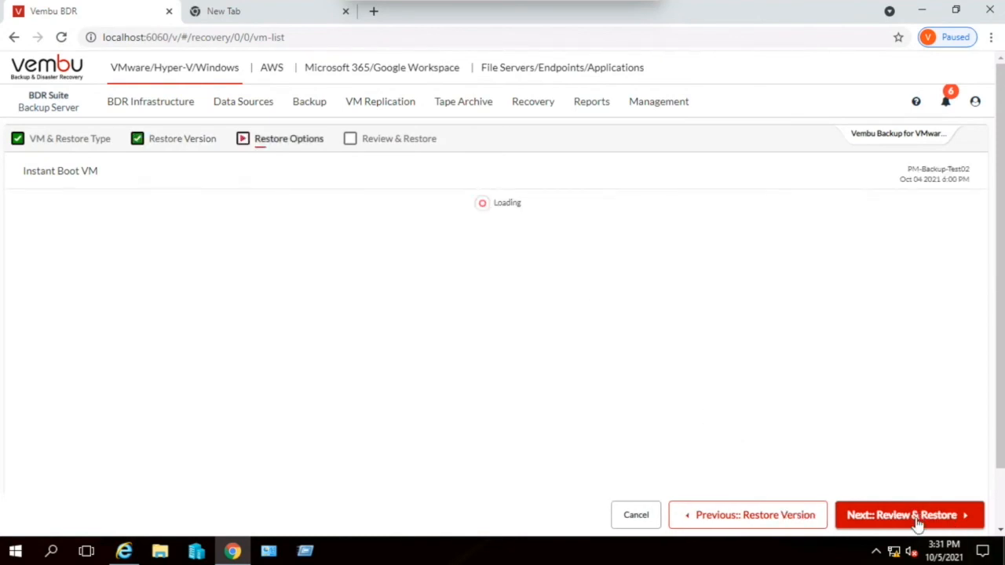
- Set the instant boot target to the ESXi server 192.168.102.27 with datastore1 (VMFS) as the datastore
click(557, 290)
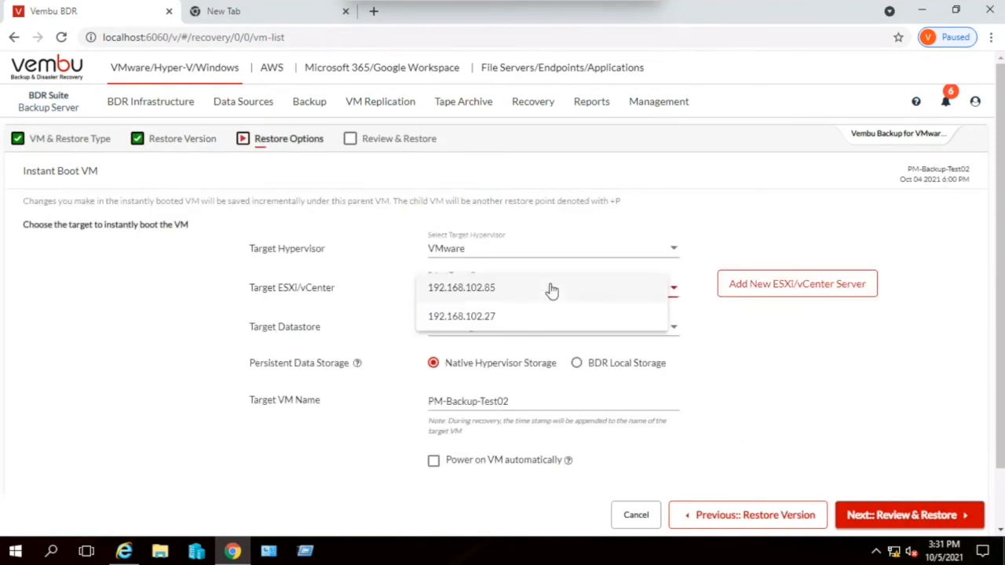
click(500, 317)
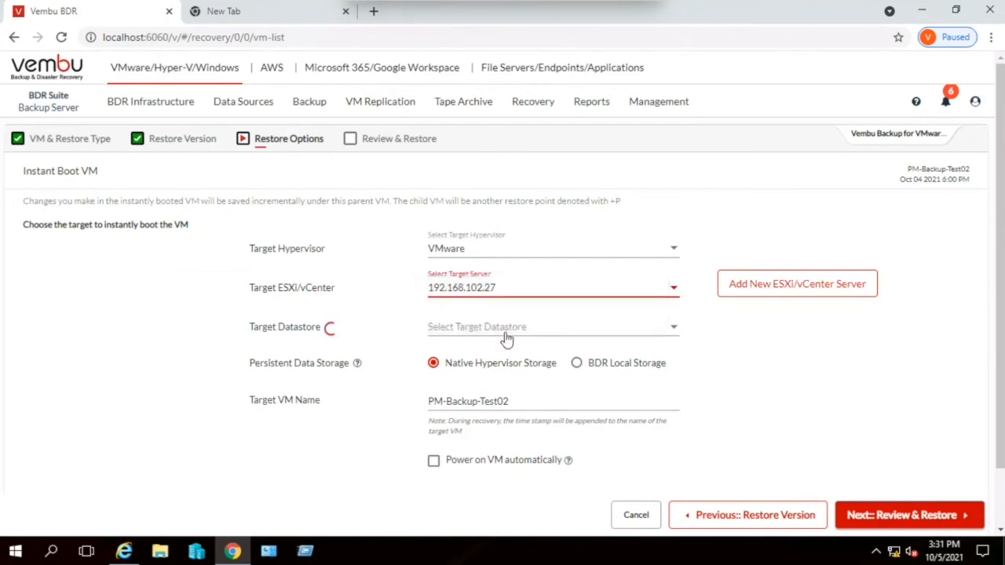
click(495, 330)
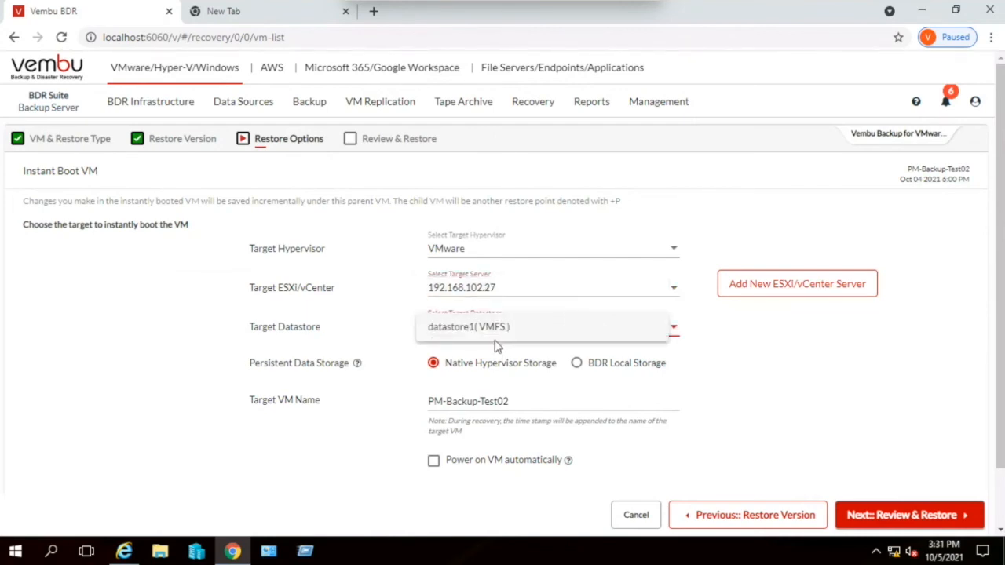
click(495, 335)
- Name the target VM PM-Backup-Test02_Demo and have it power on automatically
click(534, 403)
text(_De)
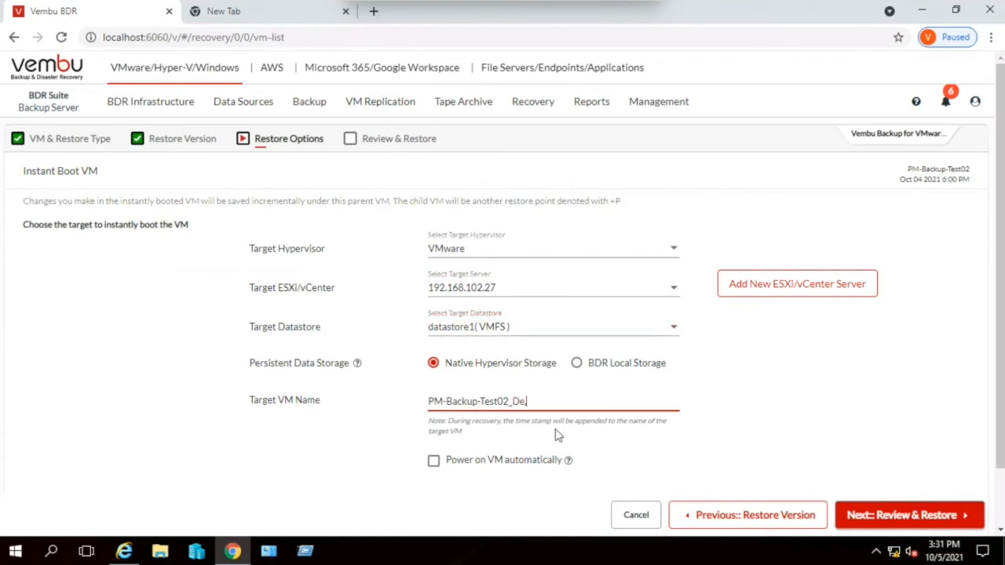
text(mo)
click(527, 461)
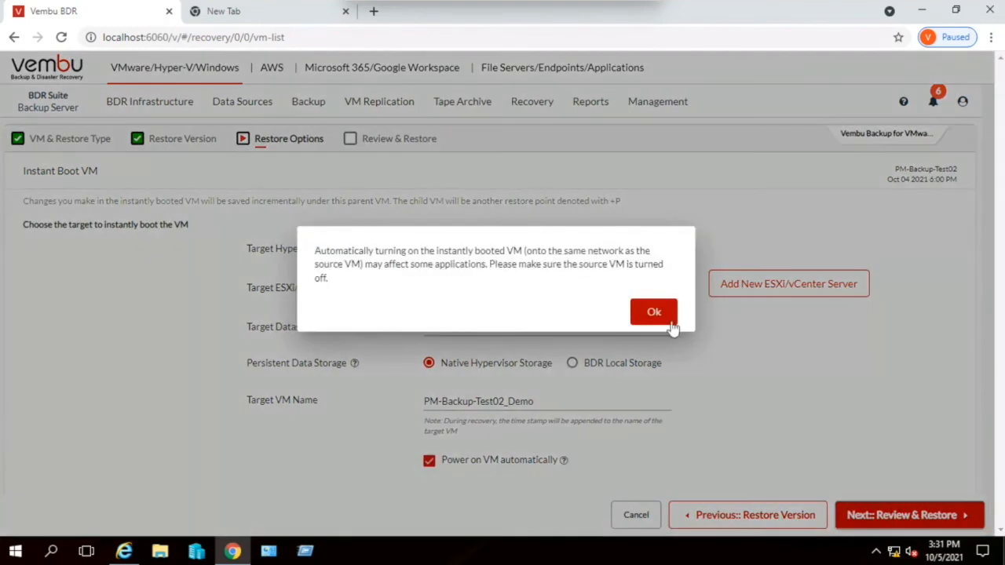
click(644, 312)
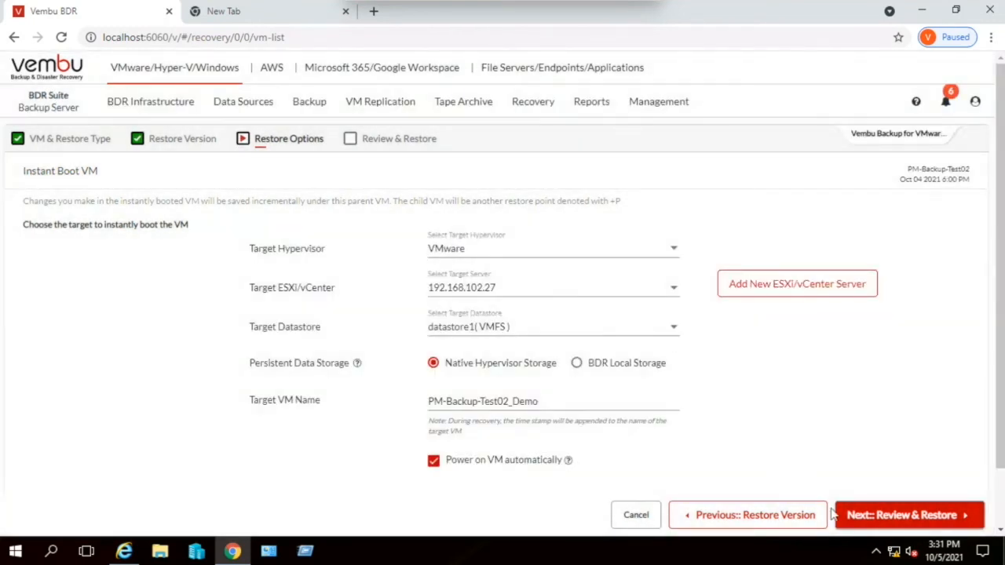
- Proceed to the recovery configuration review and start the Instant Boot VM restore of PM-Backup-Test02
click(878, 521)
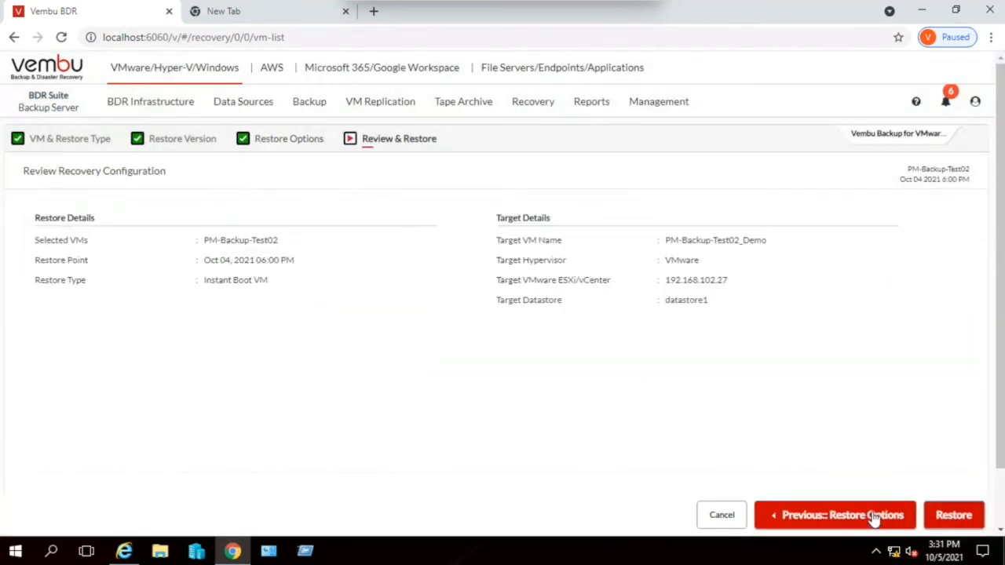
click(948, 516)
click(613, 320)
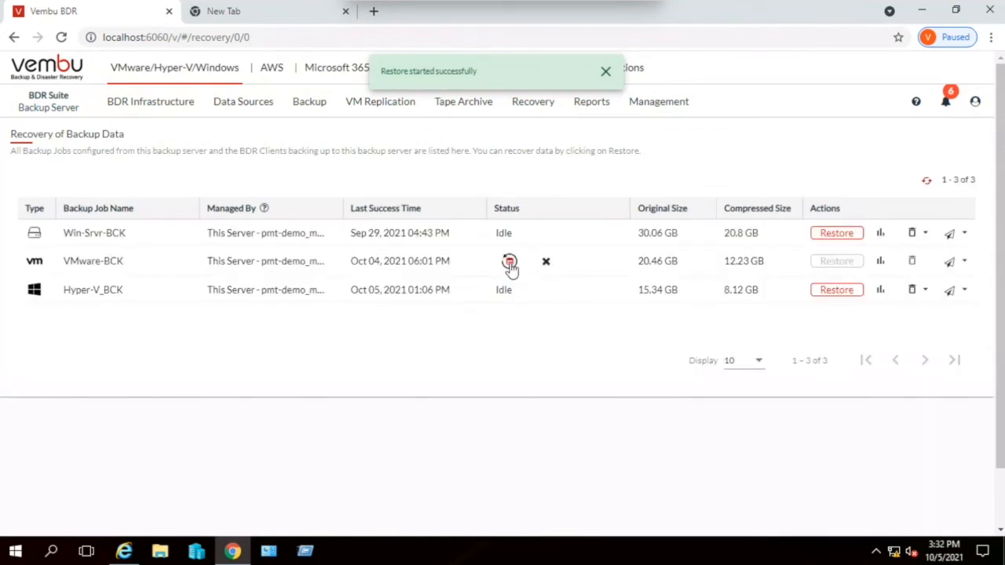
- Check the restore progress of the VMware-BCK job, then dismiss the progress window and the notification
click(509, 263)
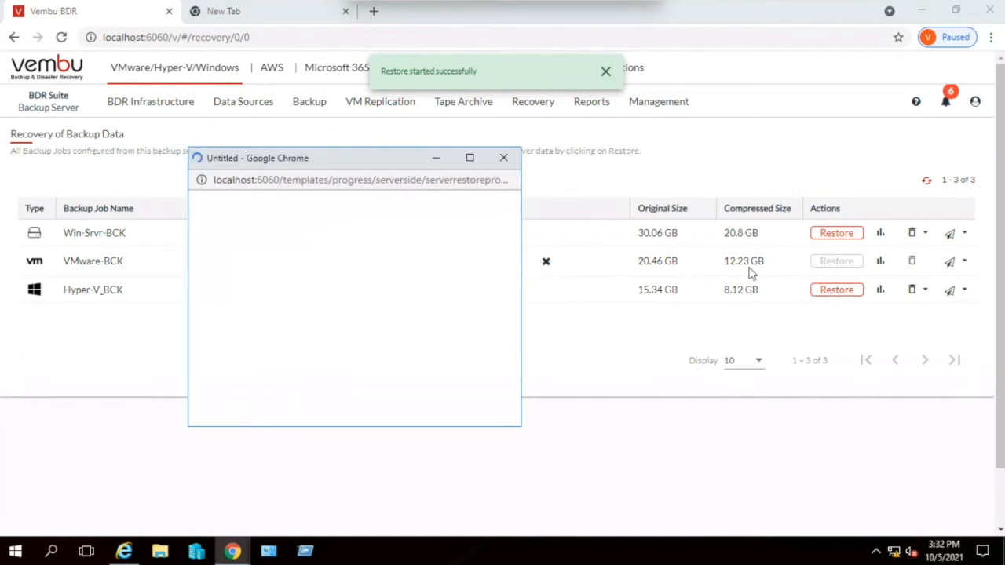
click(499, 159)
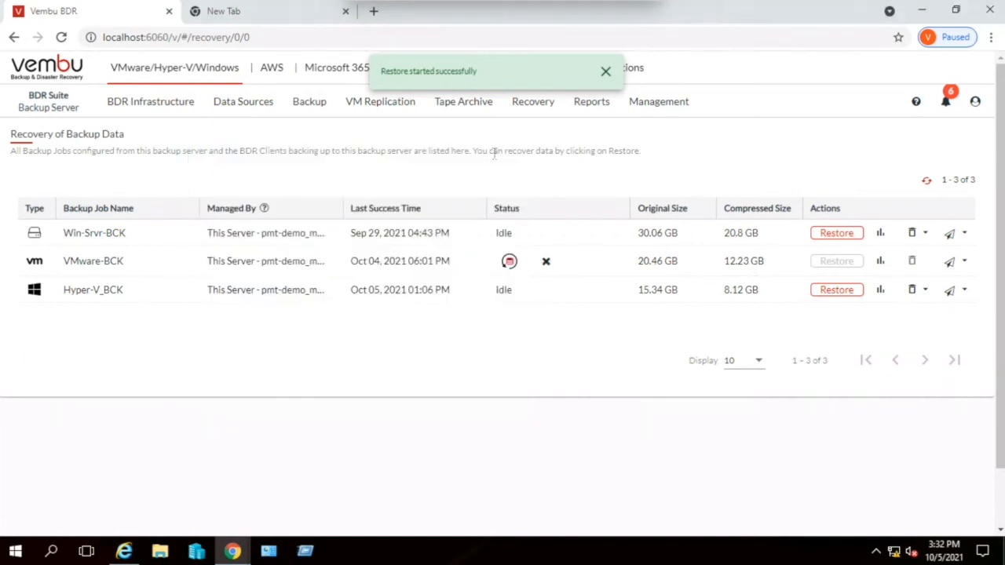
click(606, 72)
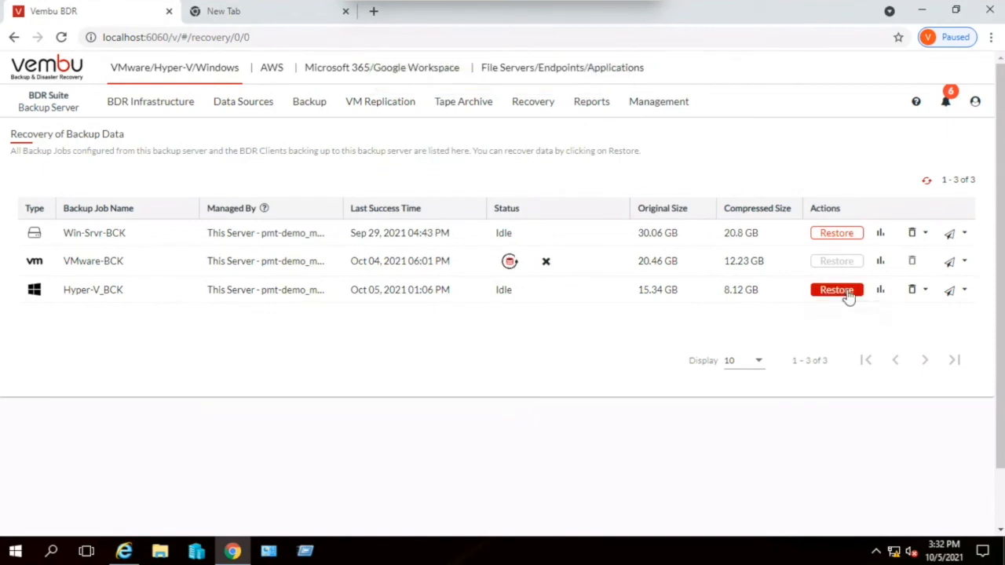
- Start restoring backup data from the Hyper-V_BCK job and select the VM PMD-Win7-PRO
click(836, 289)
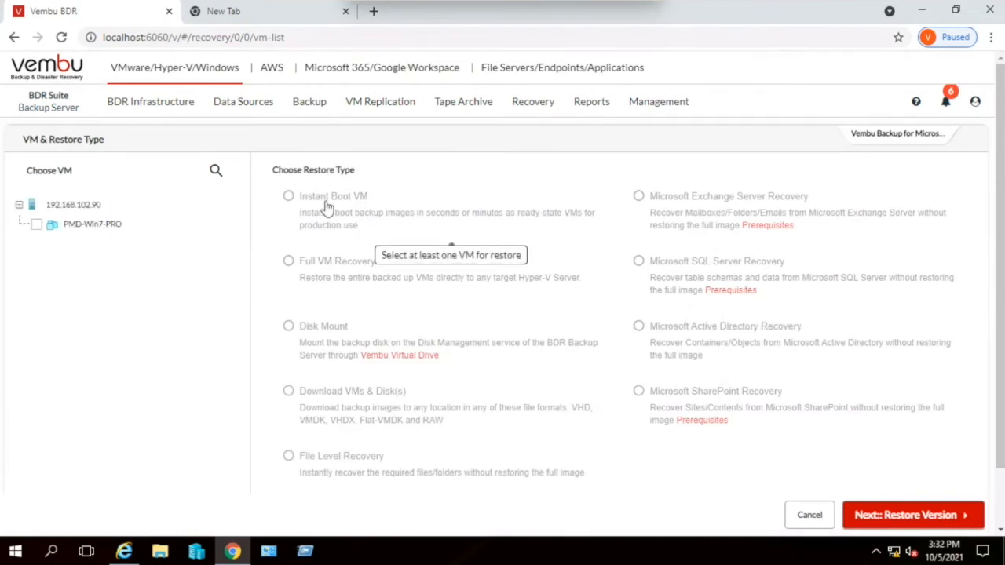
click(81, 228)
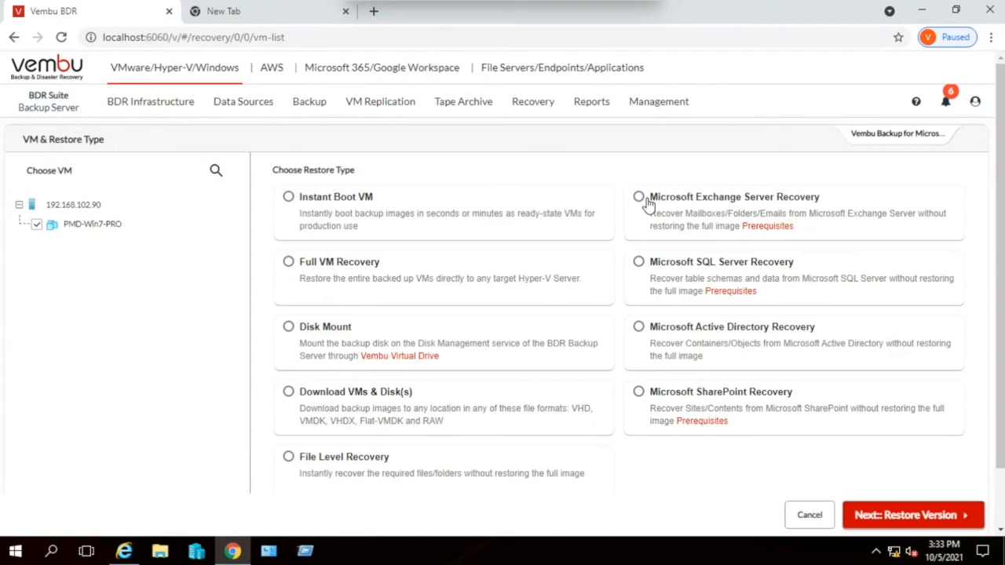
- Leave the Hyper-V restore setup for the list of recoverable backup jobs, and open the list of instantly booted VMs
mouse_move(539, 105)
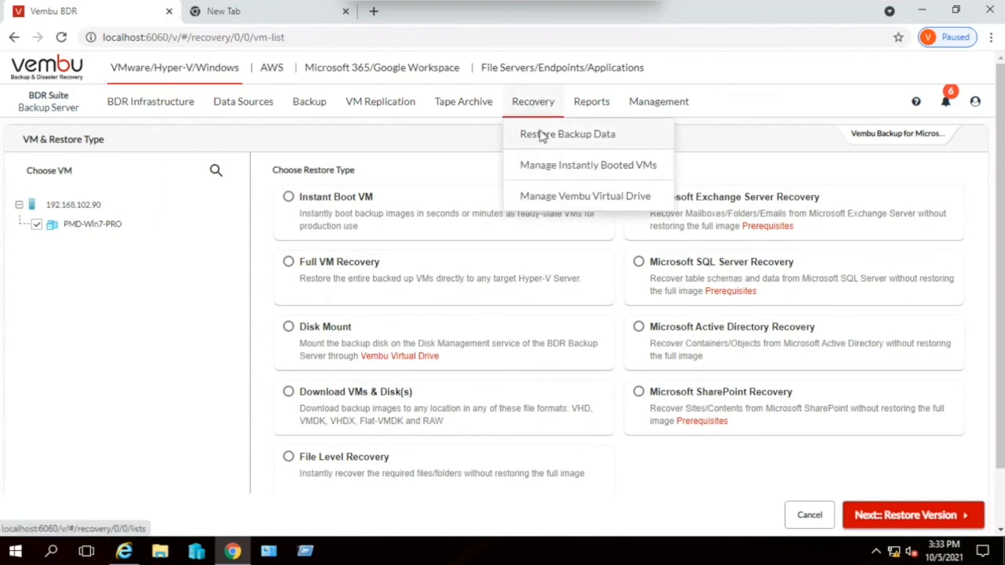
click(540, 135)
click(632, 323)
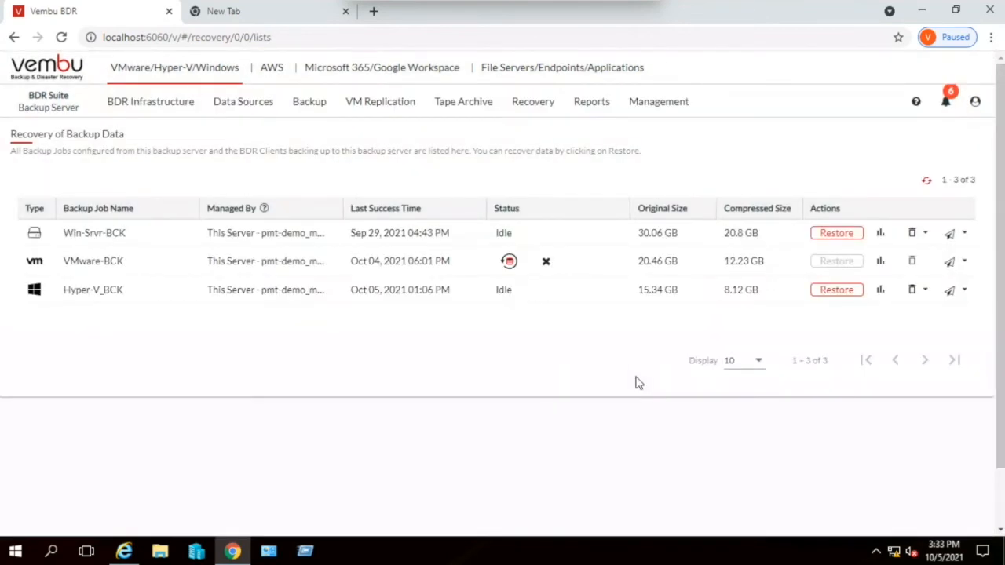
mouse_move(534, 104)
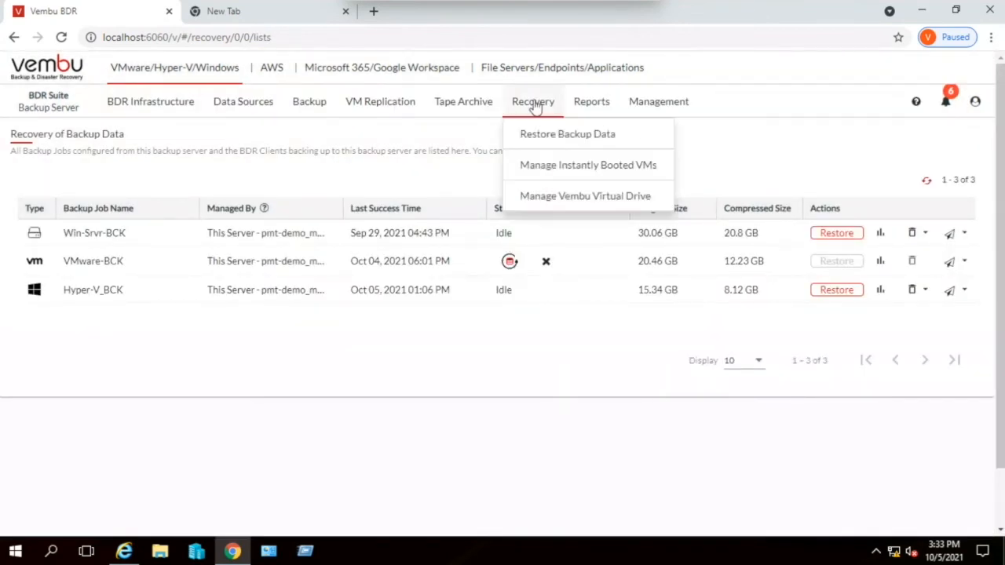
click(551, 166)
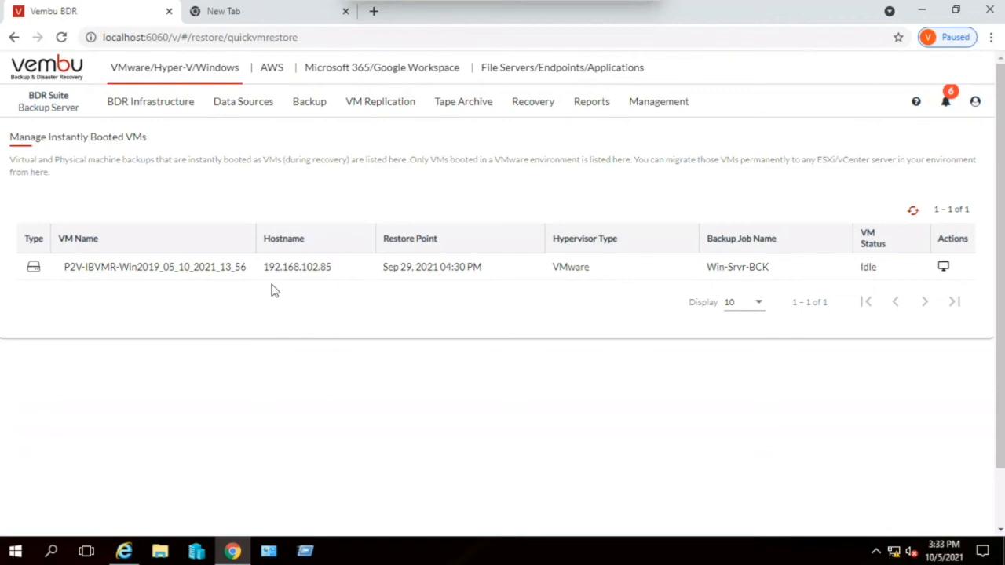
- Set 192.168.102.85 and datastore1 (1) as migration target for the instantly booted VM, and close the form without migrating
click(944, 268)
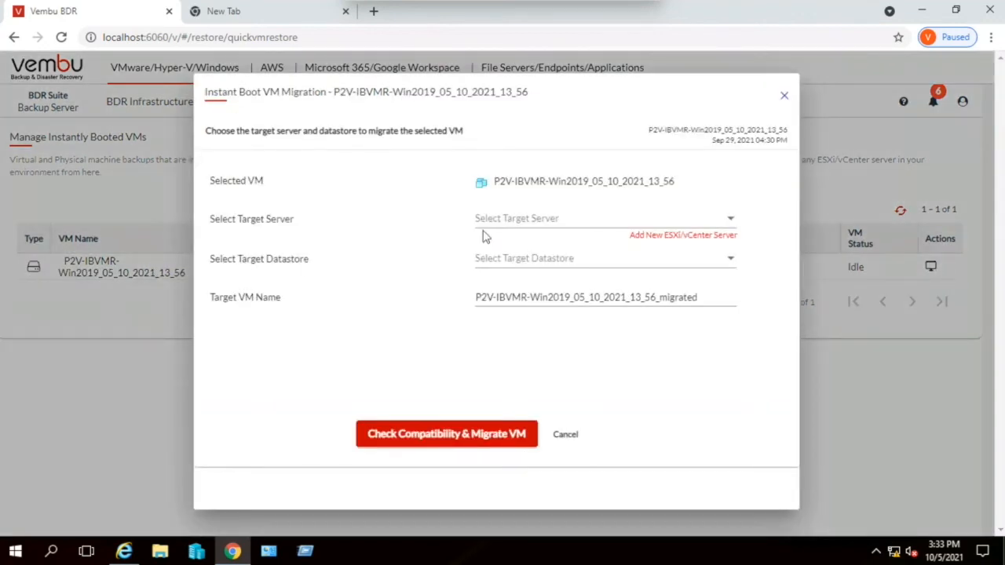
click(507, 228)
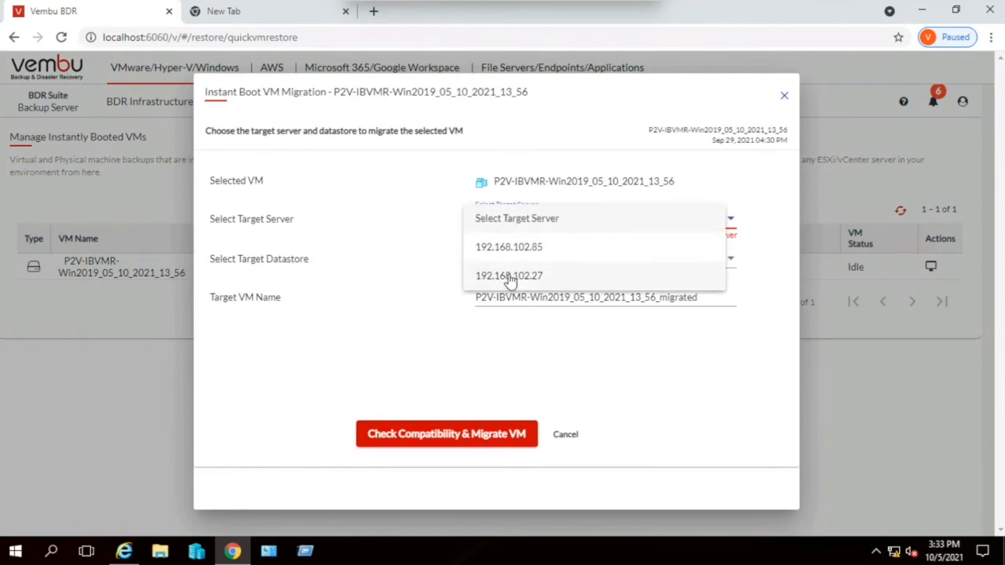
click(510, 253)
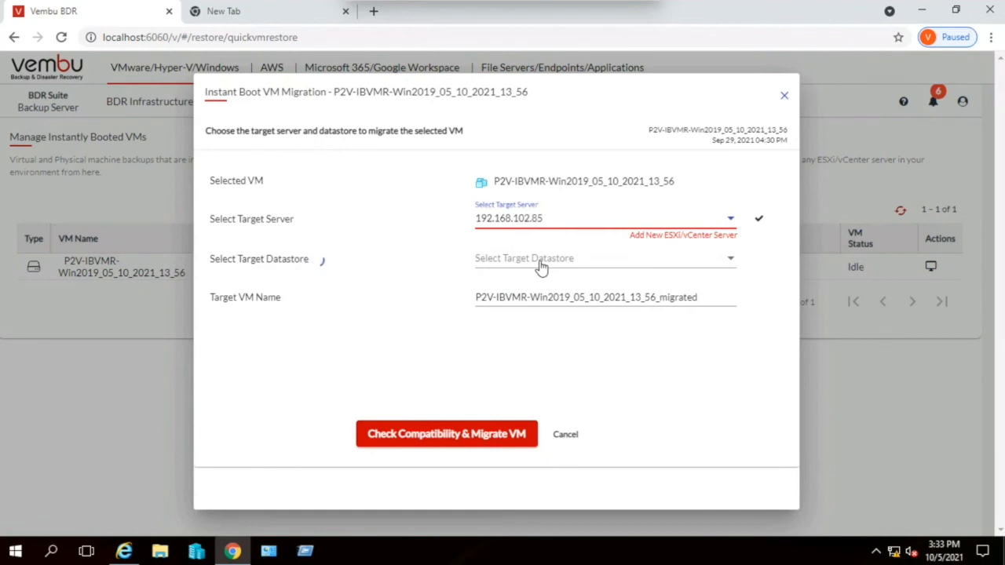
click(540, 267)
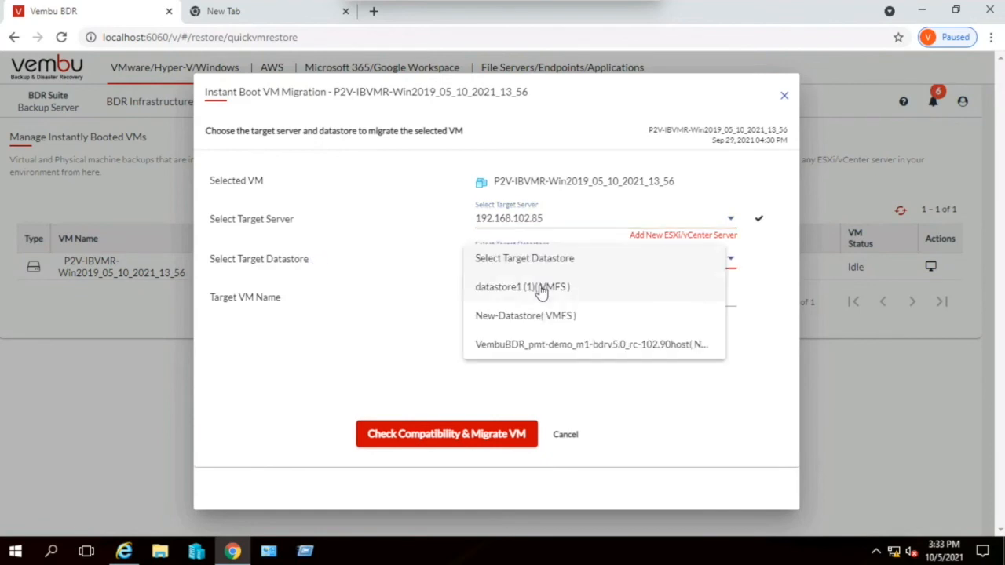
click(539, 287)
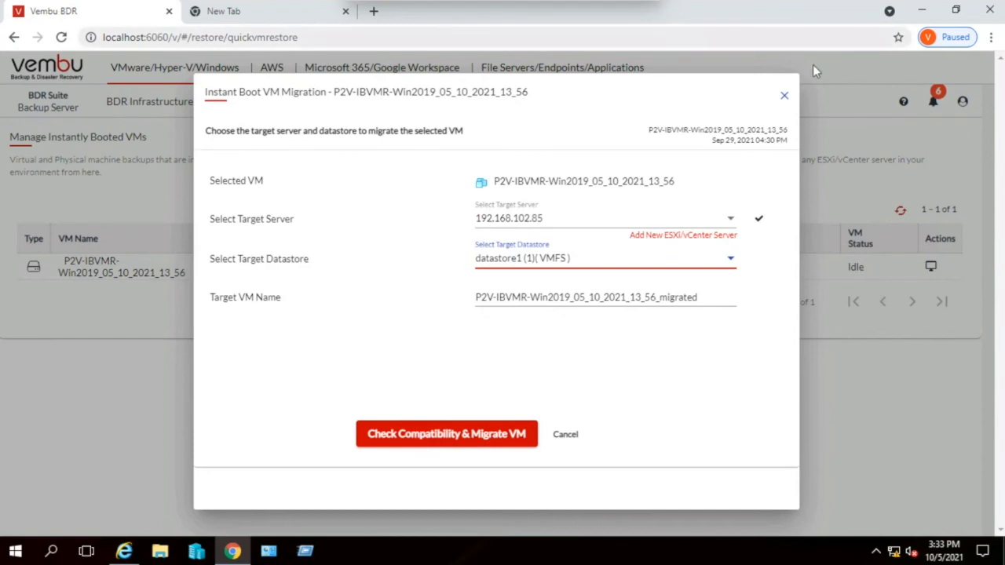
click(783, 96)
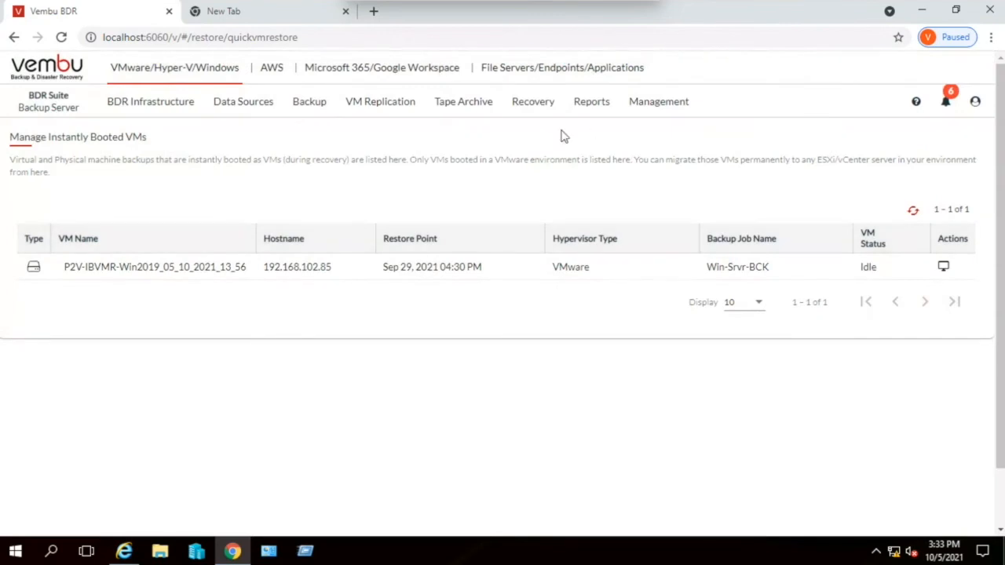
- Open the jobs dashboard report showing the daily status of all backup jobs
click(545, 110)
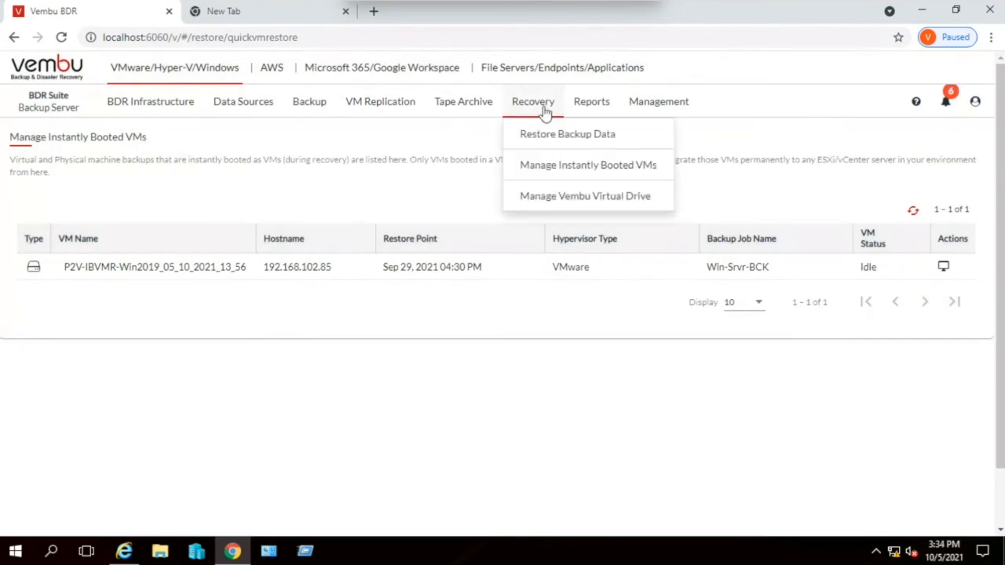
click(595, 104)
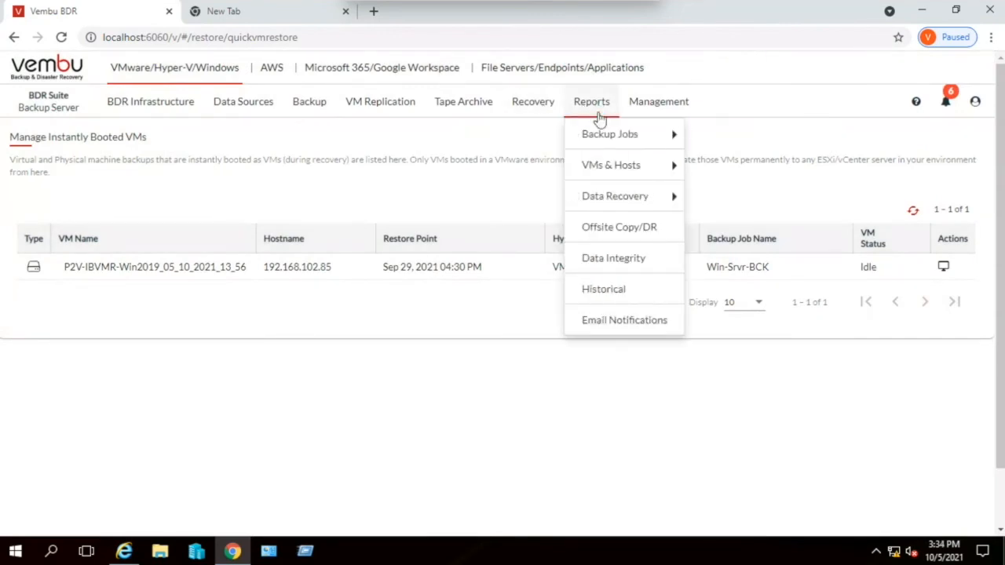
mouse_move(601, 134)
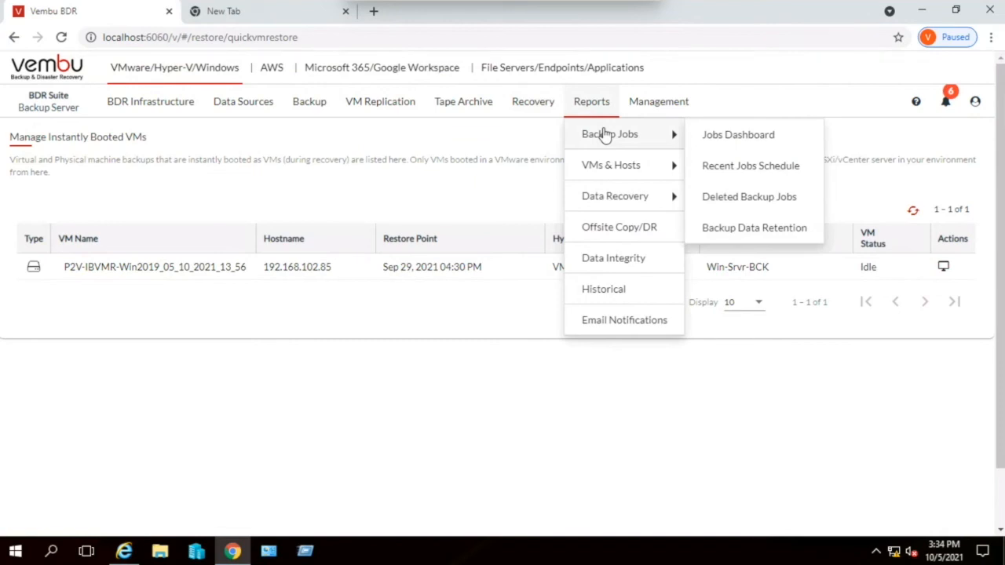
click(739, 137)
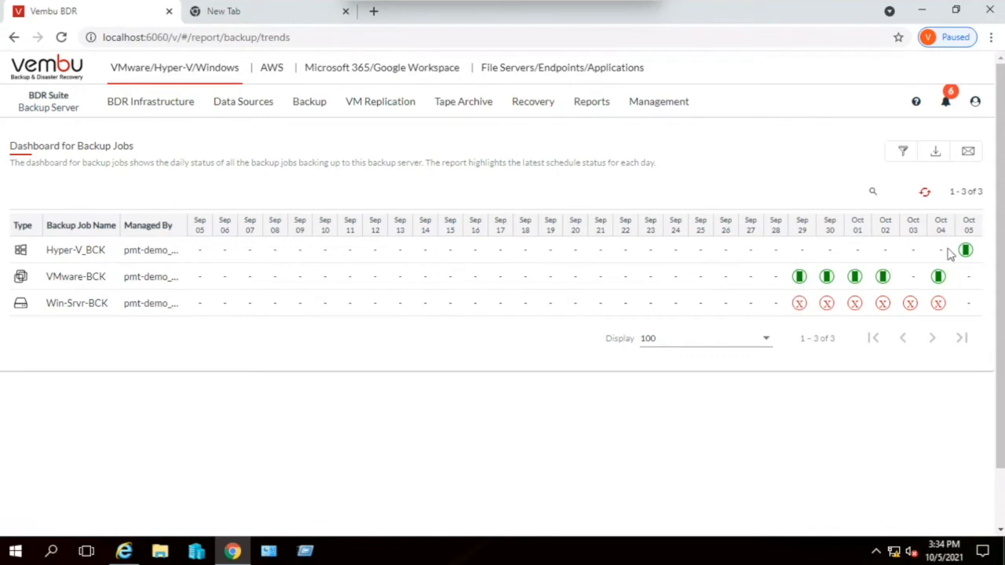
- Review the historical reports of Win-Srvr-BCK for Sep 29 and VMware-BCK for Oct 04, closing each one
mouse_move(966, 249)
mouse_move(799, 306)
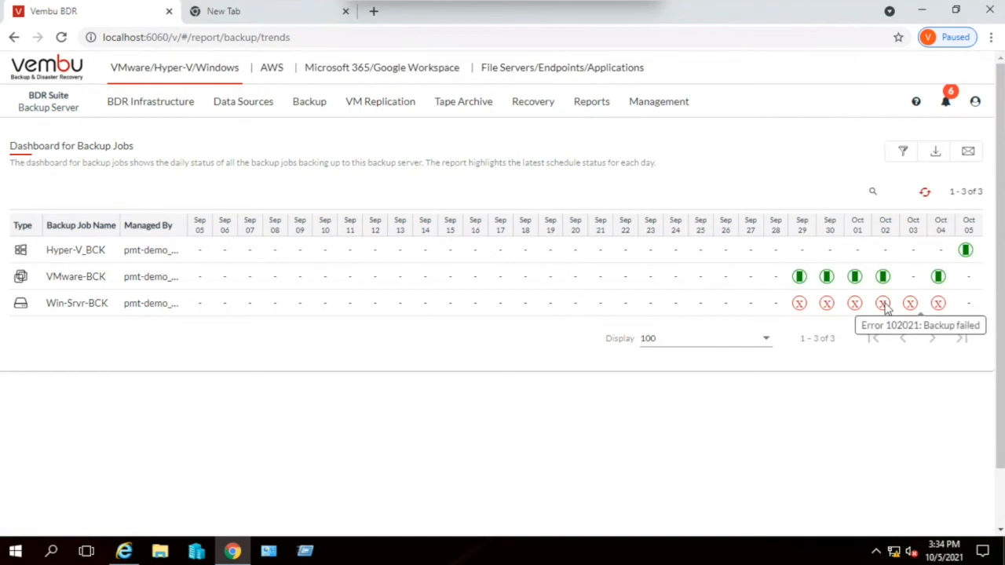
click(800, 305)
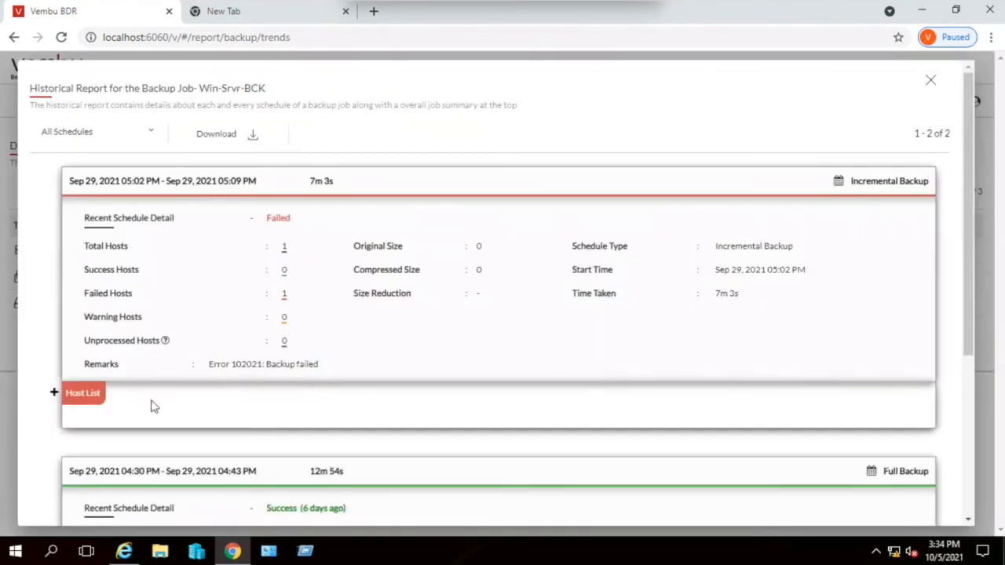
click(930, 80)
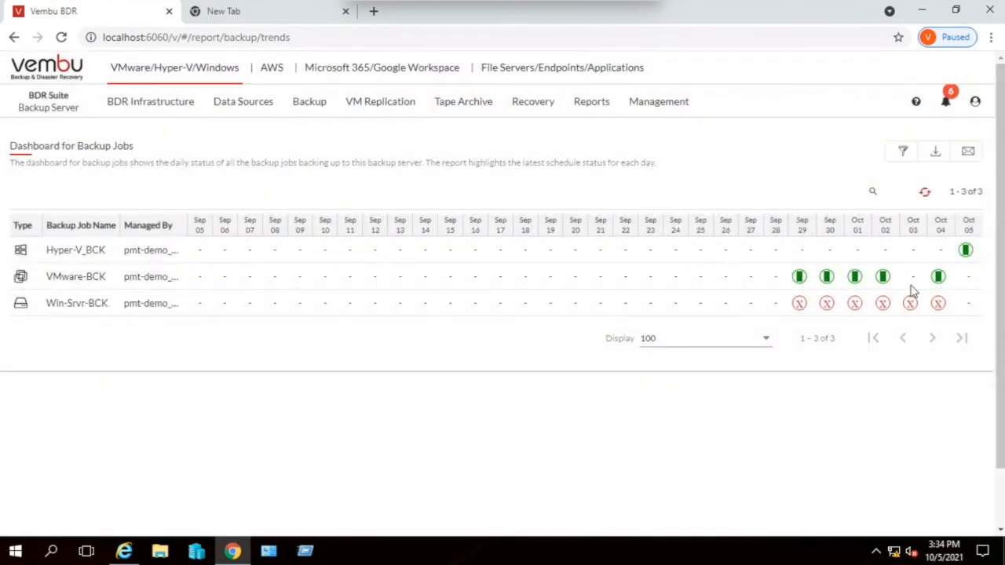
click(938, 277)
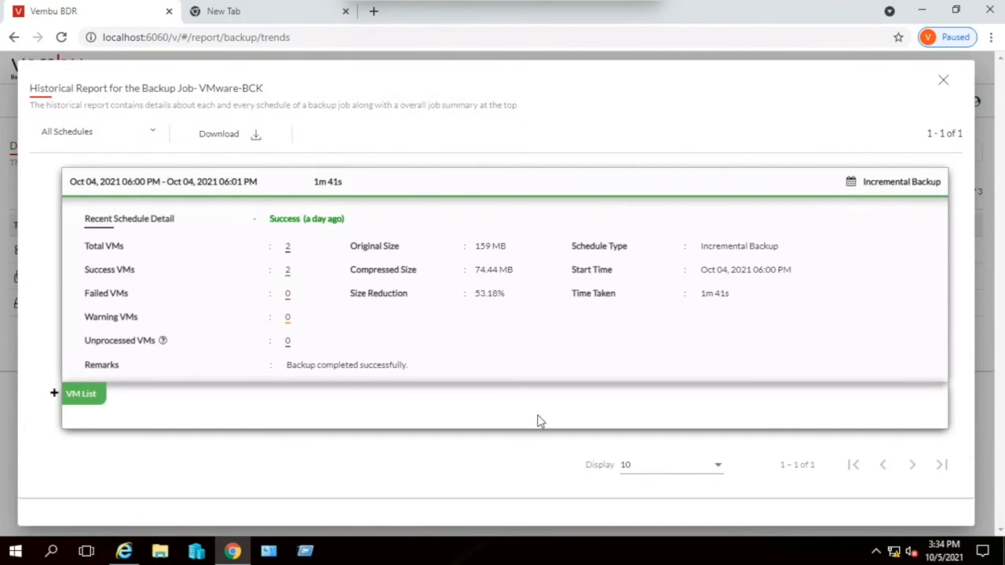
click(944, 81)
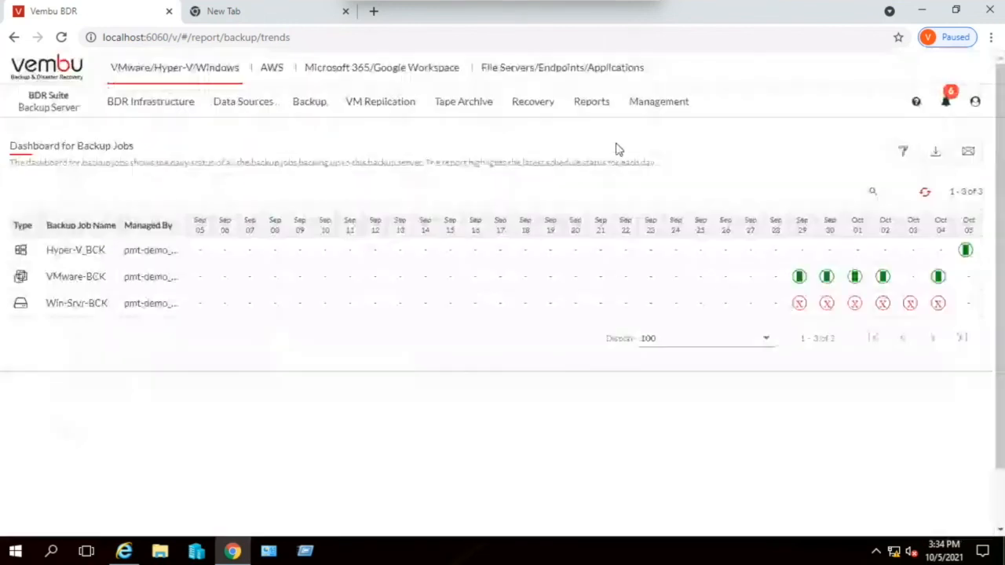
- Open the Host/VM backup dashboard and review the Sep 29 historical report of PM-Backup-Test02, closing it when done
click(591, 104)
mouse_move(605, 159)
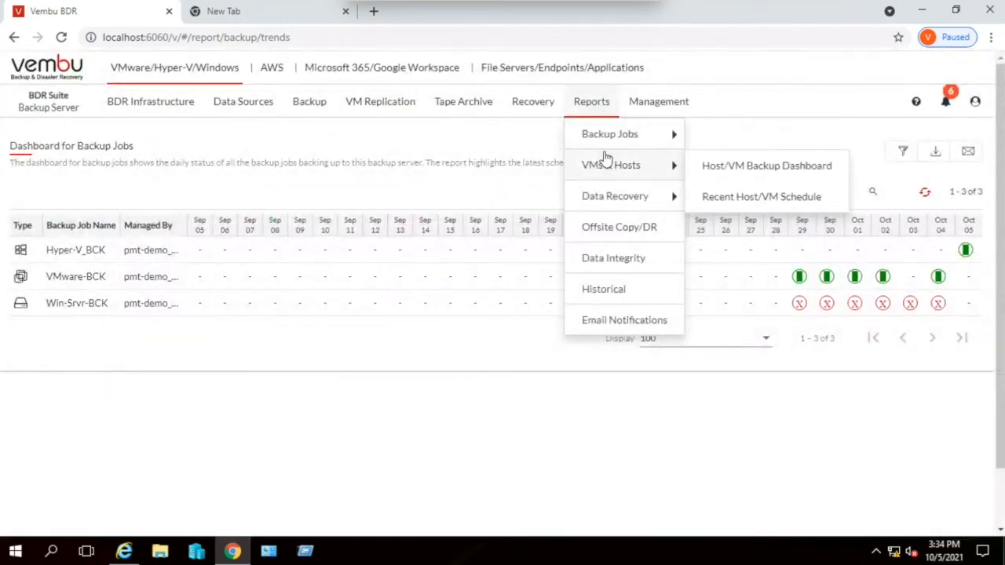
click(738, 170)
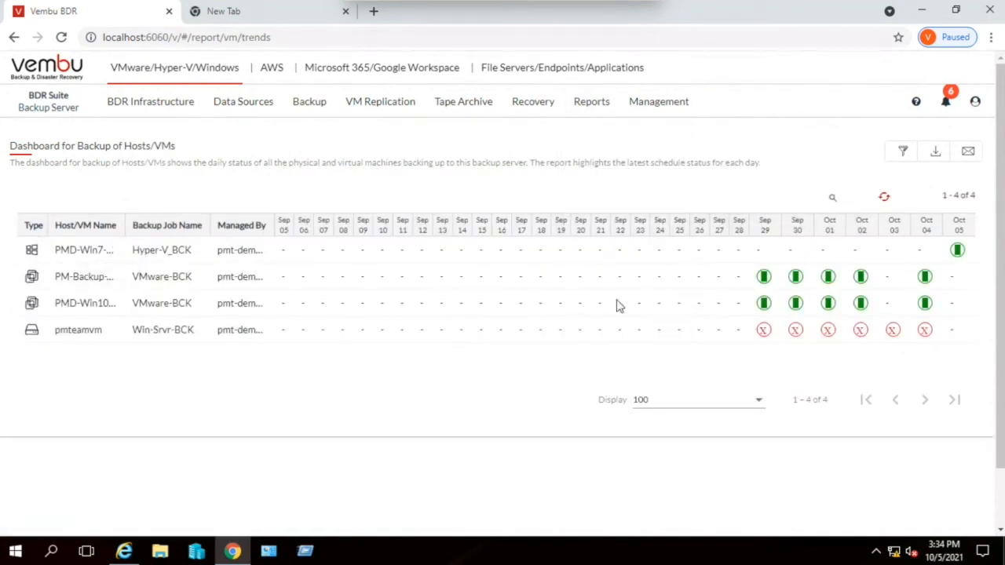
mouse_move(761, 281)
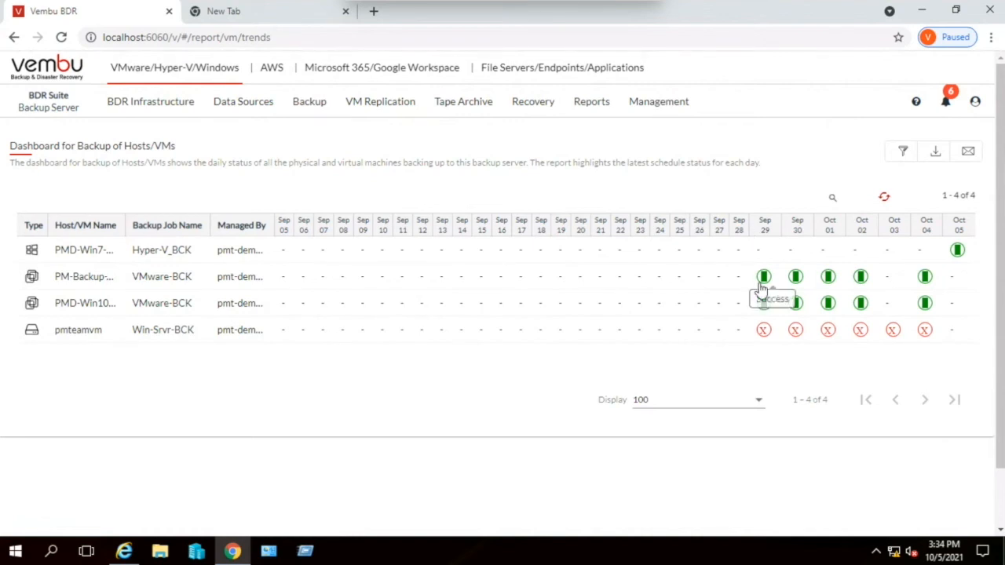
click(763, 278)
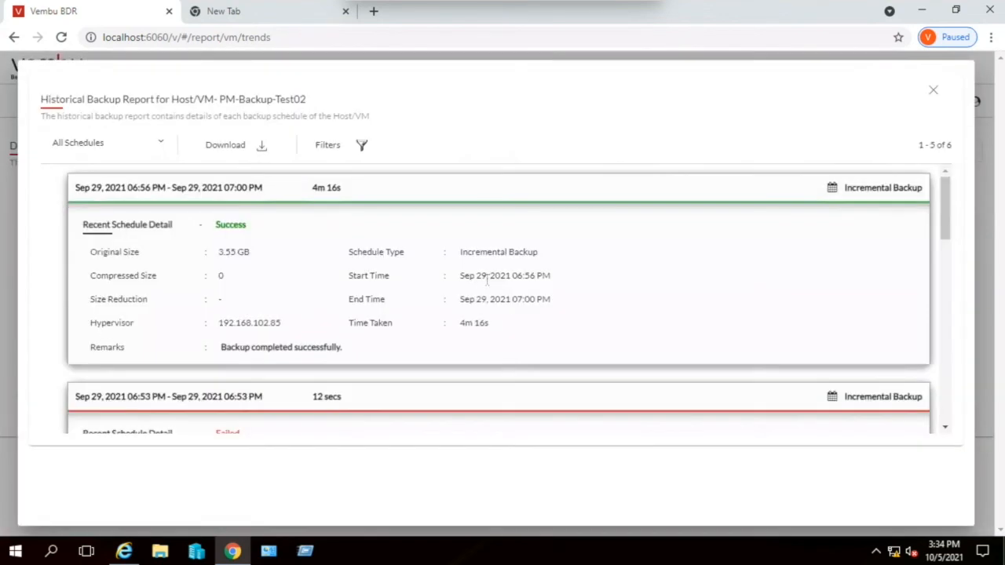
scroll(325, 325, down, 10)
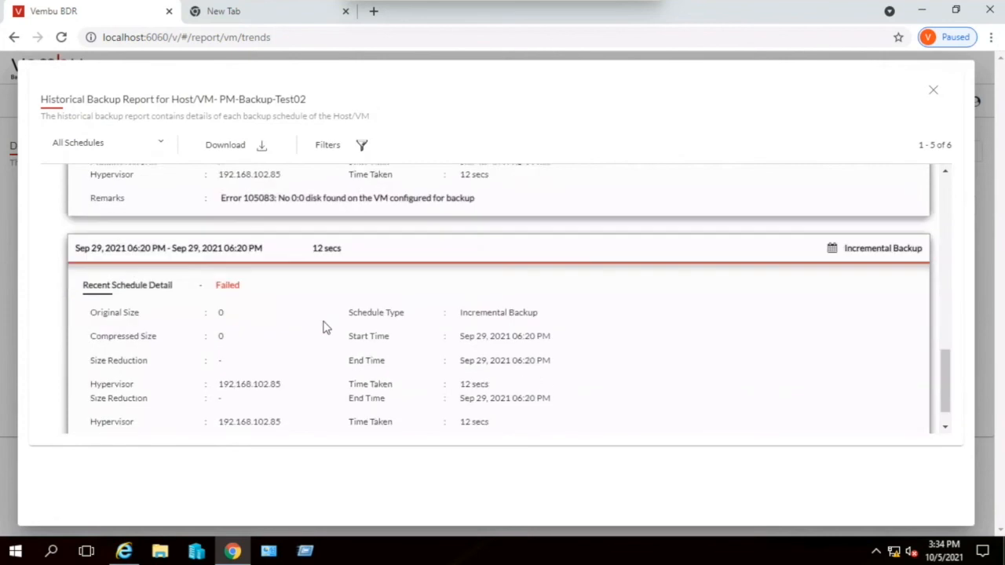
scroll(326, 323, up, 10)
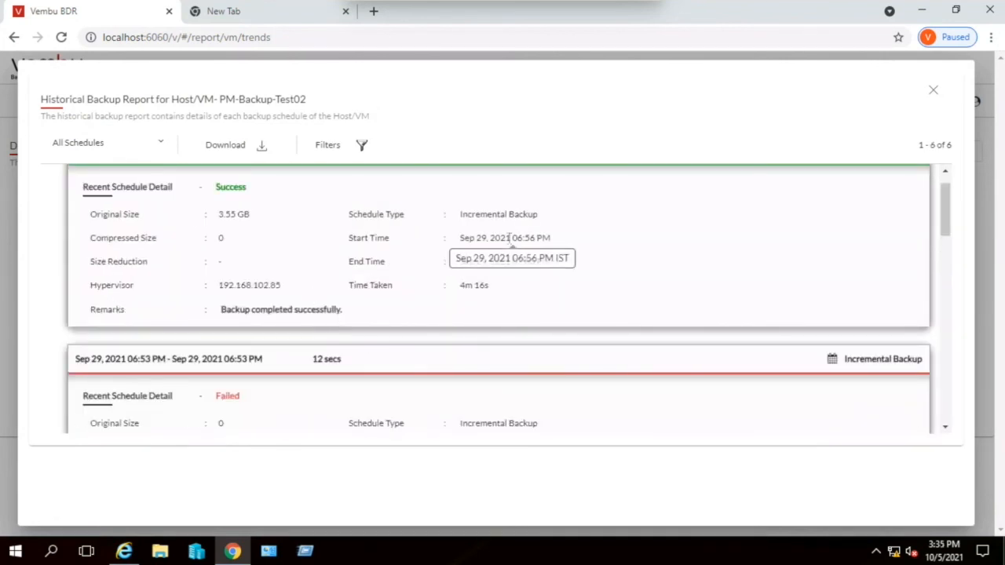
click(933, 91)
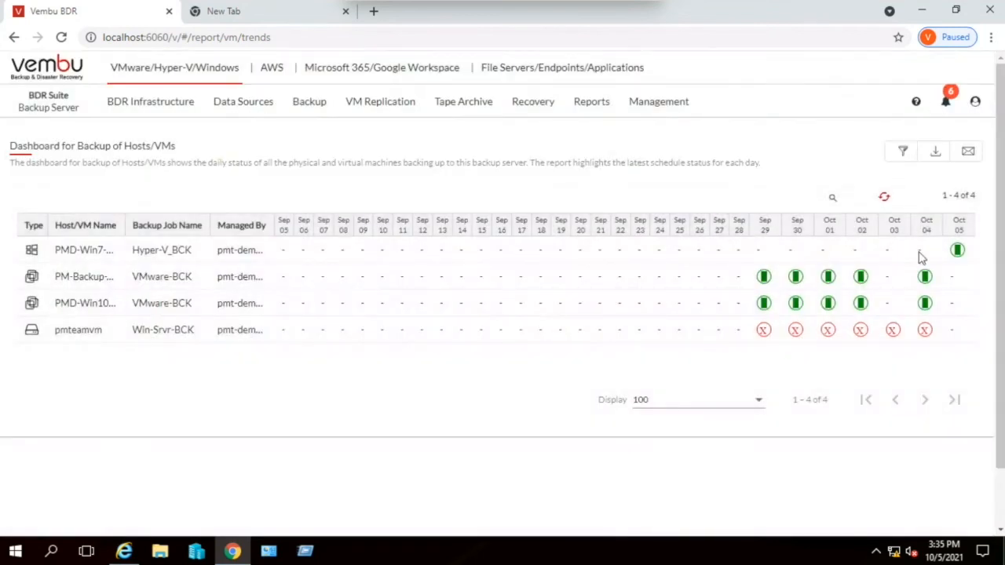
- Review the incremental and full backup entries in the Oct 05 historical report of PMD-Win7-PRO, and close the report
click(957, 249)
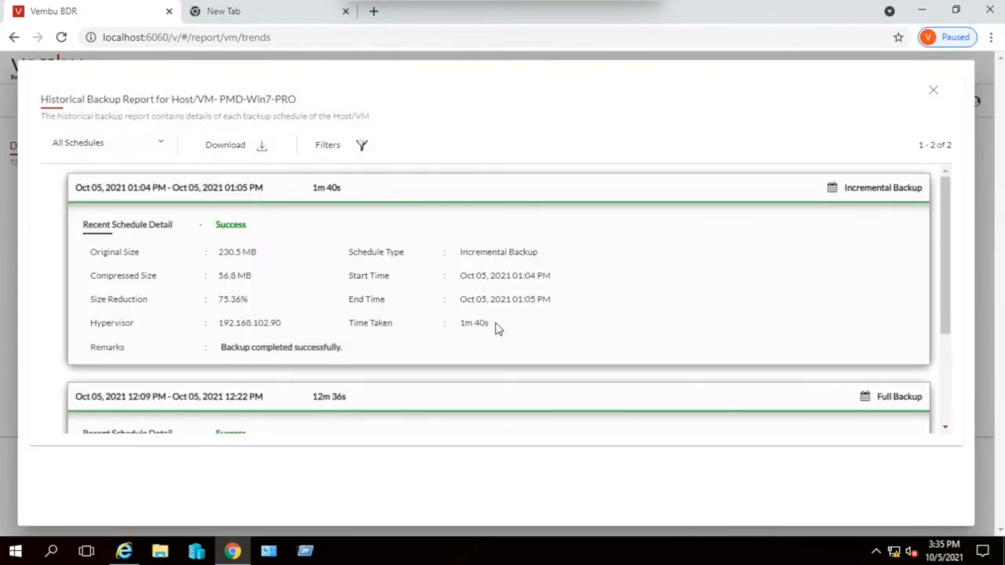
scroll(435, 335, down, 1)
scroll(438, 335, up, 1)
scroll(205, 301, down, 2)
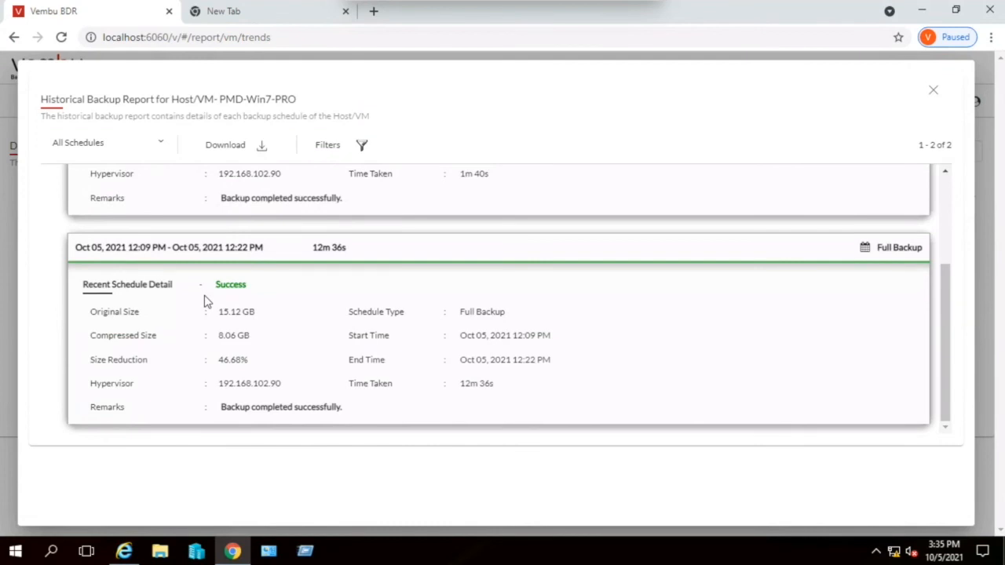
scroll(206, 301, up, 2)
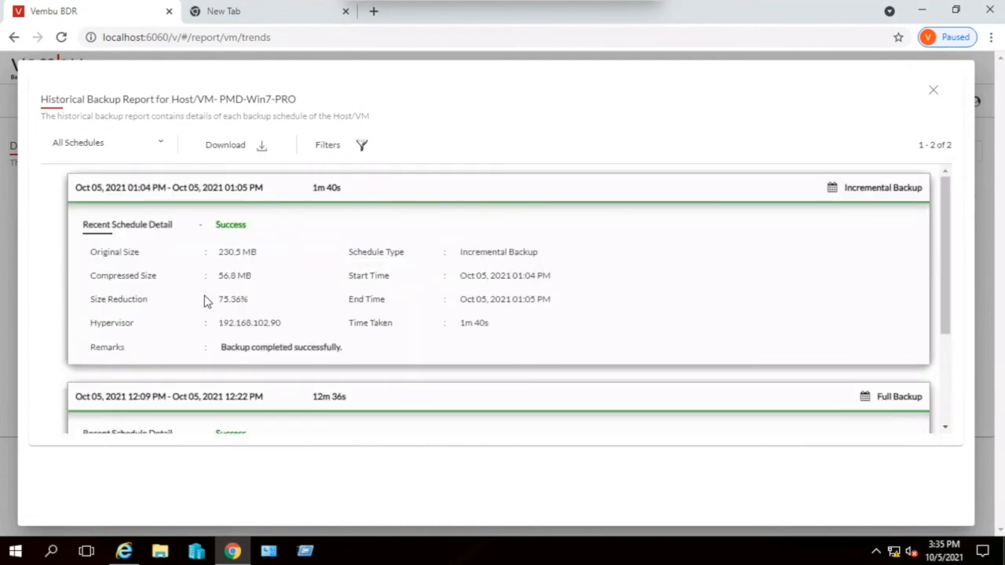
click(933, 92)
- Open the Offsite DR configuration and examine its server choice and additional settings
mouse_move(585, 105)
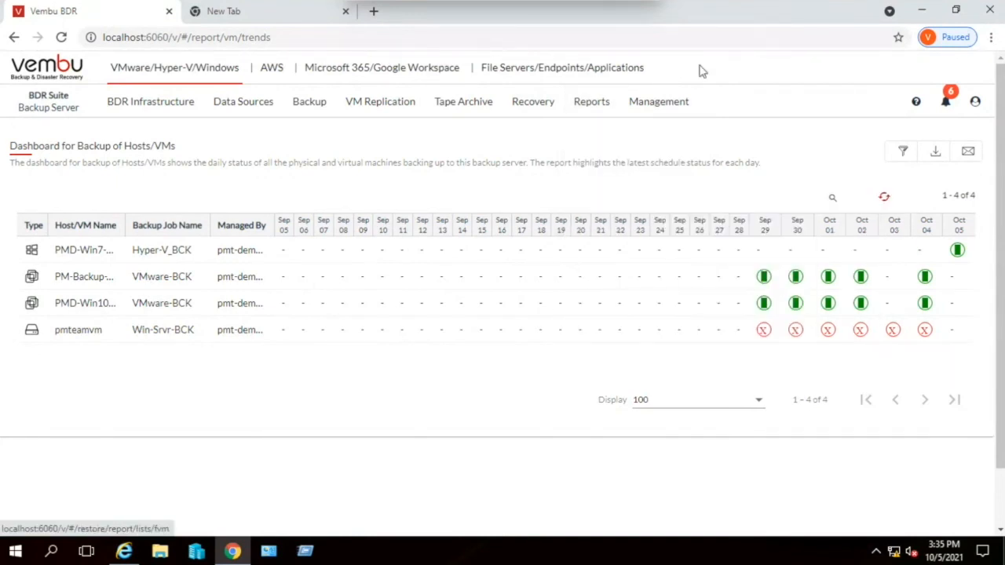
mouse_move(665, 105)
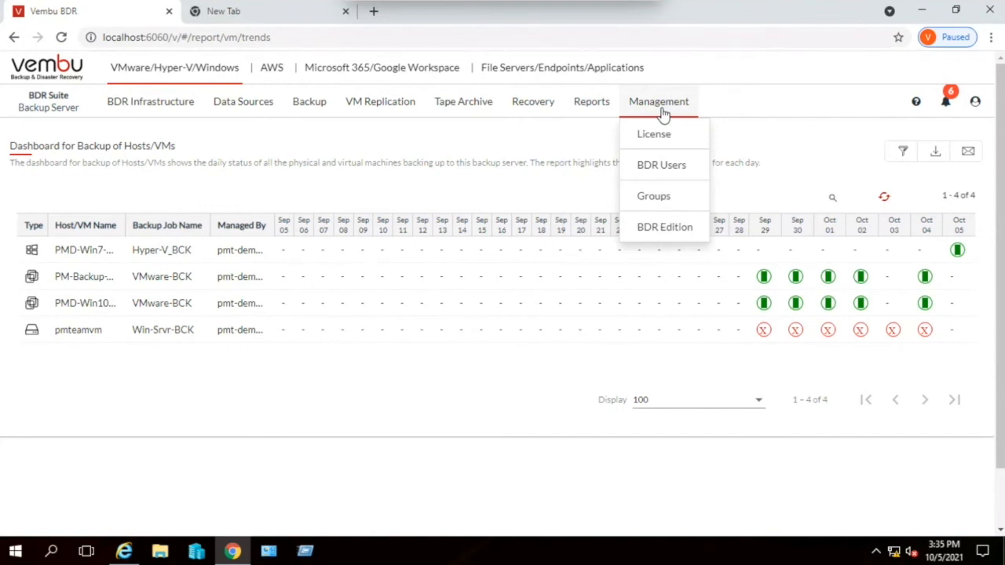
mouse_move(141, 143)
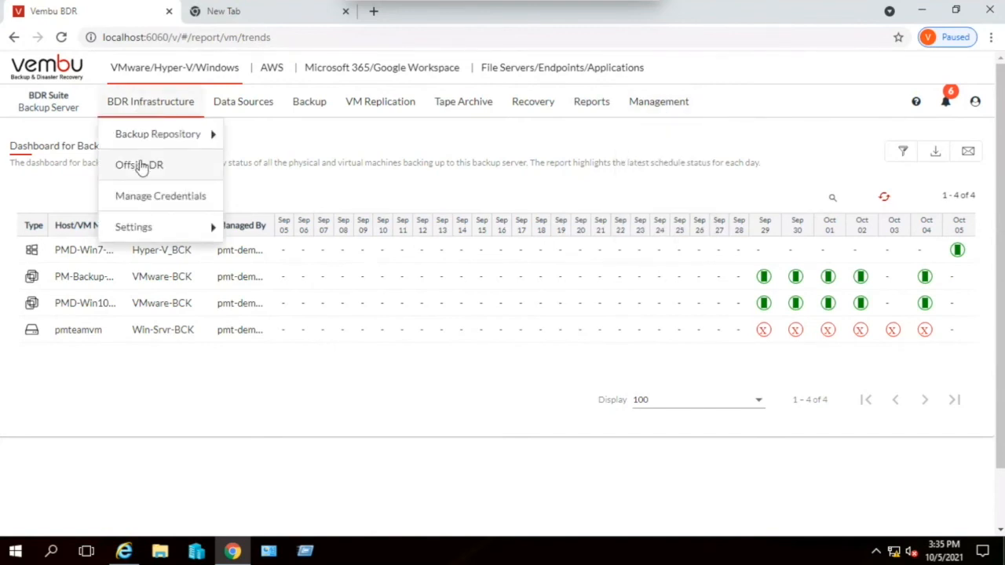
click(140, 163)
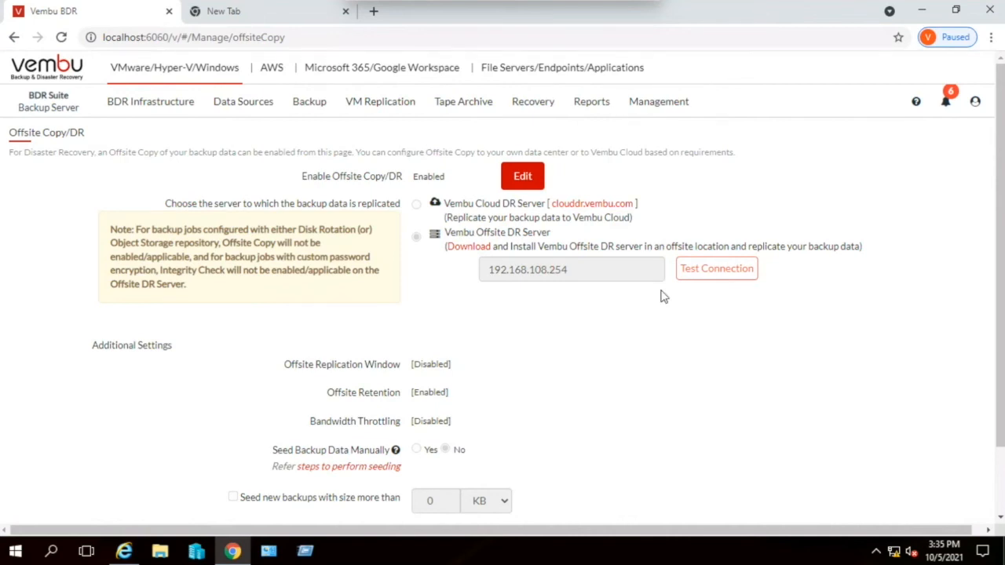
scroll(662, 296, down, 1)
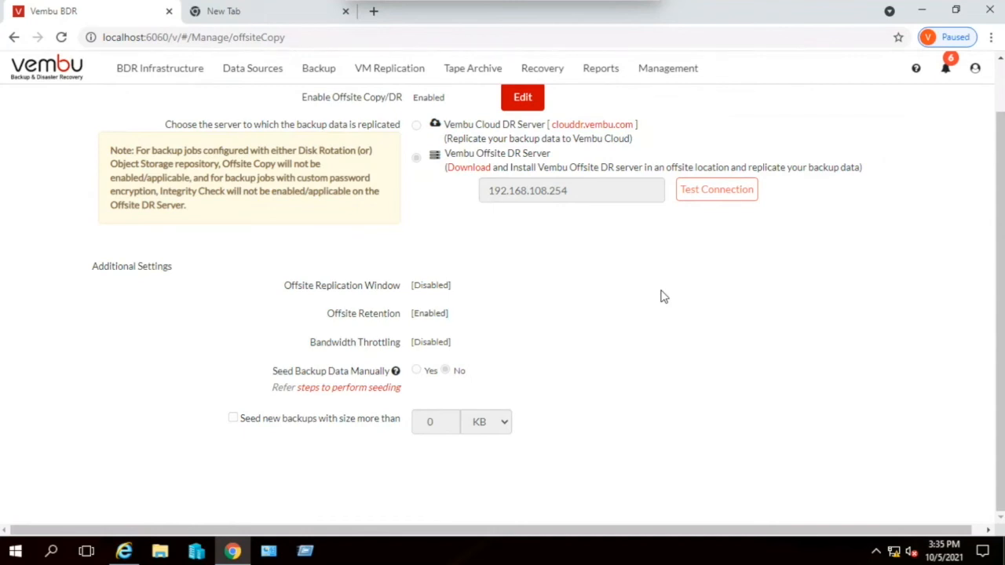
scroll(563, 324, up, 1)
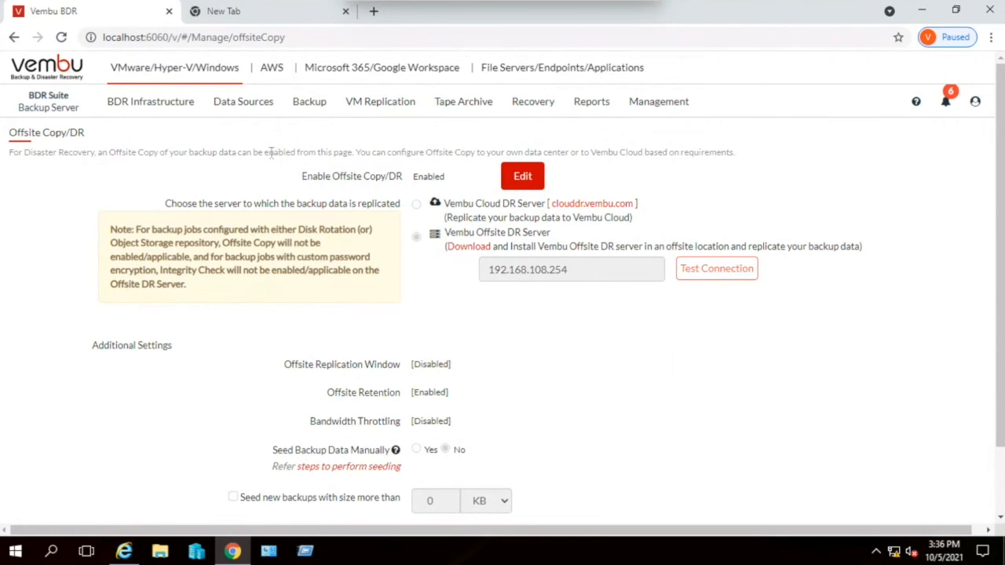
- Switch to the AWS backup section and open the page for adding and managing AWS accounts
click(272, 69)
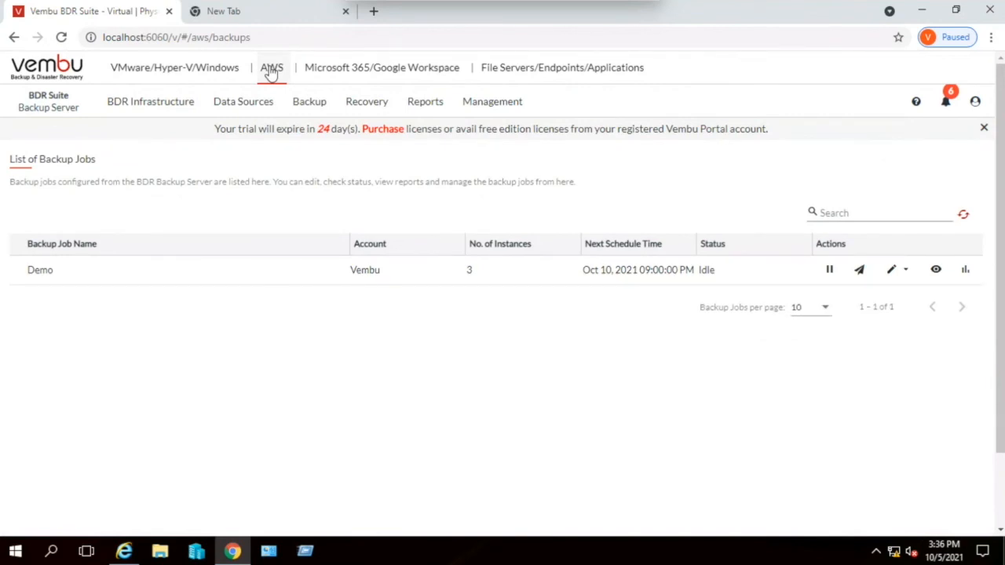
mouse_move(253, 101)
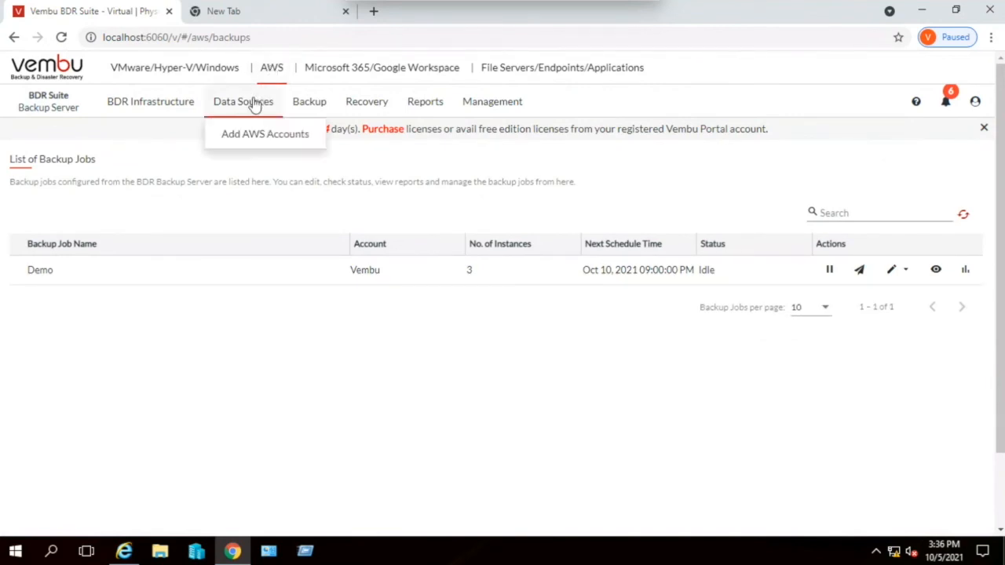
click(259, 135)
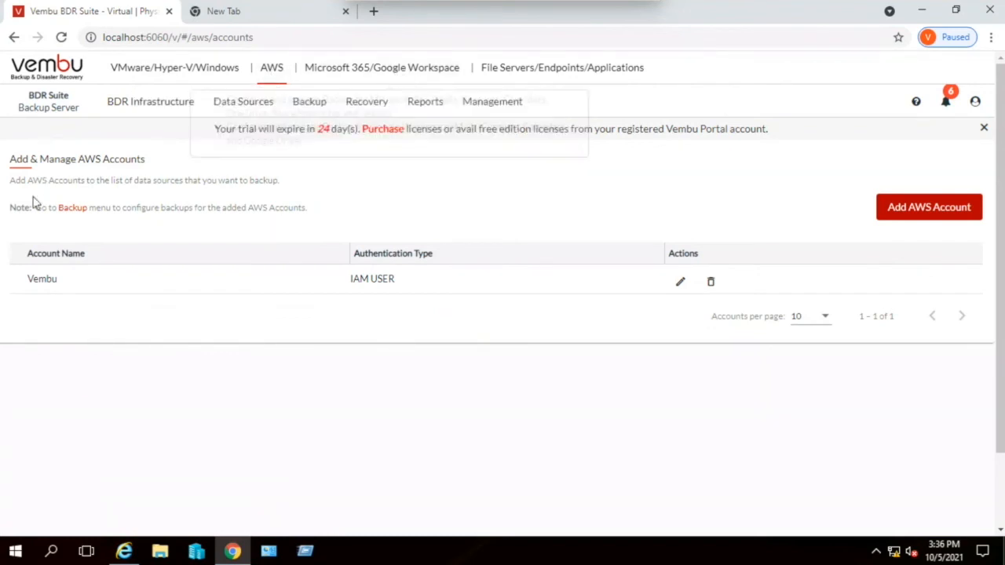
- Open the form for adding an AWS account, examine its access key fields and prerequisites, and close it without saving
click(902, 209)
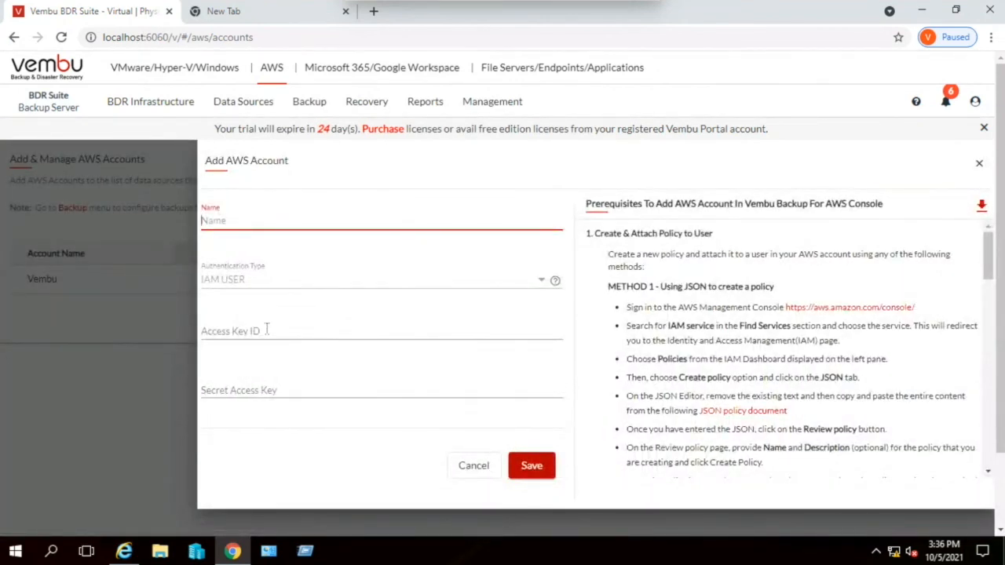
click(350, 385)
scroll(717, 325, down, 1)
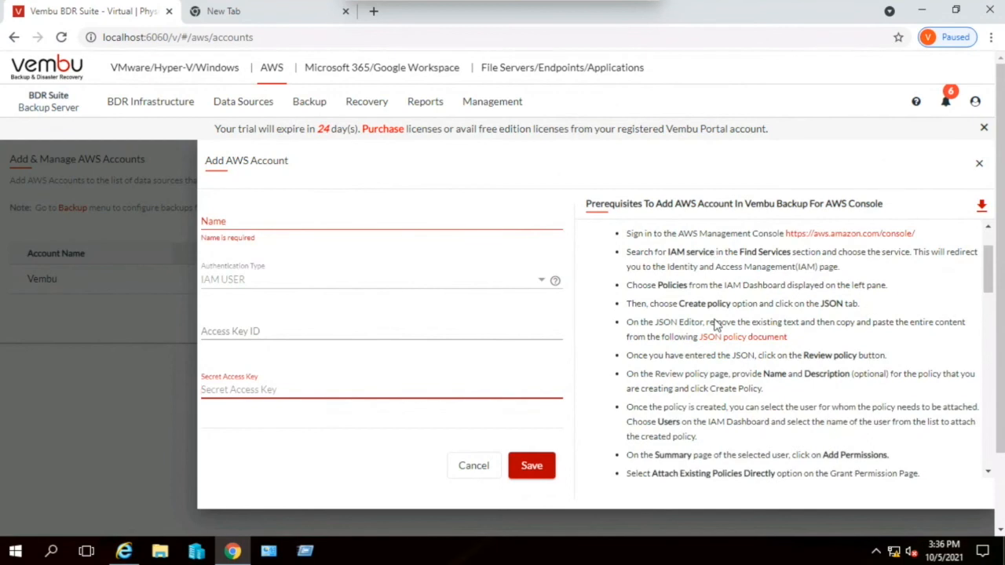
scroll(788, 325, down, 2)
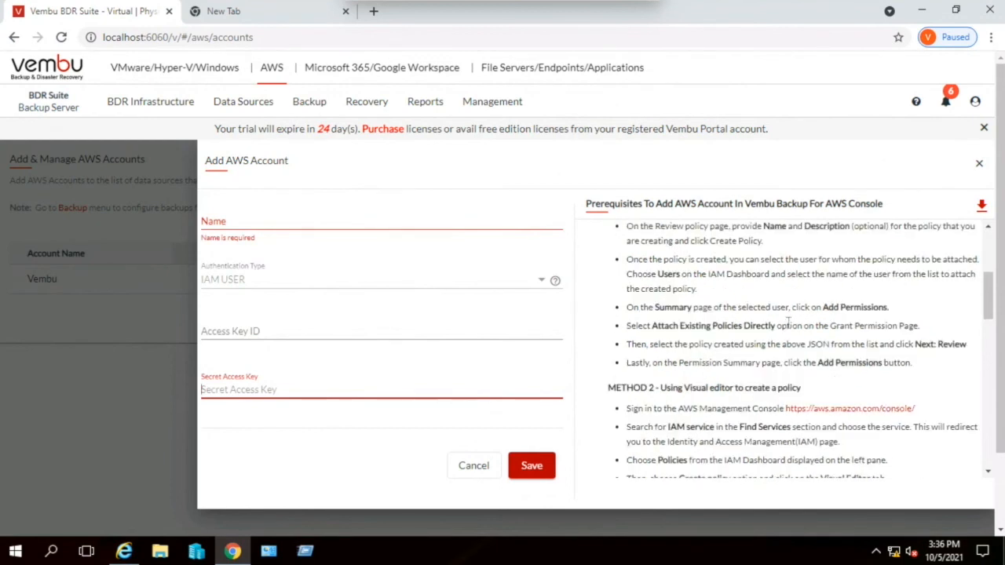
scroll(787, 323, up, 3)
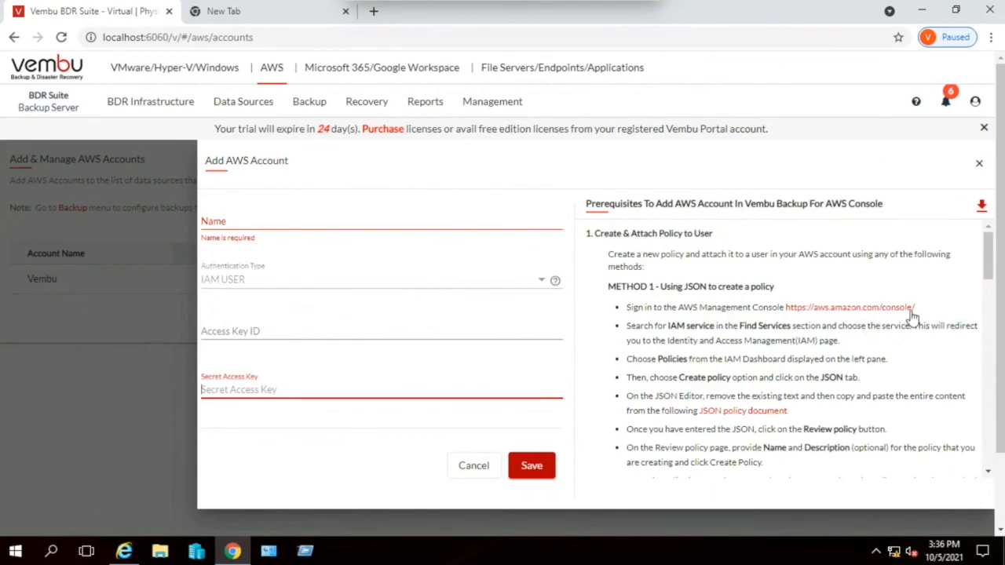
drag(986, 269, 980, 451)
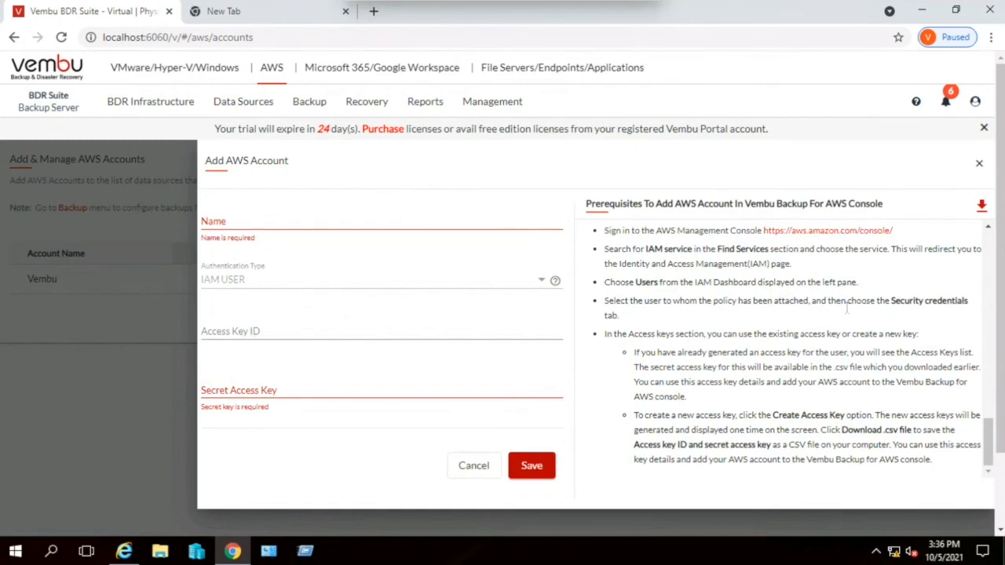
click(979, 165)
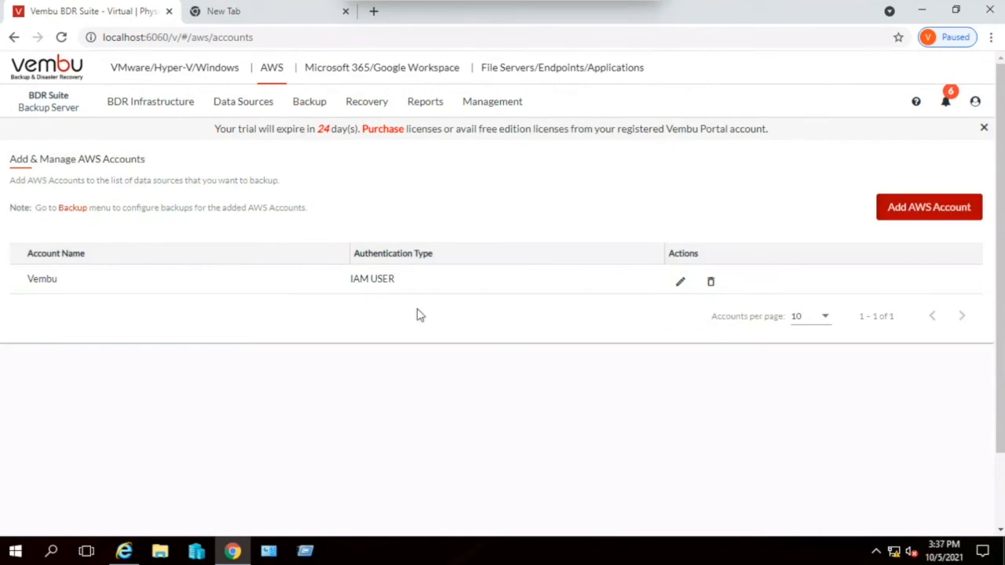
- Open the AWS backup configuration and list the Vembu account's instances, trying the US East (Ohio) and US East (N. Virginia) regions
mouse_move(310, 102)
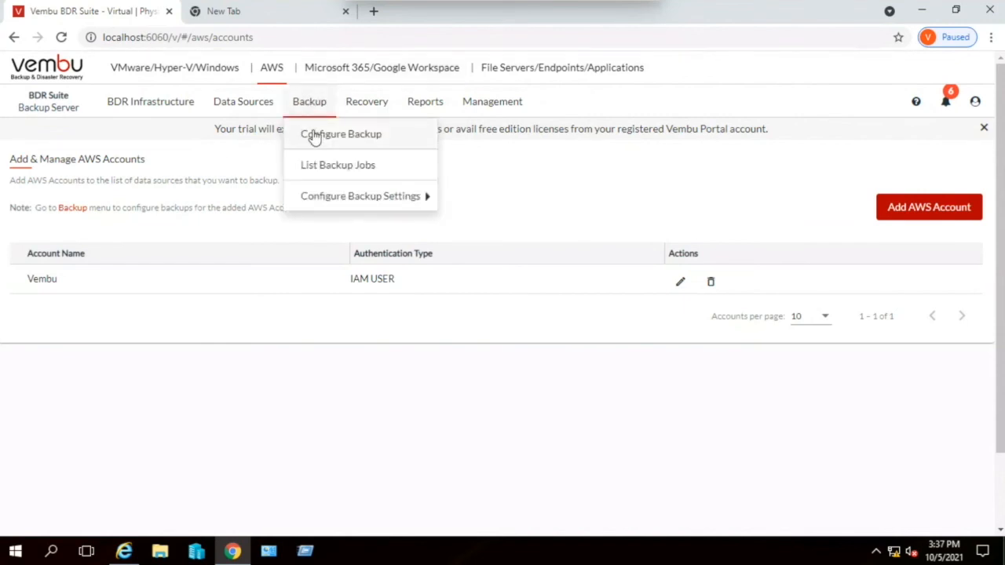
click(312, 135)
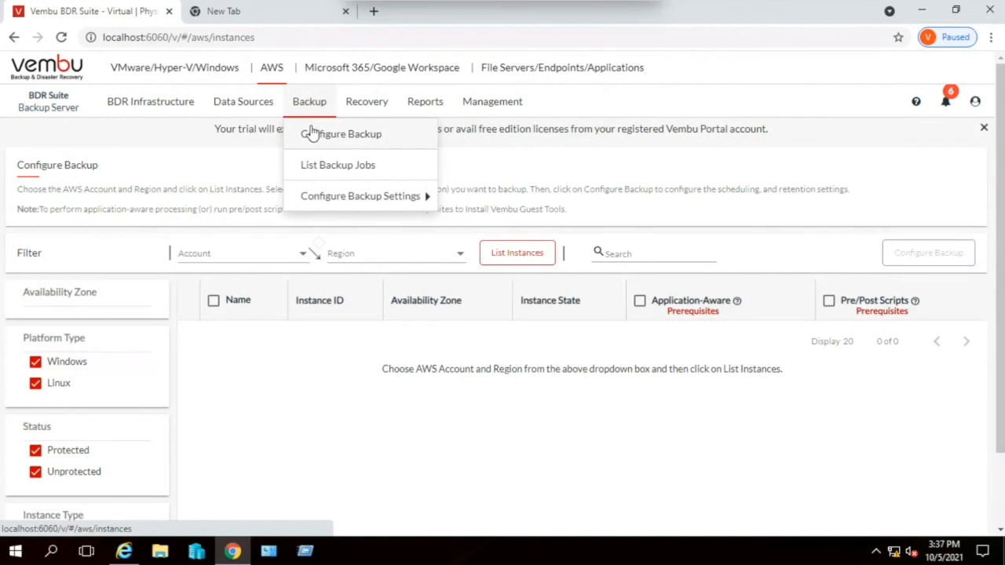
click(258, 260)
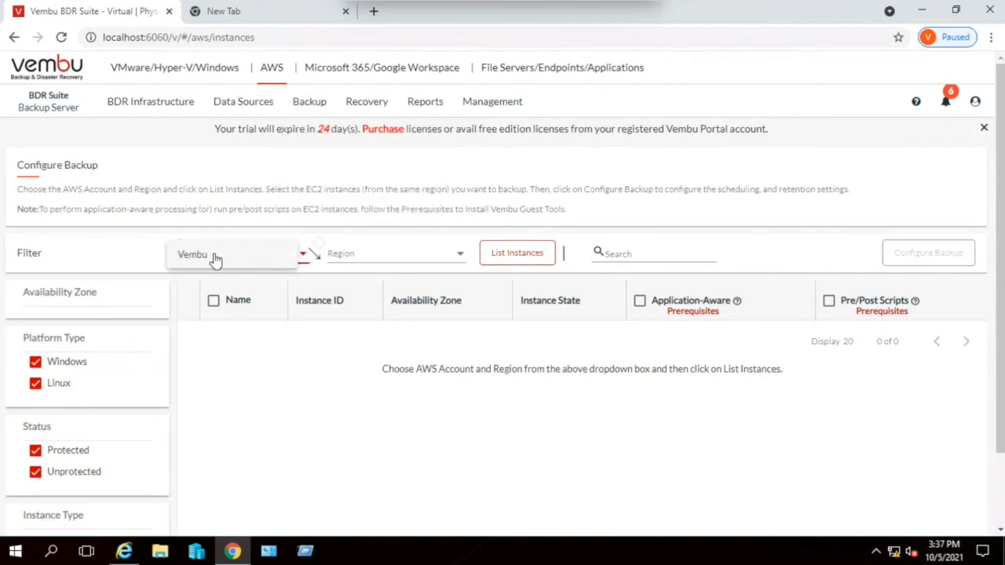
click(216, 258)
click(402, 254)
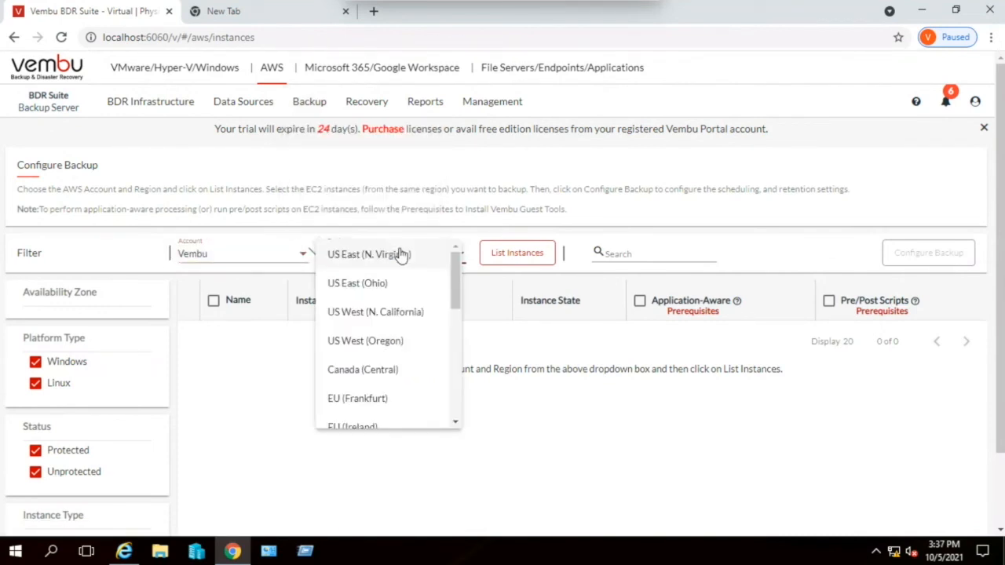
click(394, 289)
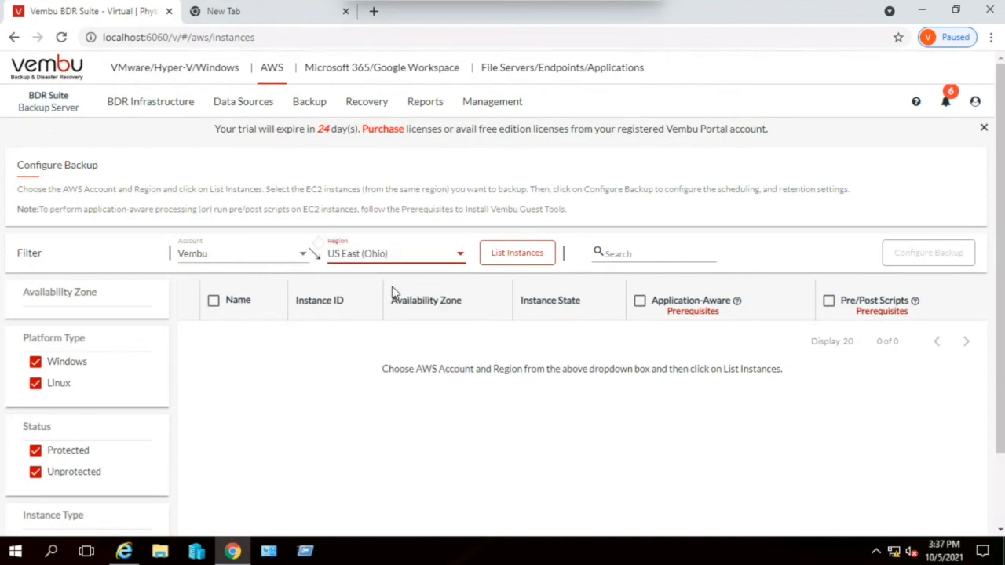
click(524, 256)
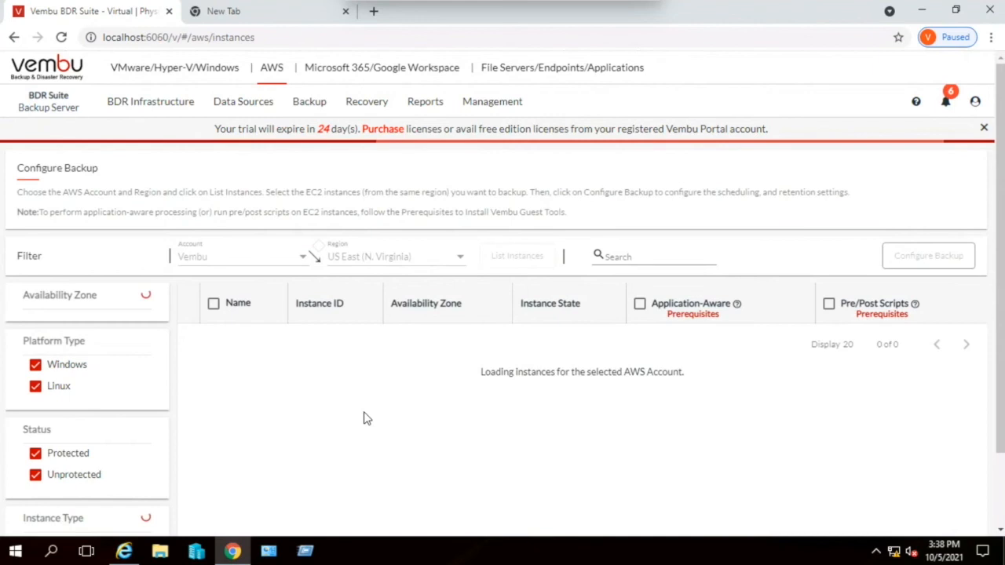
scroll(364, 417, down, 2)
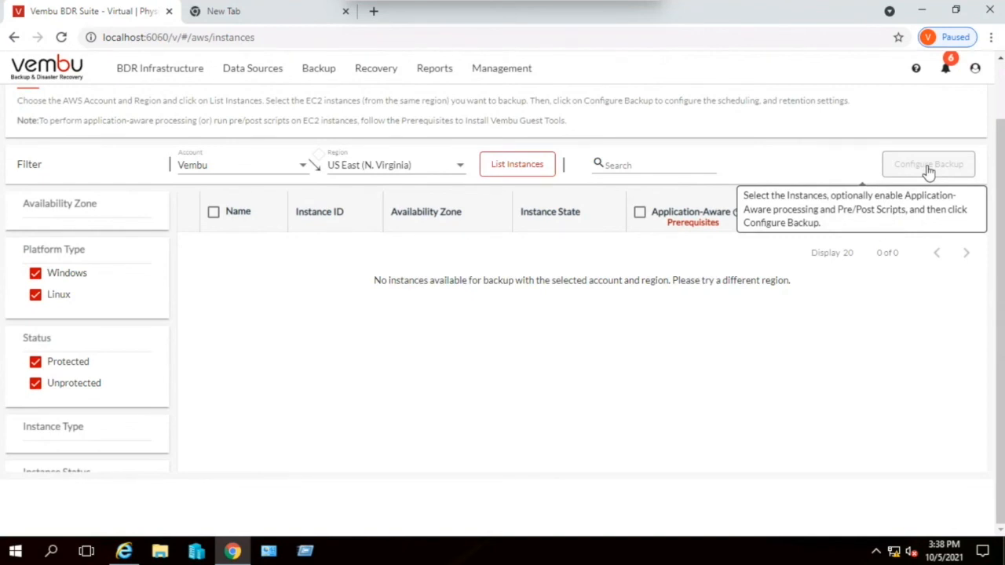
- Look through the available AWS regions and choose US West (N. California) as the instance filter
click(408, 164)
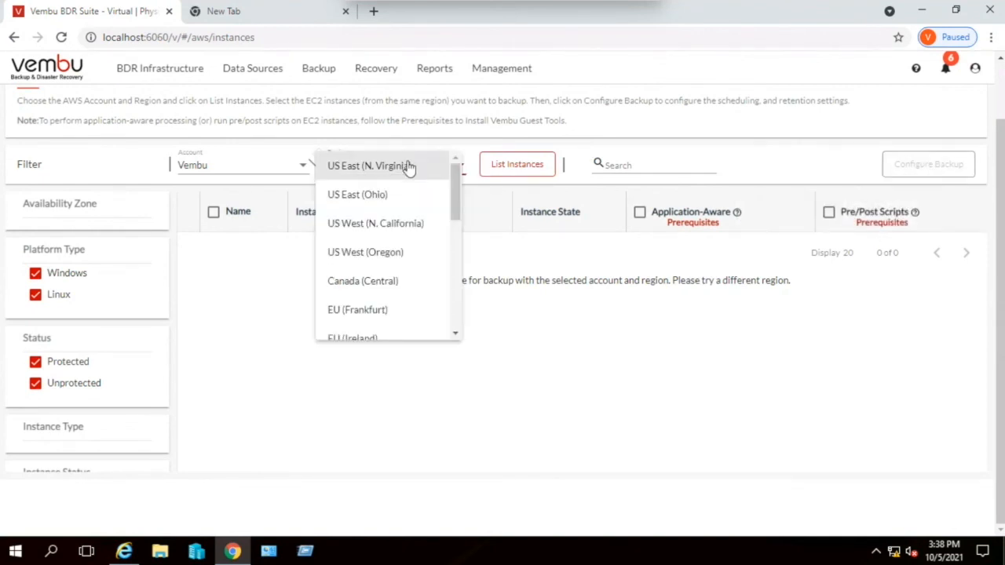
scroll(403, 238, down, 5)
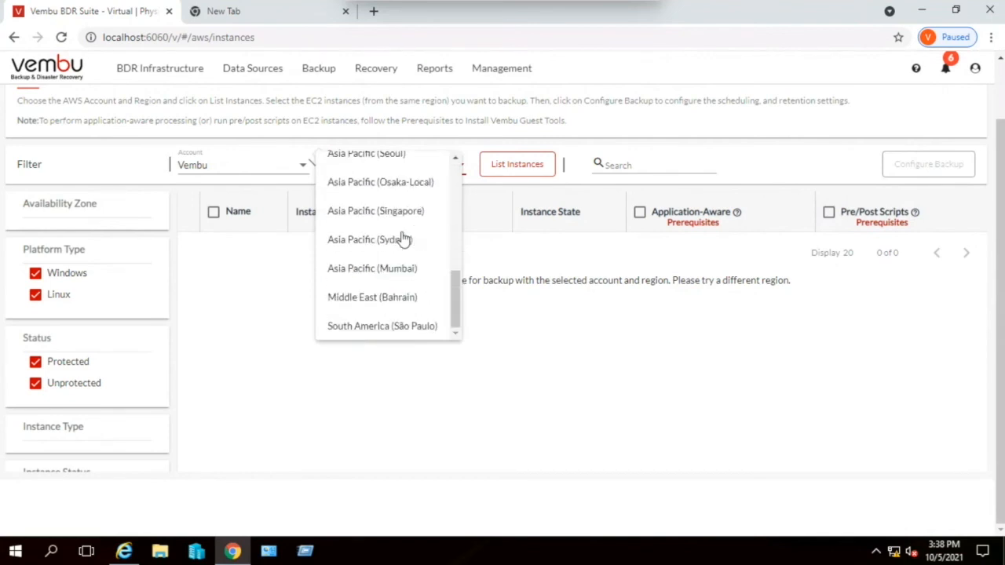
scroll(403, 237, up, 3)
scroll(403, 238, up, 2)
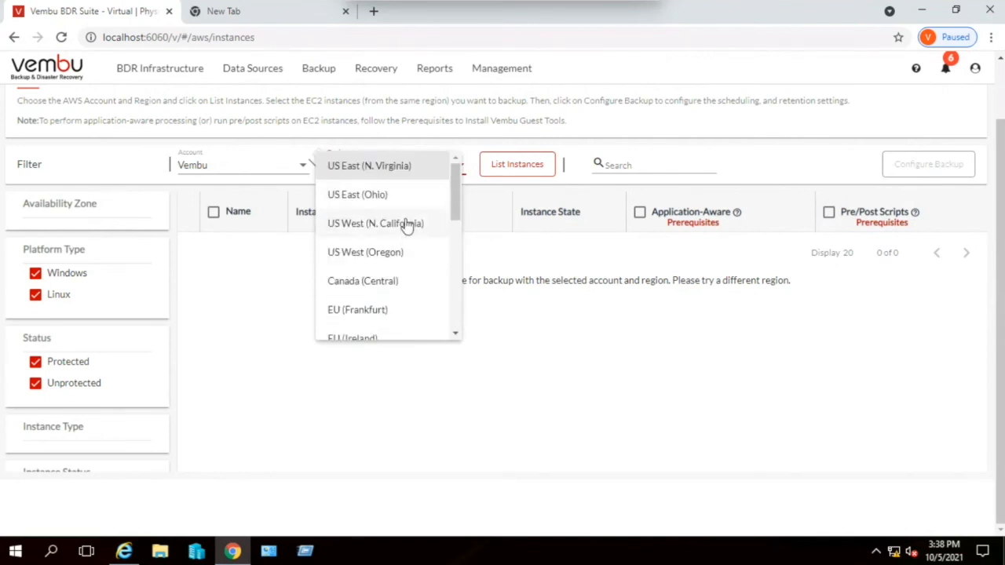
click(385, 224)
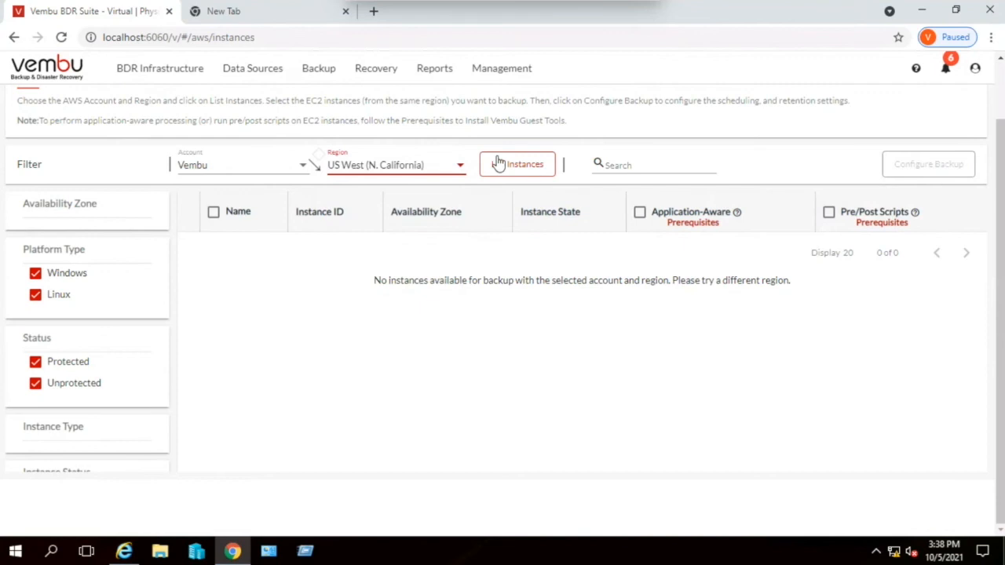
- Switch to the Microsoft 365/Google Workspace section, discarding the unsaved AWS backup configuration
scroll(394, 316, up, 2)
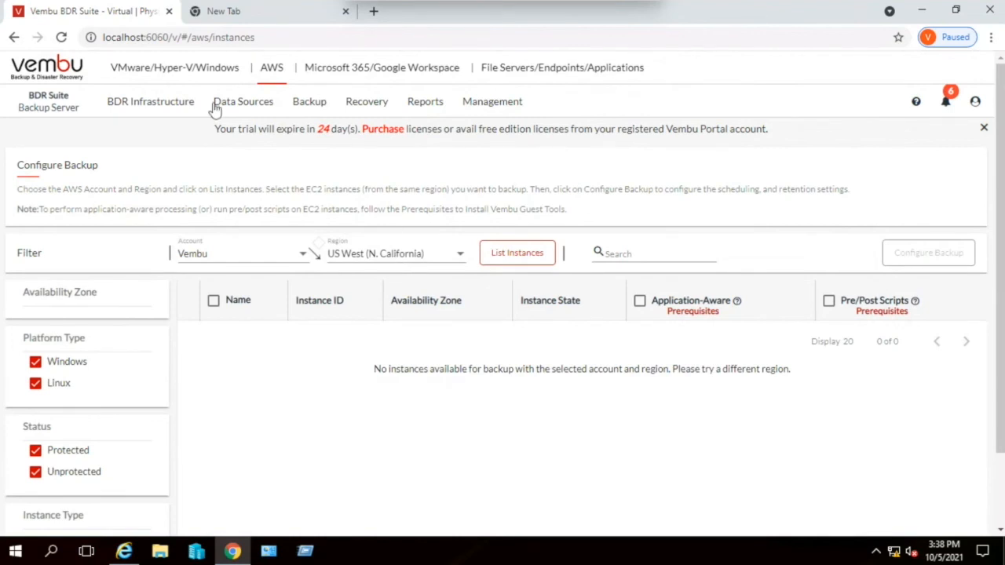
click(365, 70)
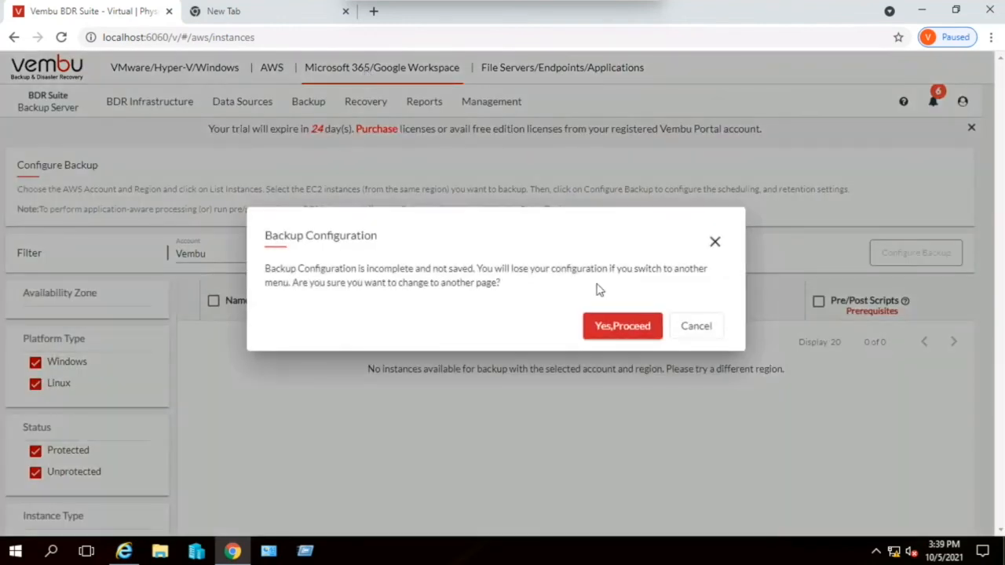
click(616, 326)
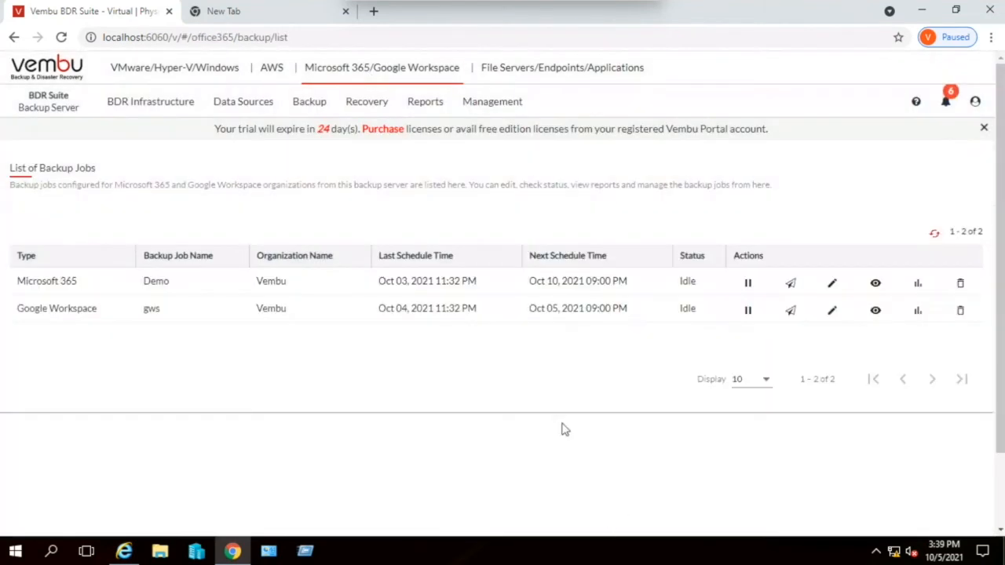
- Open the form for adding a Microsoft 365 organization and examine its credential fields and the Azure application registration steps
mouse_move(247, 105)
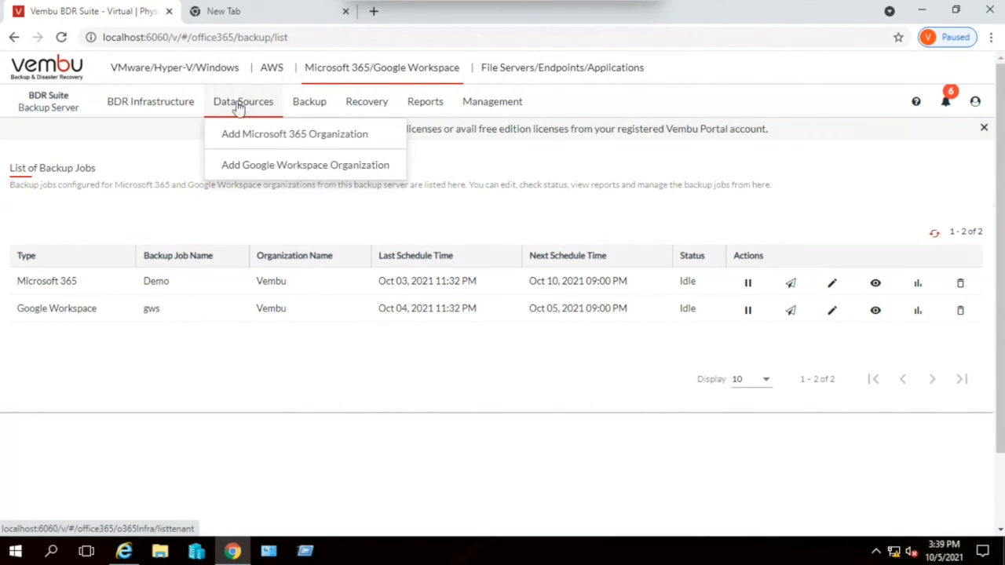
click(264, 138)
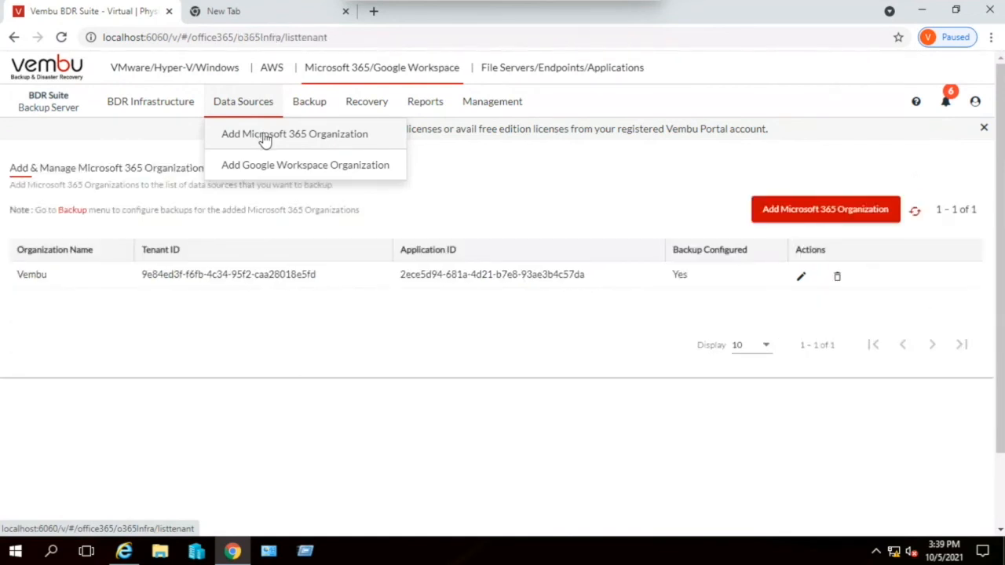
click(814, 213)
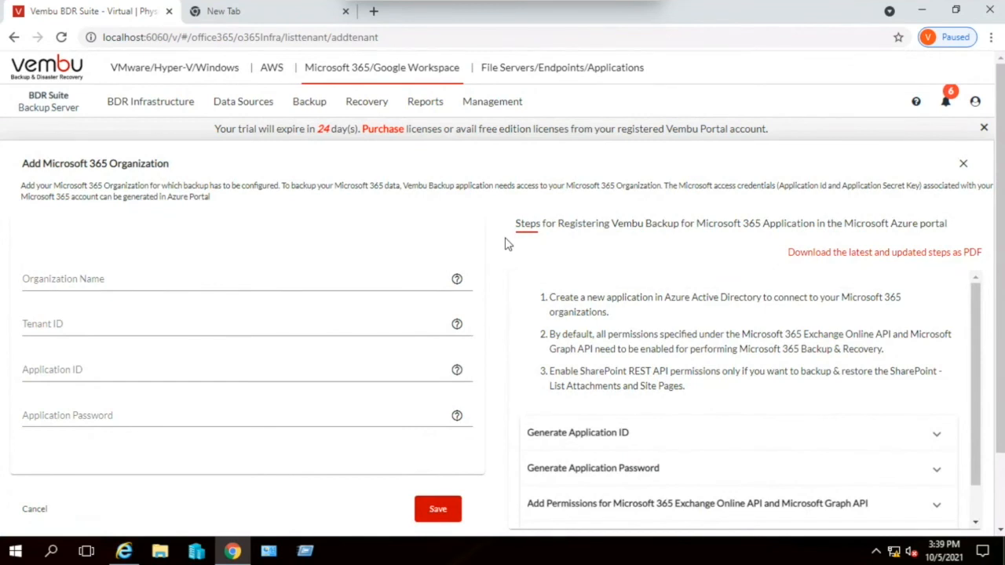
click(65, 276)
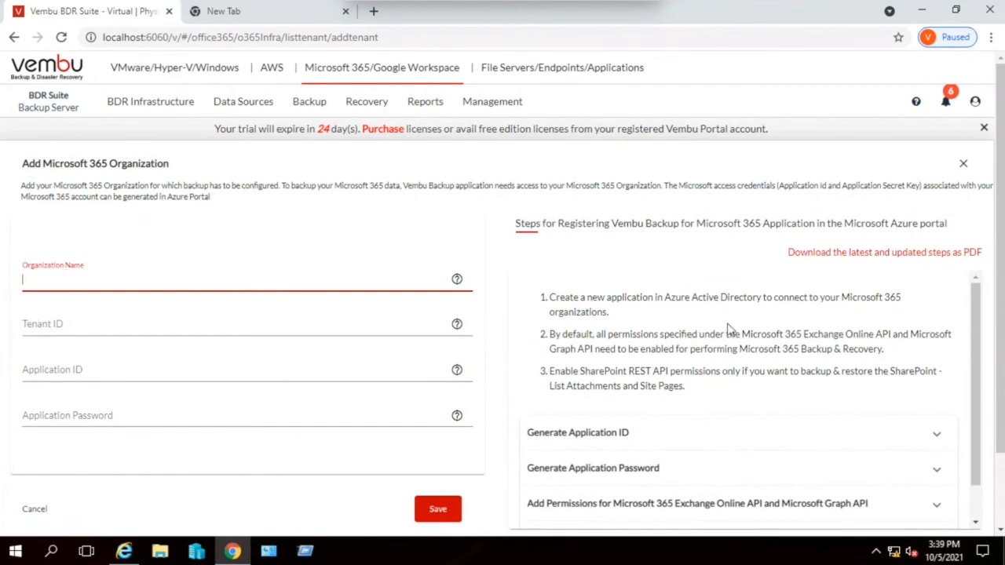
scroll(817, 322, down, 1)
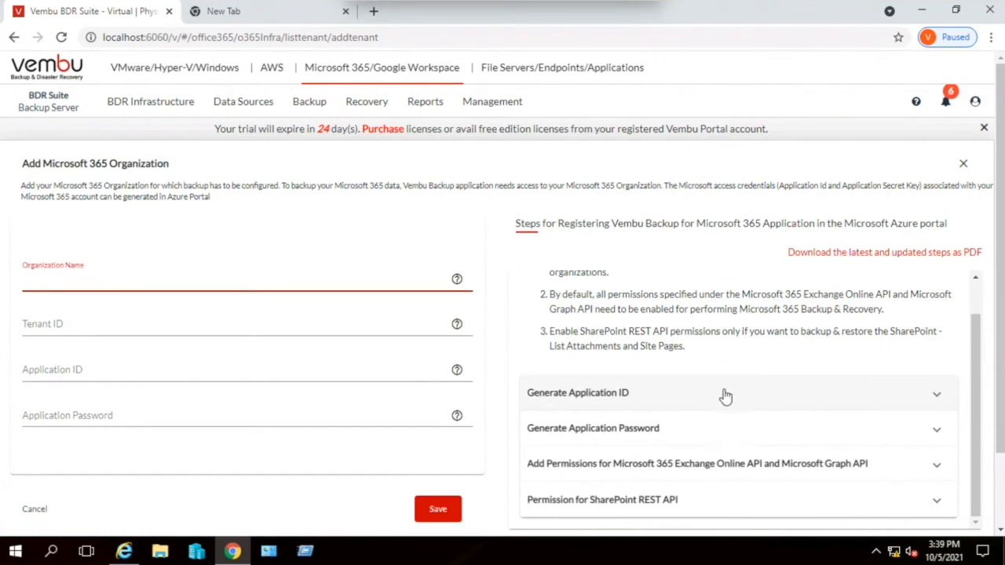
scroll(725, 397, down, 1)
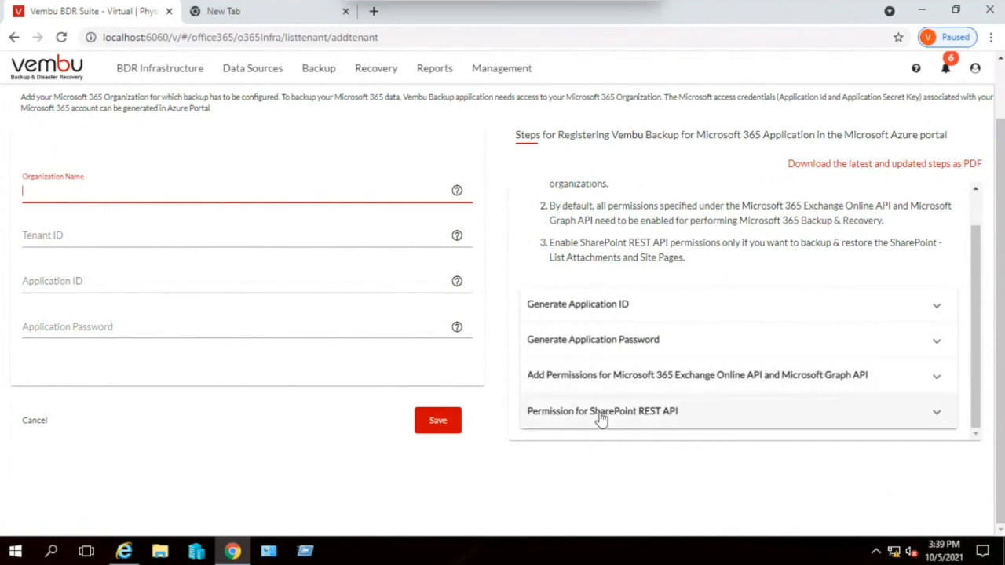
click(81, 238)
click(88, 281)
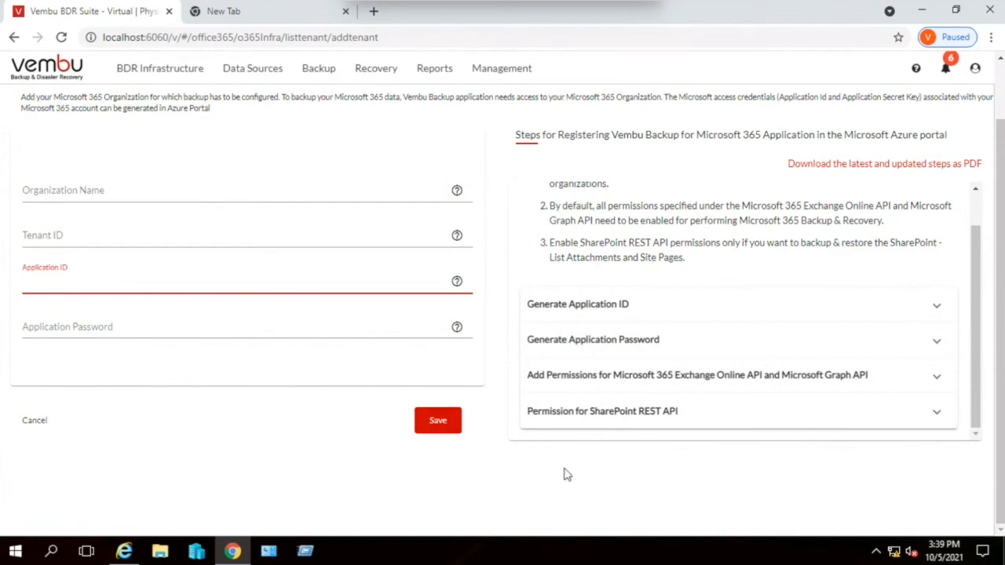
scroll(565, 474, up, 2)
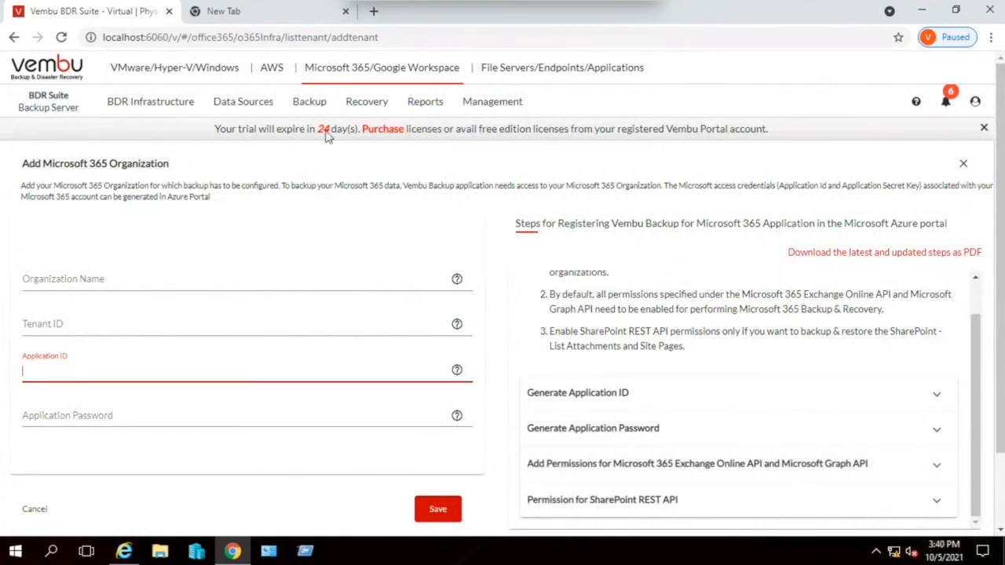
- Start a Microsoft 365 backup job named Testuser, described as Demo backup, on the Scale-Out_STG repository and proceed to organization selection
mouse_move(311, 107)
mouse_move(332, 138)
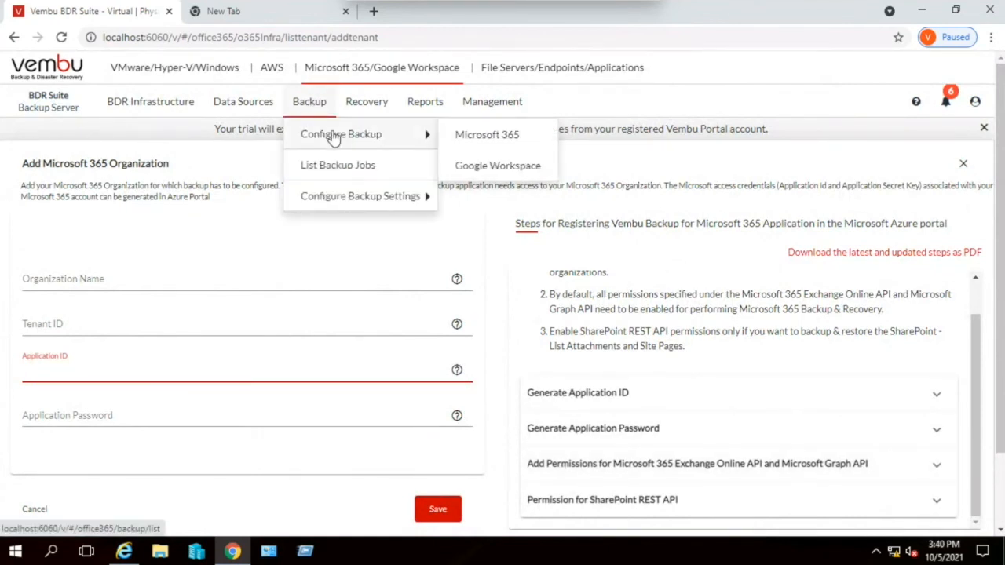
click(488, 138)
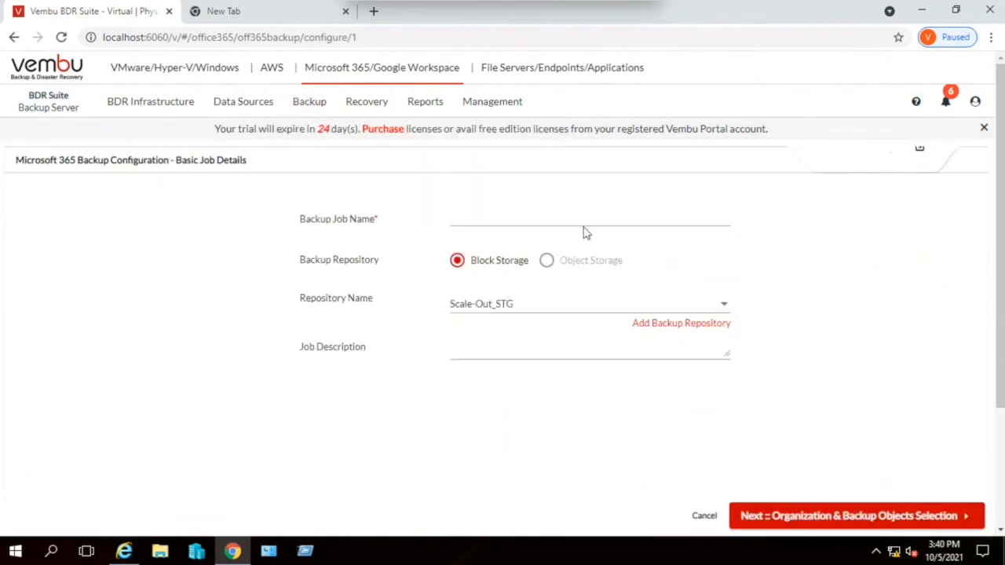
click(521, 218)
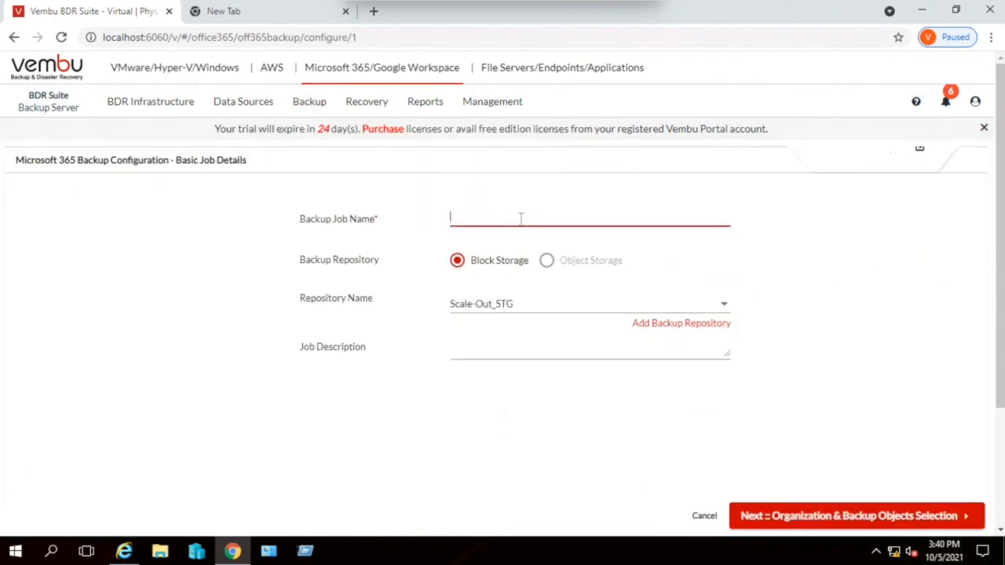
text(Testuser)
click(483, 357)
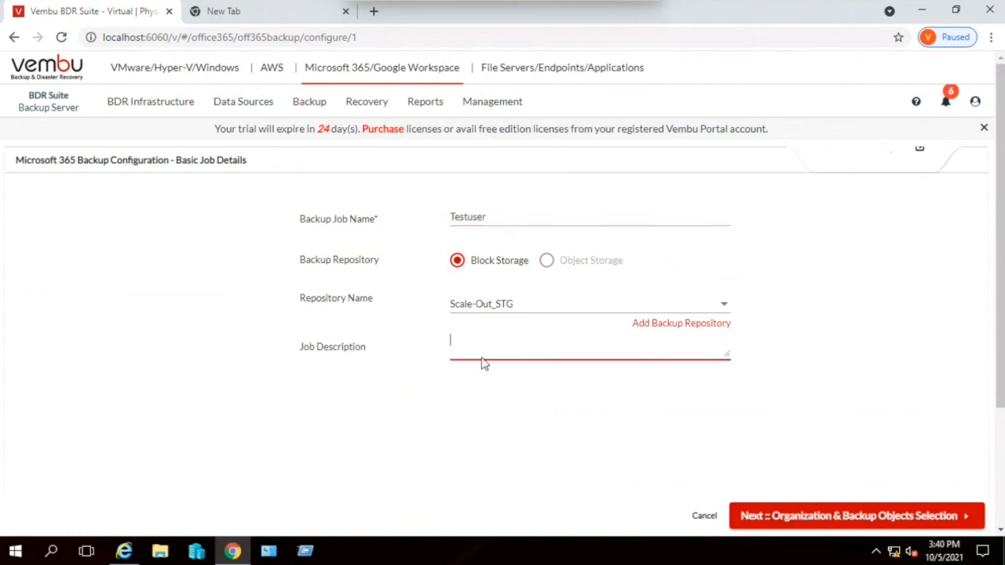
click(851, 515)
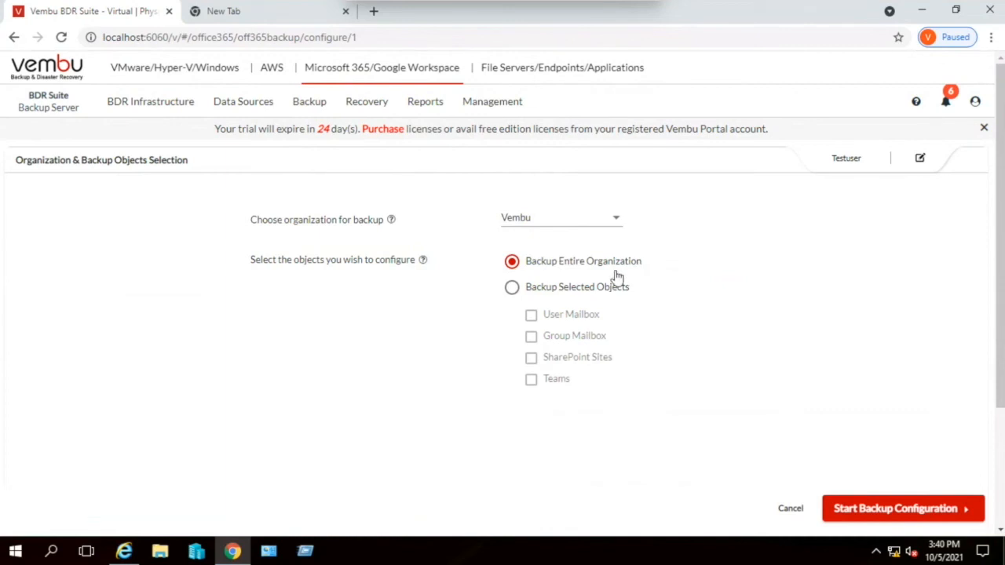
- Try the selected-objects option, settle on backing up the entire Vembu organization, and start the backup configuration
click(571, 289)
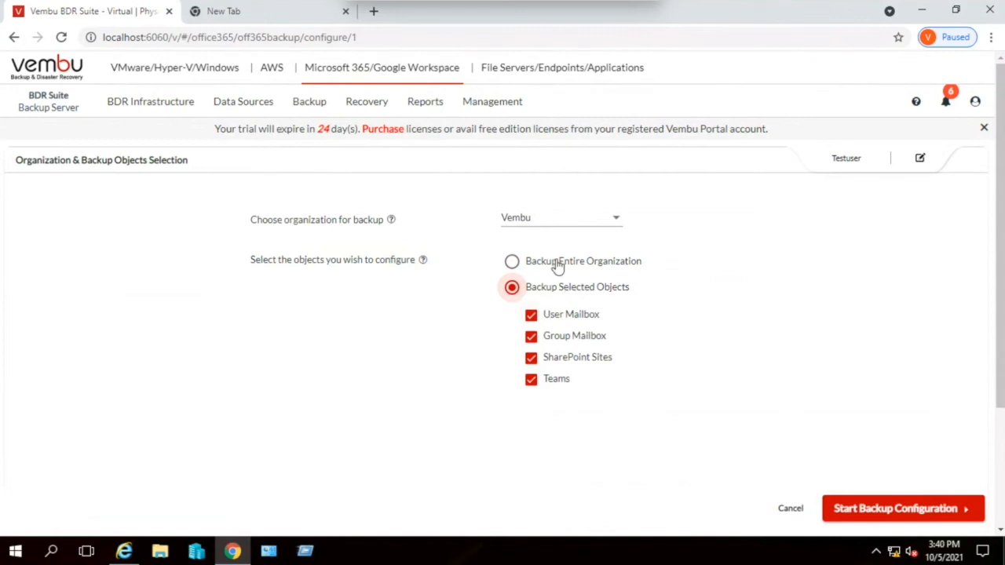
click(556, 268)
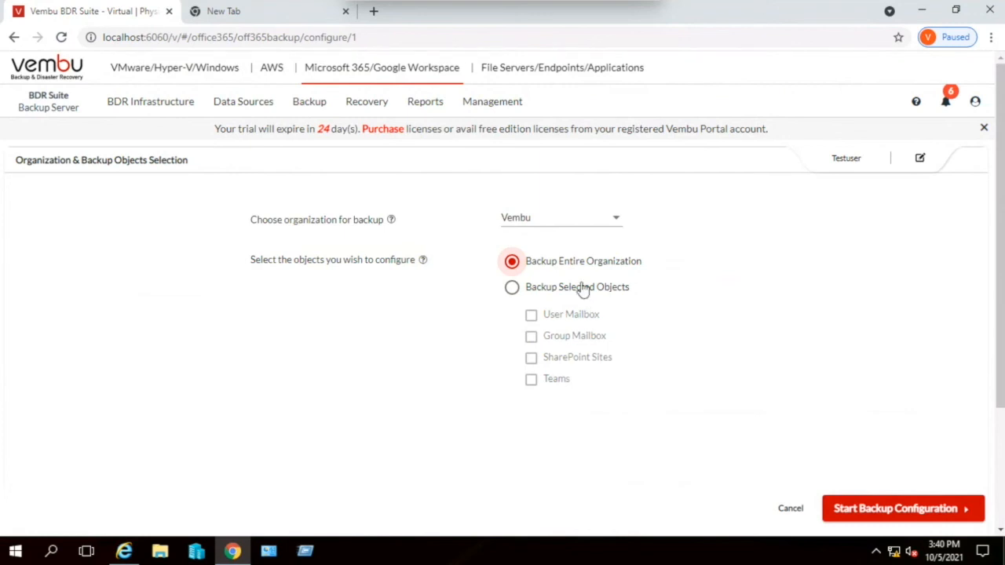
click(928, 517)
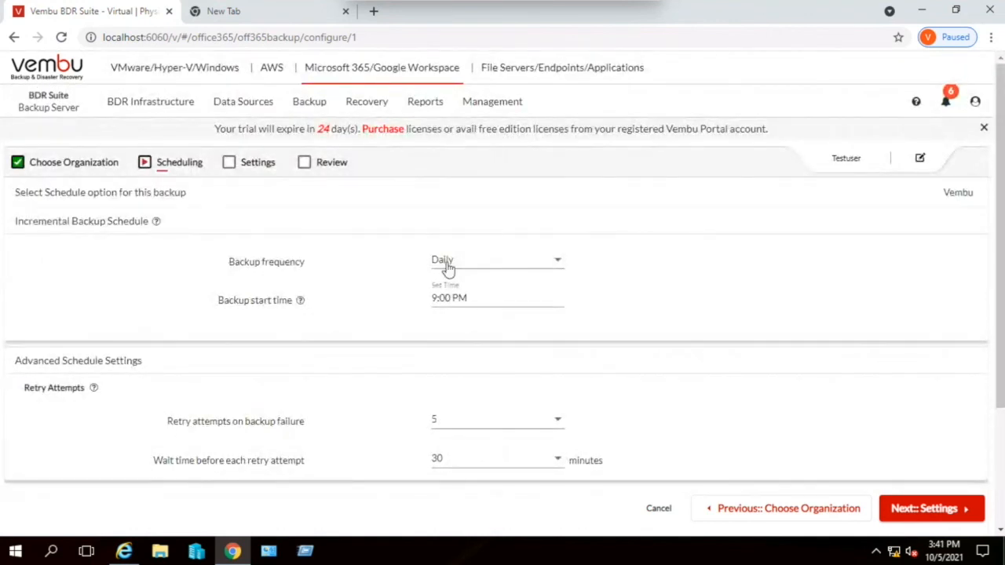
- Examine the backup frequency and retry options, keep the daily 9:00 PM schedule, and proceed to the compression settings
click(471, 263)
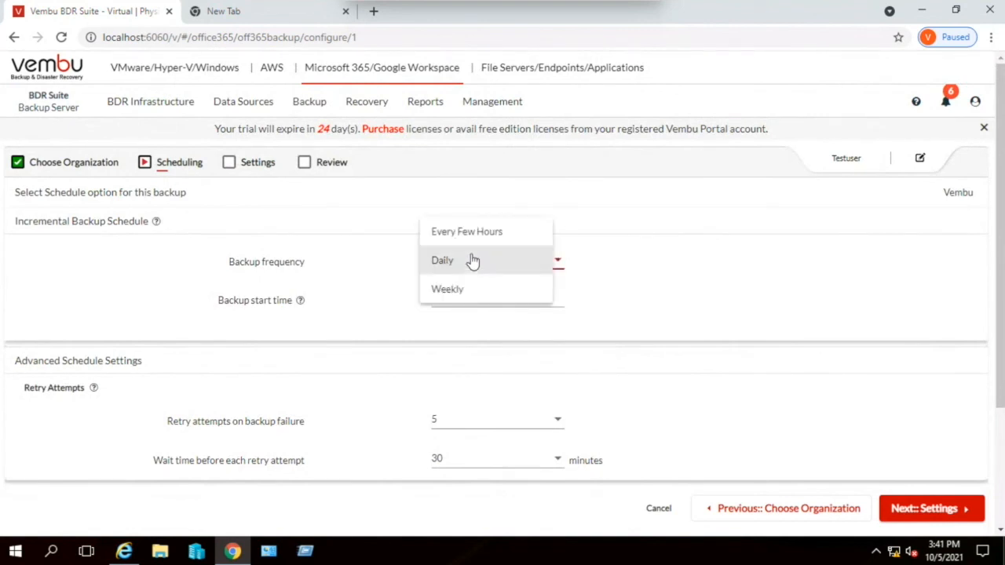
click(646, 276)
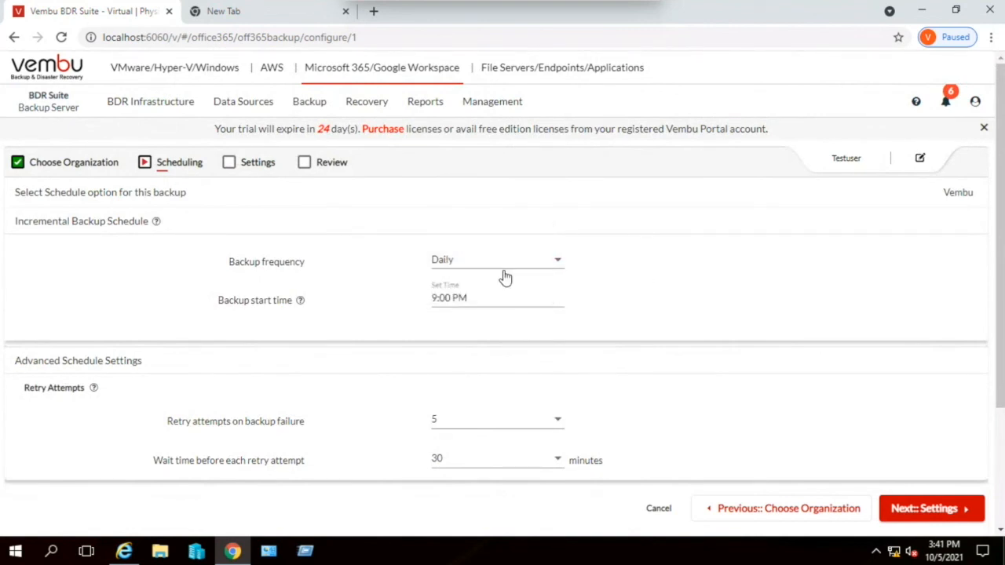
scroll(507, 339, down, 2)
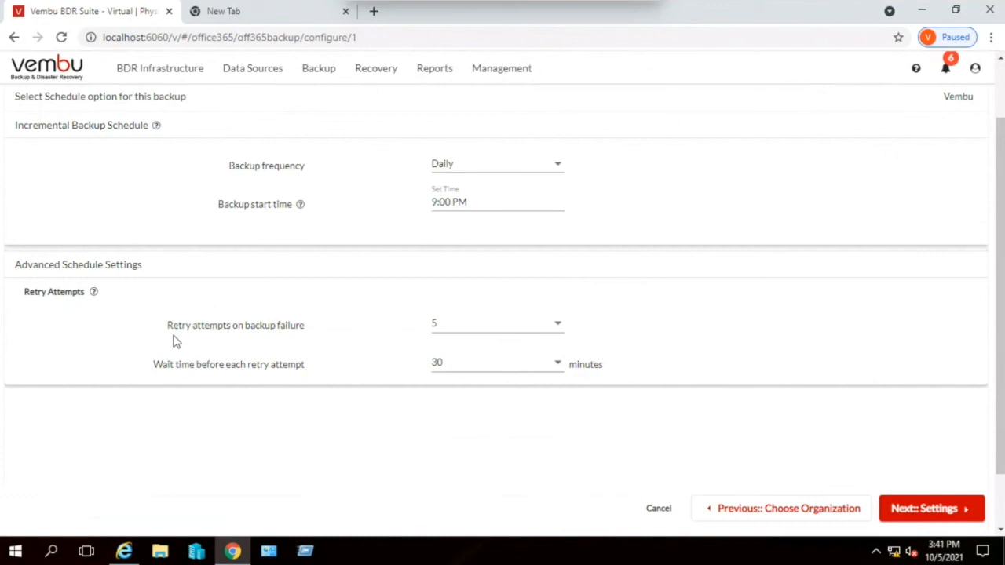
click(940, 511)
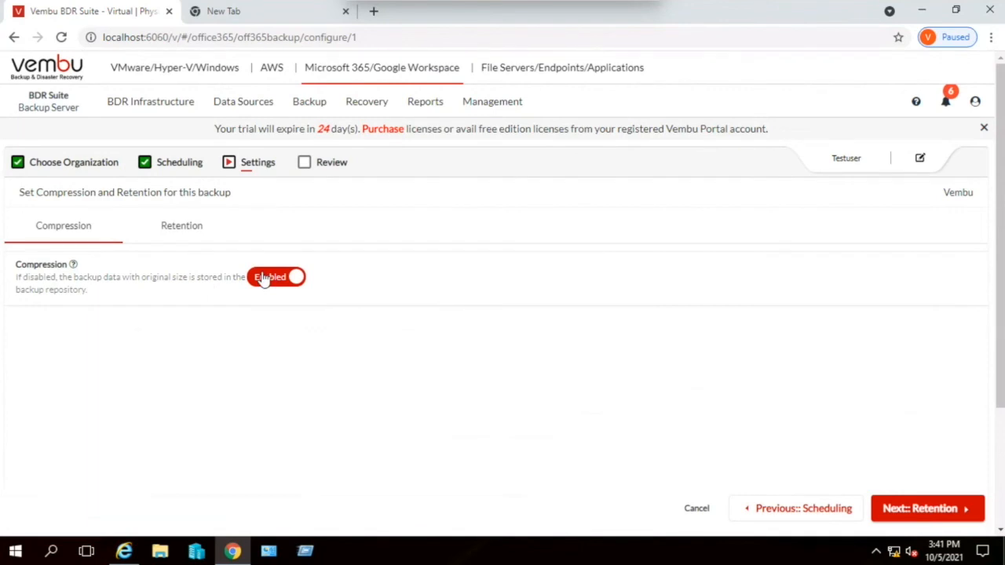
- Keep compression on, enable retention for incremental backups with its default periods and versions, and proceed to the review
click(938, 510)
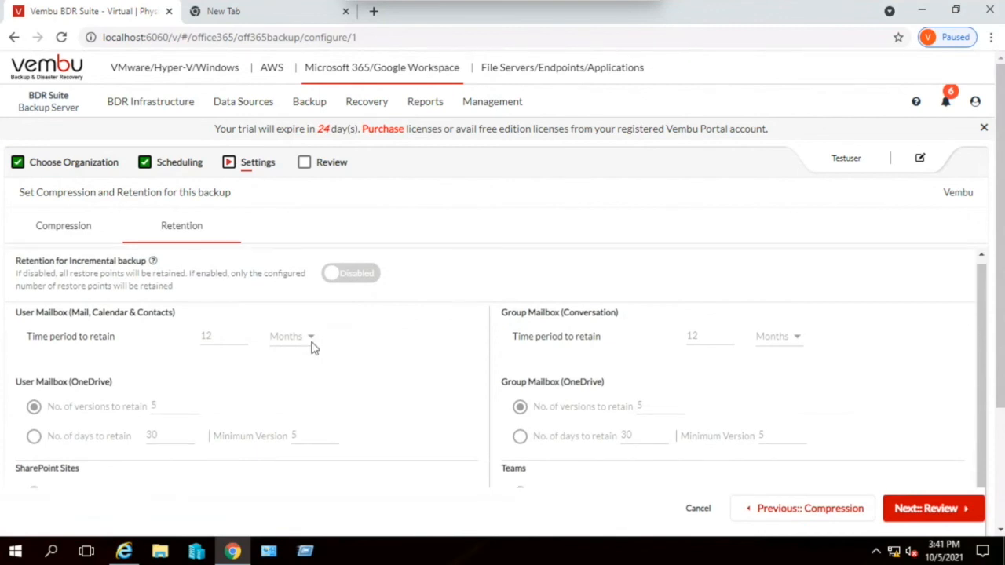
click(355, 281)
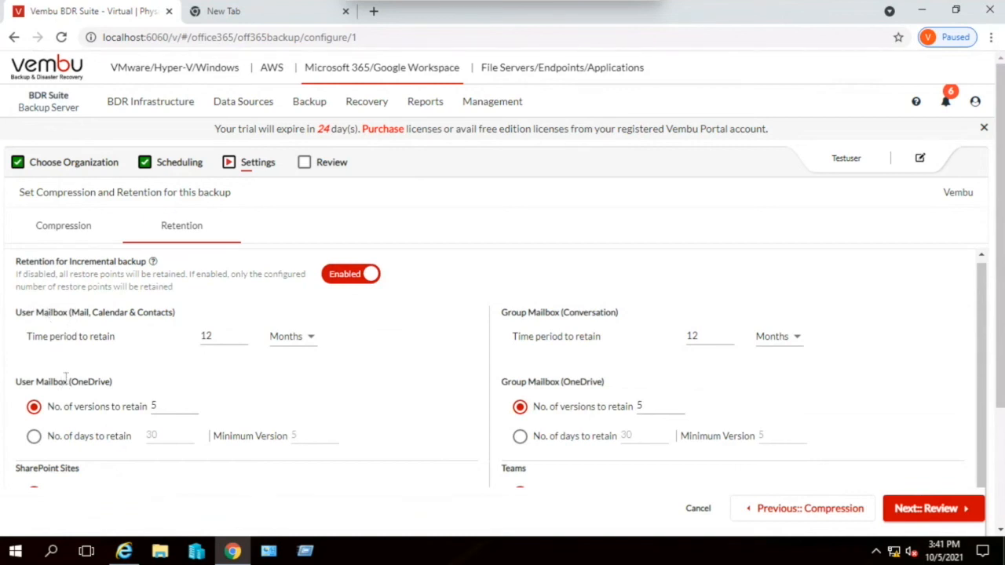
scroll(132, 391, down, 3)
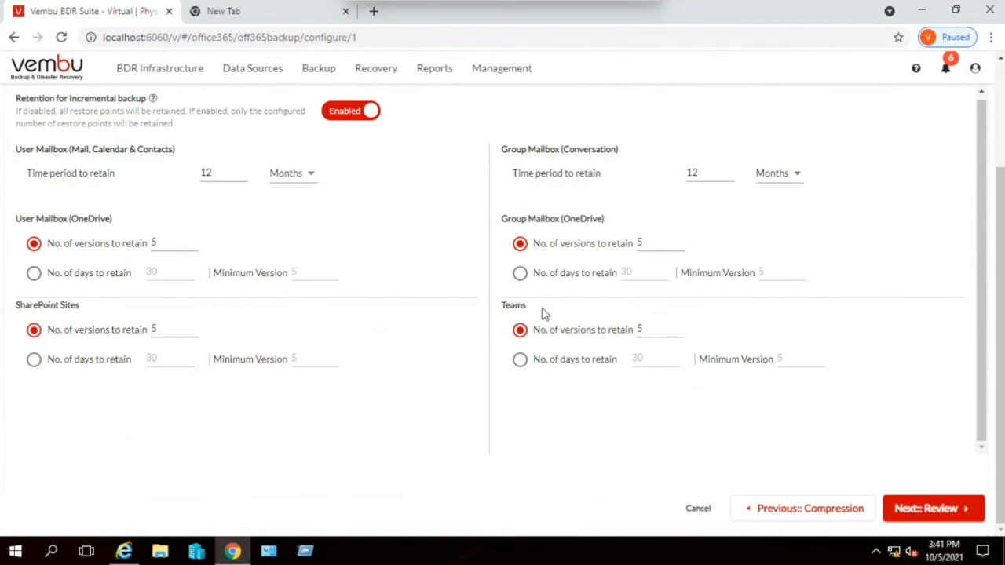
scroll(545, 314, up, 1)
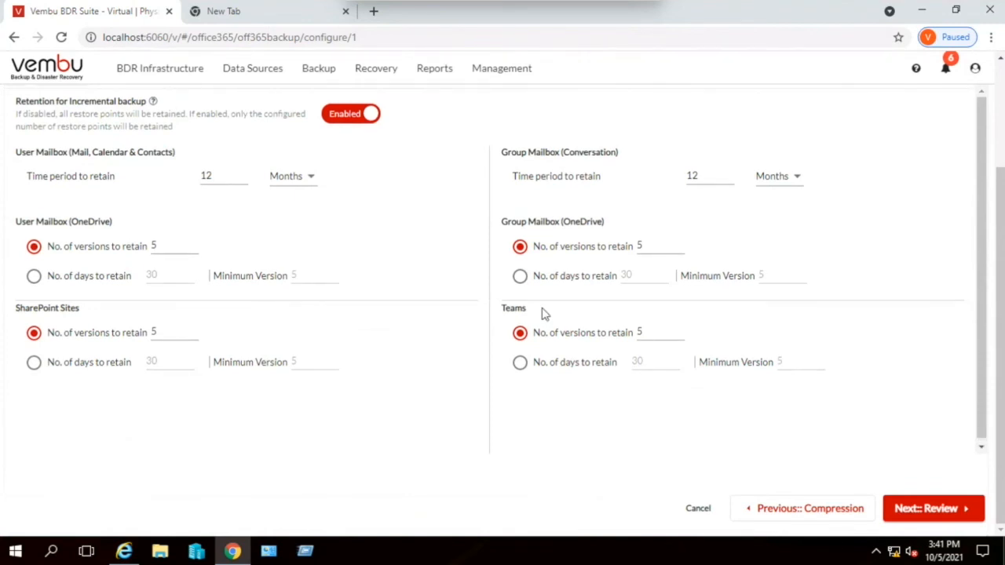
click(946, 508)
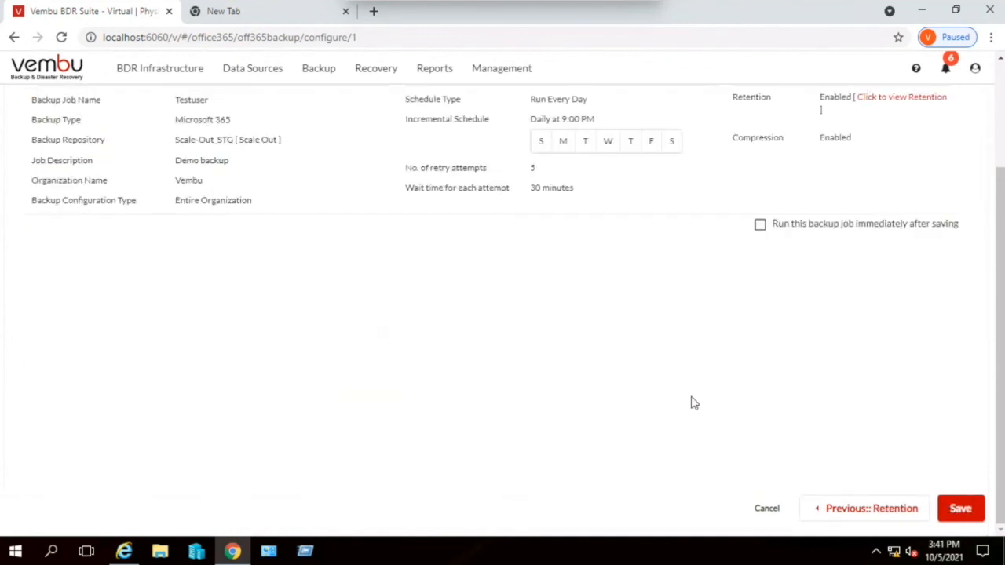
- Return to the organization selection and change the job to back up selected objects: User Mailbox, Group Mailbox, SharePoint Sites and Teams
scroll(592, 339, up, 3)
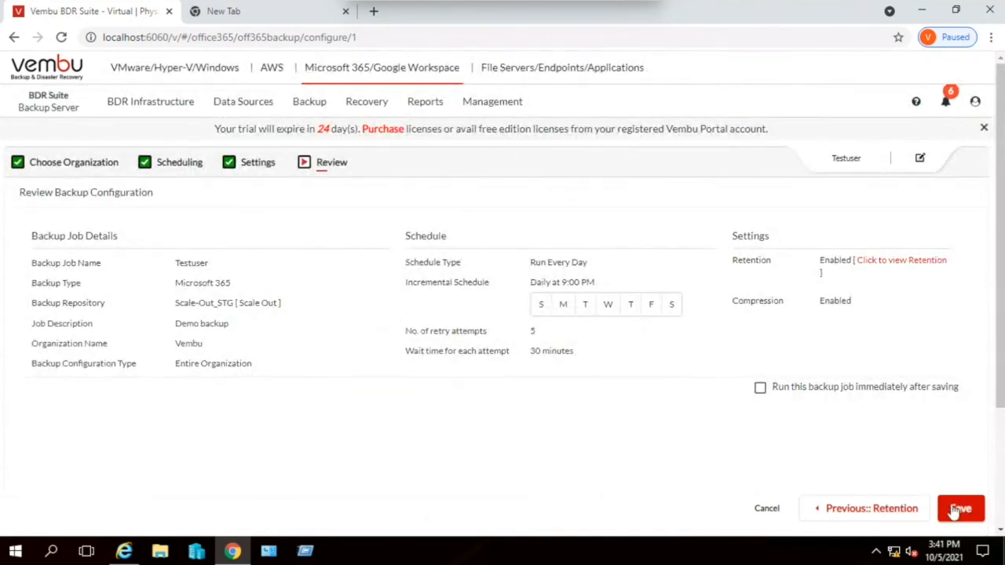
click(895, 510)
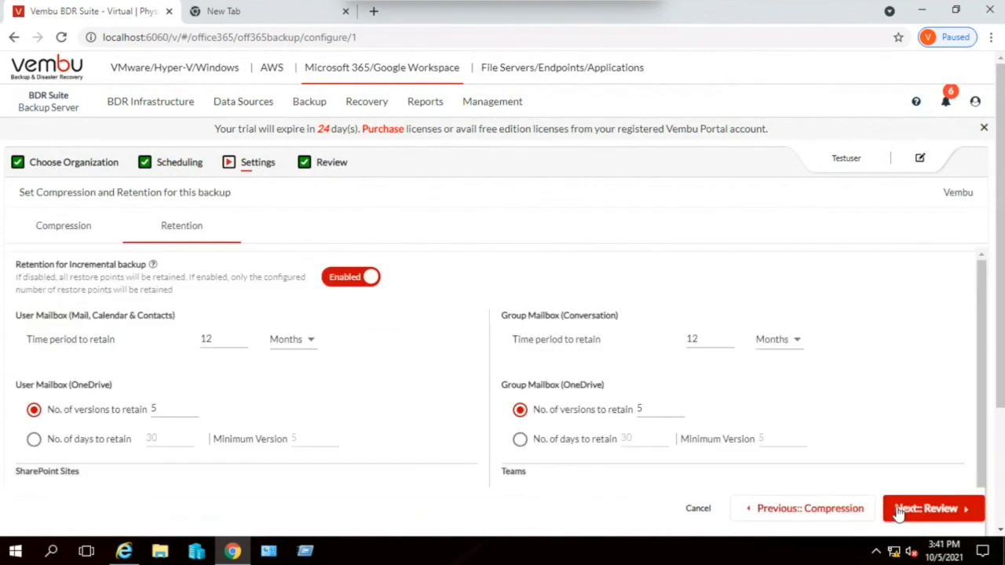
click(828, 511)
click(819, 515)
click(796, 515)
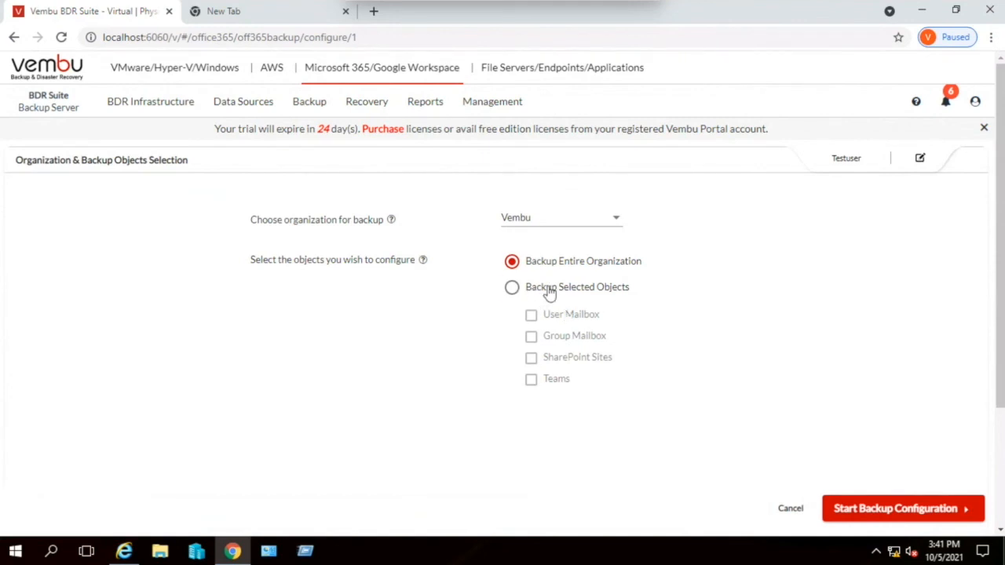
click(547, 290)
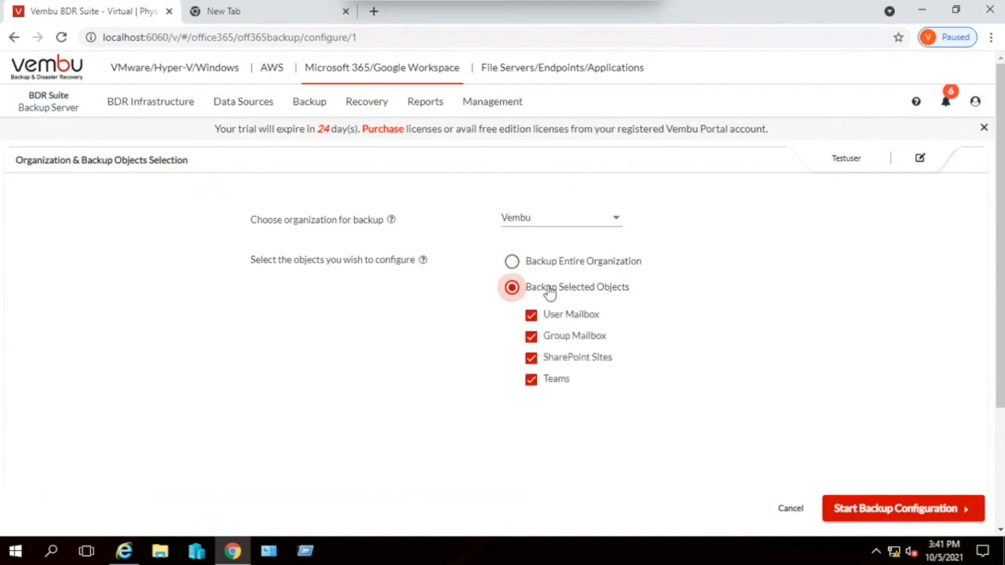
click(905, 509)
- Apply all Vembu domains to the user mailbox backup and set the user selection option to Select Specific Users
click(304, 233)
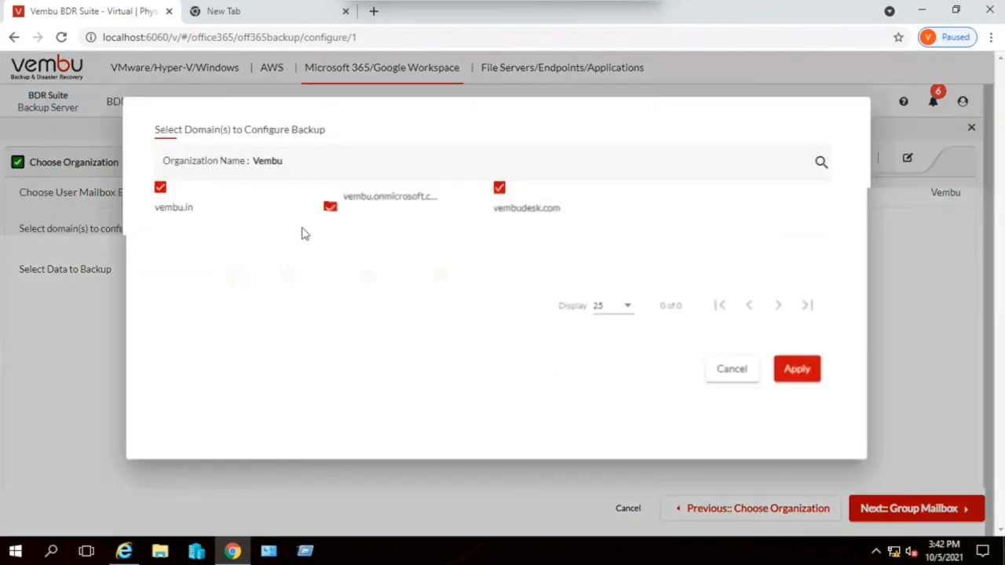
click(797, 376)
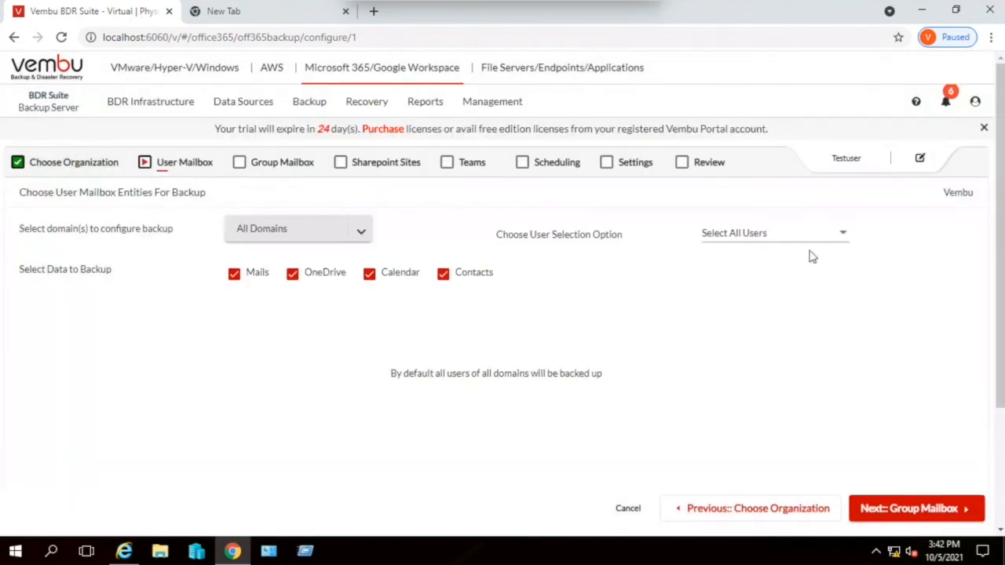
click(787, 243)
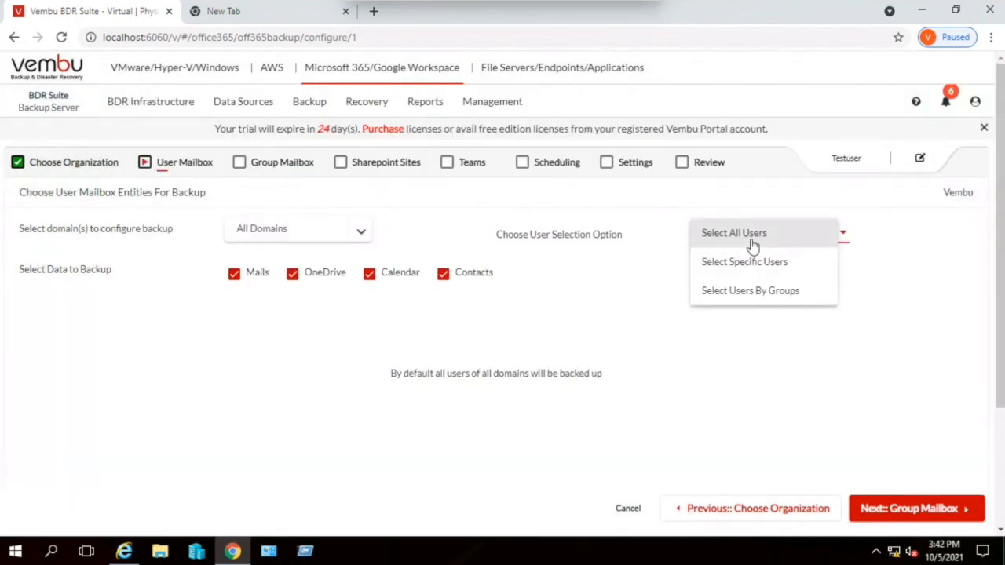
click(752, 245)
click(764, 238)
click(752, 265)
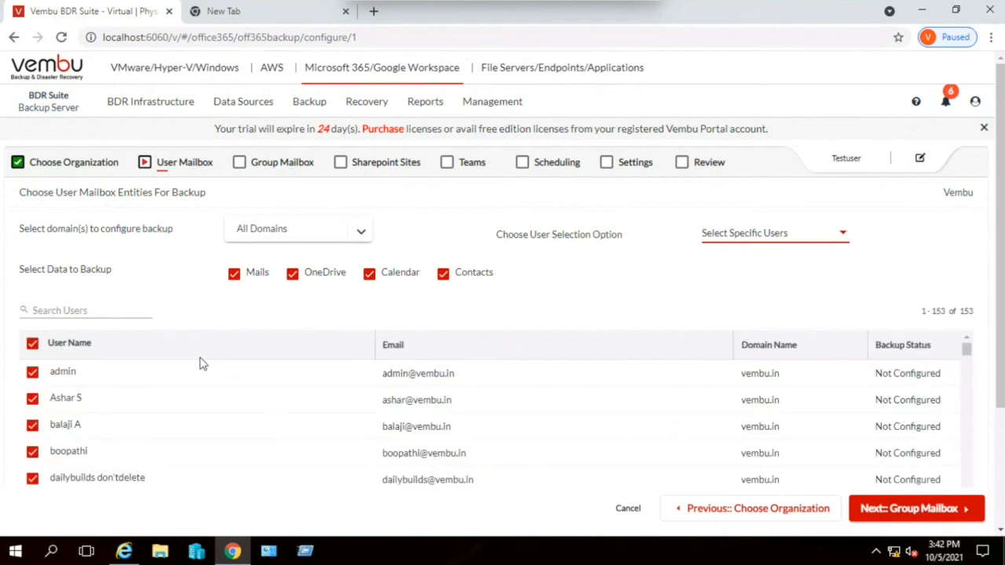
scroll(33, 440, down, 5)
scroll(33, 440, down, 2)
scroll(33, 438, up, 6)
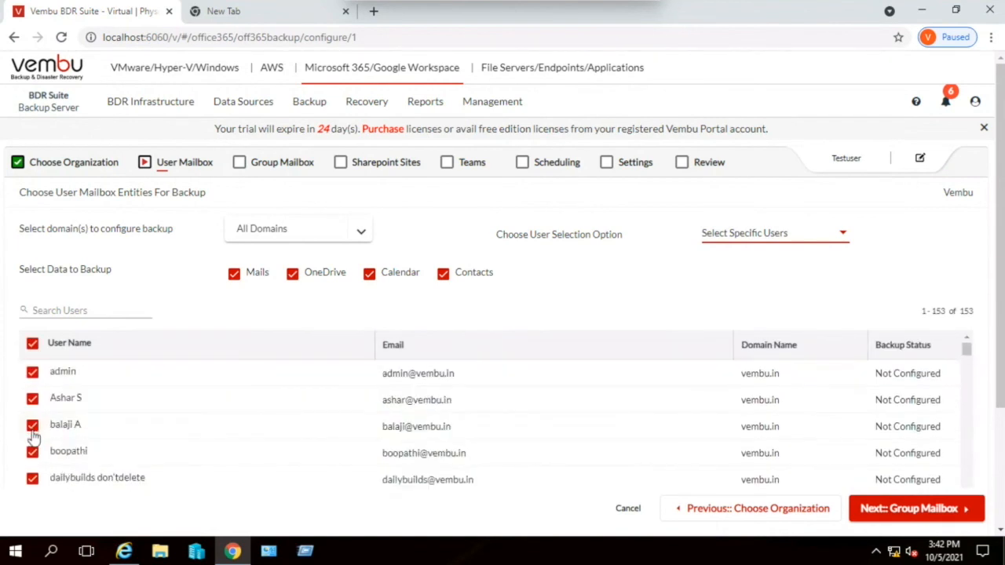
click(32, 344)
click(32, 374)
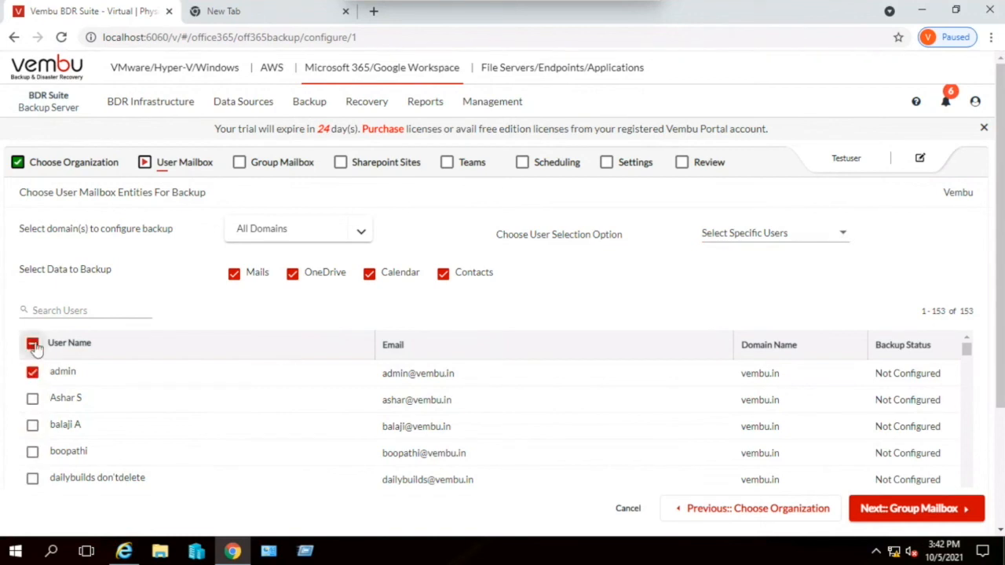
click(32, 345)
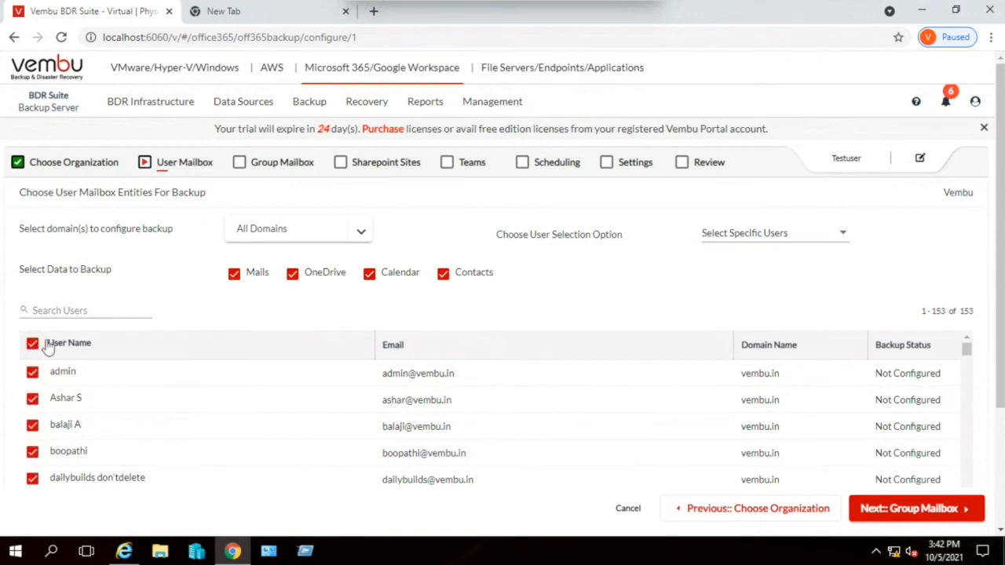
- Limit the user mailbox backup to the first three listed users and proceed to the group mailbox selection
click(32, 343)
click(32, 373)
click(32, 399)
click(32, 426)
click(906, 507)
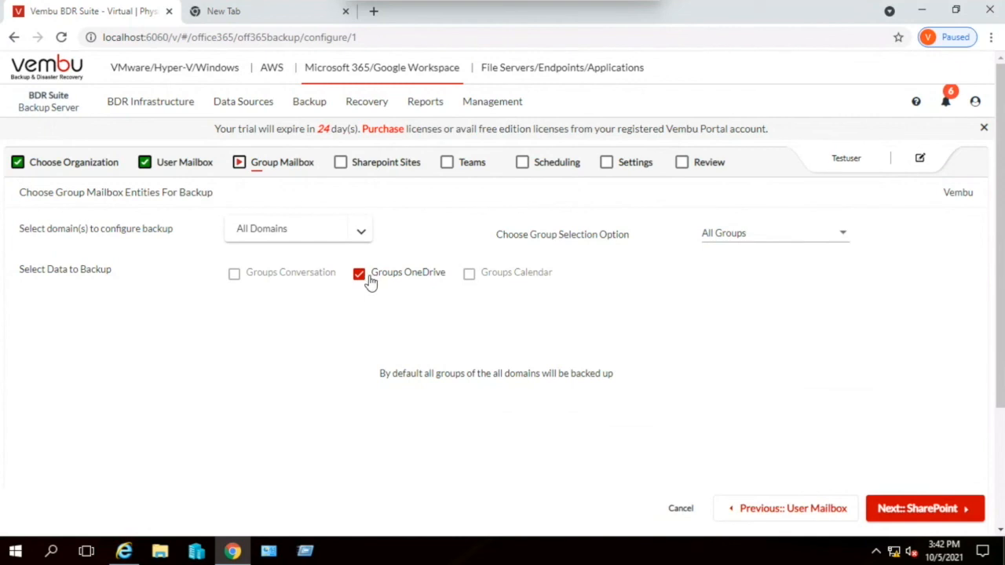
- Keep Groups OneDrive for all groups, all SharePoint sites and all teams in the backup, and proceed to scheduling
mouse_move(470, 283)
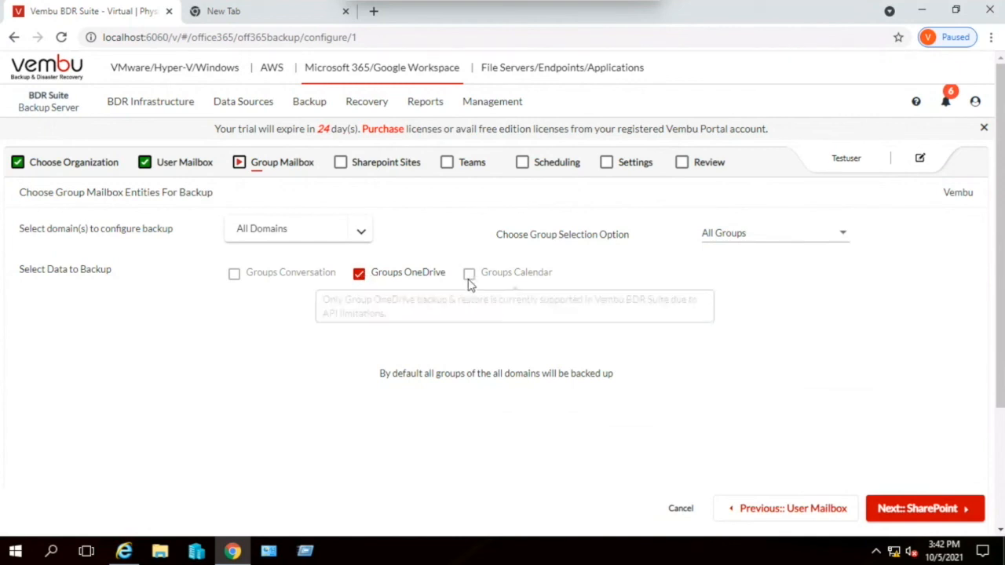
click(907, 509)
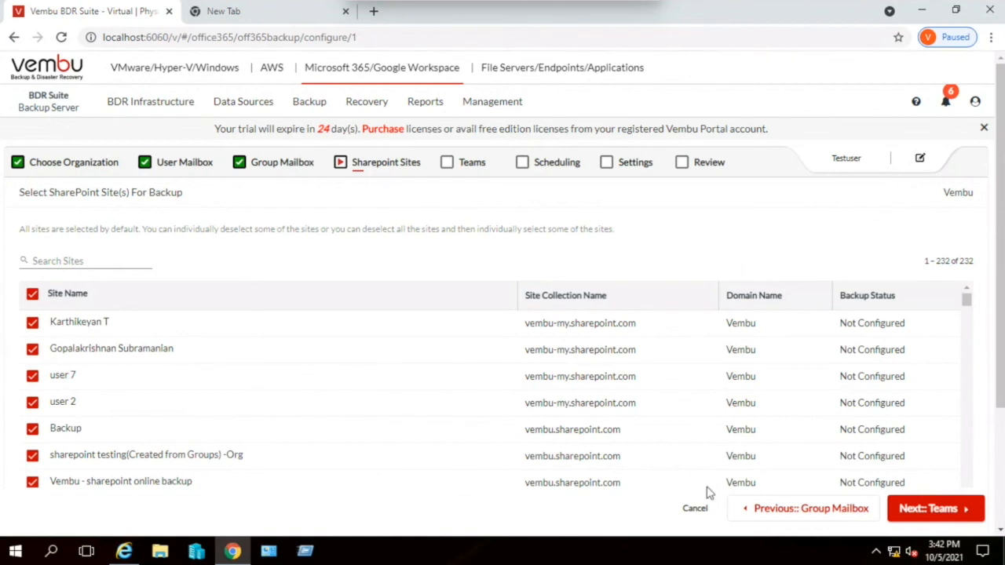
click(942, 508)
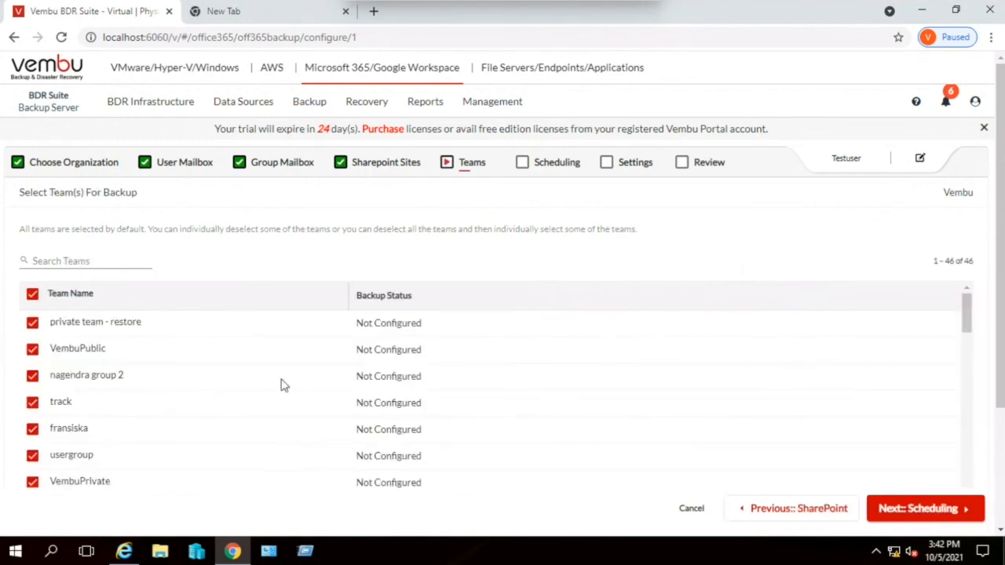
scroll(86, 394, down, 2)
scroll(87, 394, down, 2)
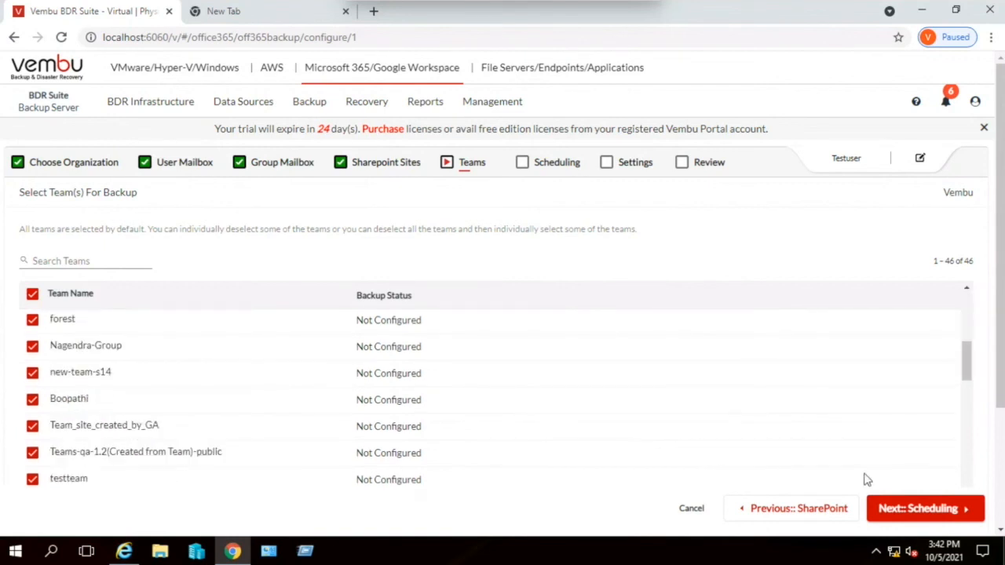
click(921, 509)
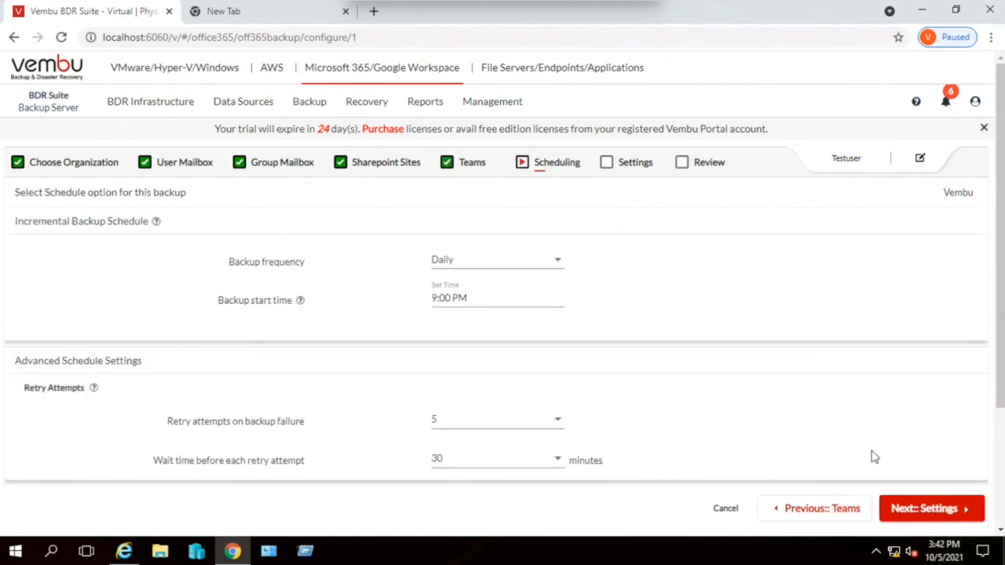
- Accept the daily 9:00 PM schedule, compression and retention settings, and open the backup configuration review
click(939, 509)
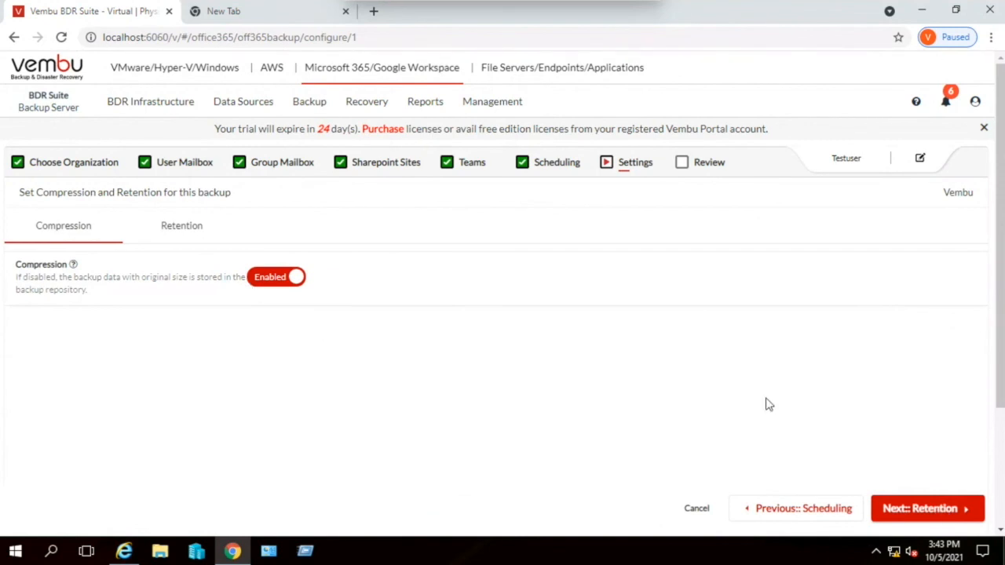
click(934, 509)
click(934, 510)
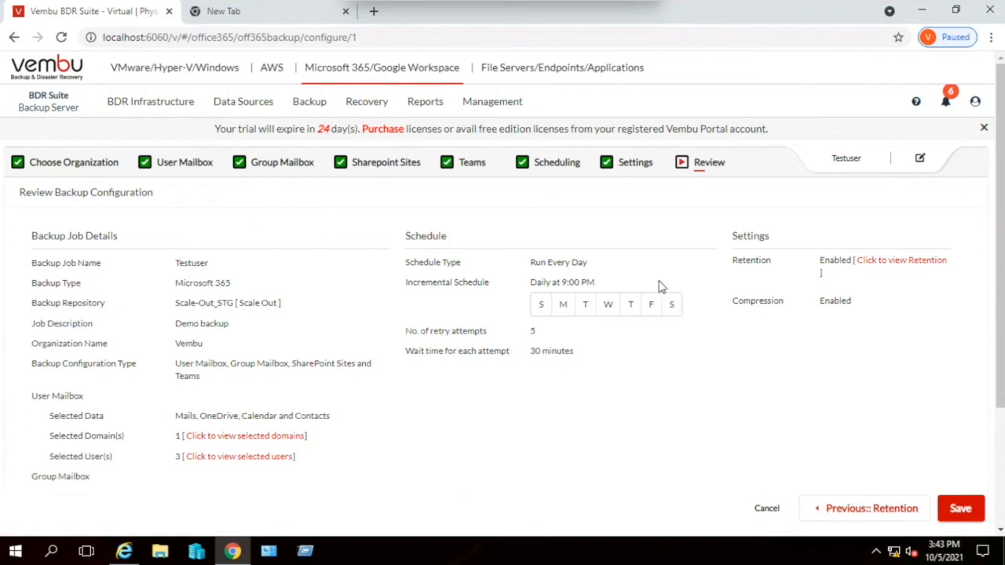
- Leave the backup review for the Microsoft 365 recovery list and start a Restore User Mailbox configuration for the Demo job
click(365, 106)
click(594, 313)
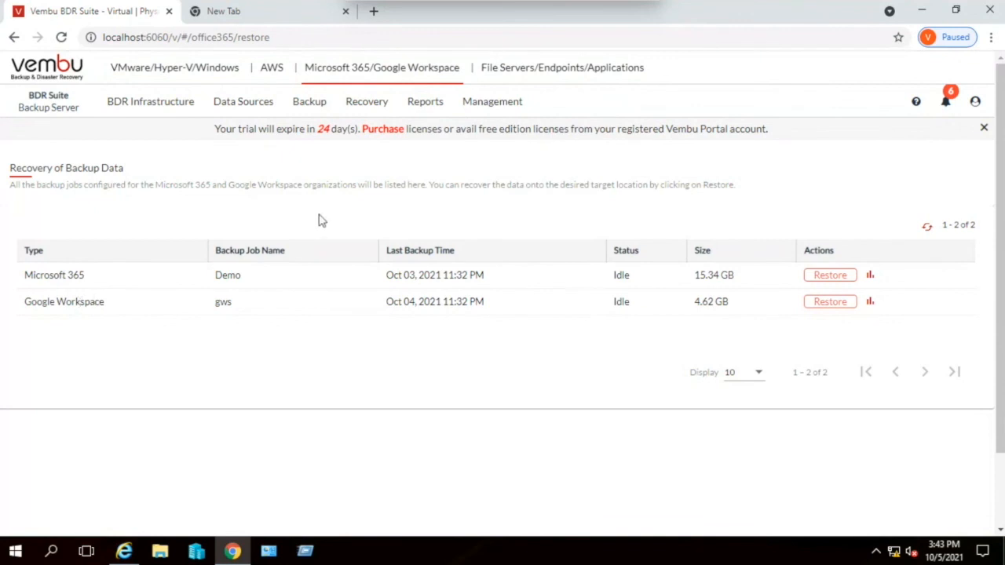
click(830, 276)
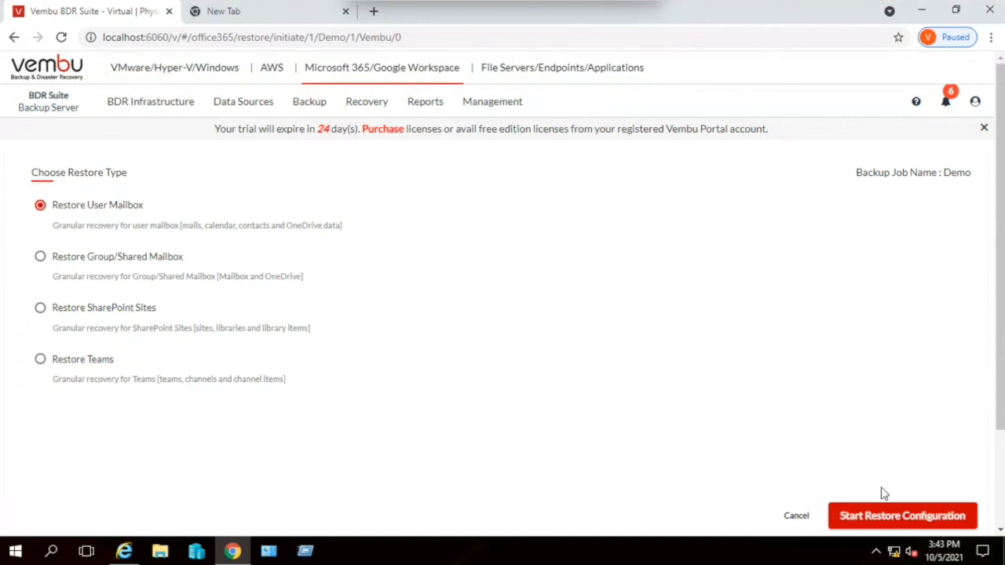
click(888, 516)
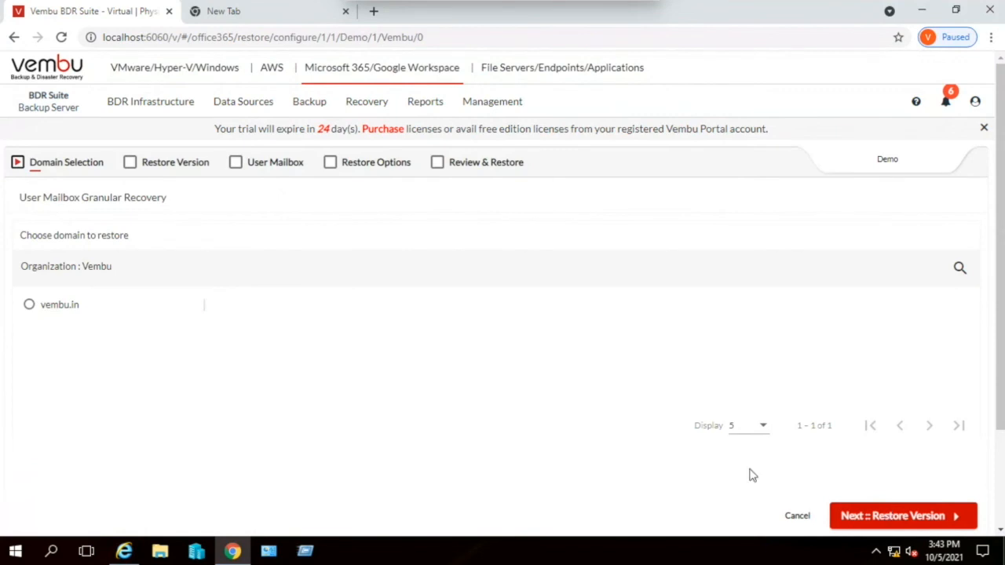
- Restore from the vembu.in domain using the Oct 03, 2021 11:32 PM restore point, and proceed to the user mailbox selection
click(70, 308)
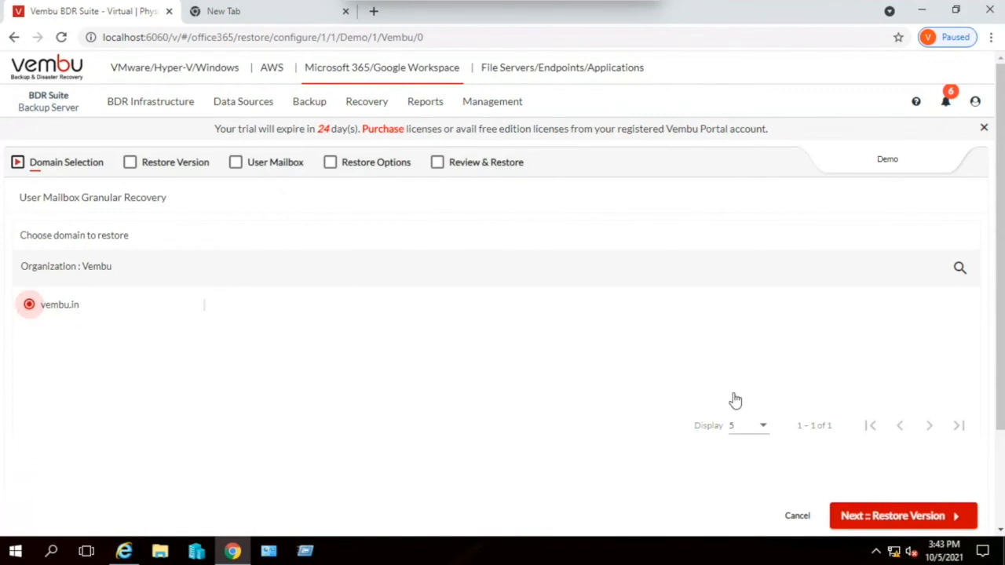
click(905, 518)
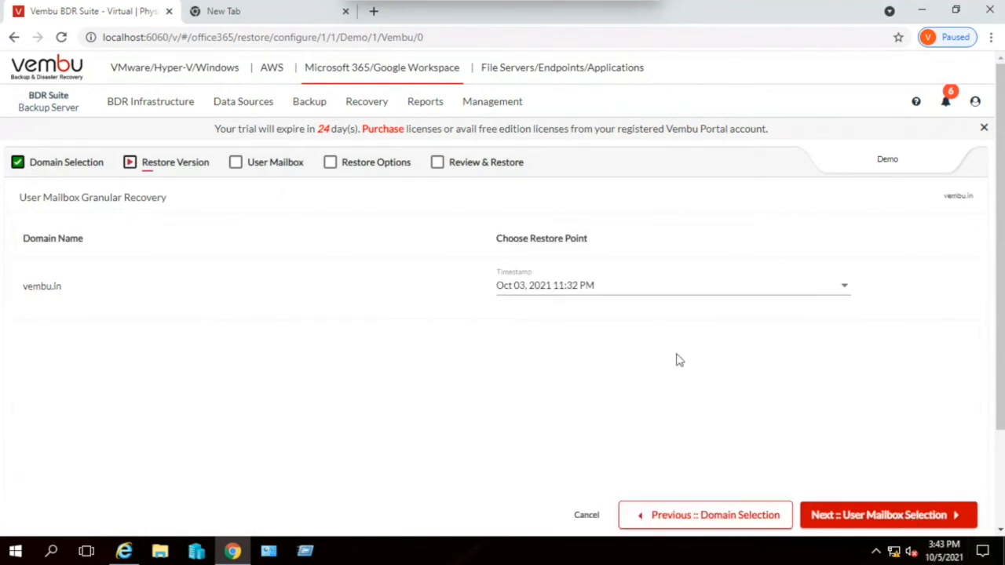
click(881, 517)
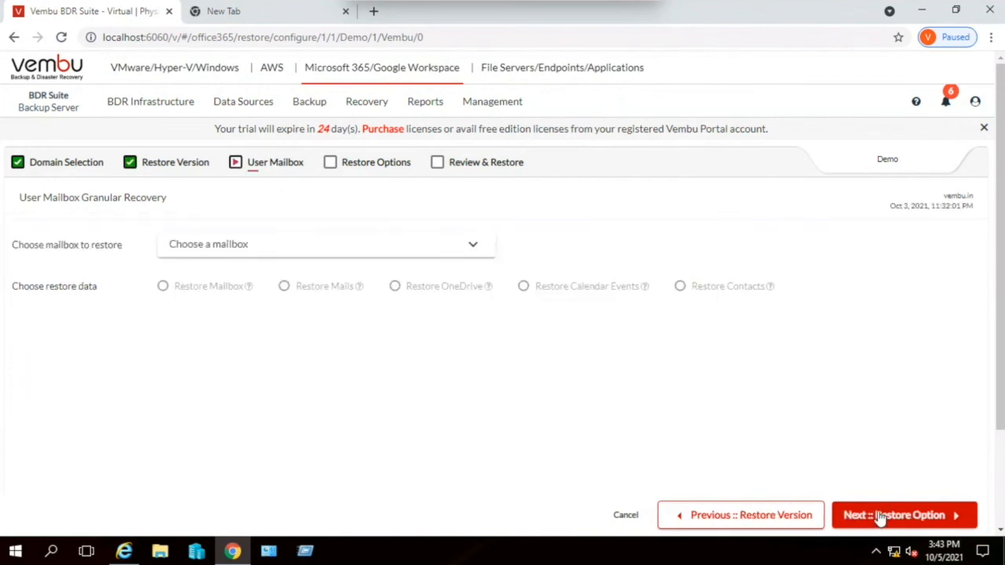
- Choose the first listed user mailbox for recovery and set the restore data to Restore Mails
click(307, 256)
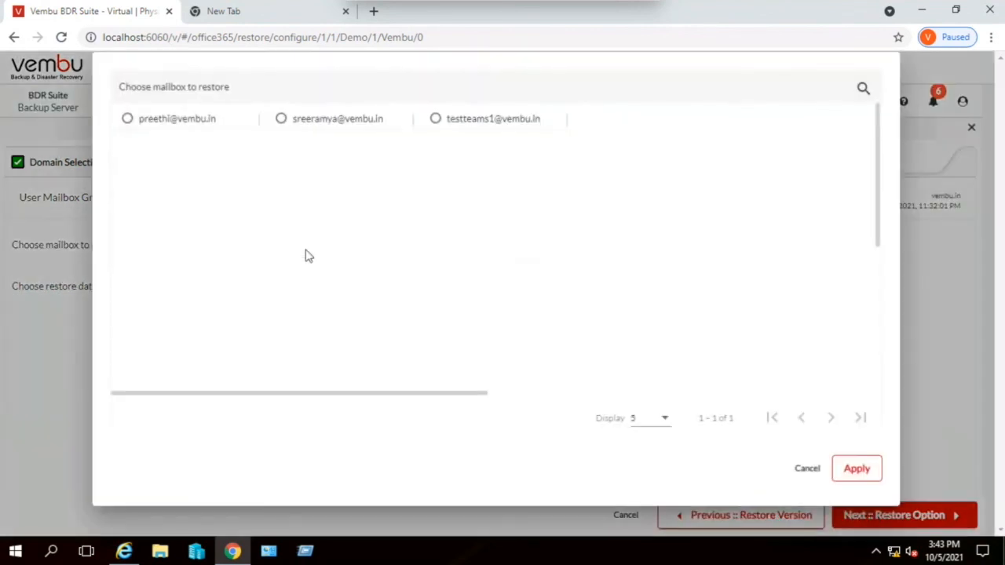
click(159, 121)
click(846, 475)
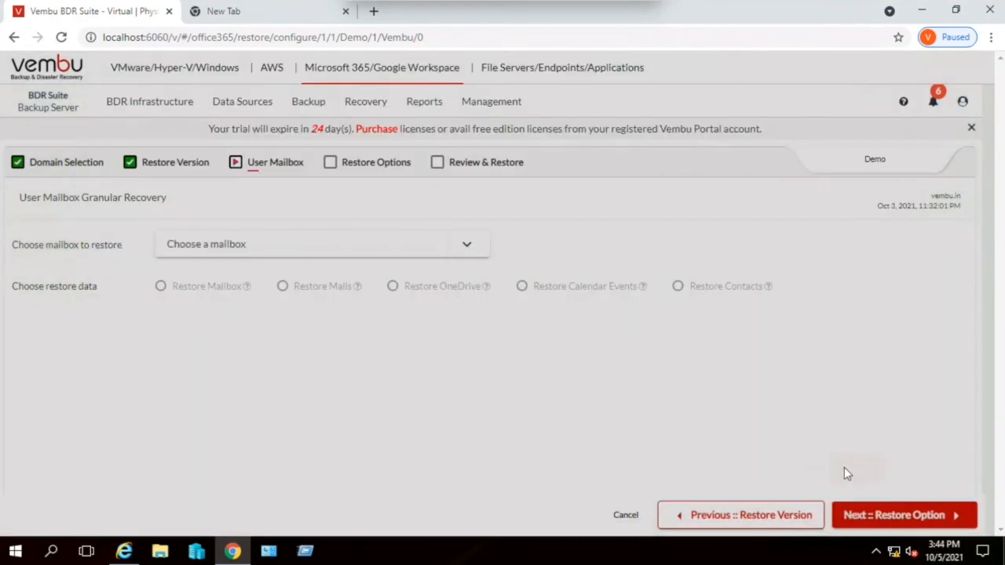
click(202, 289)
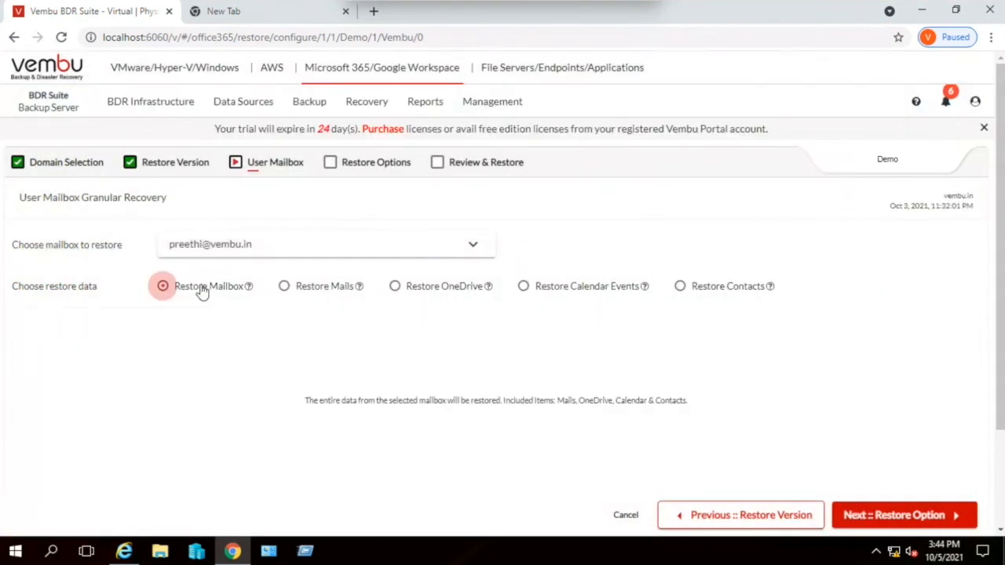
click(325, 291)
mouse_move(355, 296)
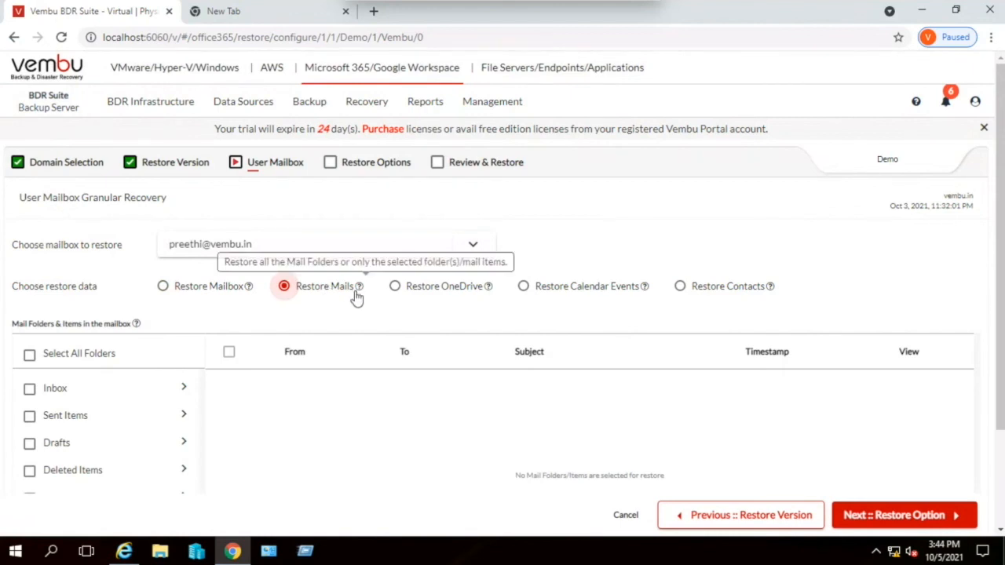
click(190, 292)
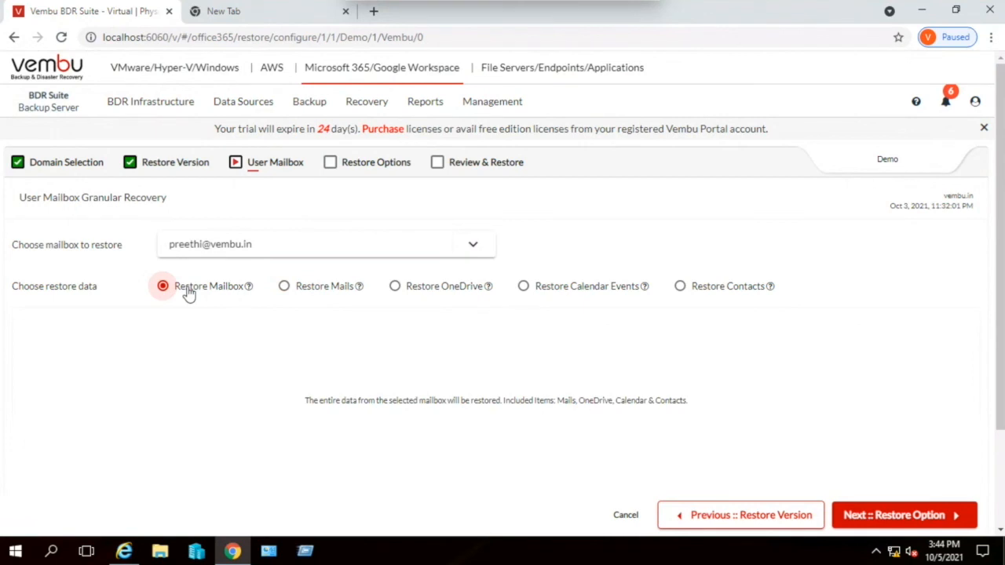
click(331, 290)
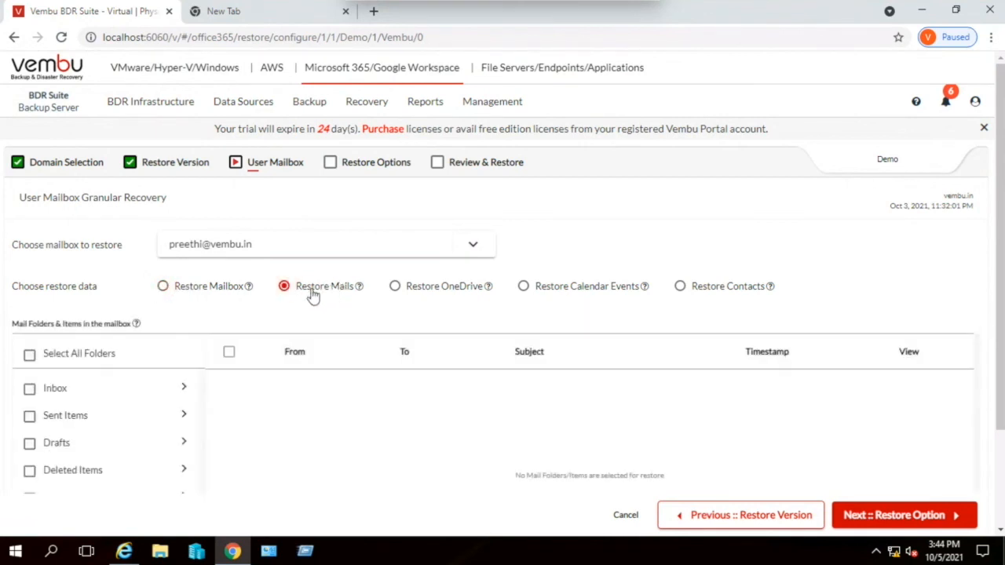
- List the individual Inbox mails, select only the first one for restore and proceed to the restore options
scroll(134, 419, down, 3)
scroll(60, 409, up, 3)
click(45, 393)
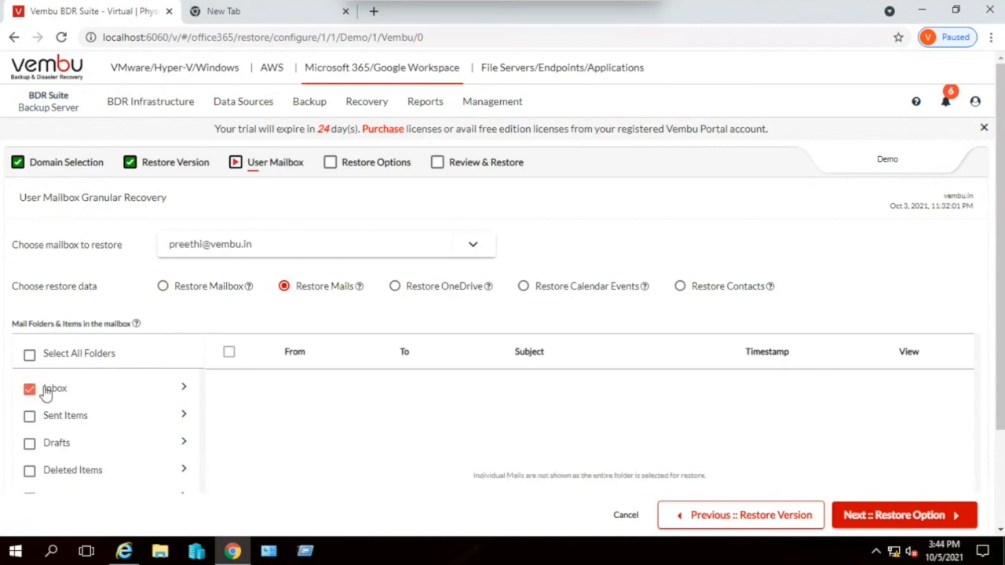
click(184, 390)
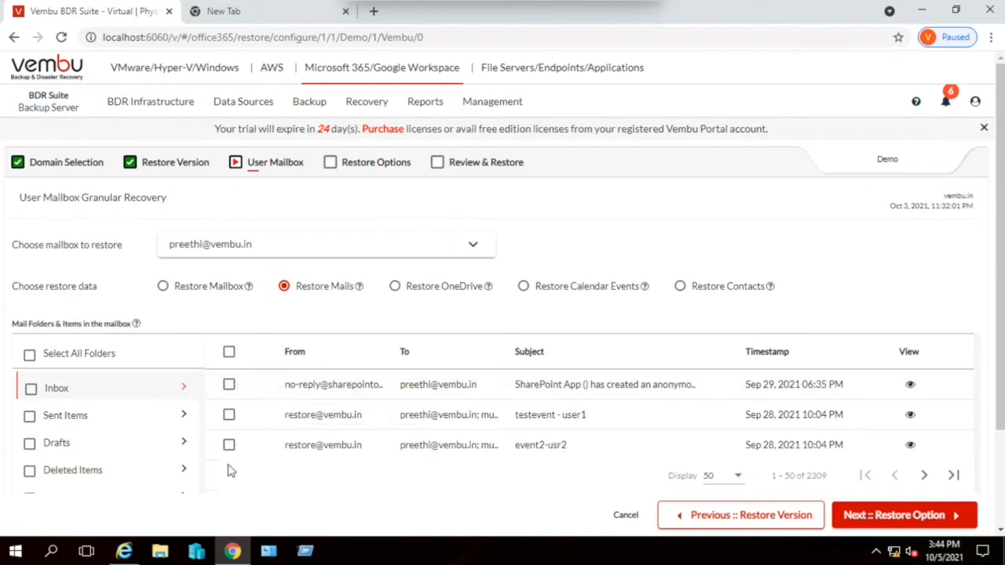
click(229, 385)
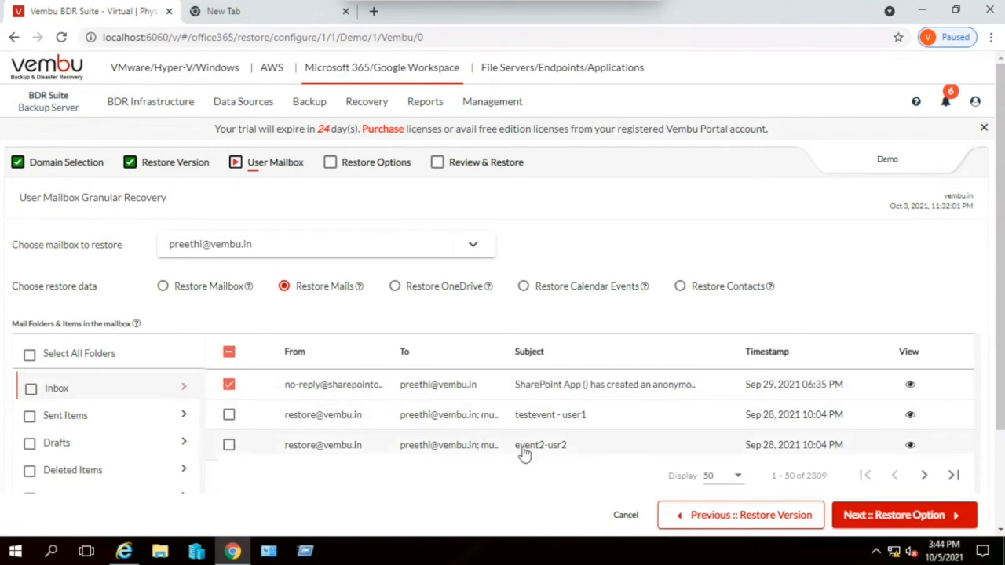
click(911, 515)
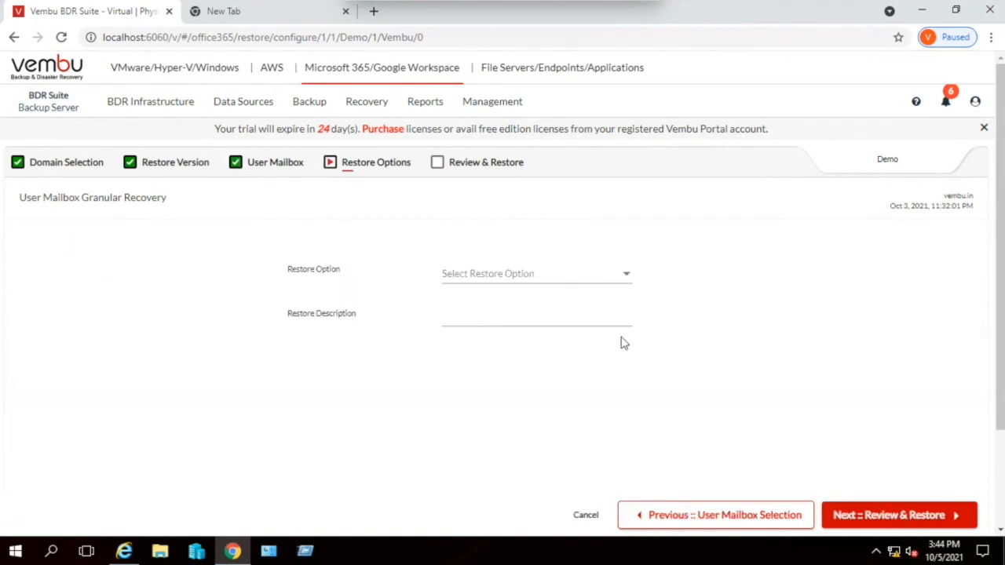
- Set the restore option to Restore To Different User Mailbox, with the user in the fifth row, third column as target
click(508, 273)
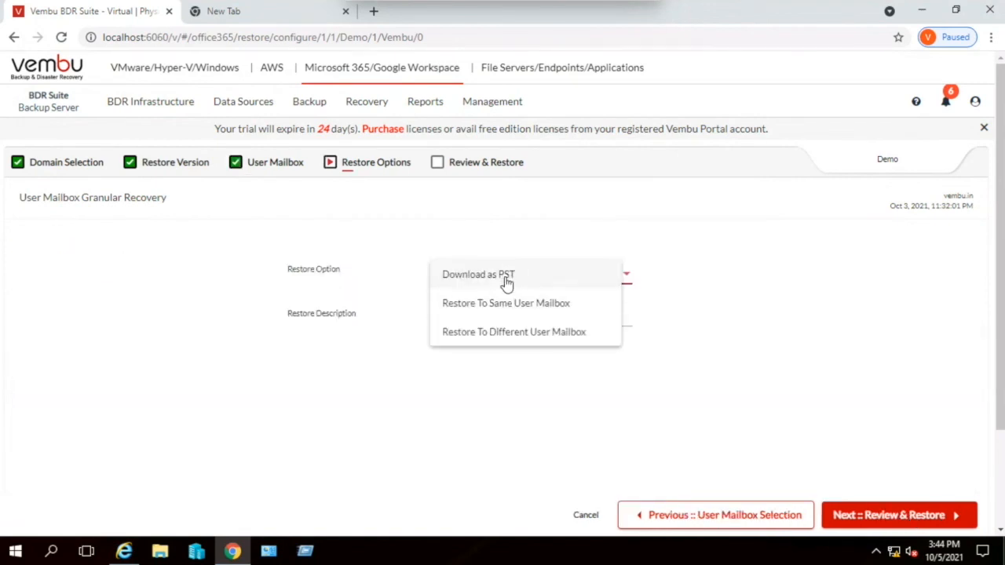
click(505, 332)
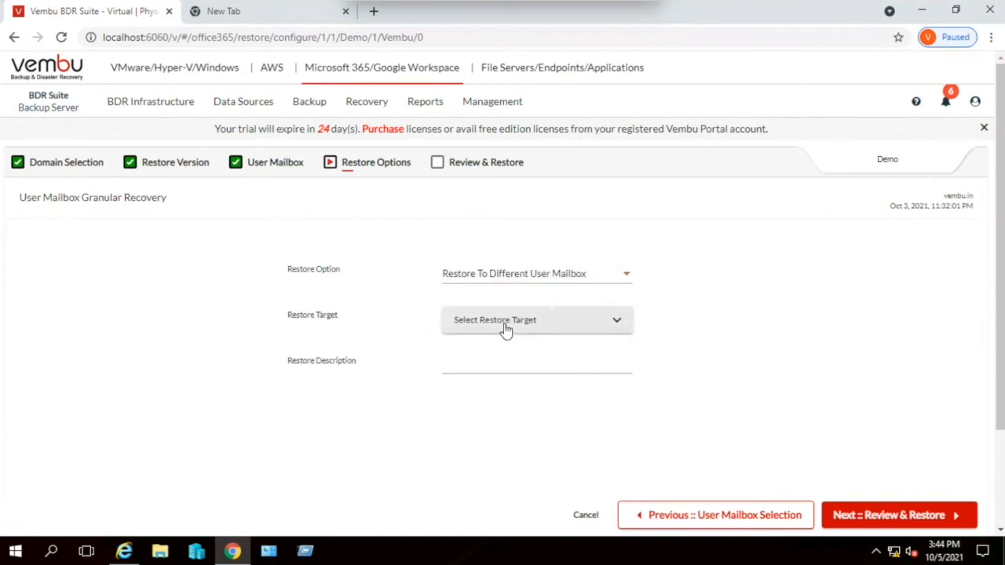
click(505, 328)
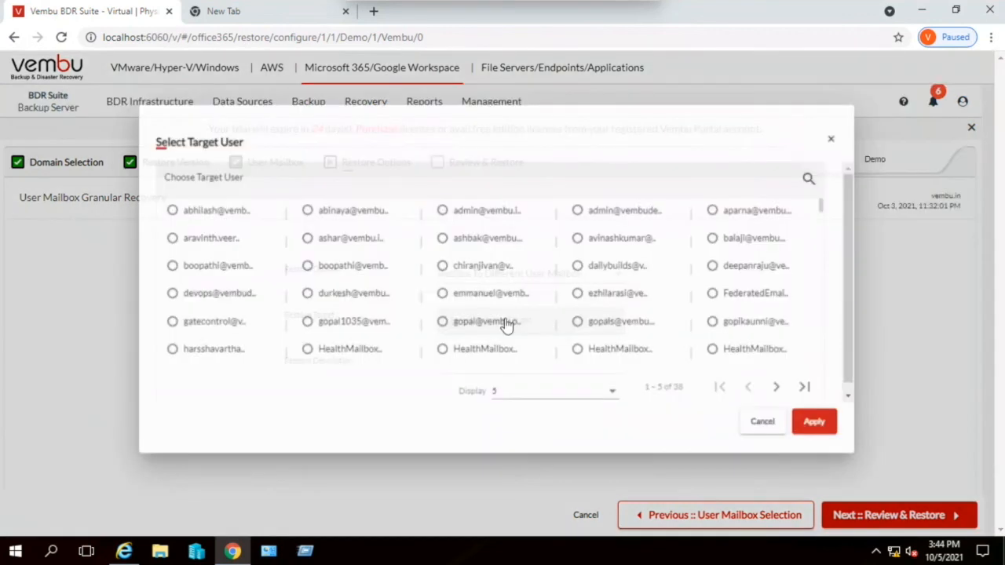
click(502, 324)
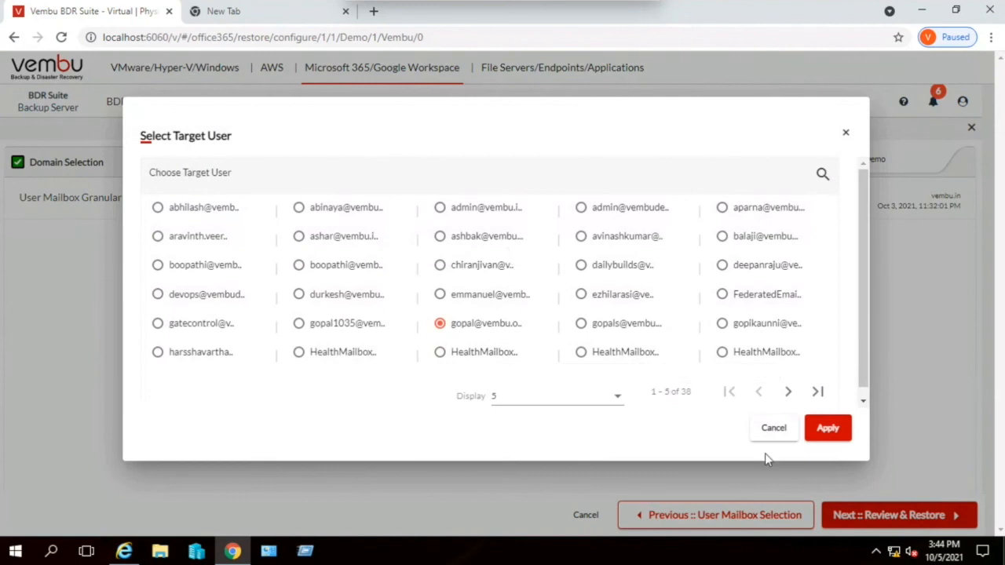
click(834, 433)
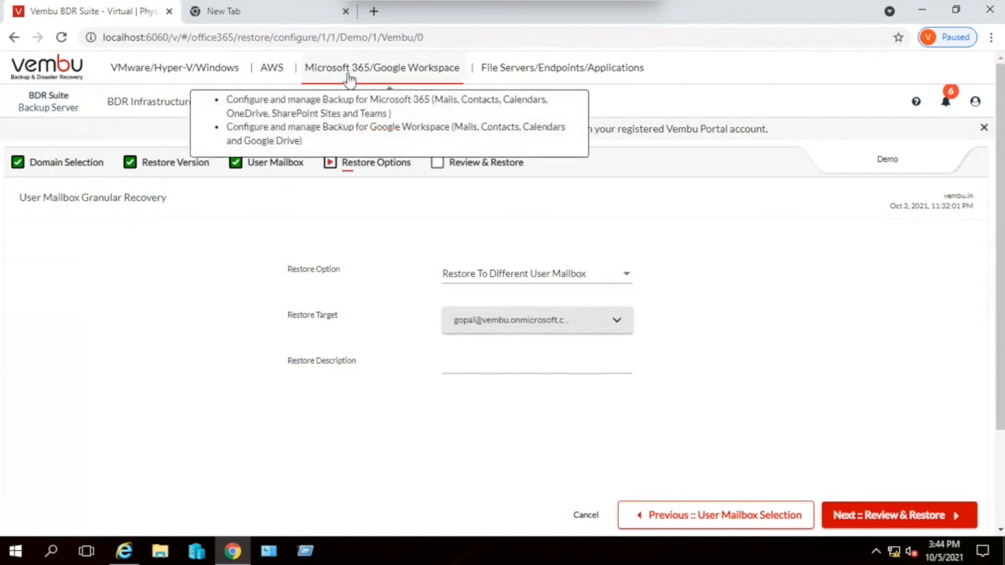
- Discard the incomplete mailbox restore configuration and start a new Google Workspace backup configuration
mouse_move(316, 104)
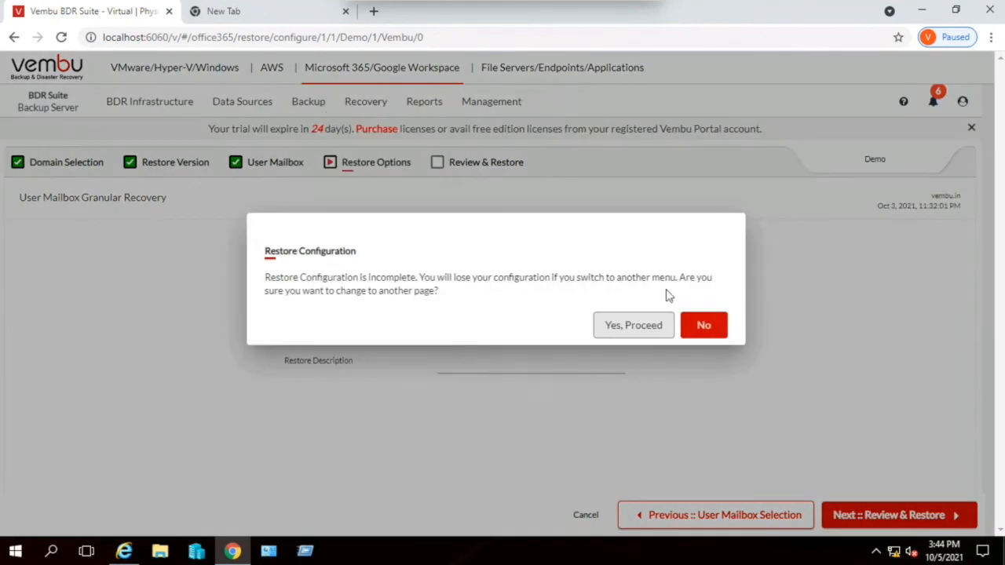
click(650, 328)
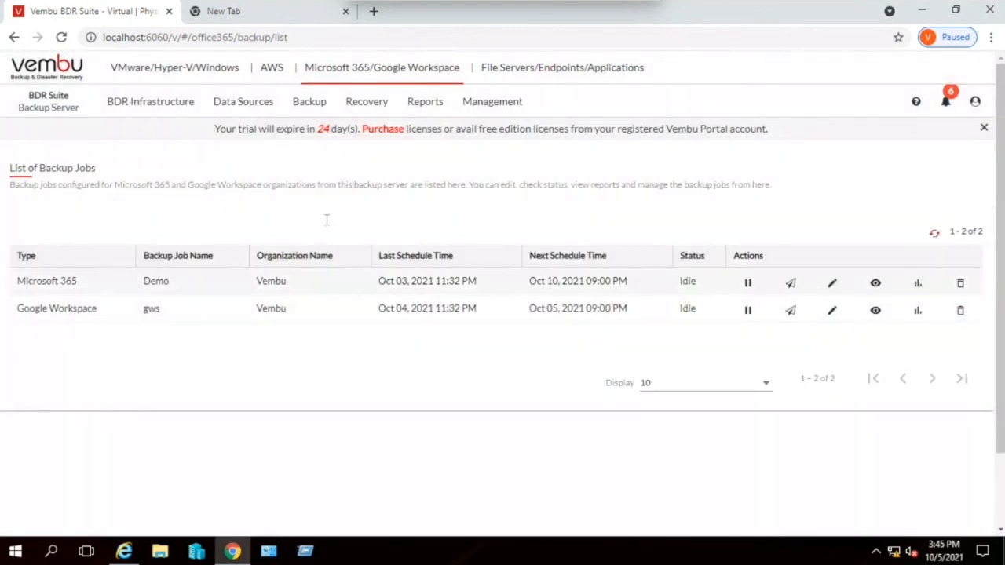
mouse_move(313, 117)
mouse_move(321, 148)
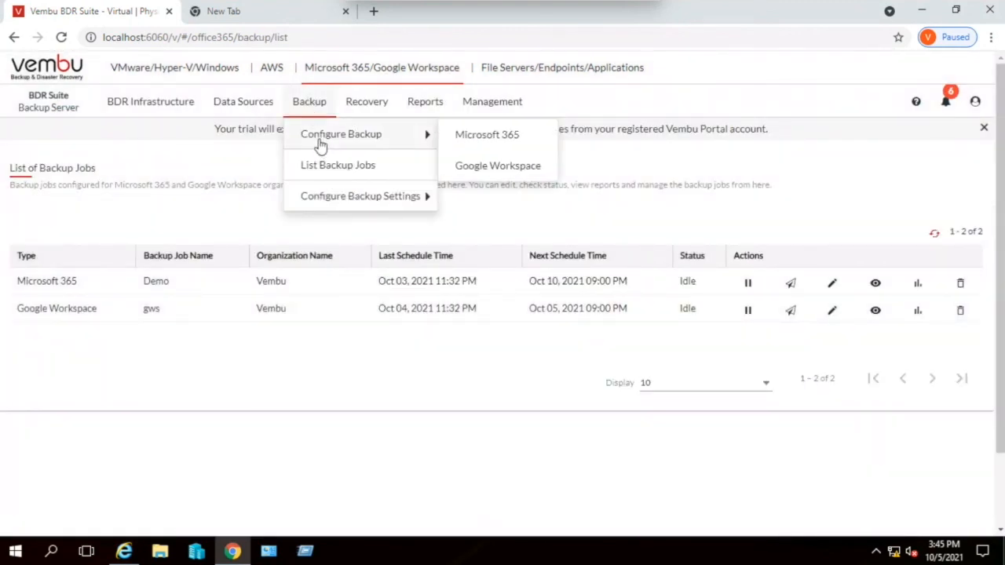
click(506, 178)
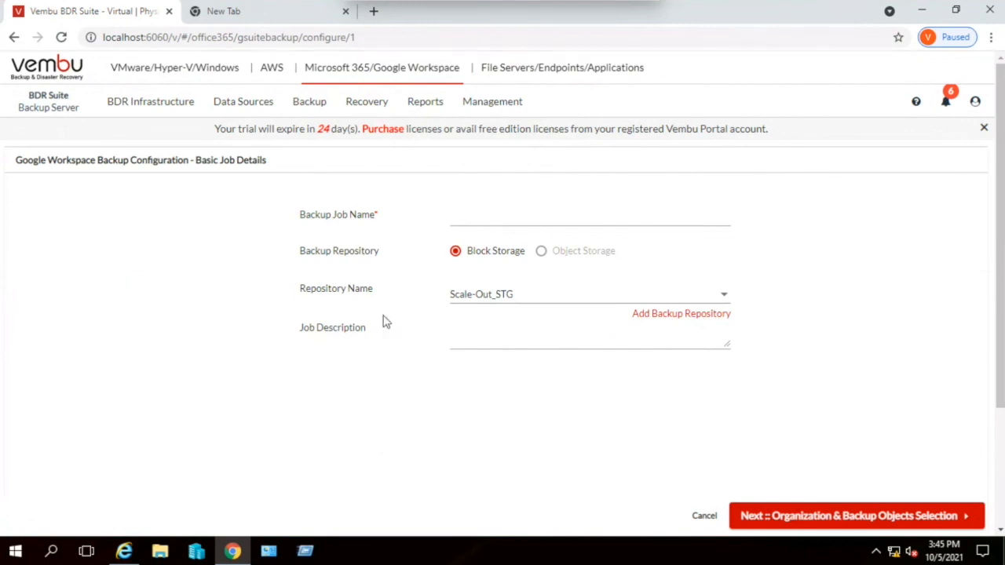
- Abandon the Google Workspace backup configuration and open the Add Google Workspace Organization form to review its fields and registration steps
mouse_move(247, 108)
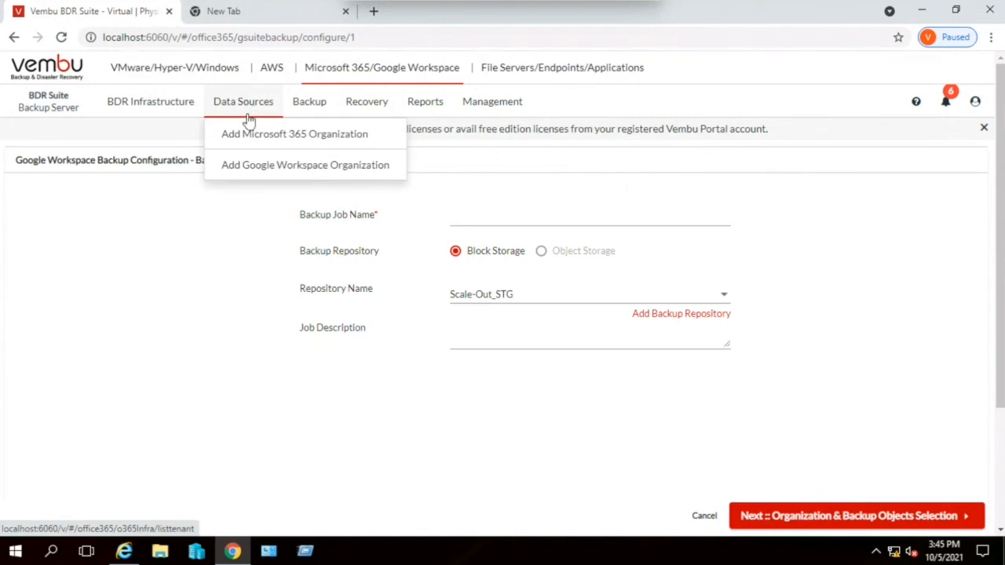
click(258, 168)
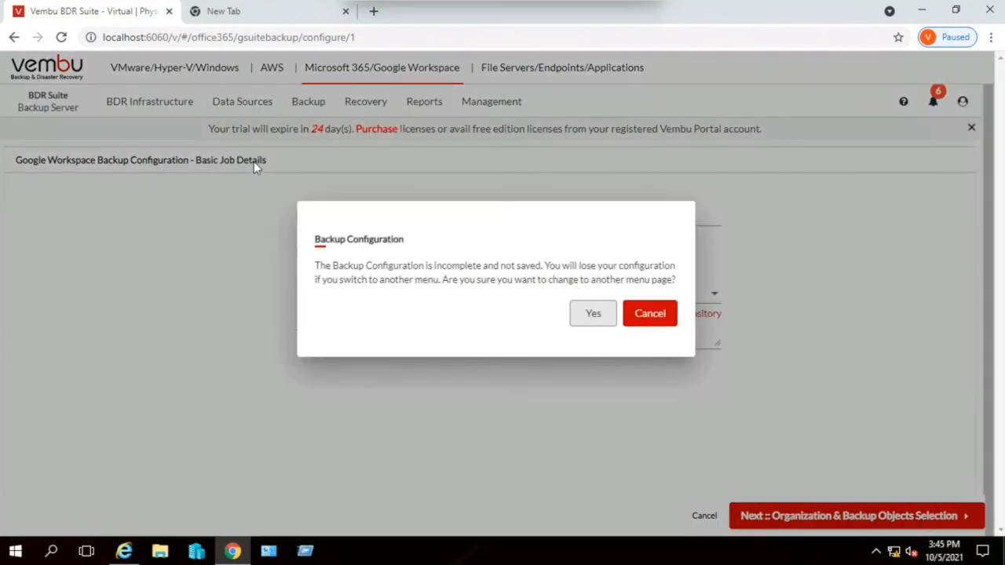
click(610, 328)
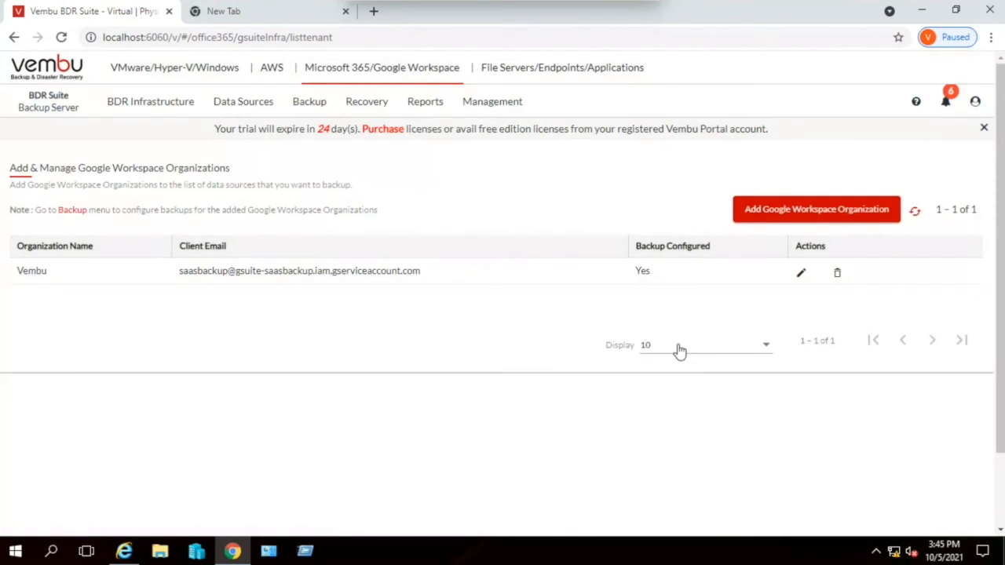
click(825, 217)
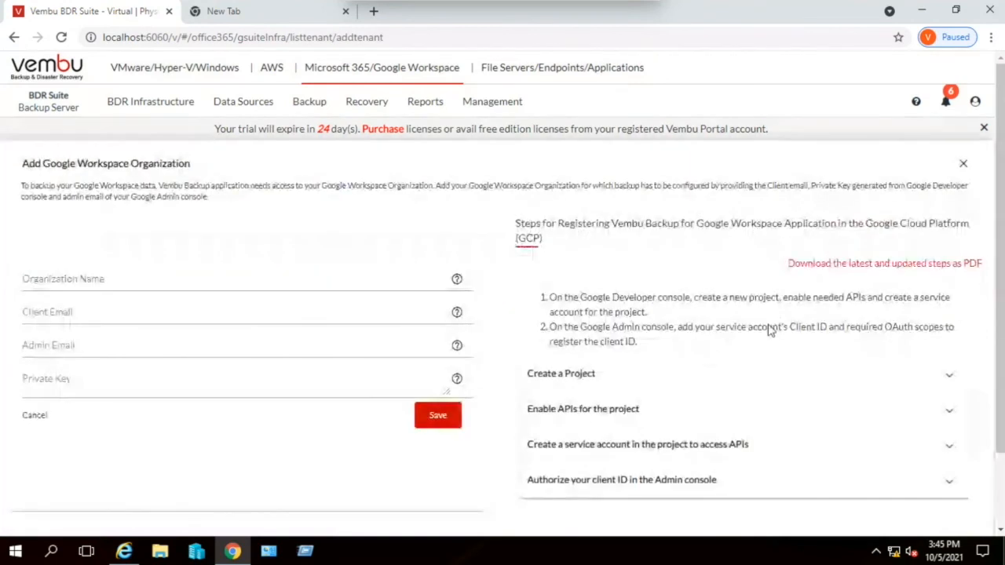
scroll(781, 322, down, 2)
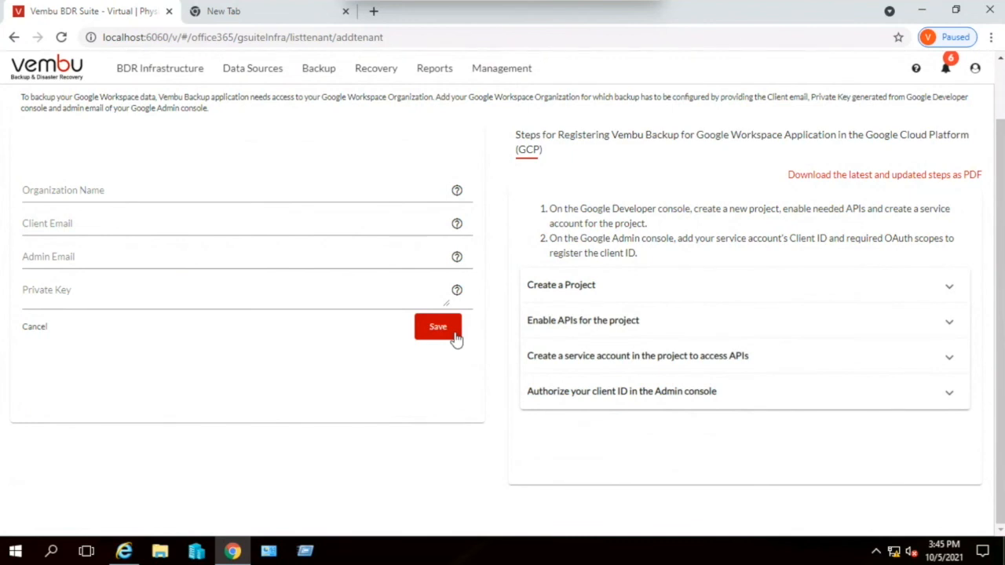
scroll(456, 339, up, 2)
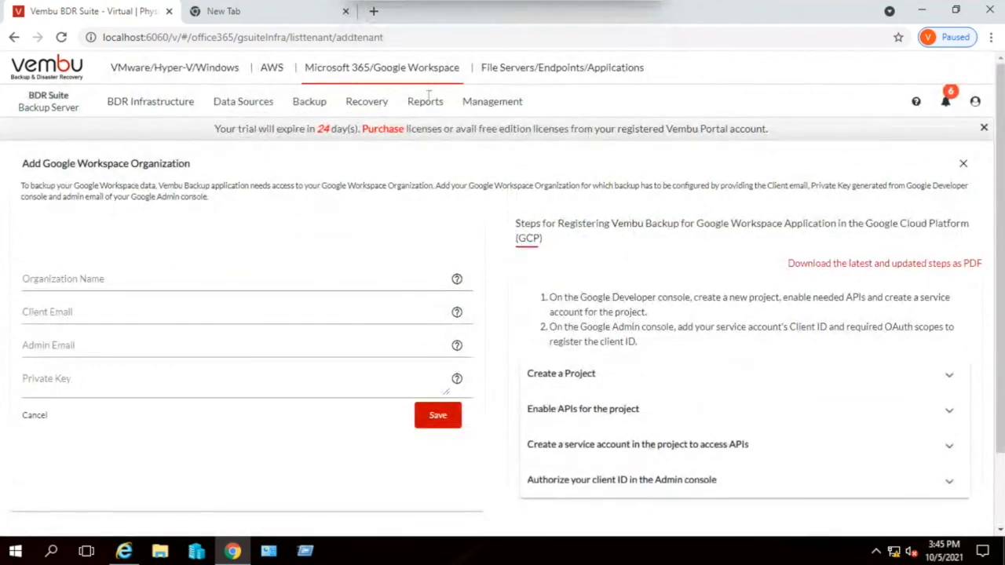
- Glance at the available report types, and open the list of backup jobs for File Servers/Endpoints/Applications
mouse_move(429, 110)
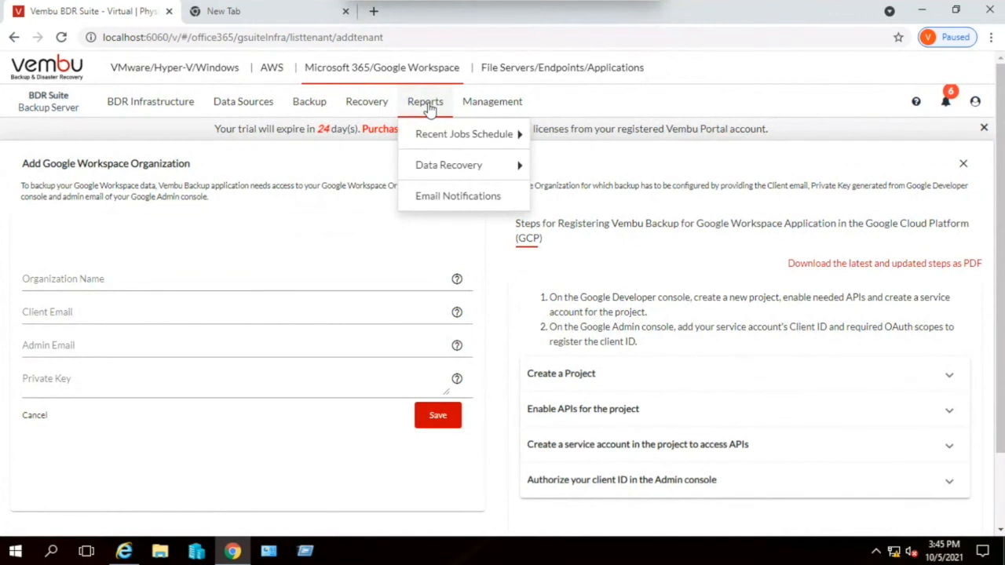
click(531, 72)
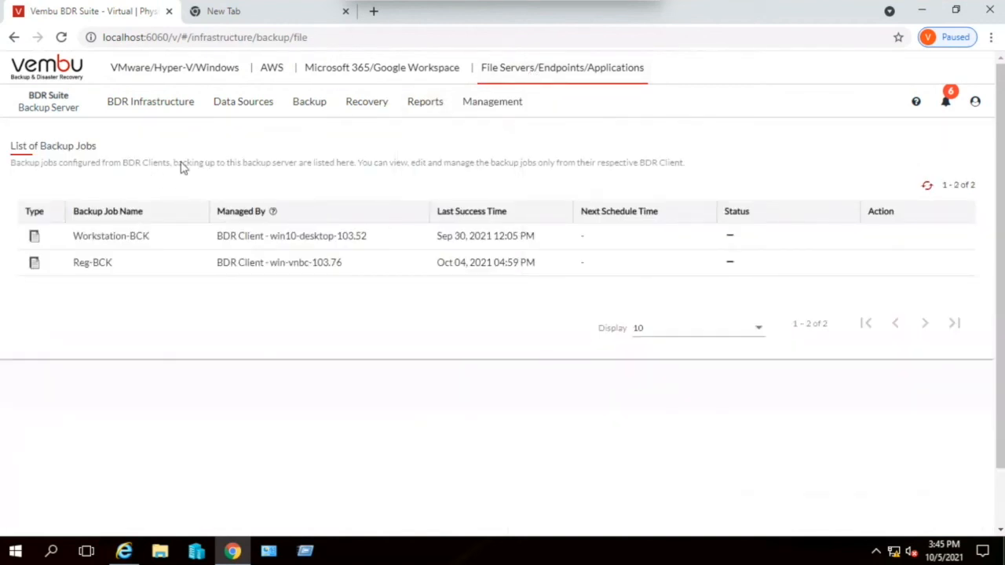
click(236, 109)
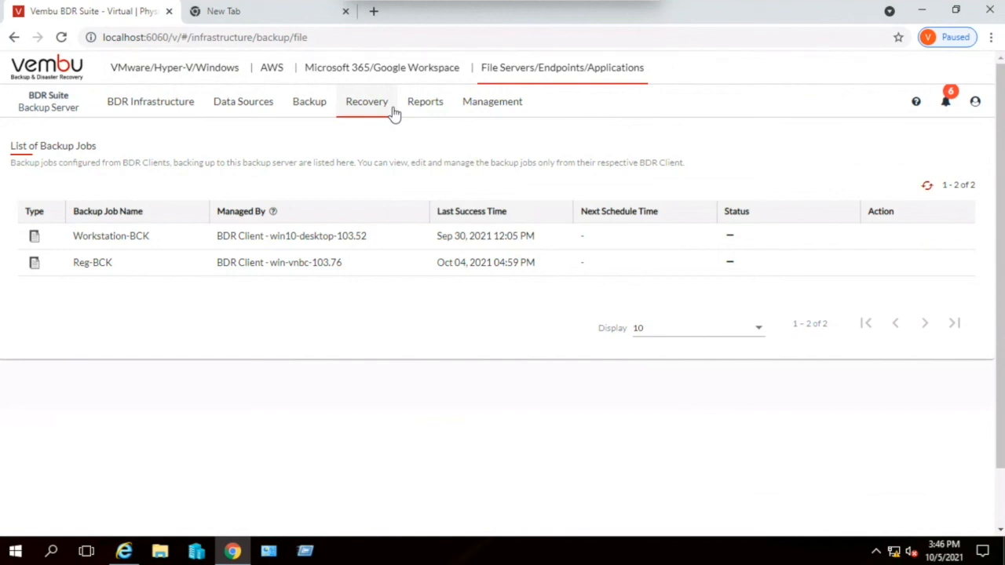
click(219, 22)
click(124, 15)
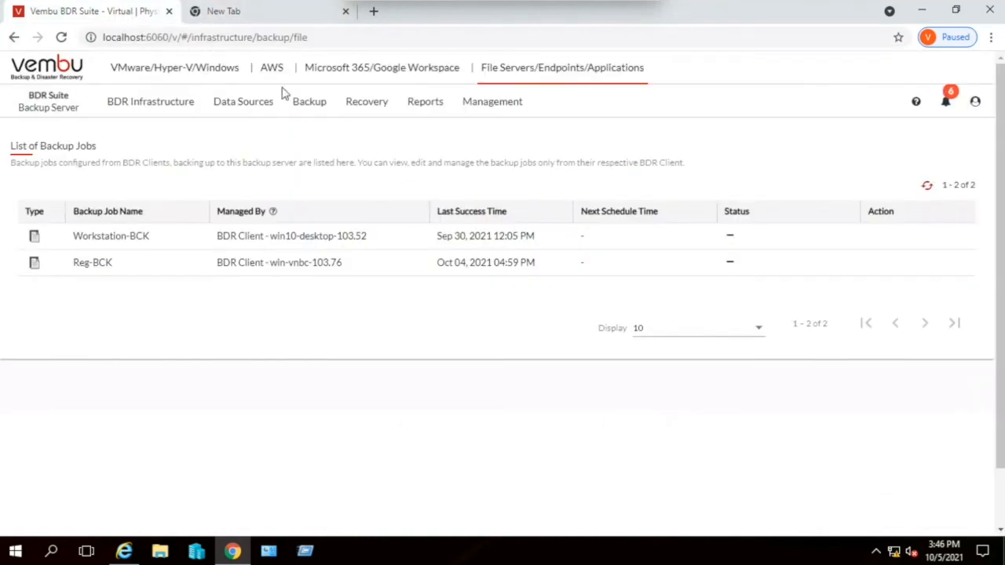
- Open the Vembu Portal login page at portal.vembu.com in the empty browser tab
mouse_move(282, 94)
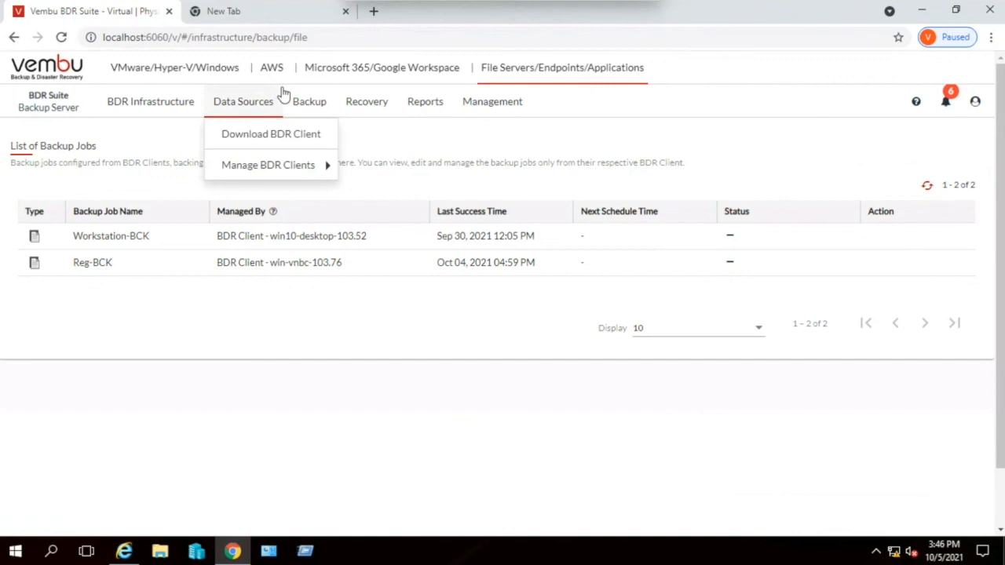
click(253, 13)
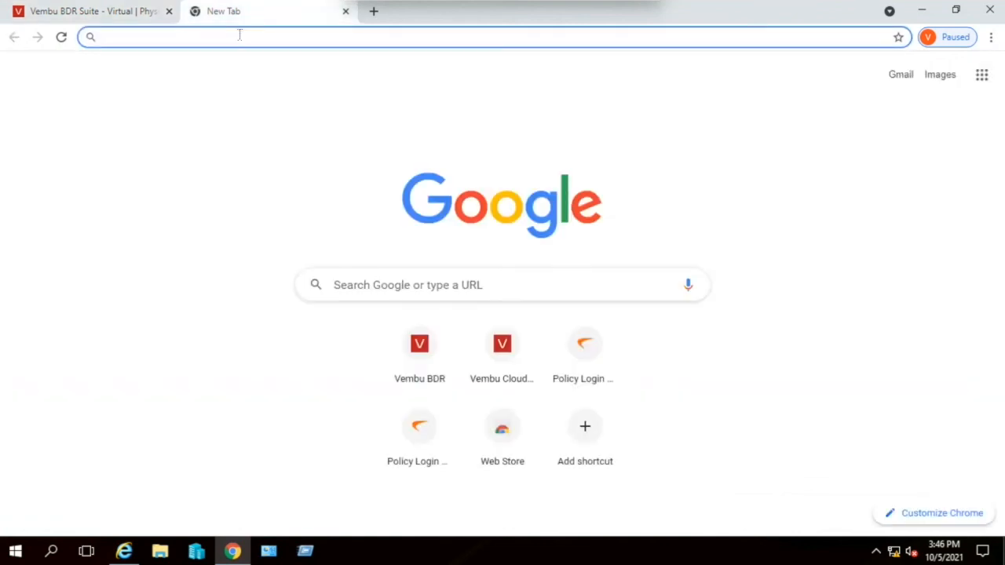
text(port)
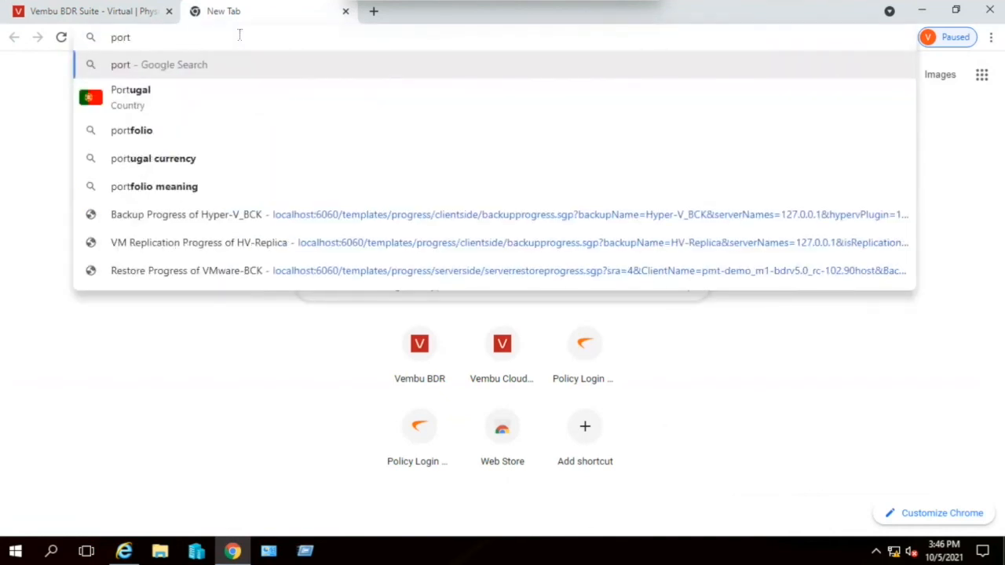
text(al)
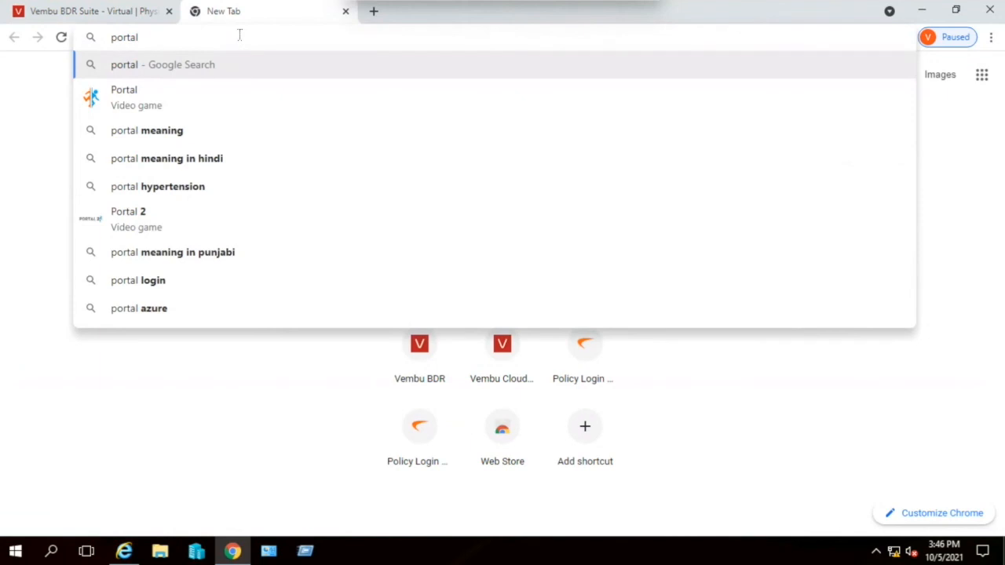
key(Return)
- Log in to the Vembu Portal with the service provider's e-mail address and account password
click(769, 243)
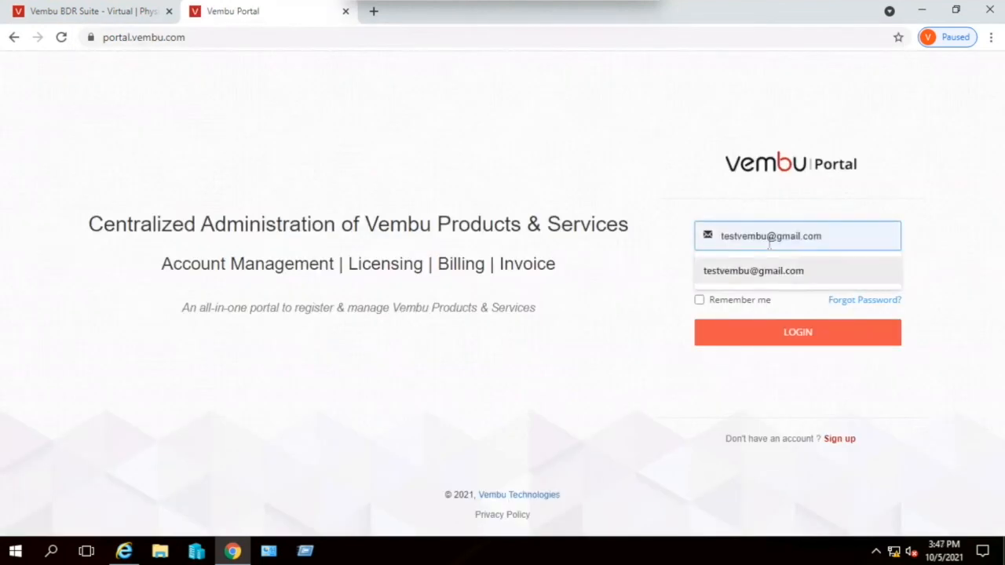
key(Tab)
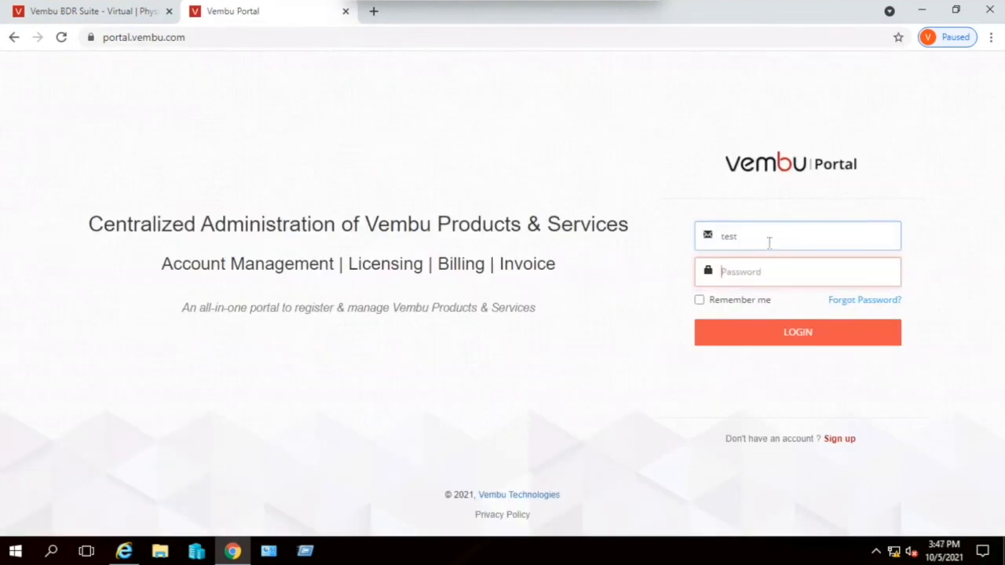
click(769, 243)
click(767, 261)
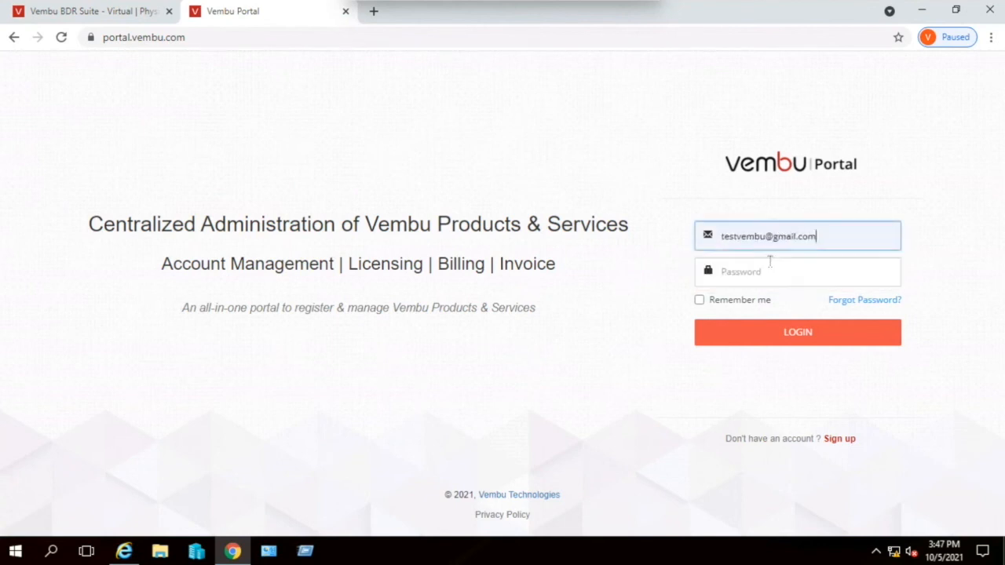
click(765, 262)
text(*****)
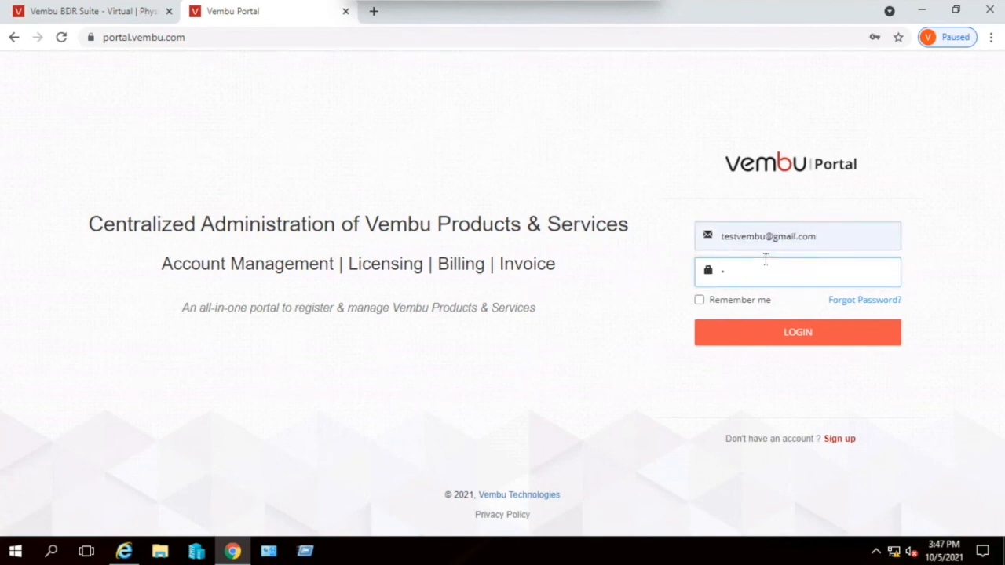
text(****)
click(793, 333)
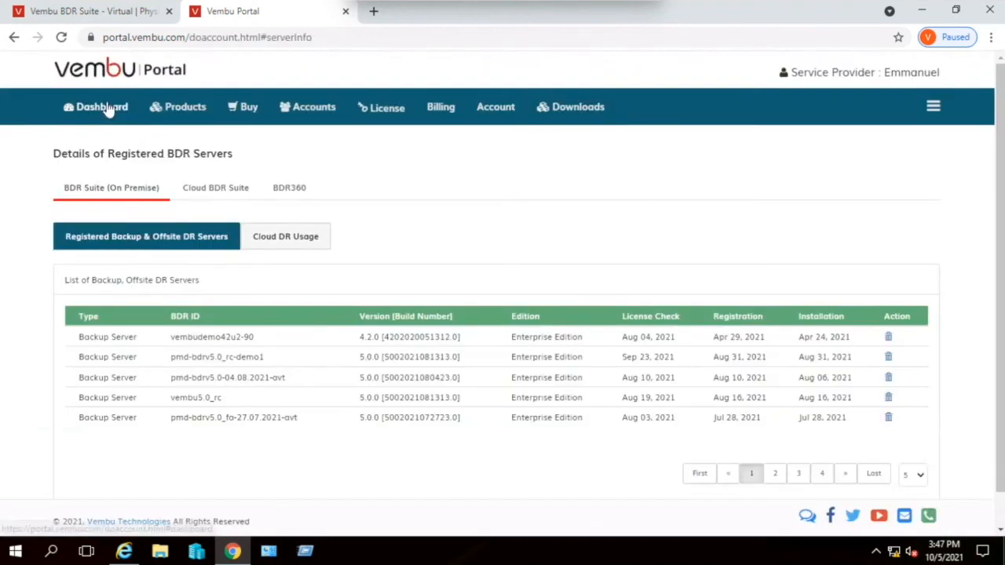
- Review the portal dashboard's quick summary and the full list of customer accounts
click(93, 107)
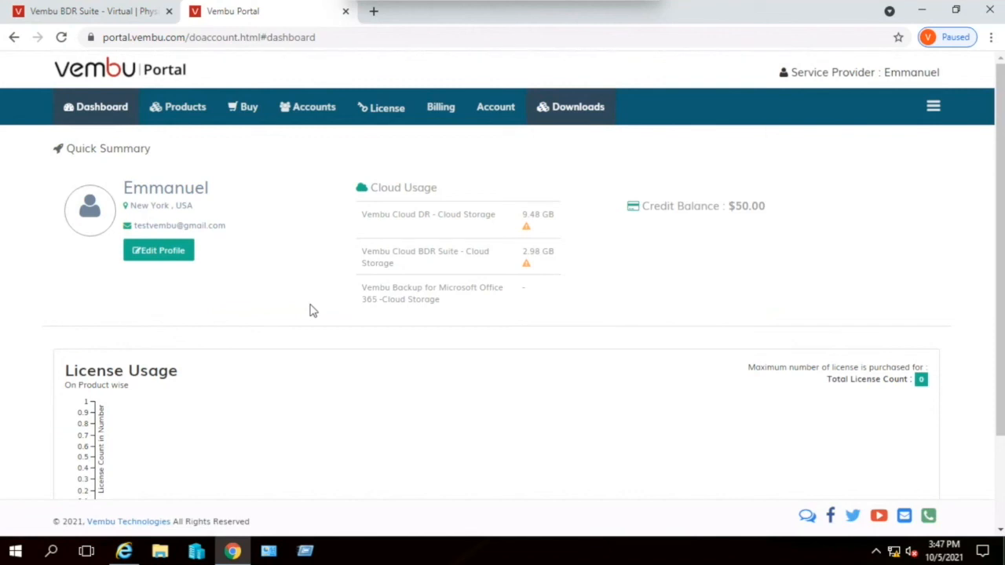
click(327, 114)
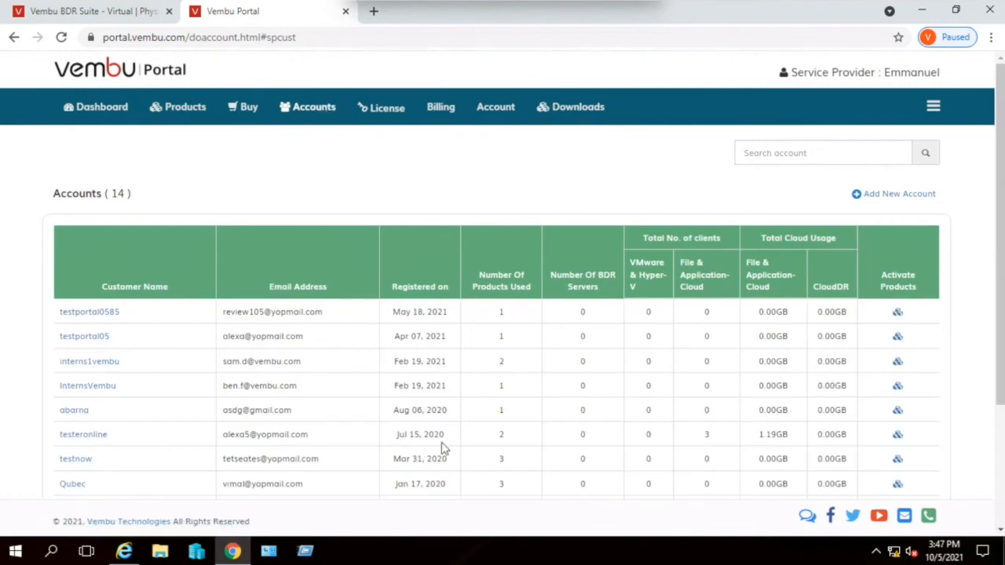
scroll(442, 448, down, 1)
scroll(442, 447, down, 1)
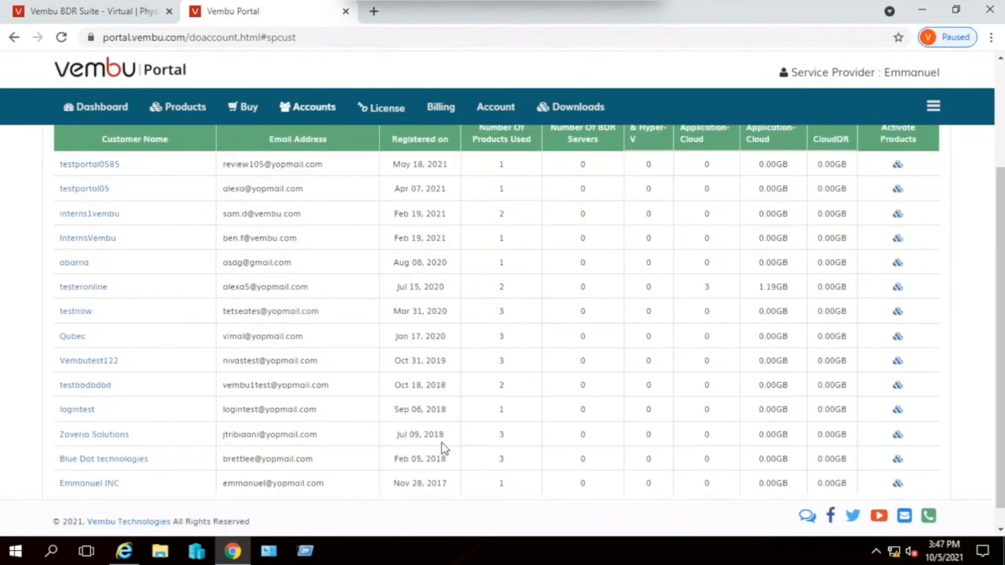
- Open the customer account registered on Jul 15, 2020, and view its Cloud BDR Suite storage and the Allot Cloud Storage Plan form
click(93, 291)
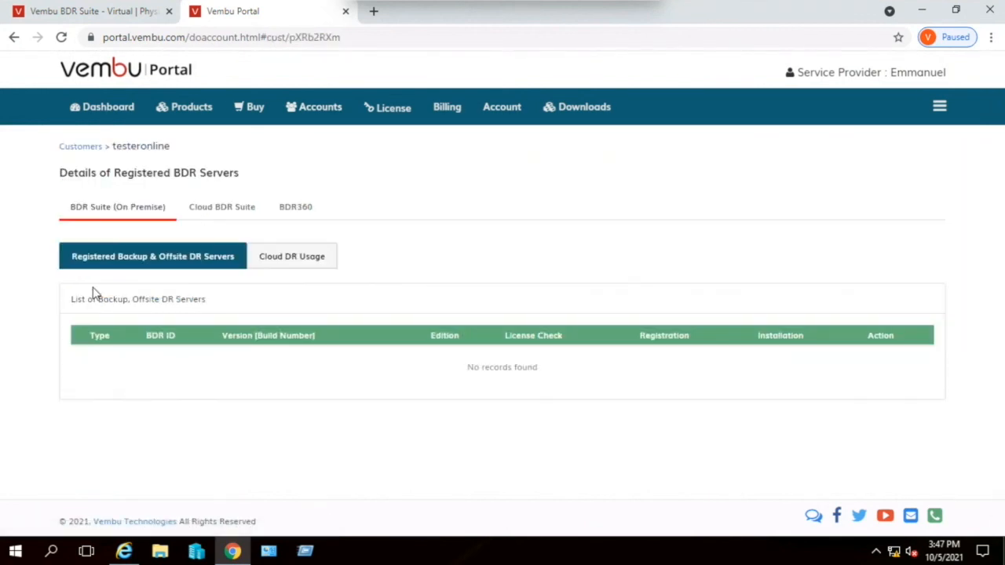
click(211, 216)
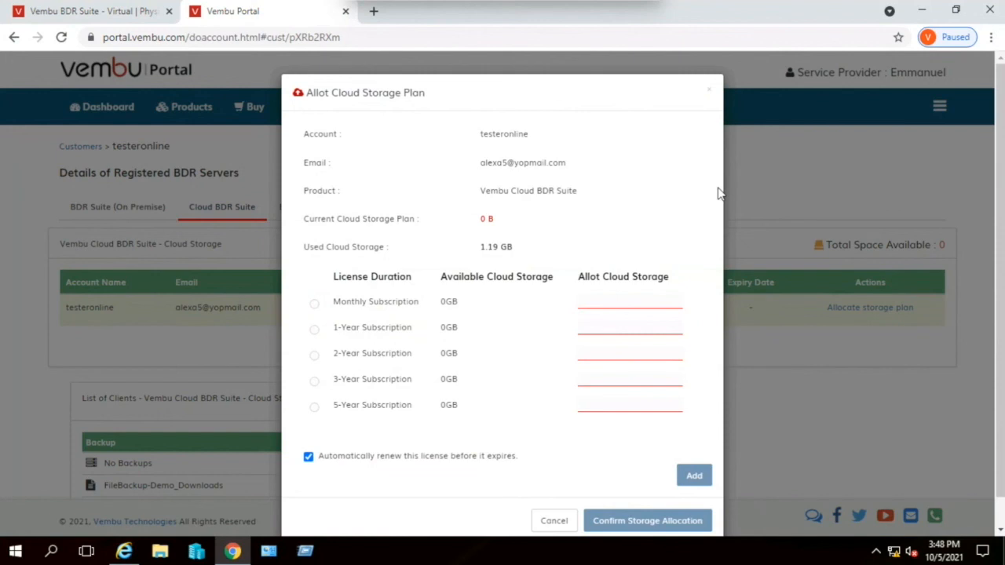
click(709, 94)
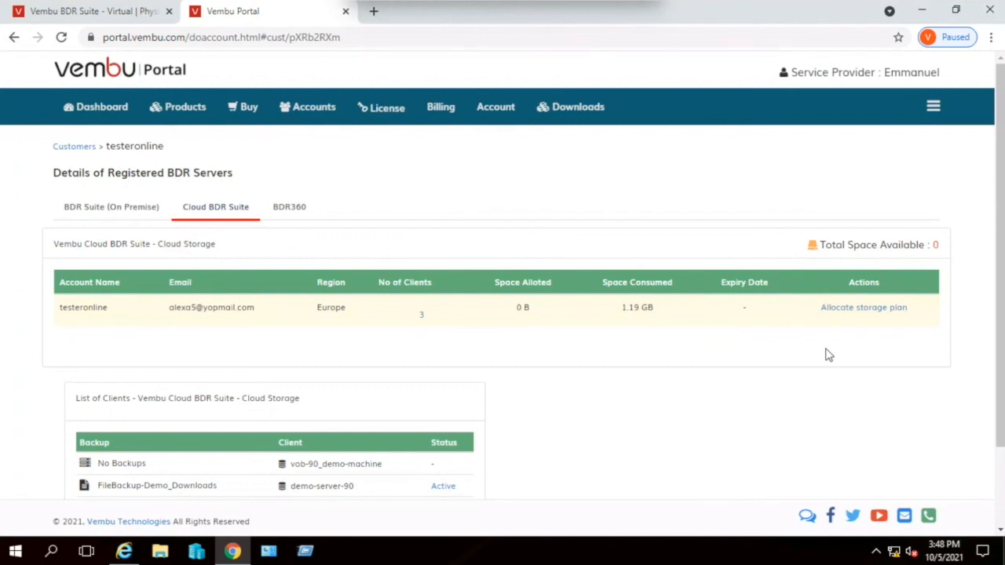
- In license management, show the licenses that can be allotted to servers of type Backup Server (on premise)
click(384, 113)
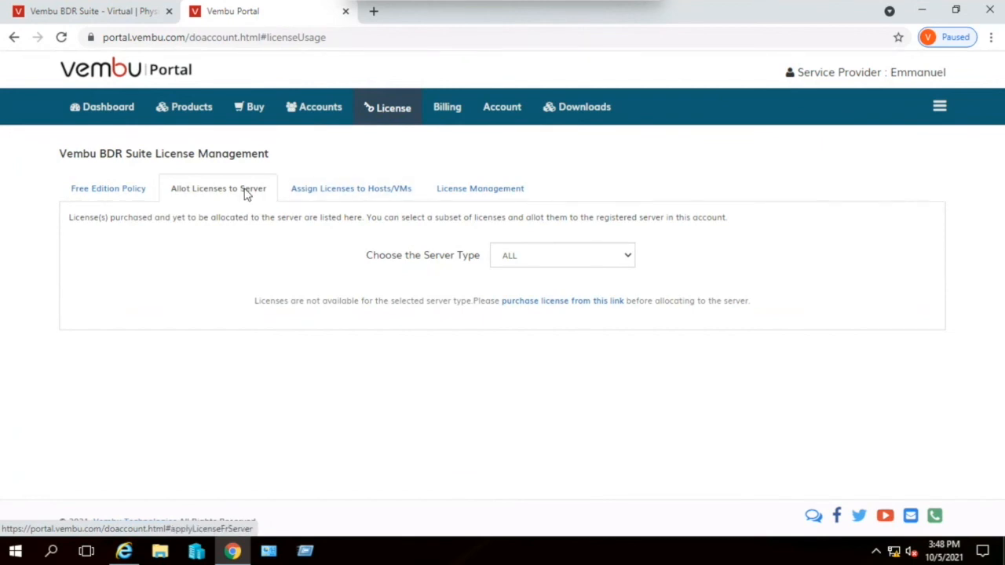
click(563, 255)
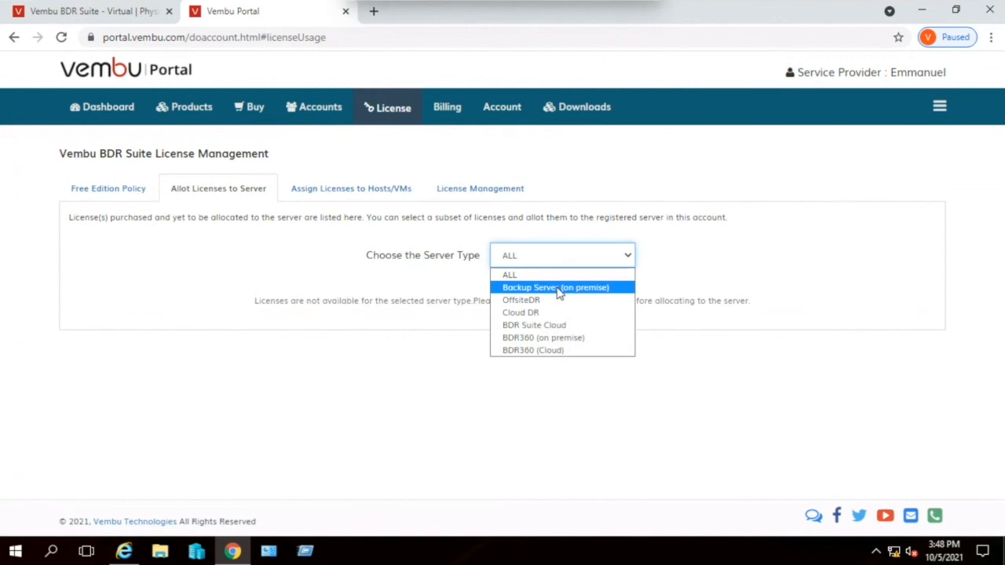
click(559, 288)
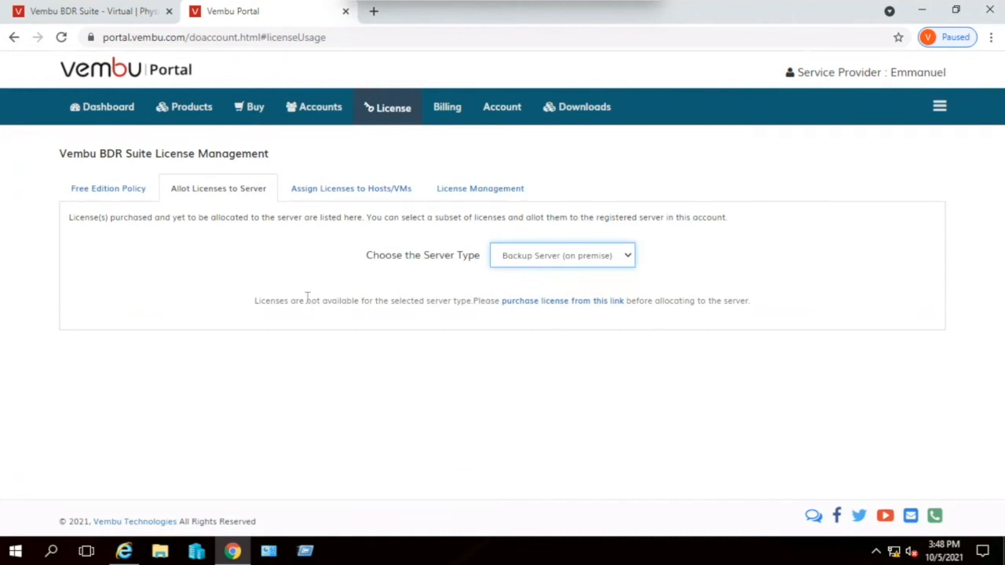
- Show the unlicensed hosts and VMs of the server bdr90-onprem for license assignment
click(339, 189)
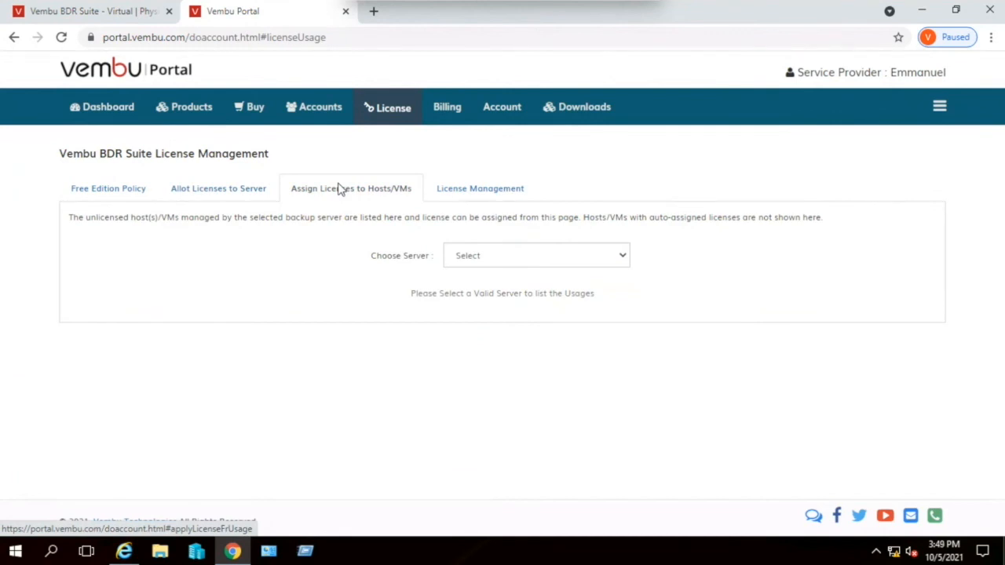
click(489, 253)
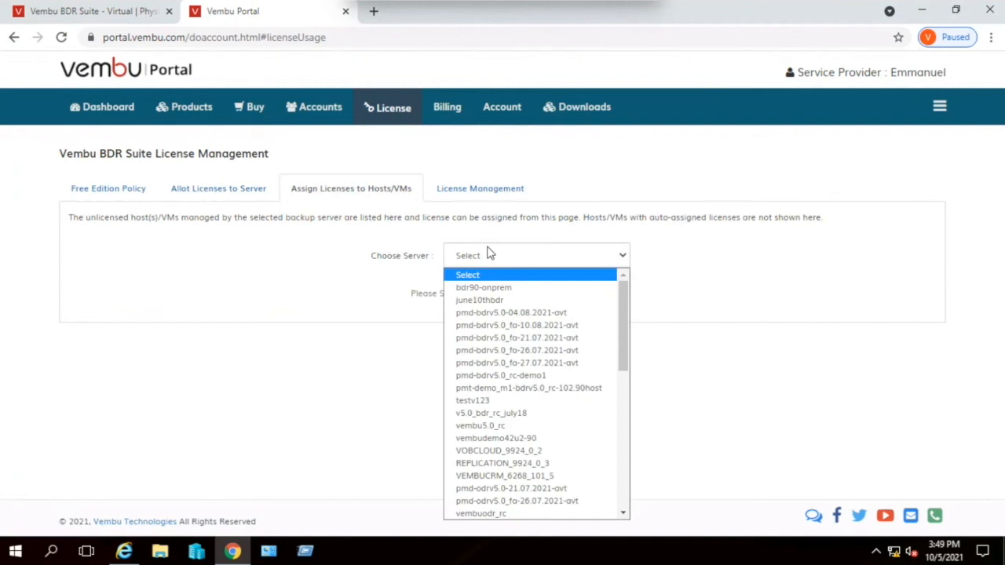
click(483, 287)
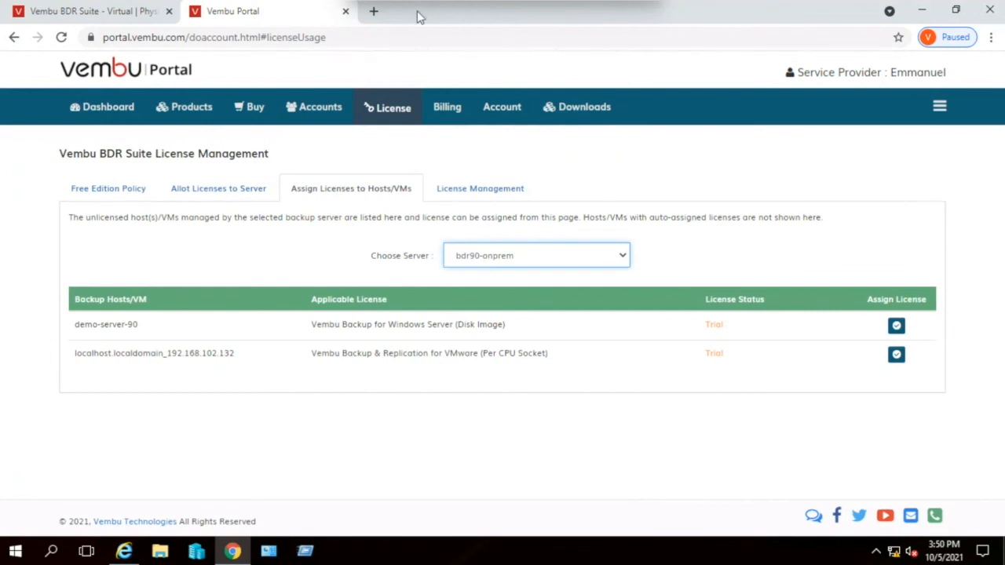
- Open the Vembu website in a new browser tab and go to the Vembu Cloud BDR Suite product page
click(374, 11)
text(www)
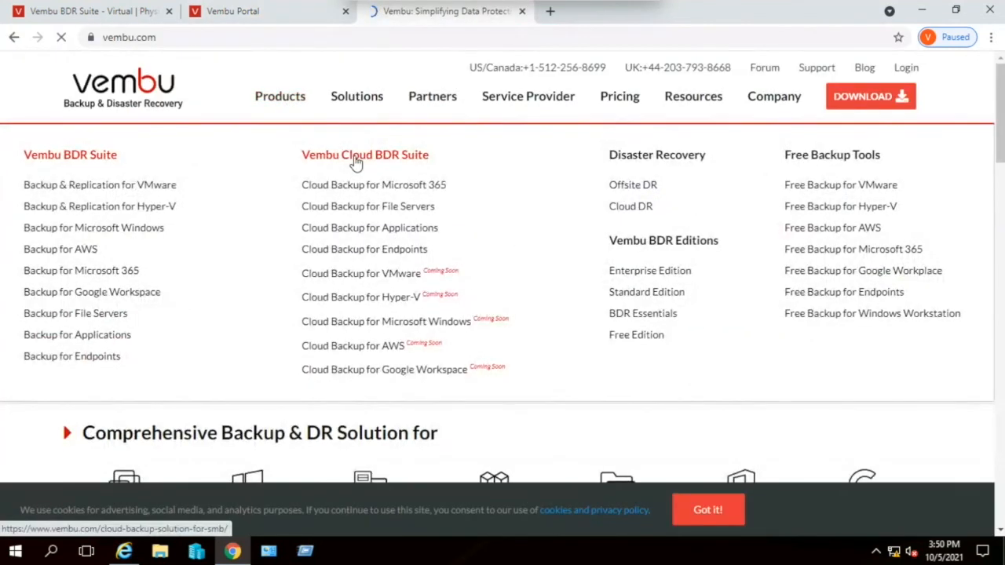
click(355, 163)
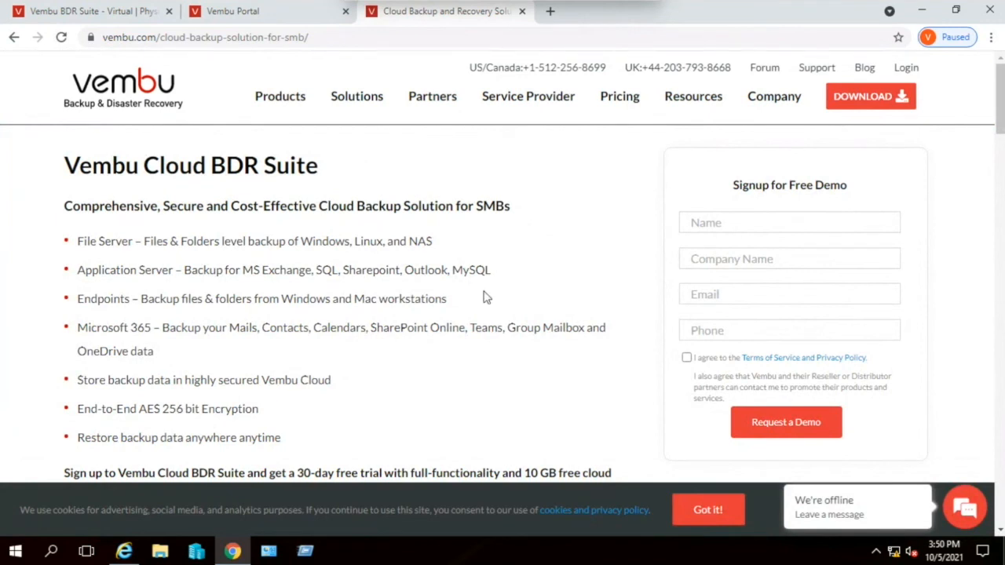
- Look over the Cloud BDR Suite trial and signup information, and accept the cookie notice
scroll(483, 296, down, 3)
click(720, 512)
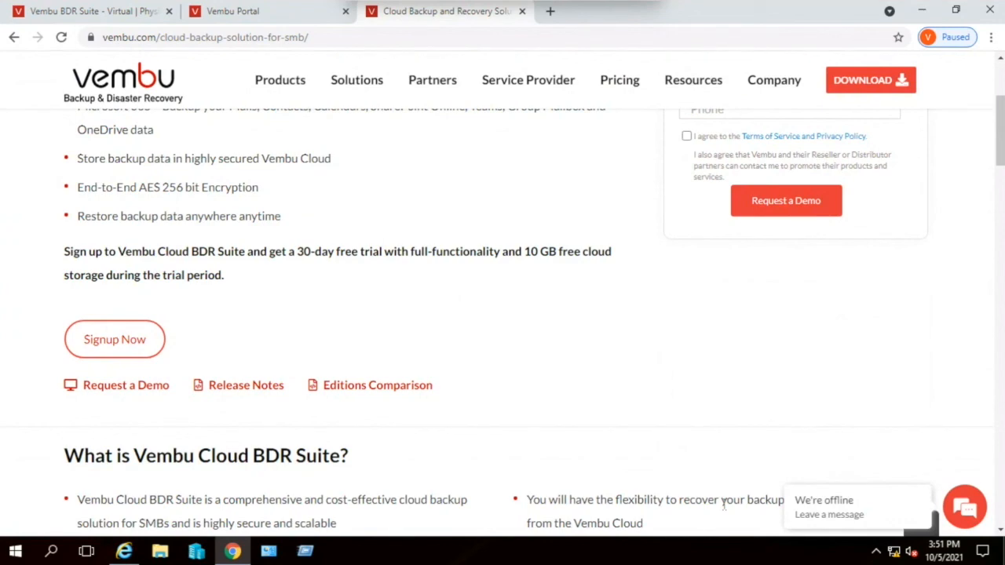
scroll(723, 506, up, 3)
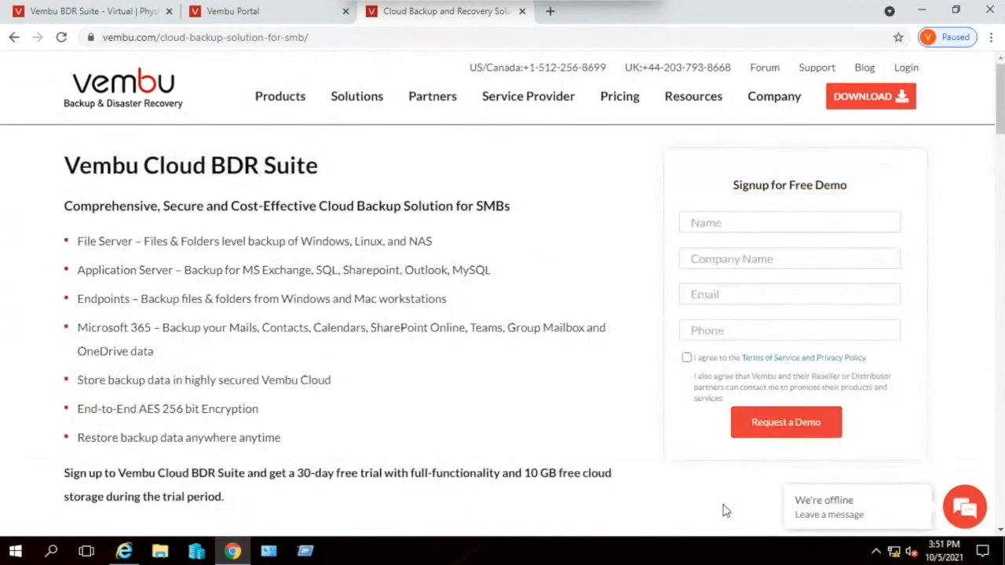